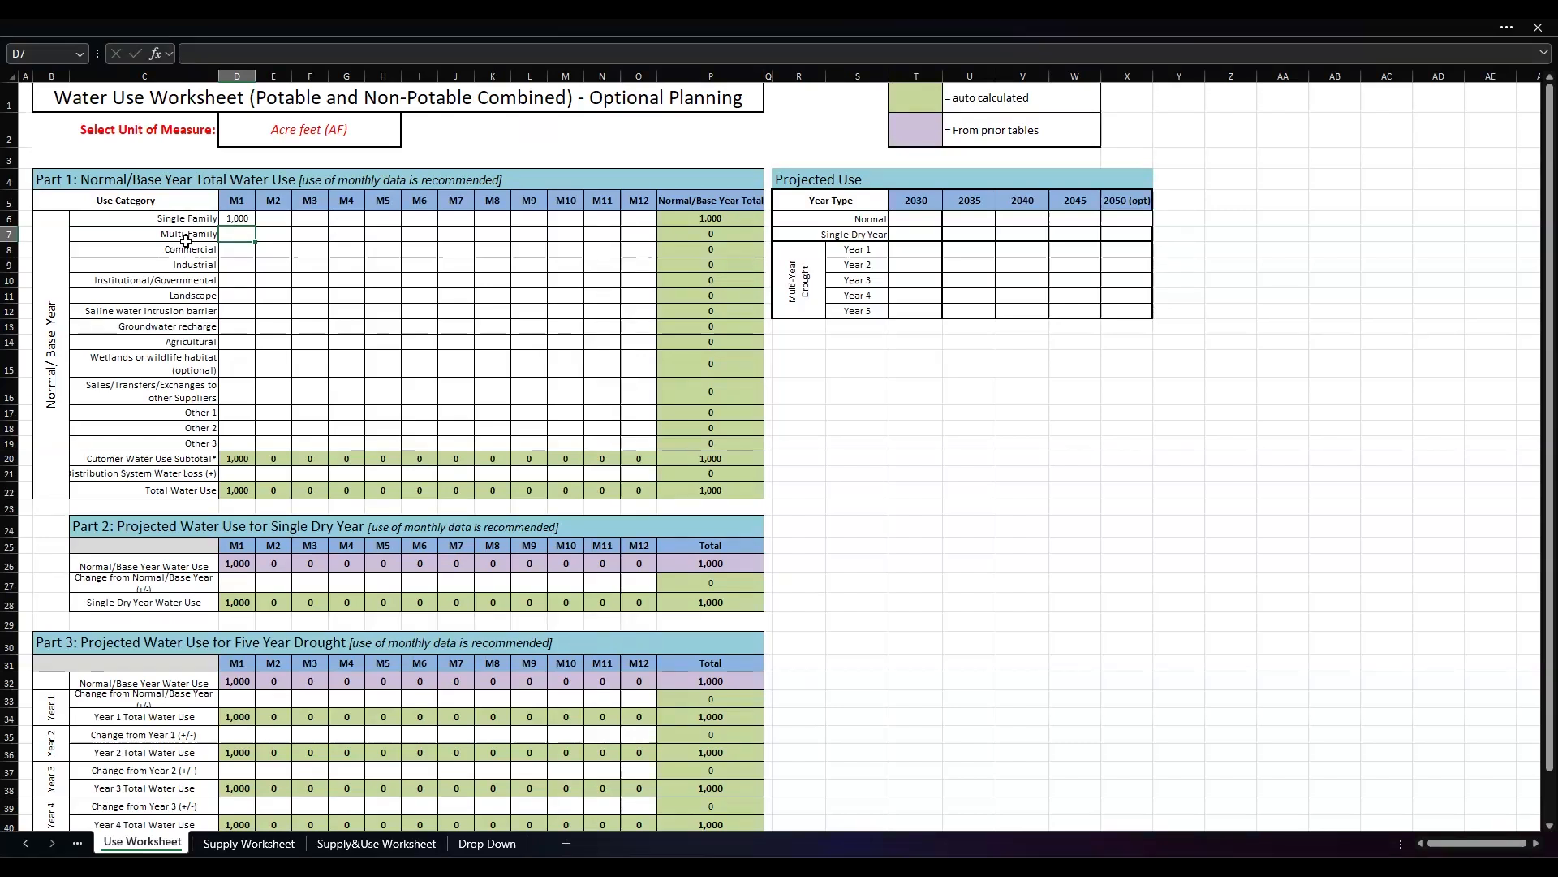
Step: Enter 200 as the Single Family water use for M6 in Part 1 and check the formulas of the affected totals
click(417, 217)
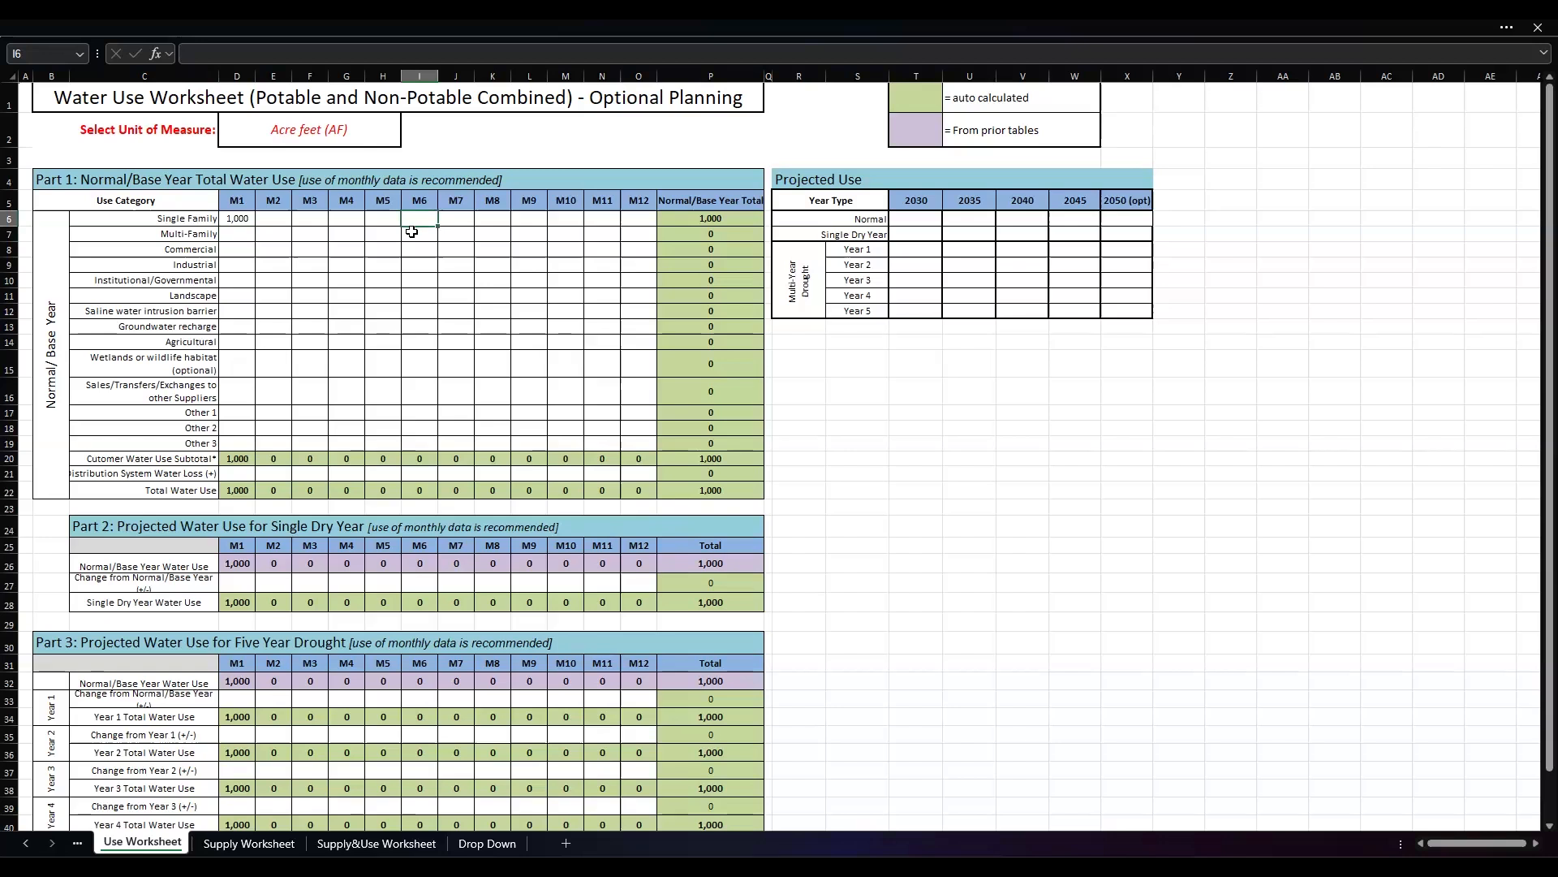
text(200)
click(463, 250)
click(727, 222)
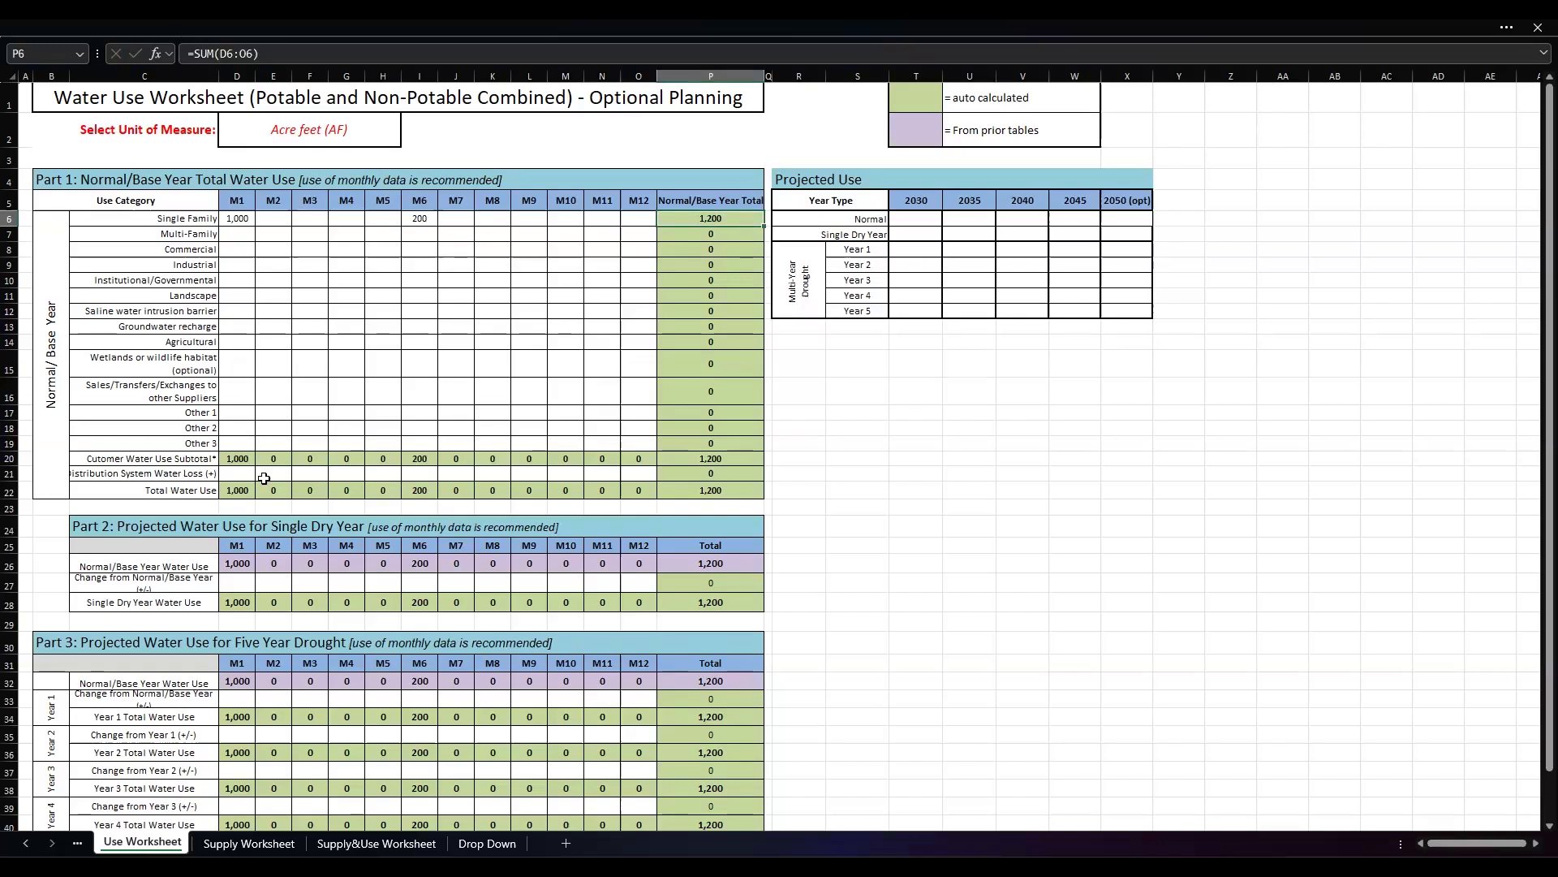
click(420, 459)
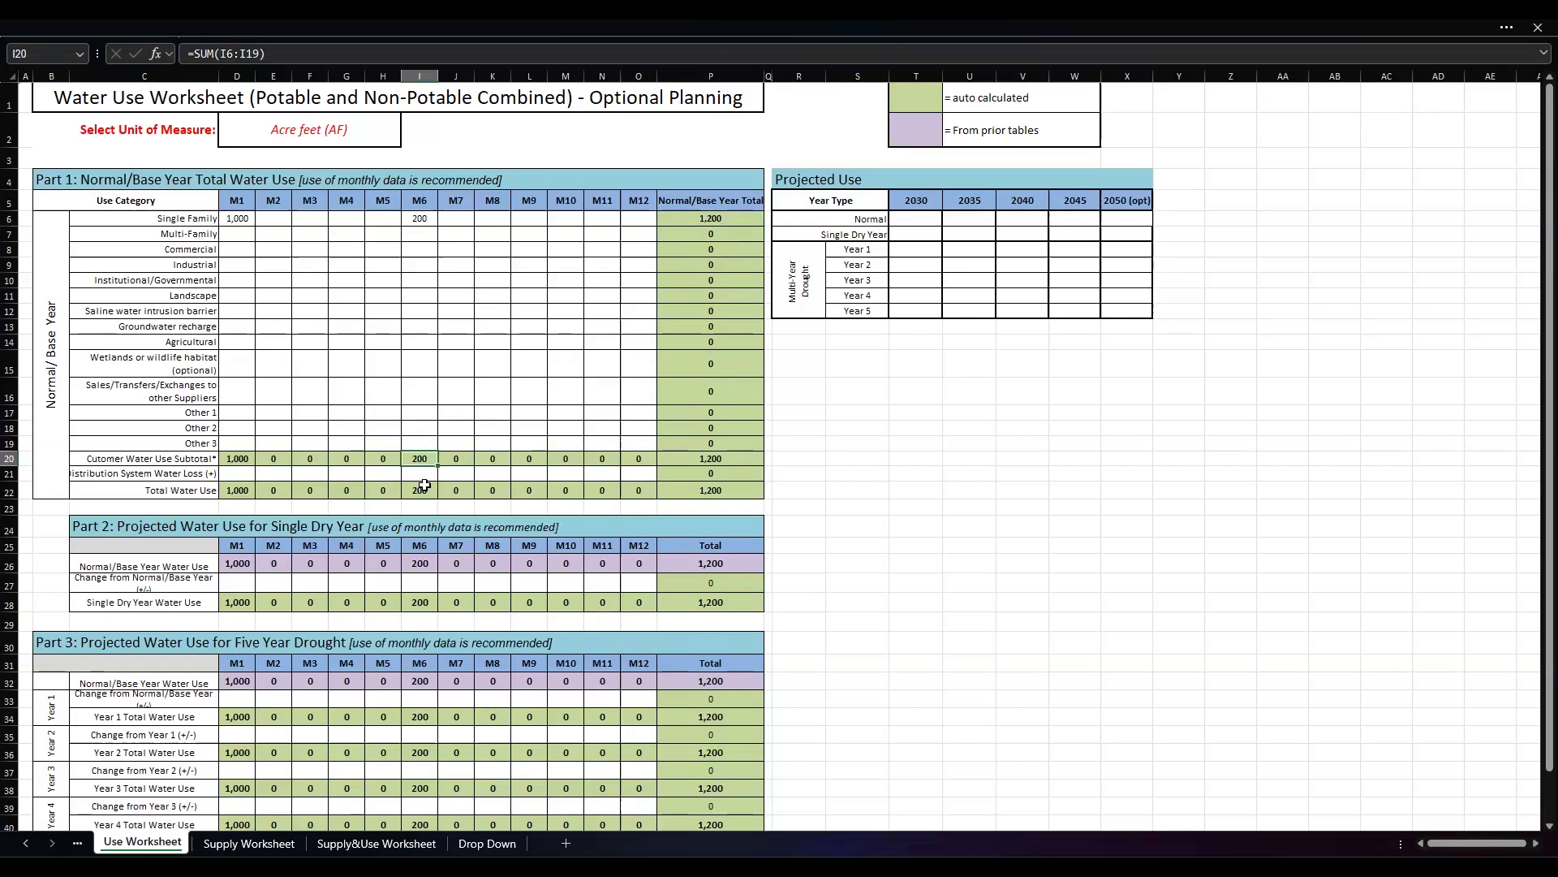
click(737, 489)
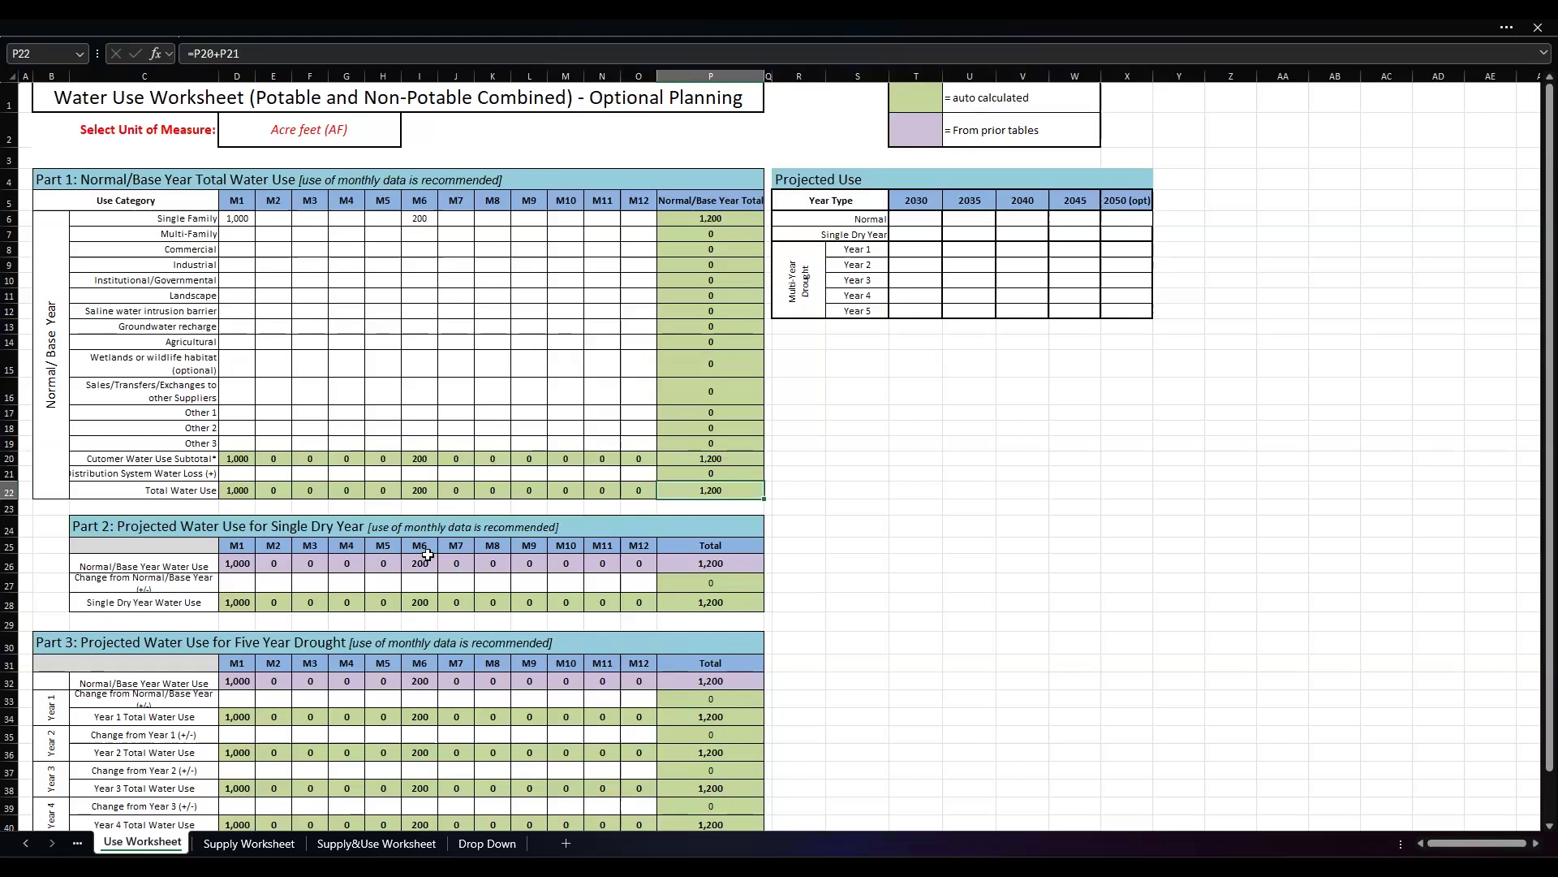
Step: Enter 1000 as the Groundwater recharge water use for M1 in Part 1
click(264, 271)
click(236, 276)
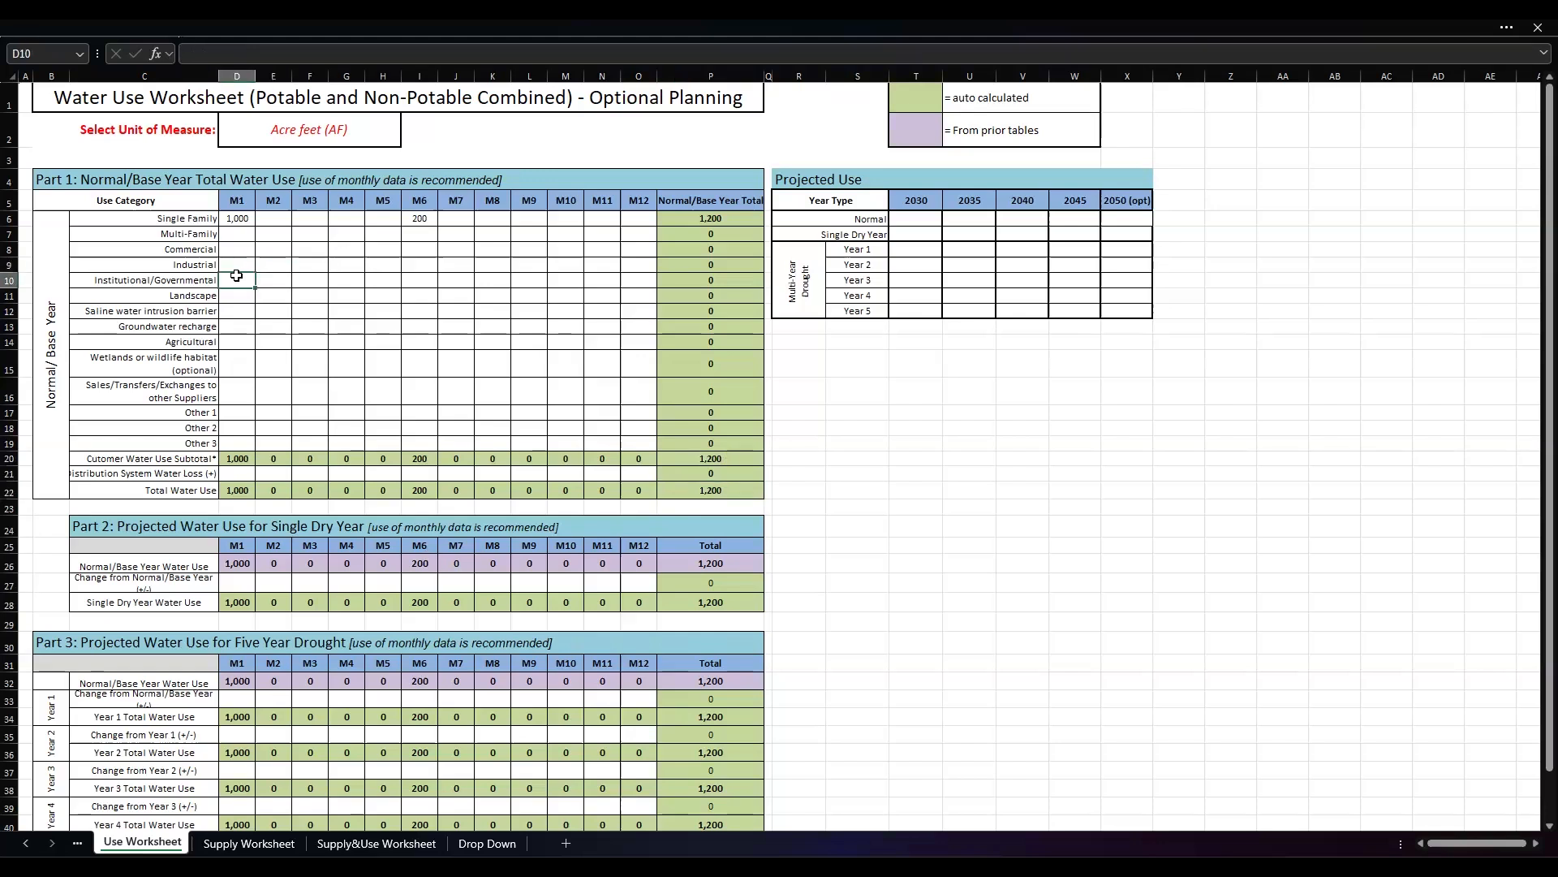
click(241, 328)
text(1000)
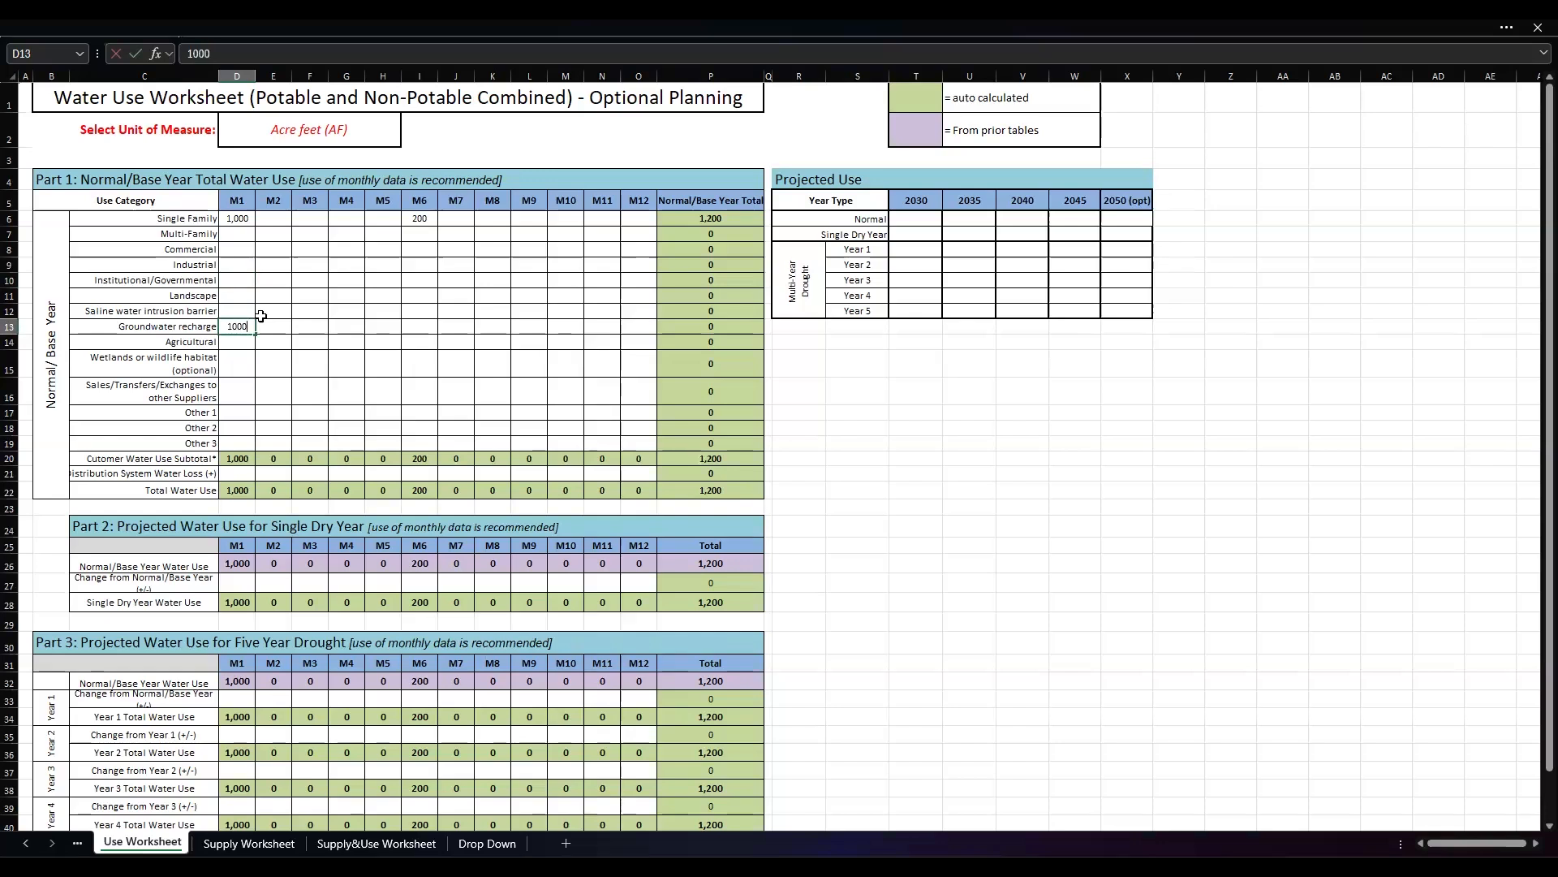
key(Return)
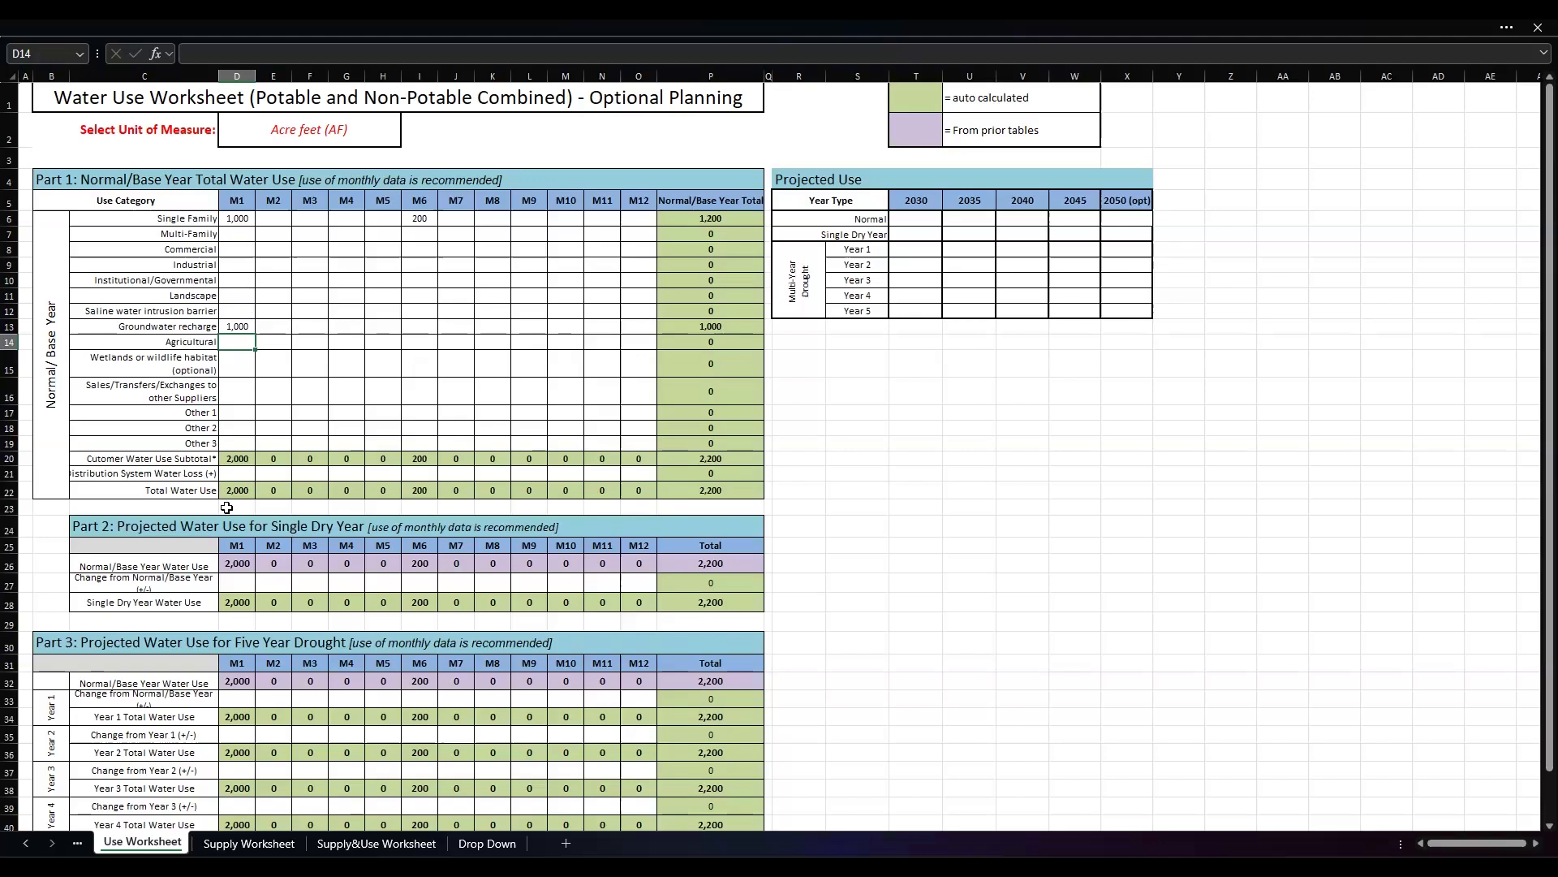
Step: Enter 100 as the distribution system water loss for M1 and check the subtotal, loss and total water use formulas
click(235, 458)
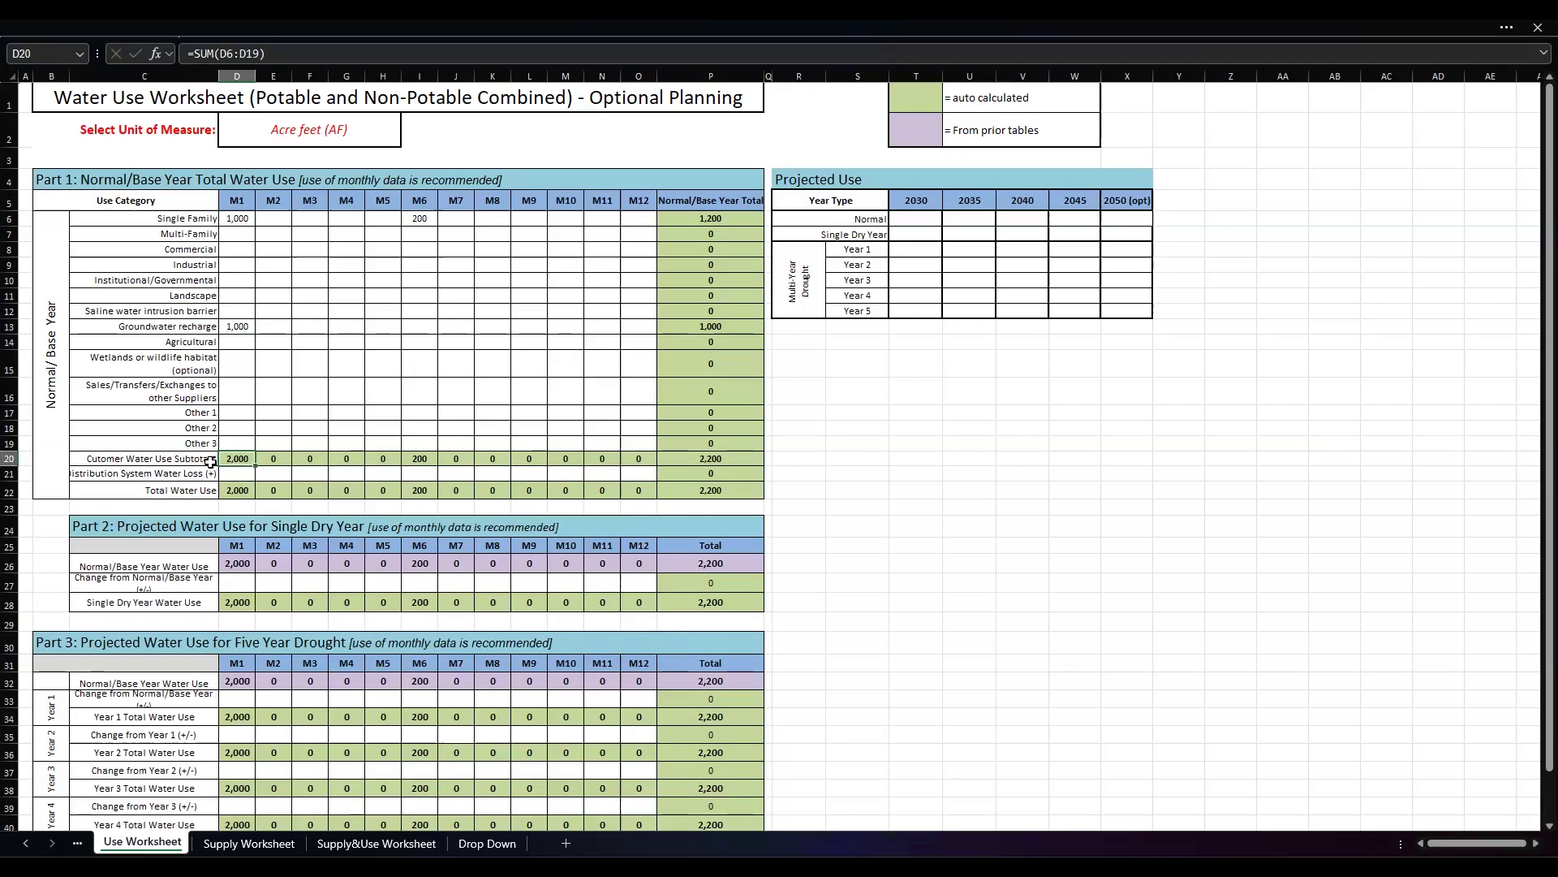
key(Down)
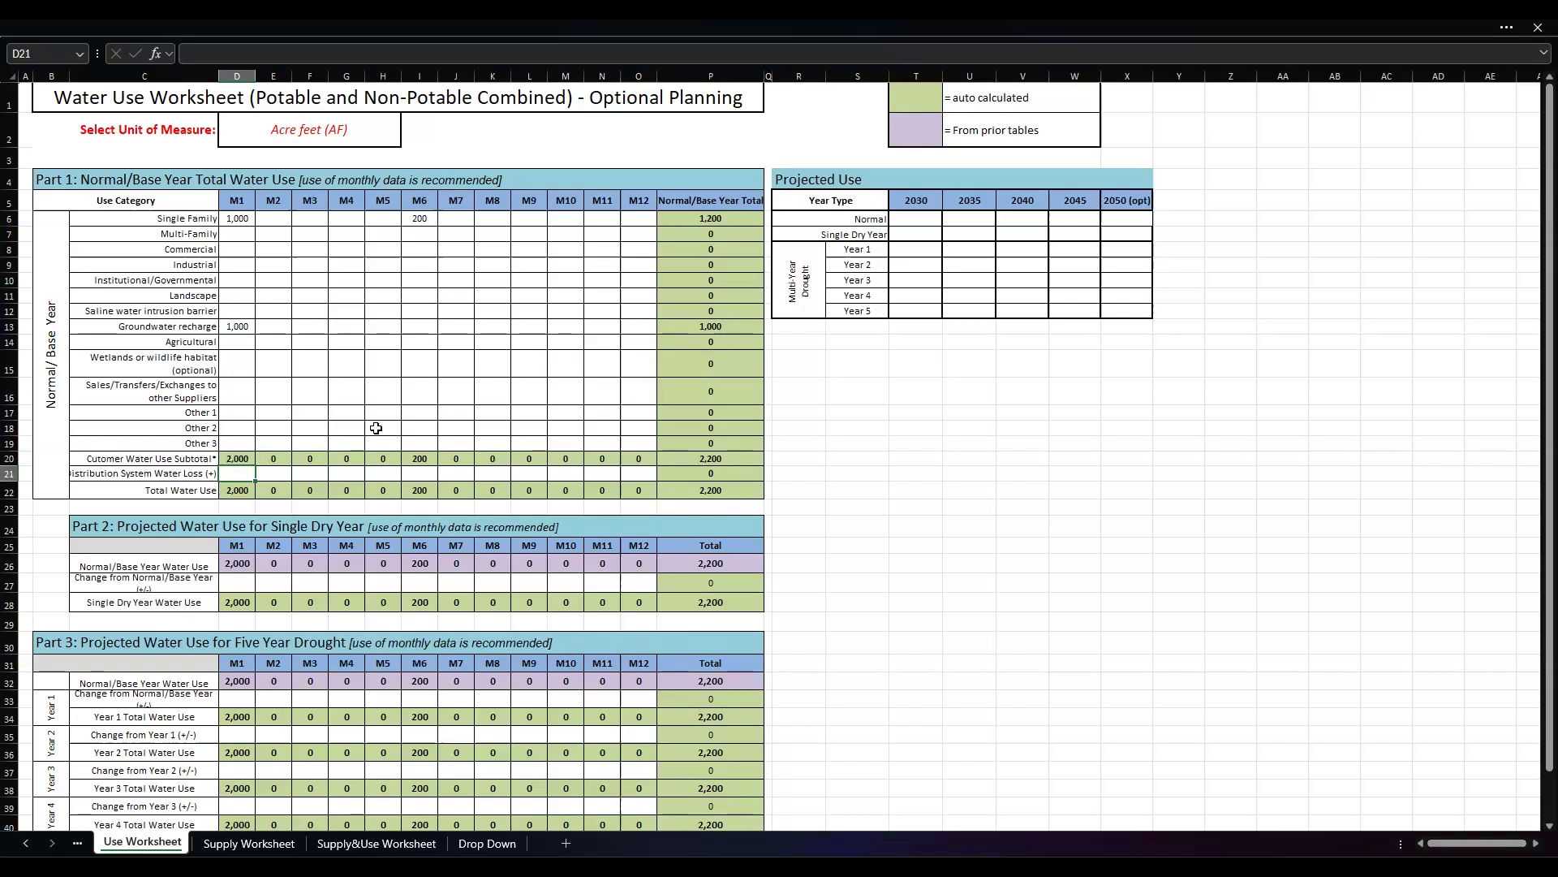
text(100)
key(Return)
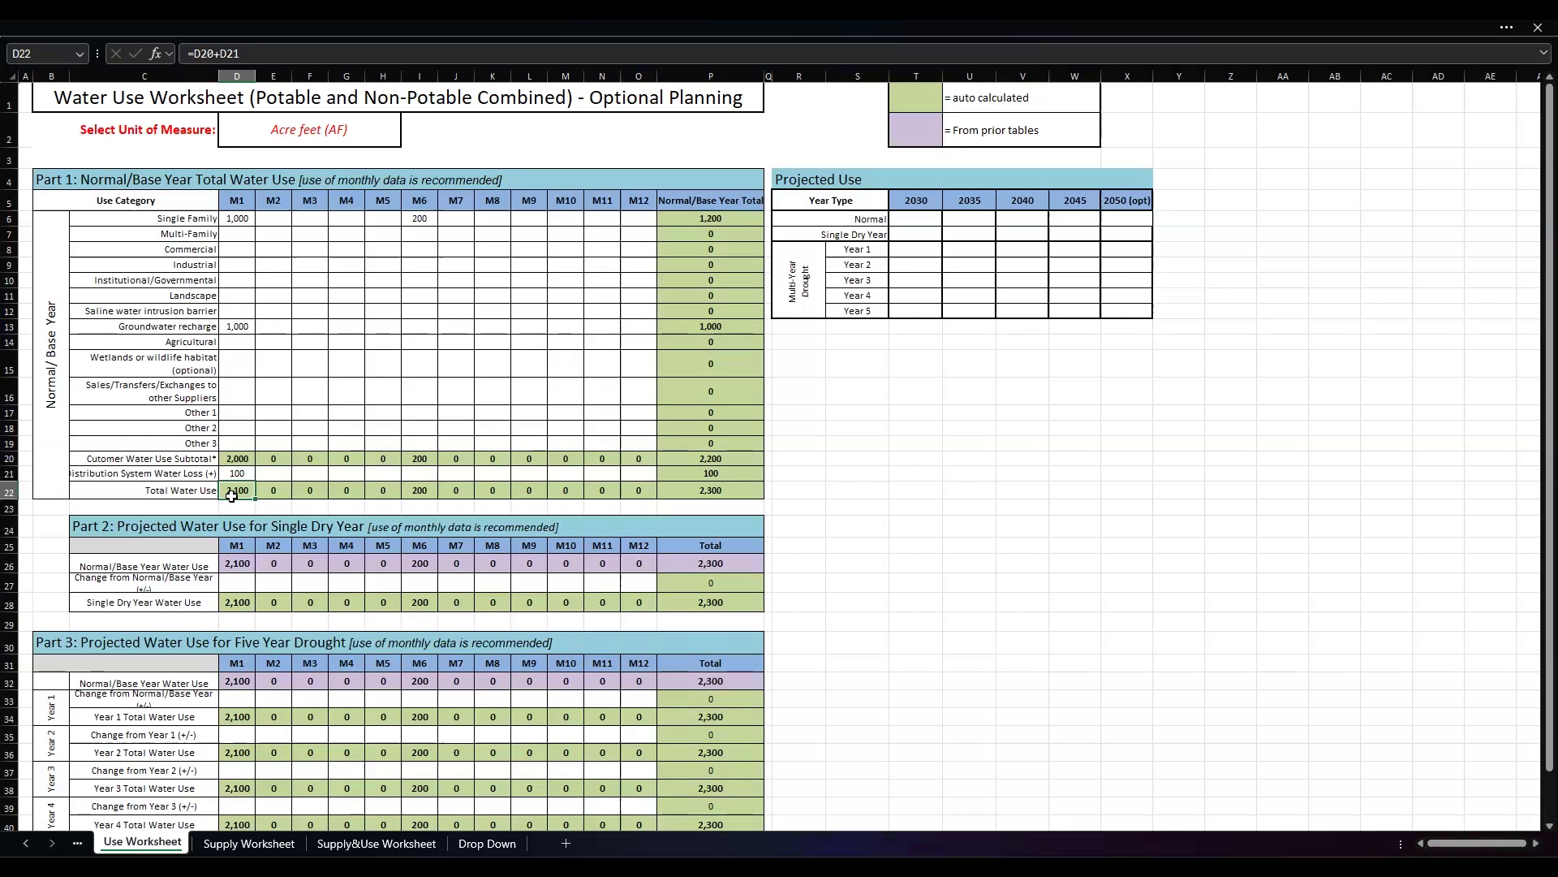
click(708, 490)
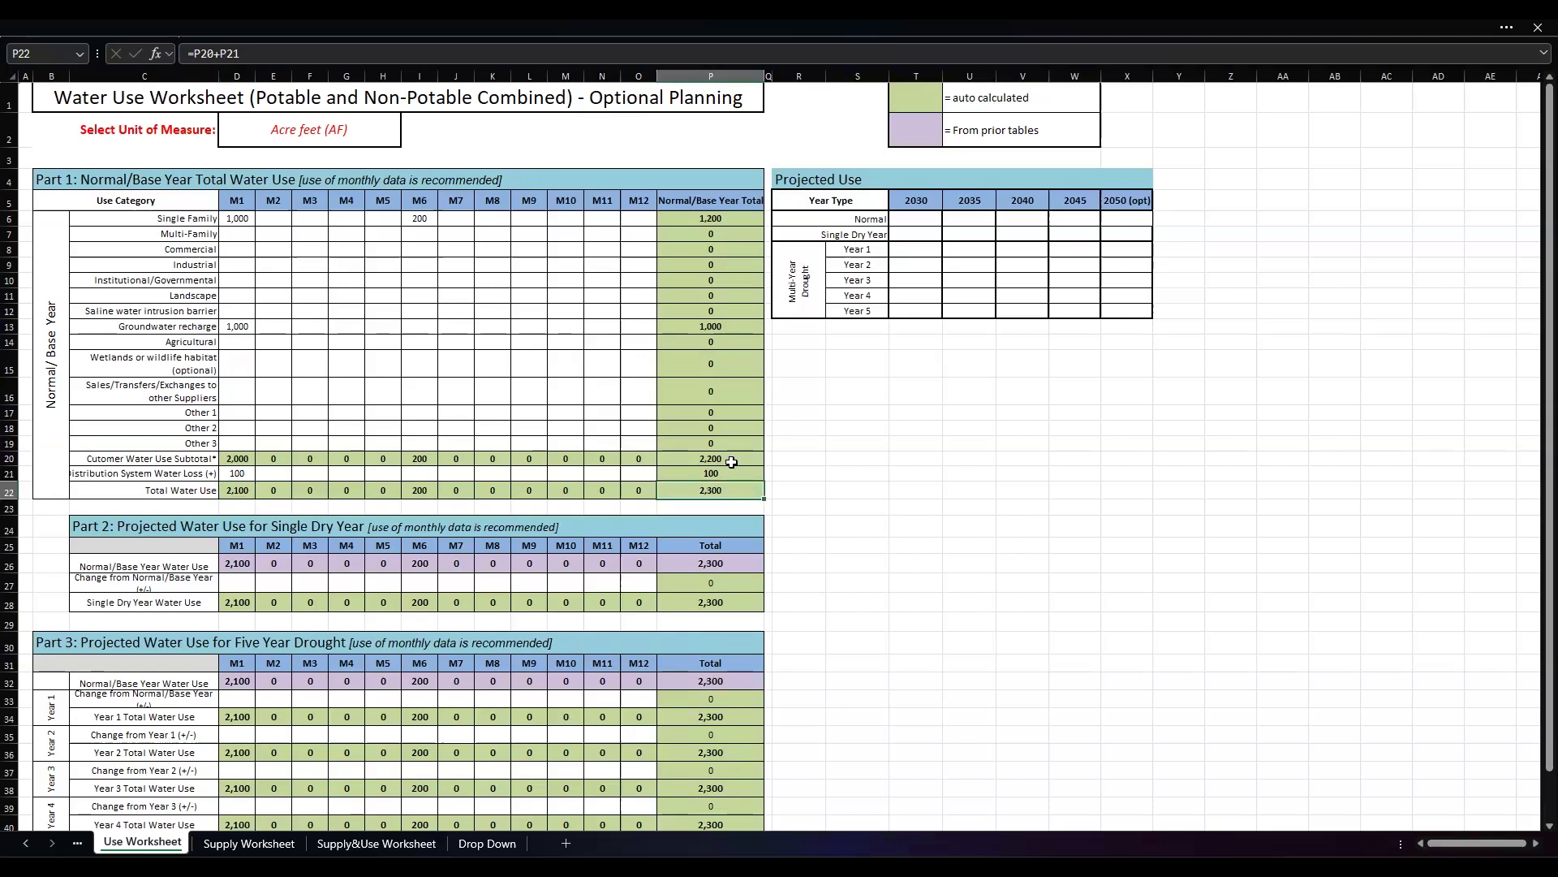
click(751, 478)
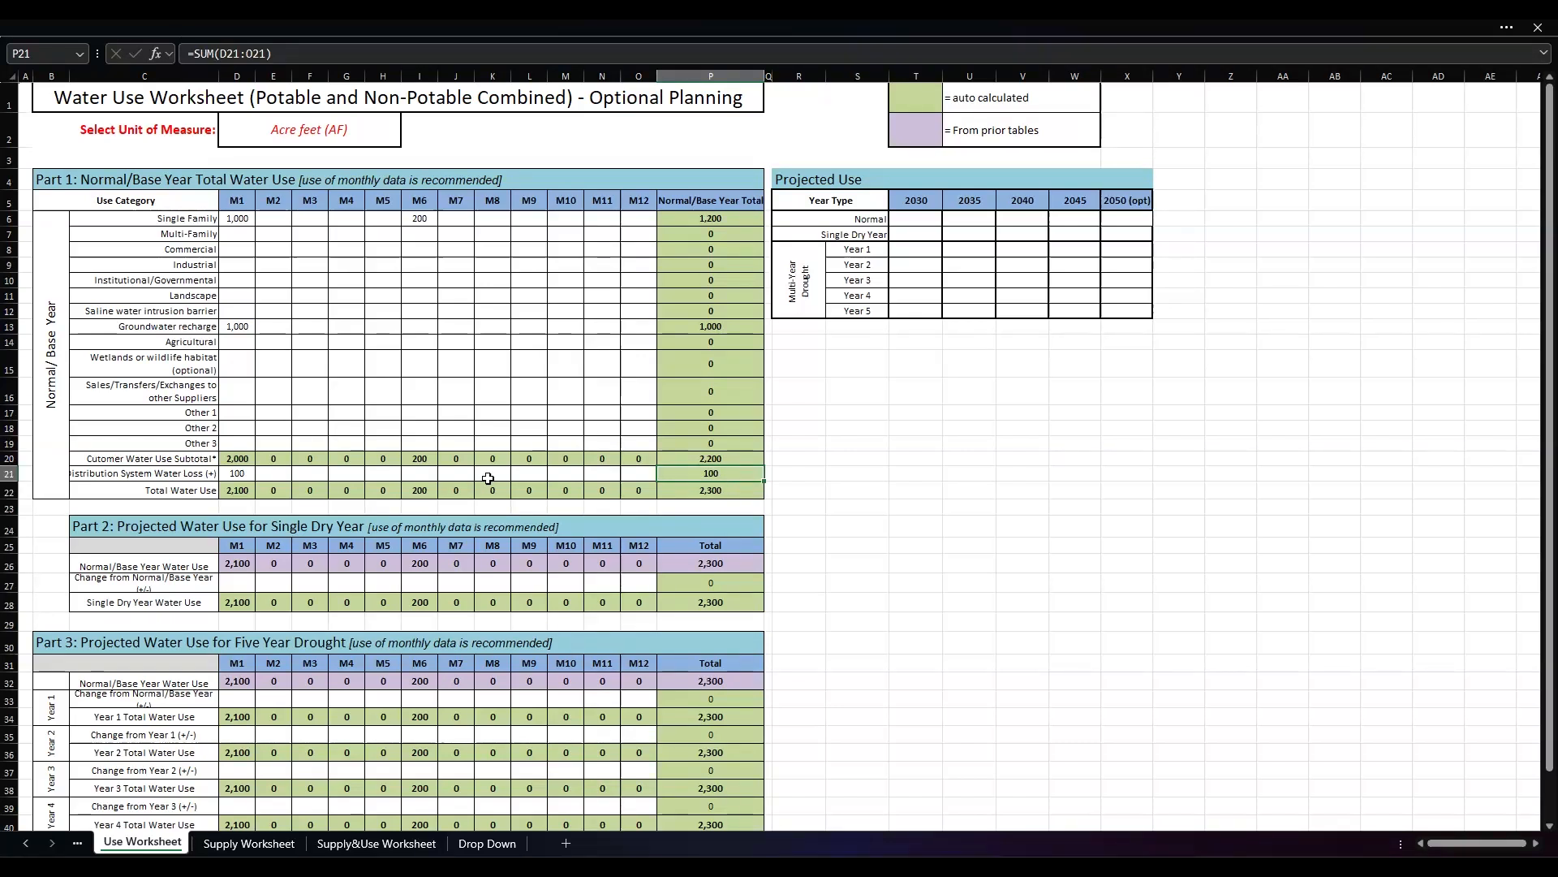
click(429, 488)
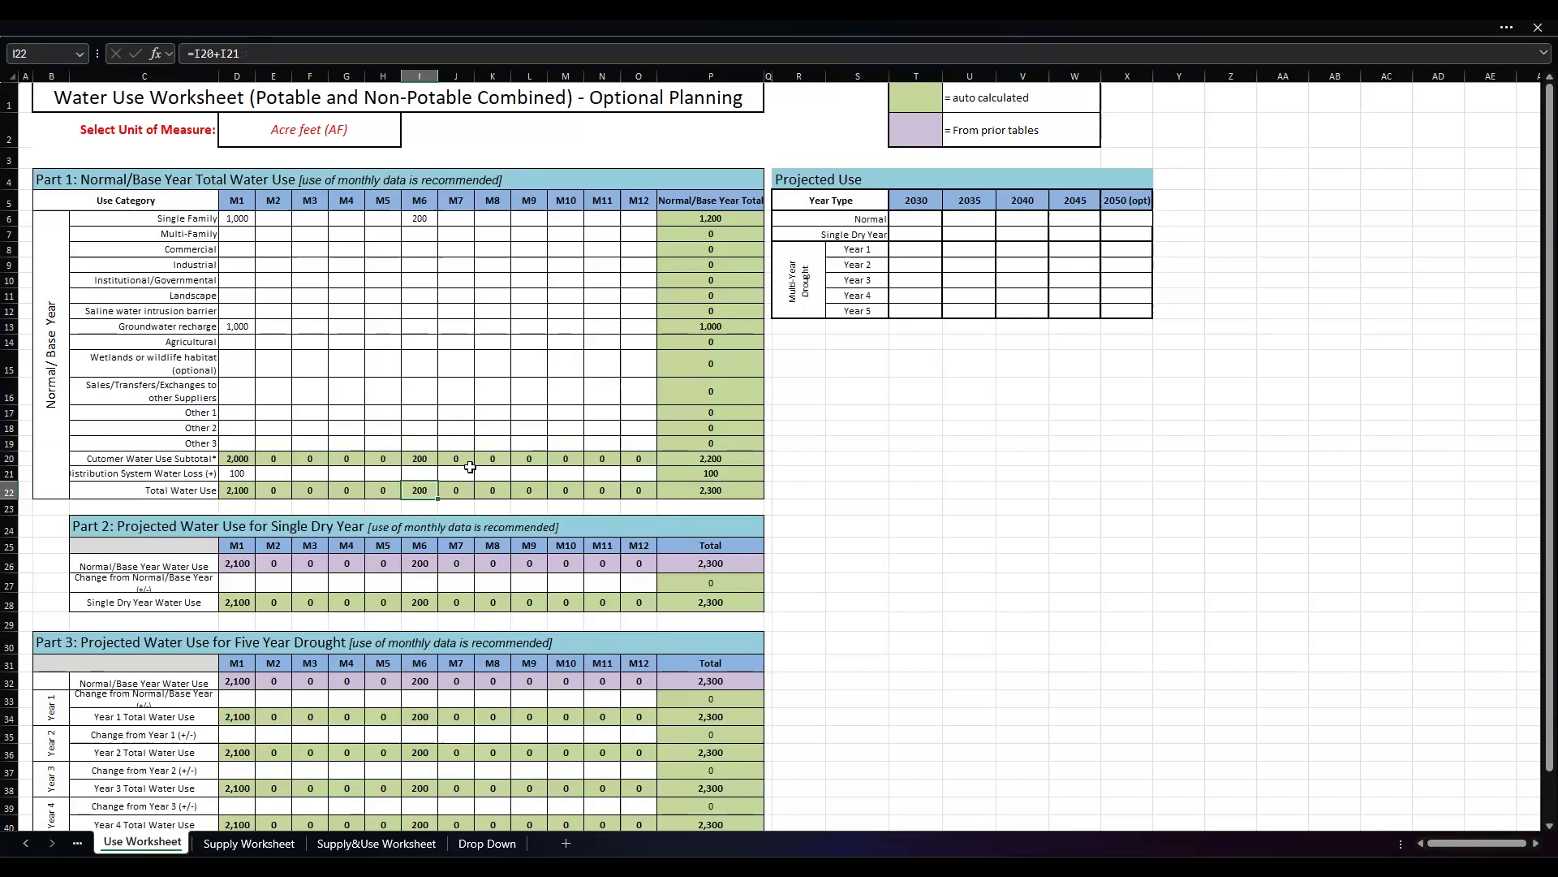
click(418, 477)
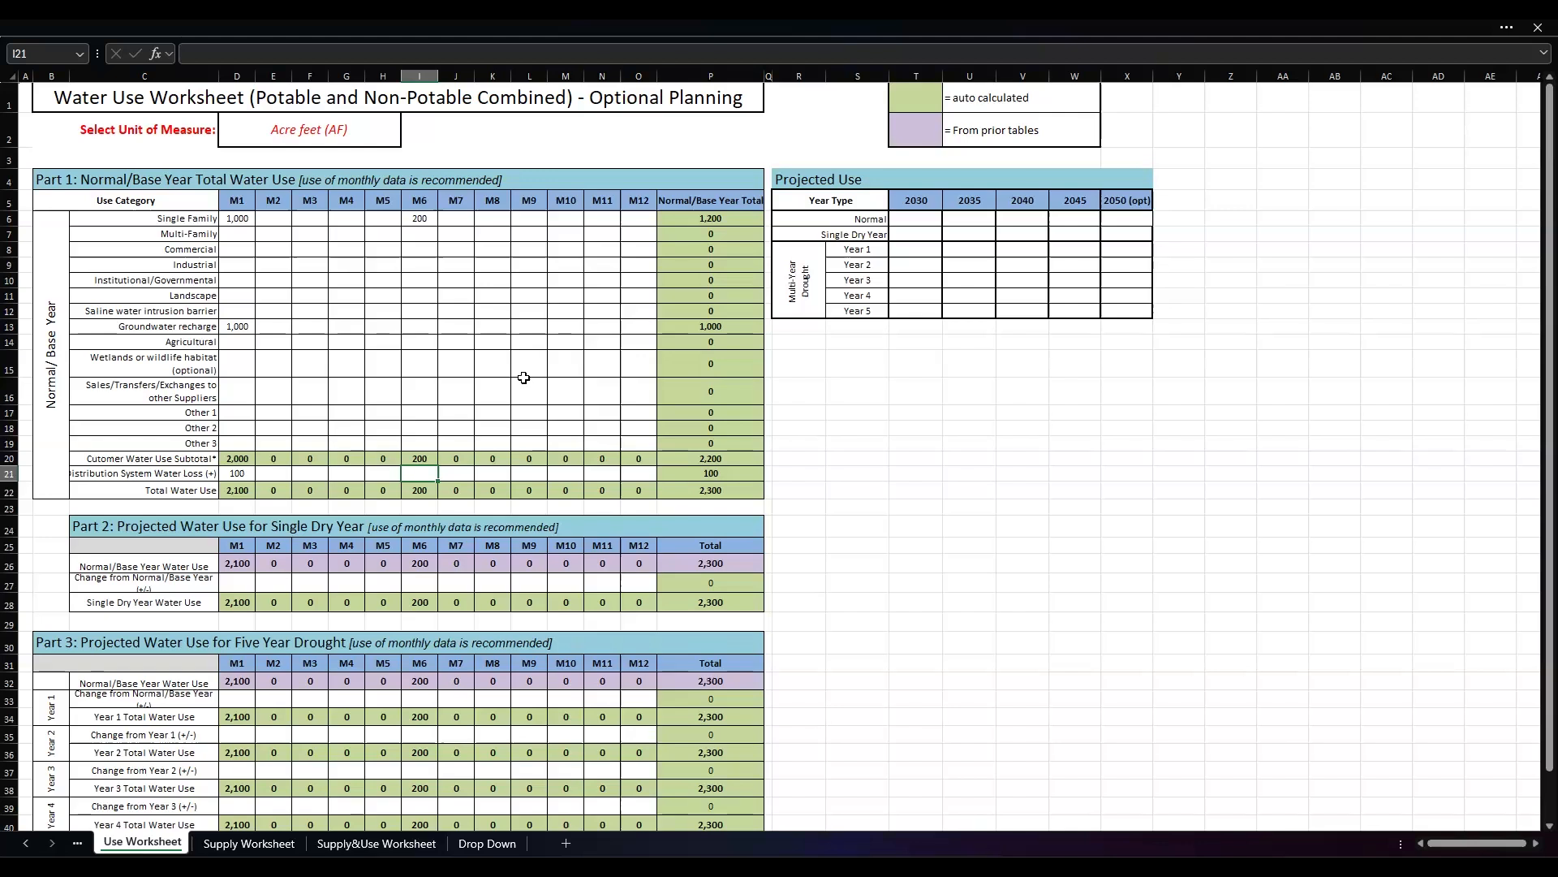
click(730, 488)
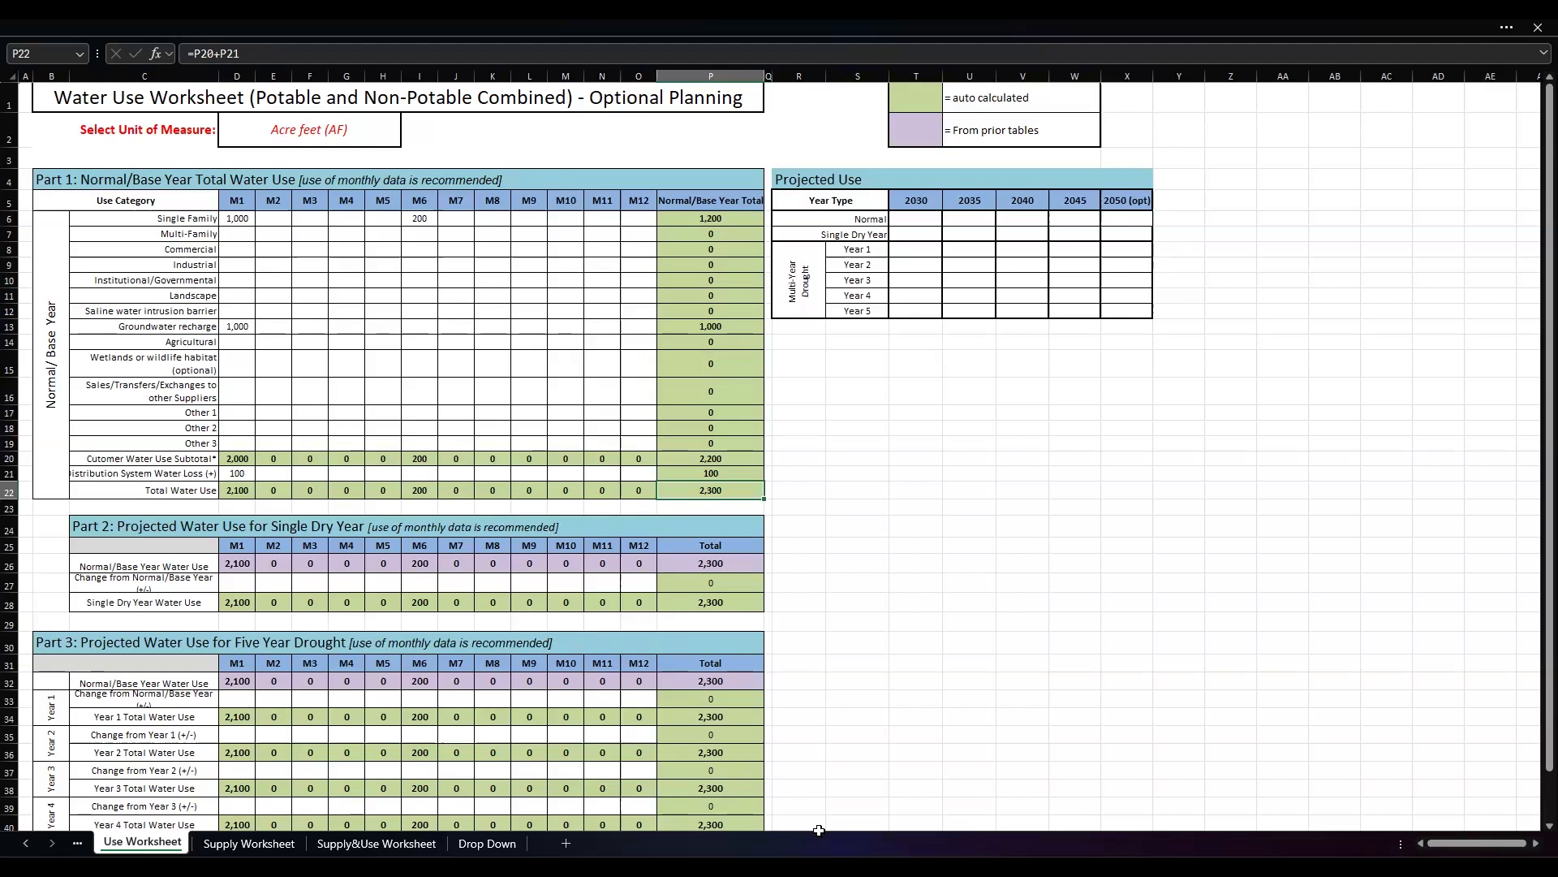
Step: Compare the Normal/Base Year Water Use row in Part 2 with the Total Water Use row in Part 1 for M1 and M6
click(95, 524)
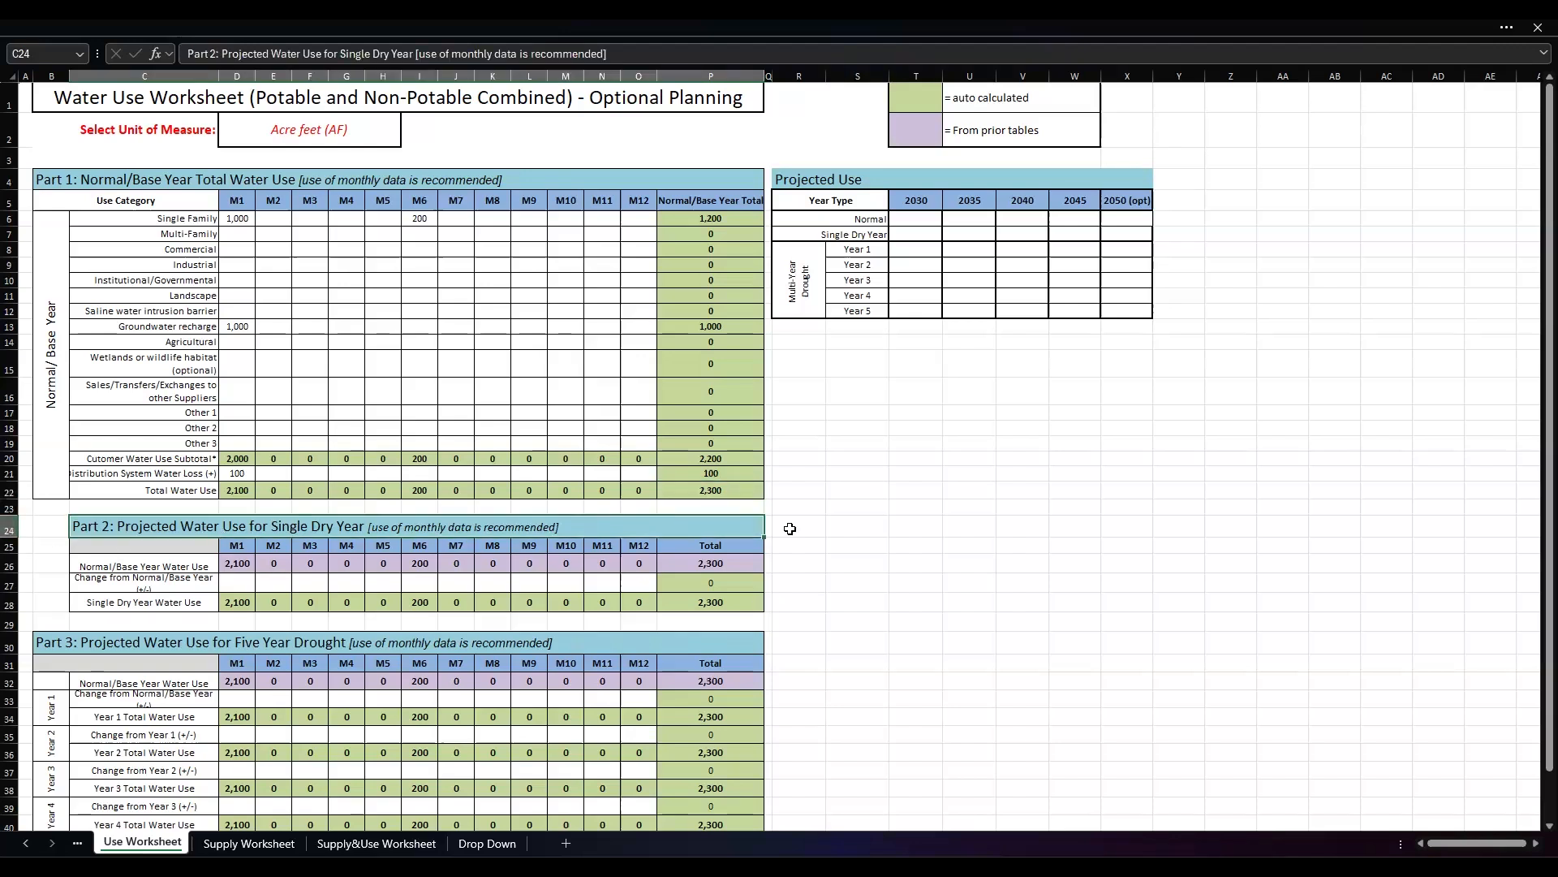
click(238, 564)
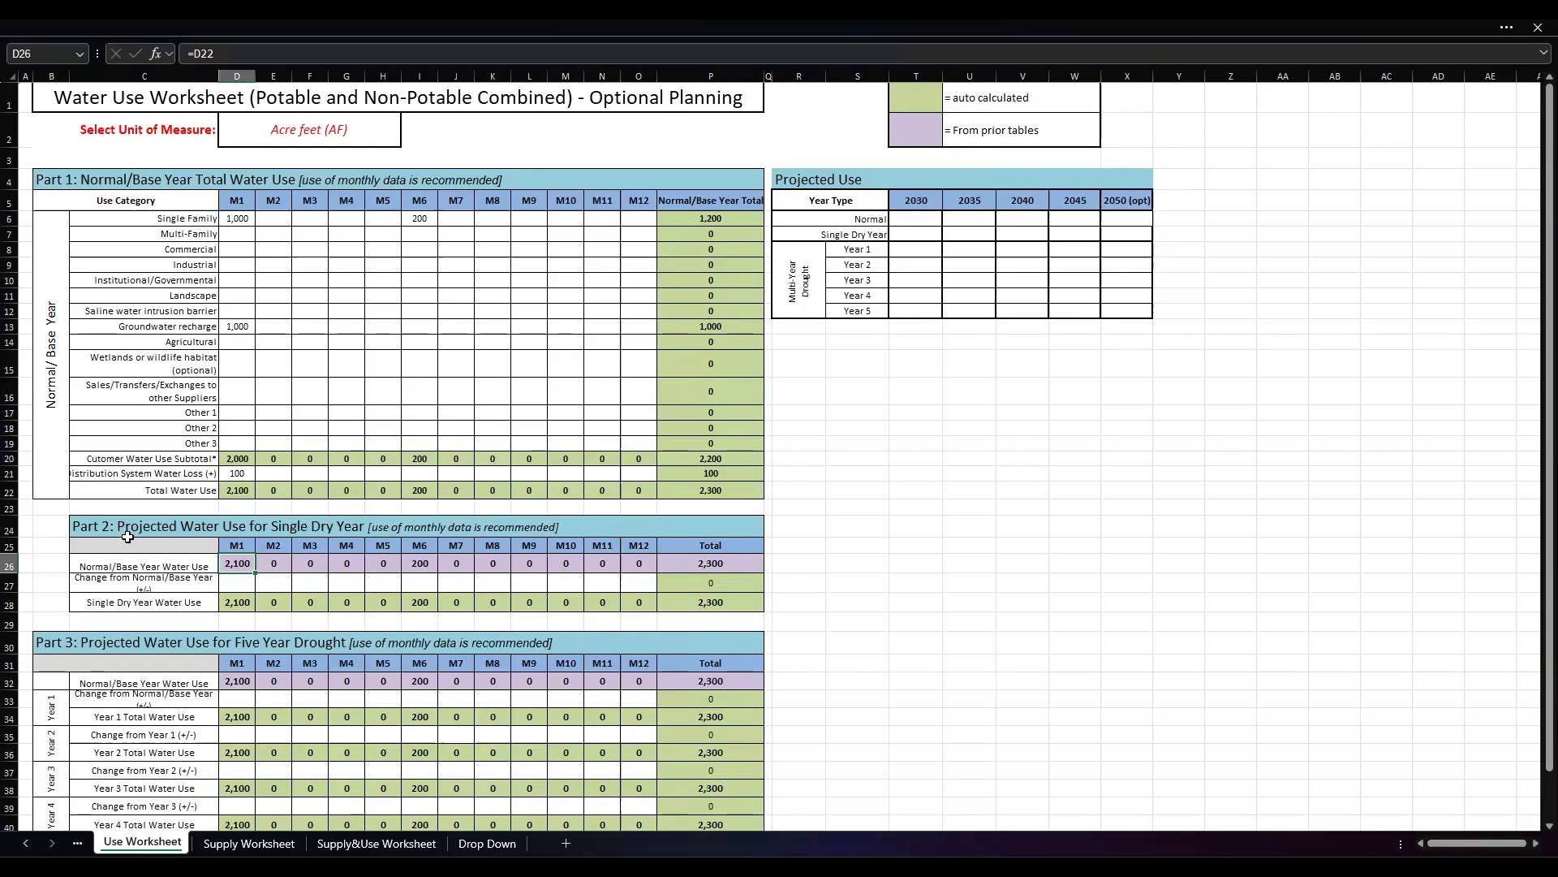
click(235, 493)
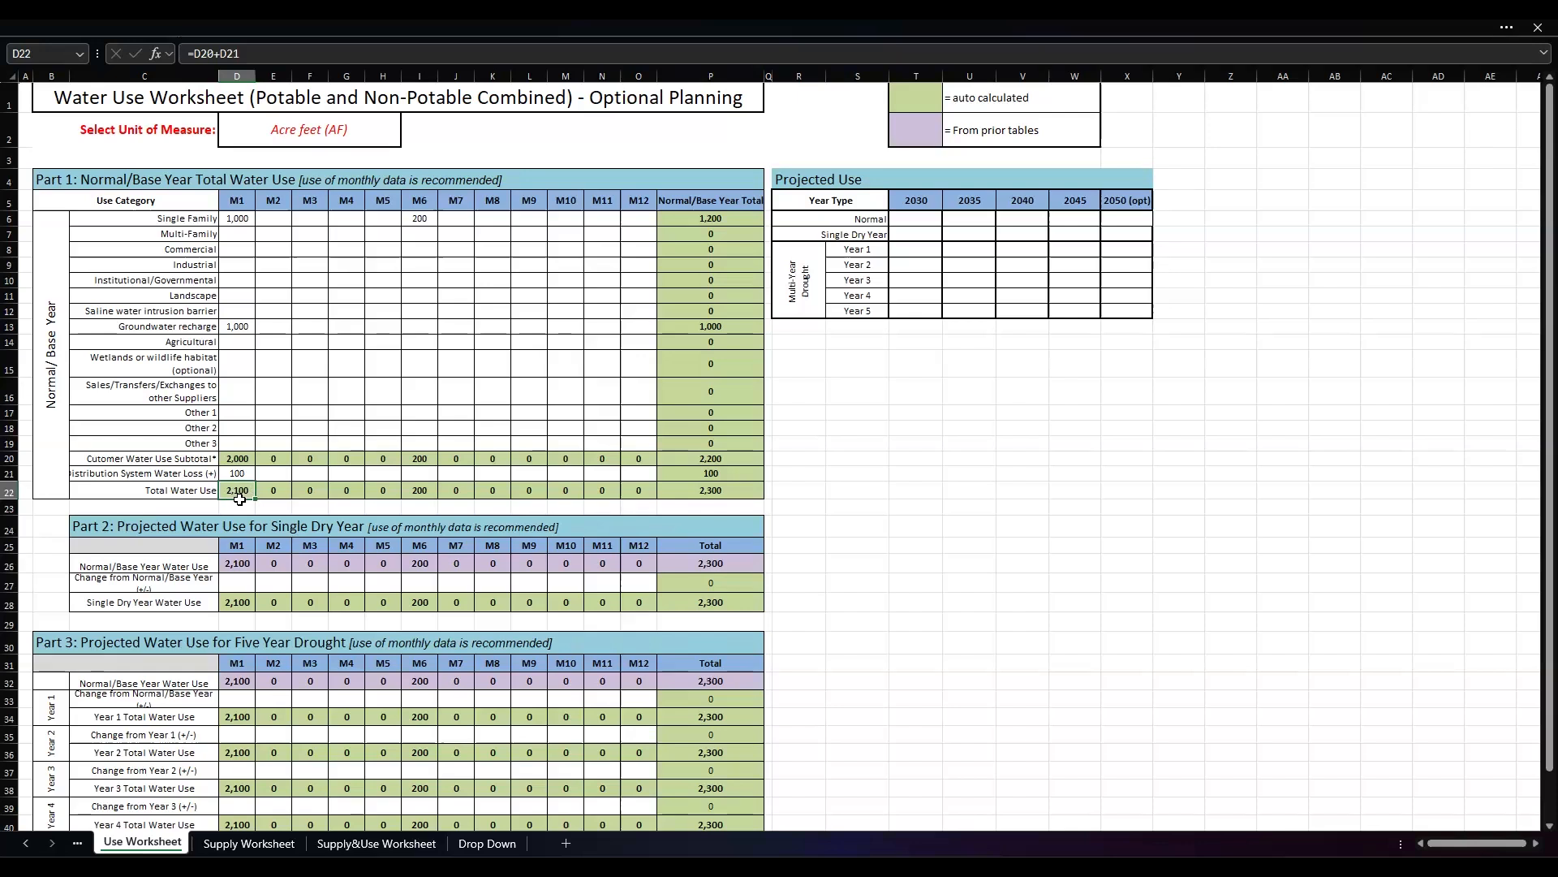
click(233, 566)
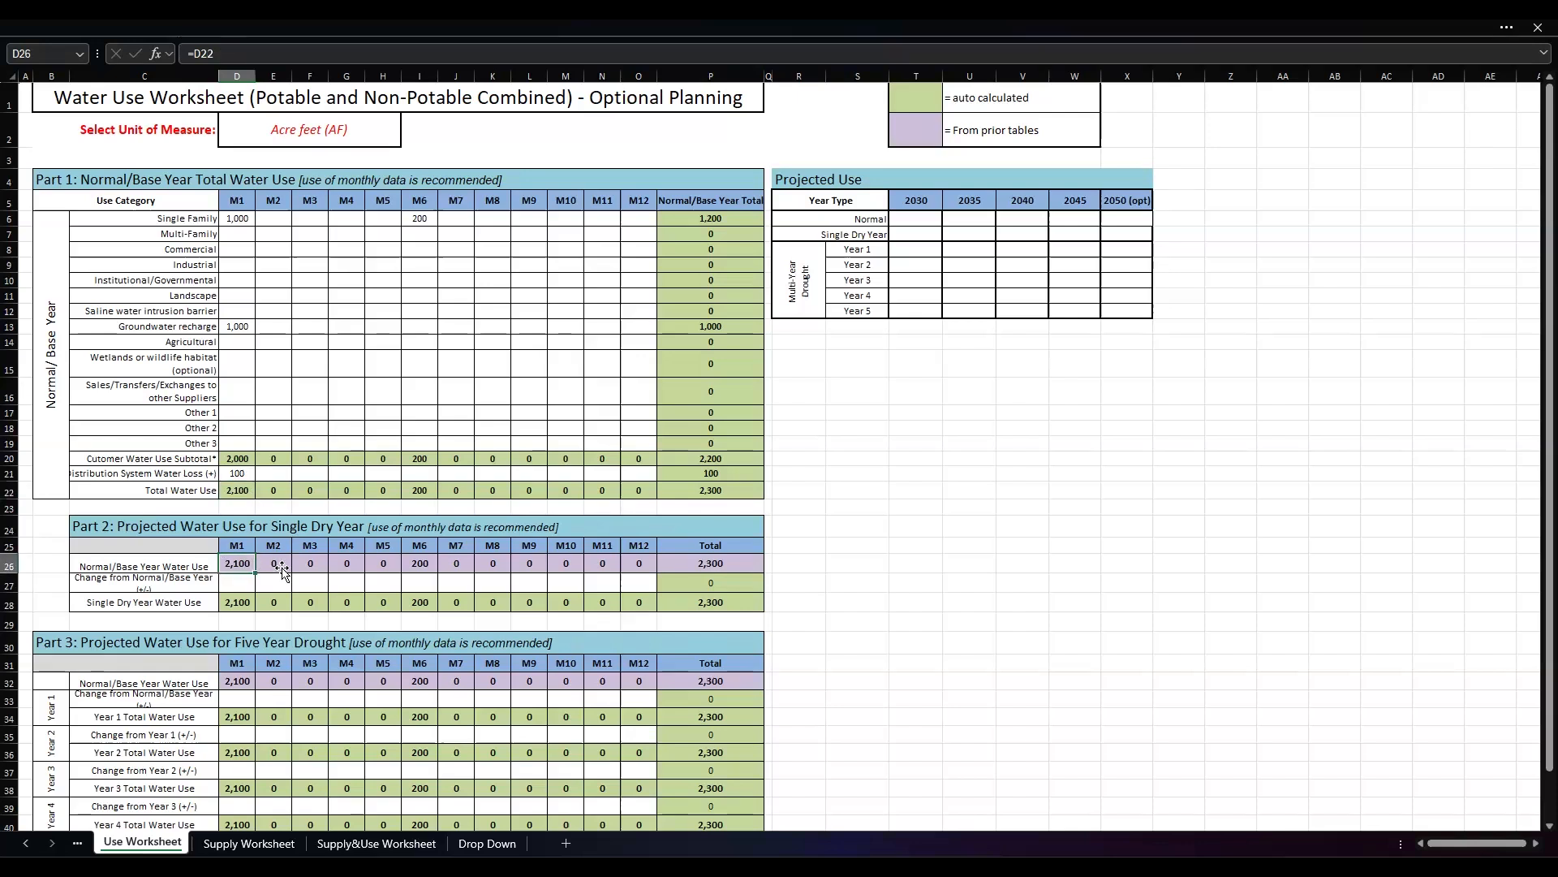
click(420, 489)
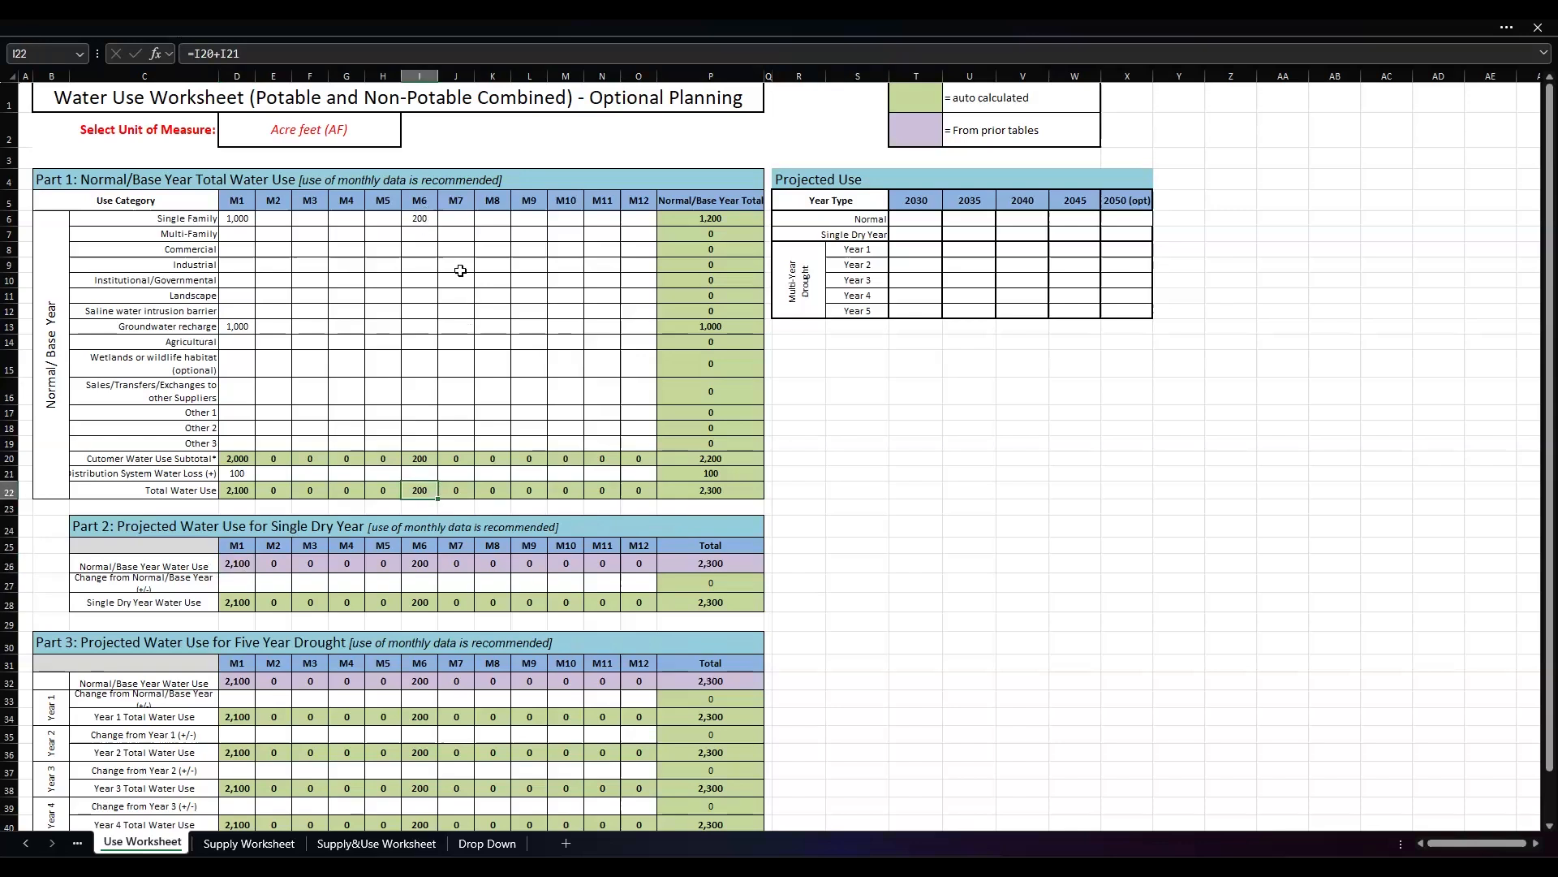
click(419, 561)
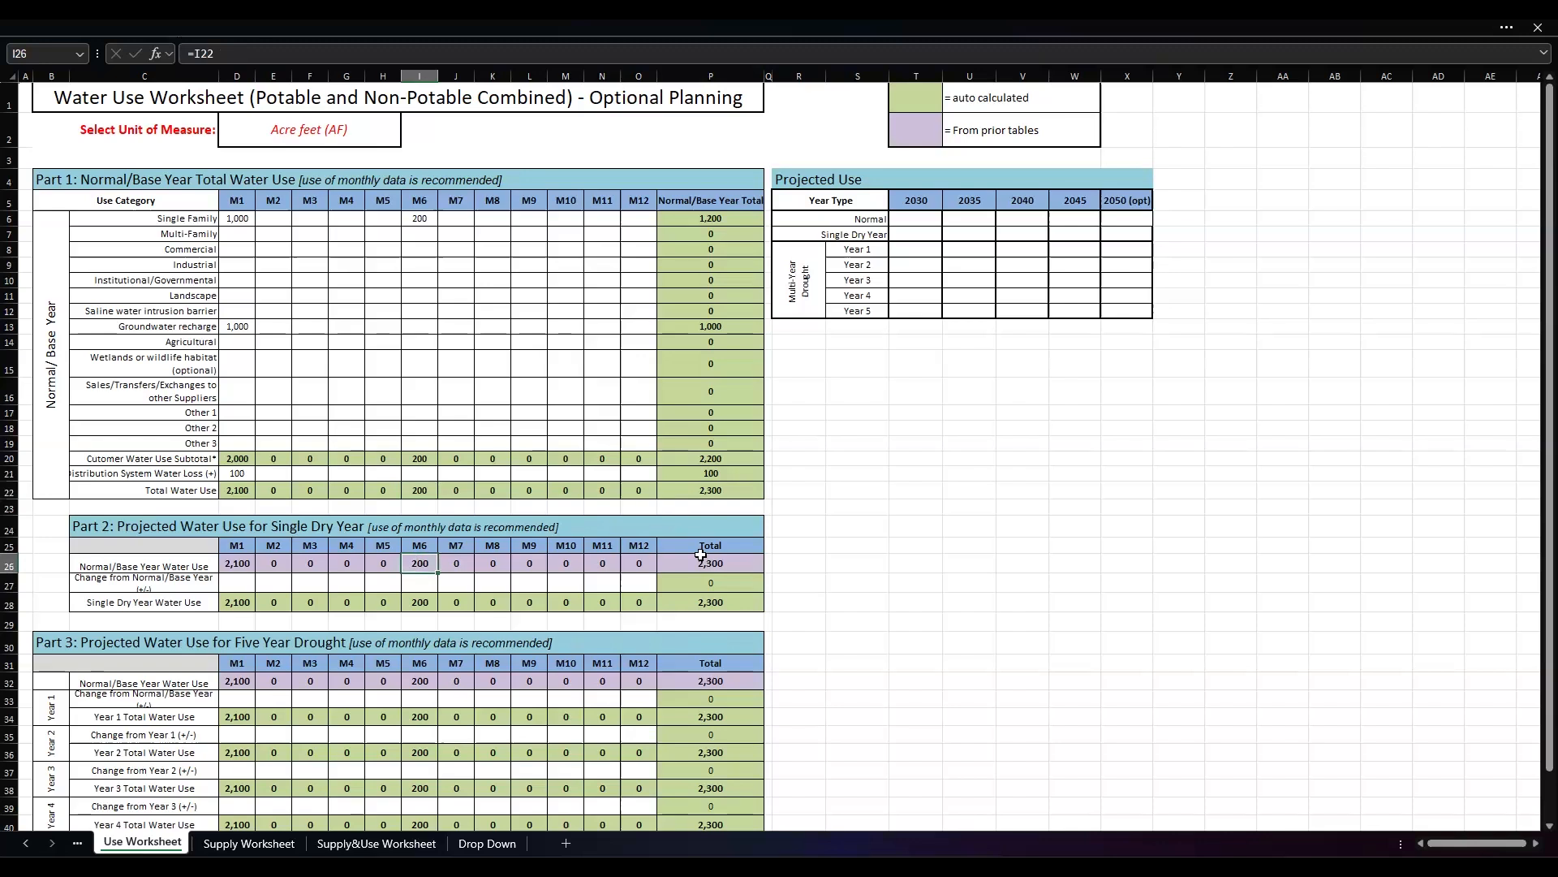
click(276, 562)
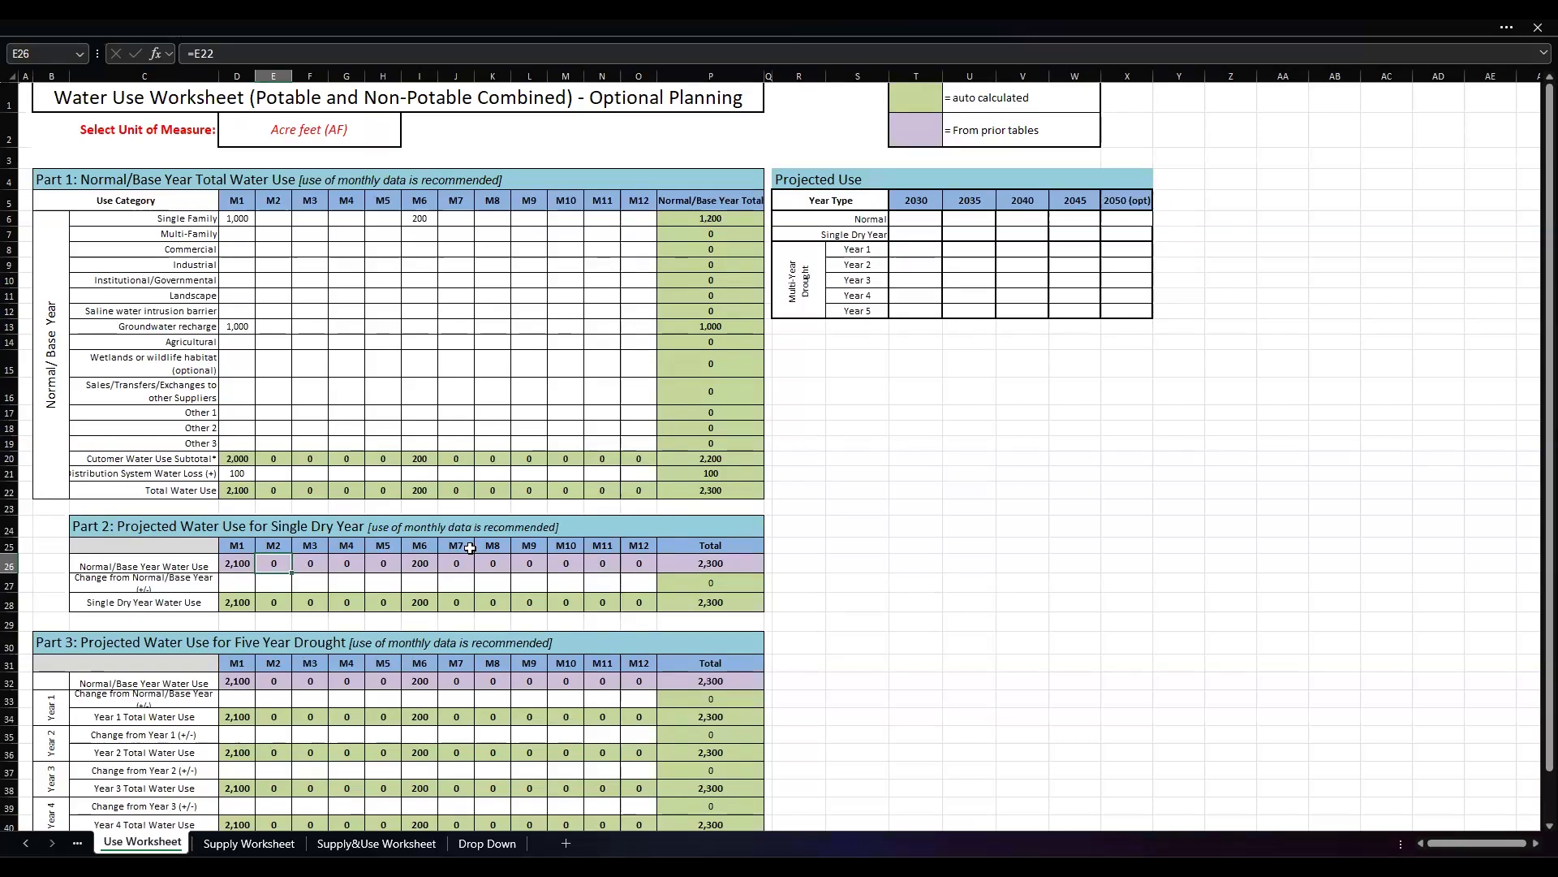
Step: Enter 500 as the M1 change from the normal/base year in Part 2, and turn it into a reduction of -500
click(237, 583)
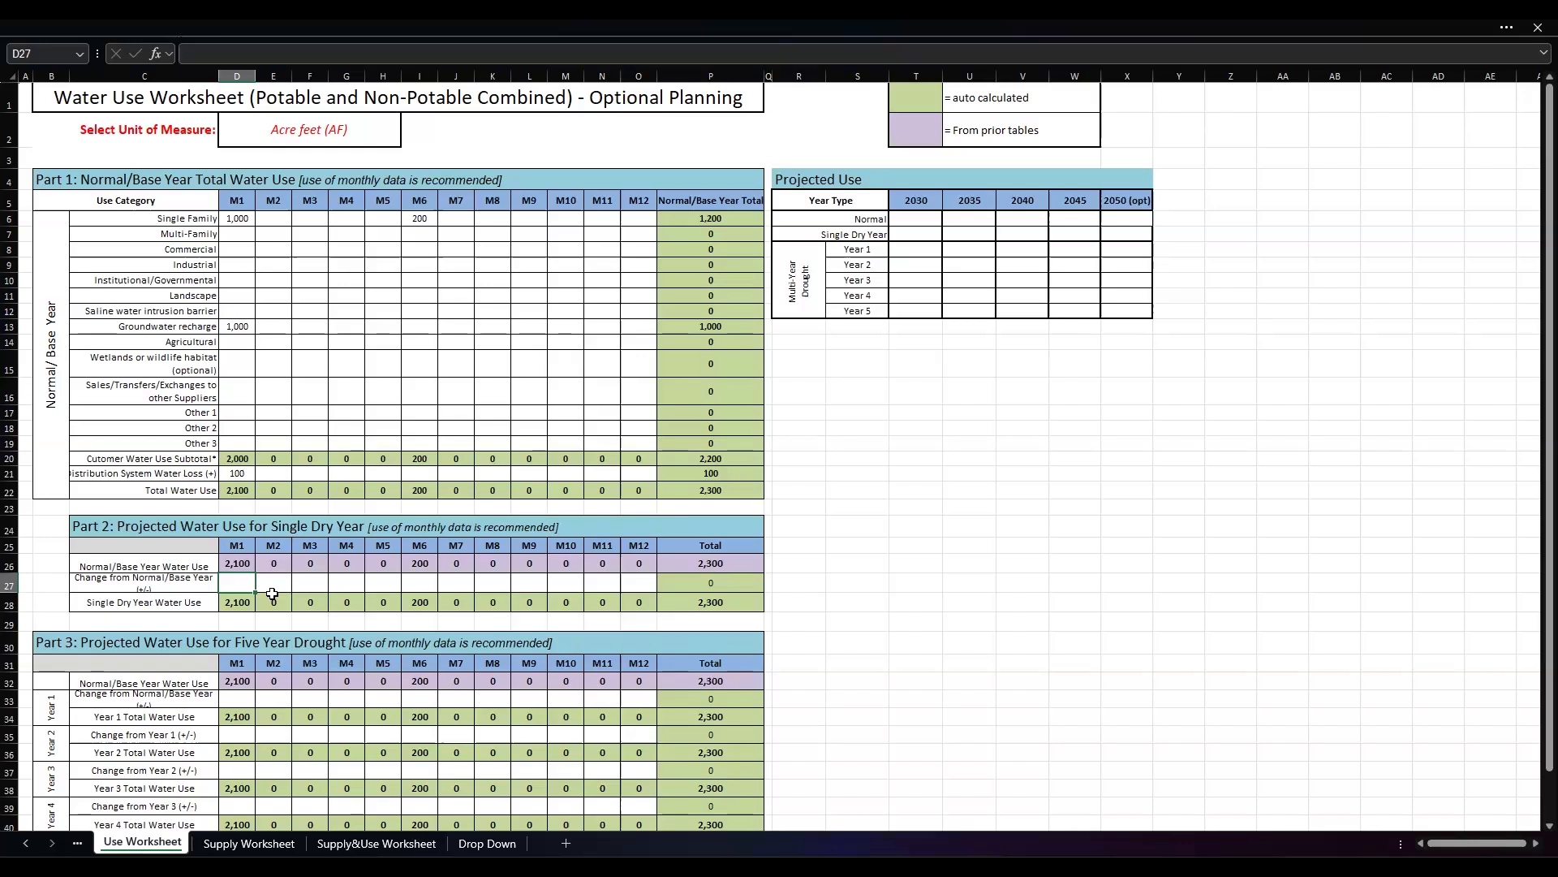
text(500)
key(Return)
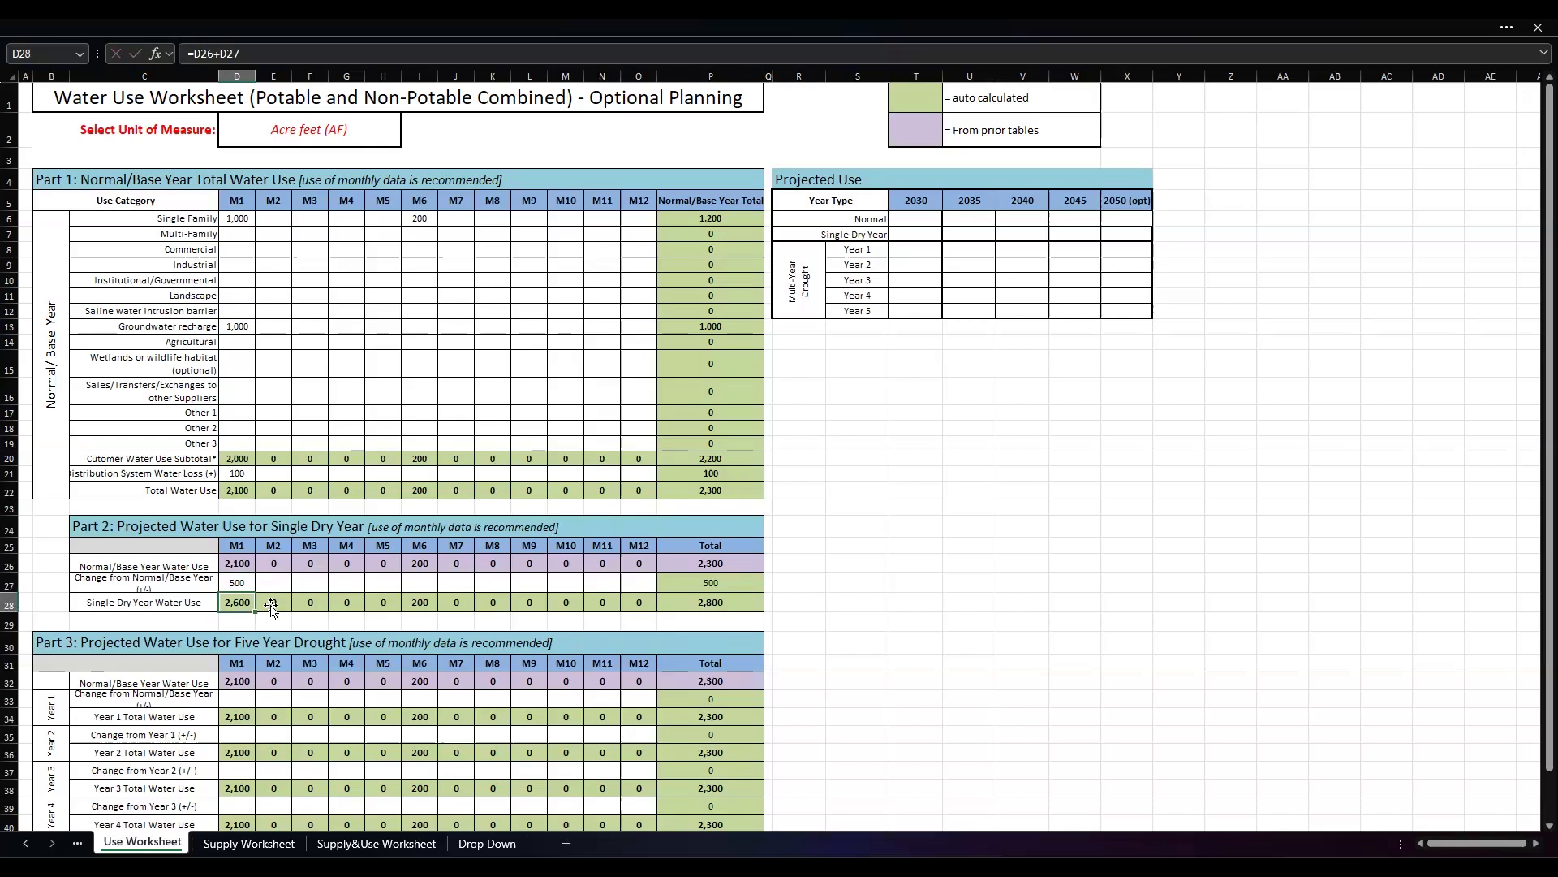
double_click(228, 583)
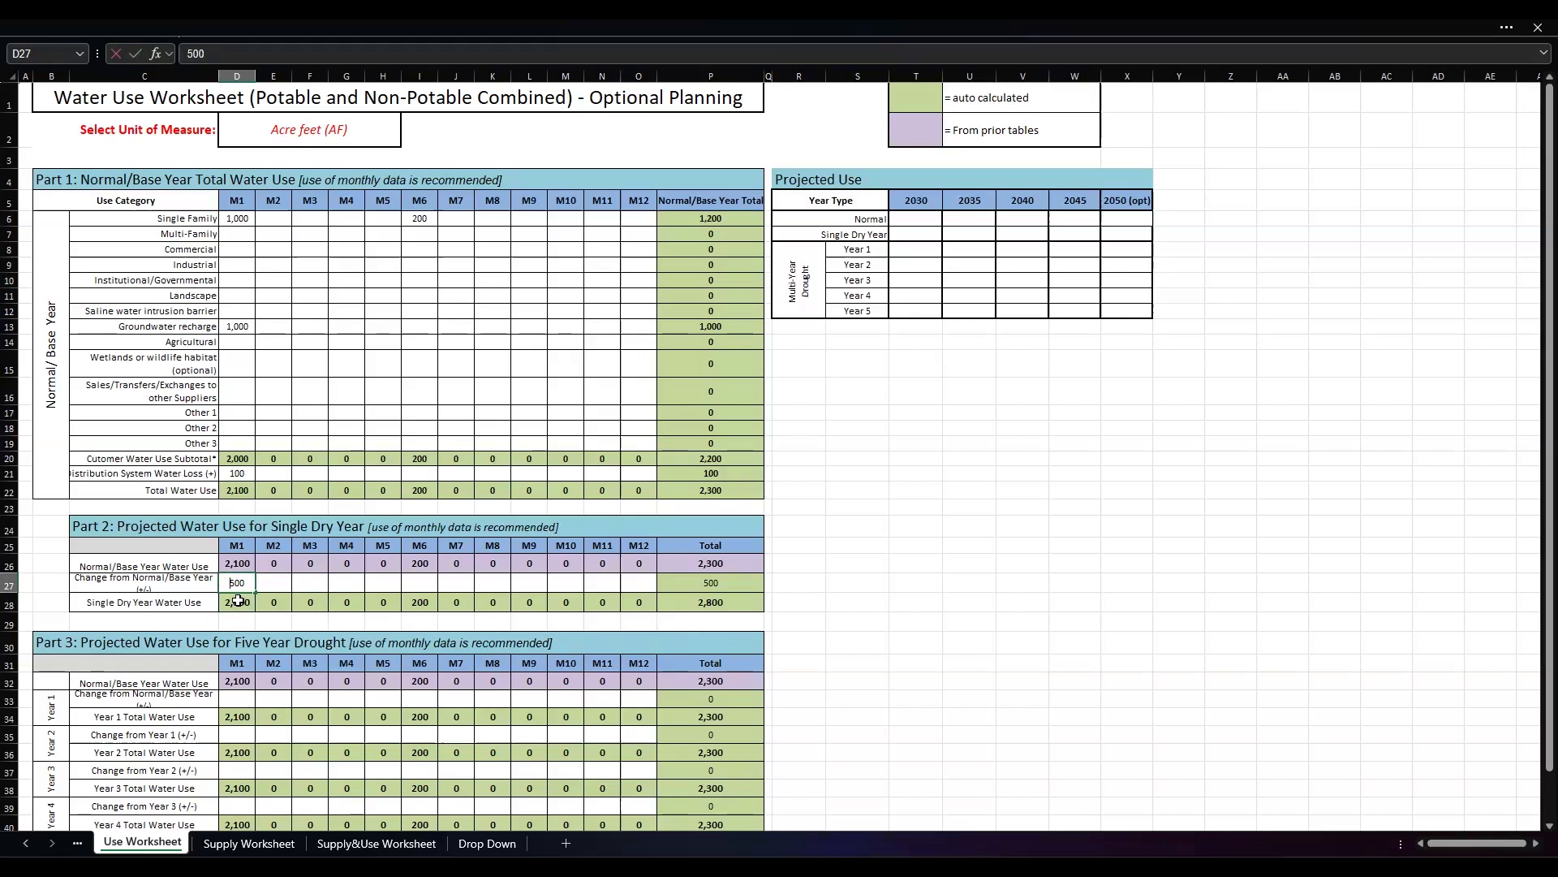
text(-)
key(Return)
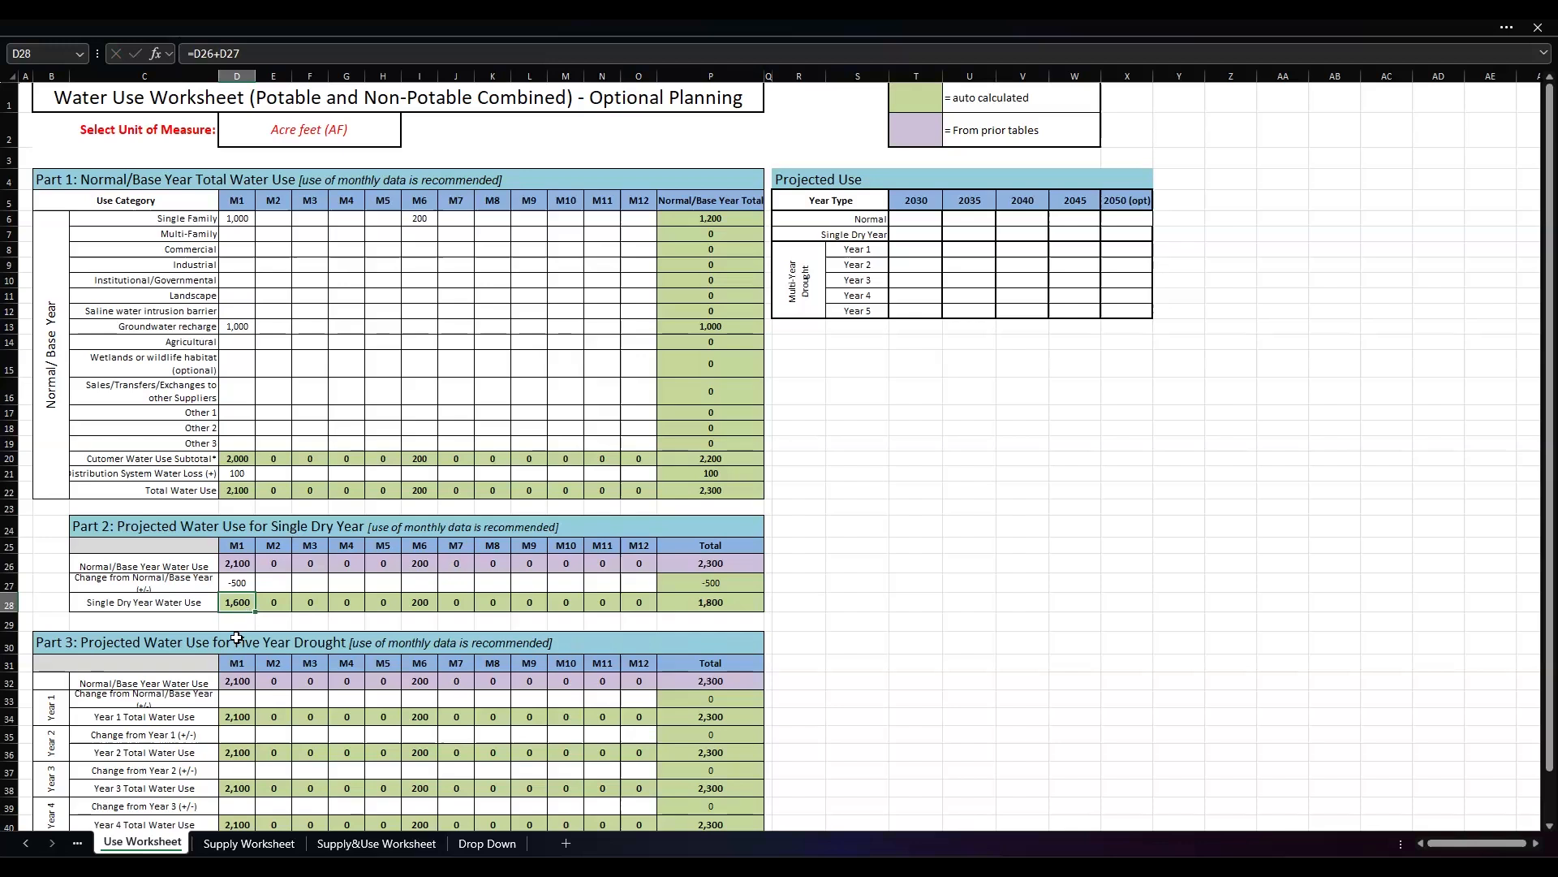
Step: Enter 100 as the M6 change from the normal/base year in Part 2 and check the row totals
click(429, 575)
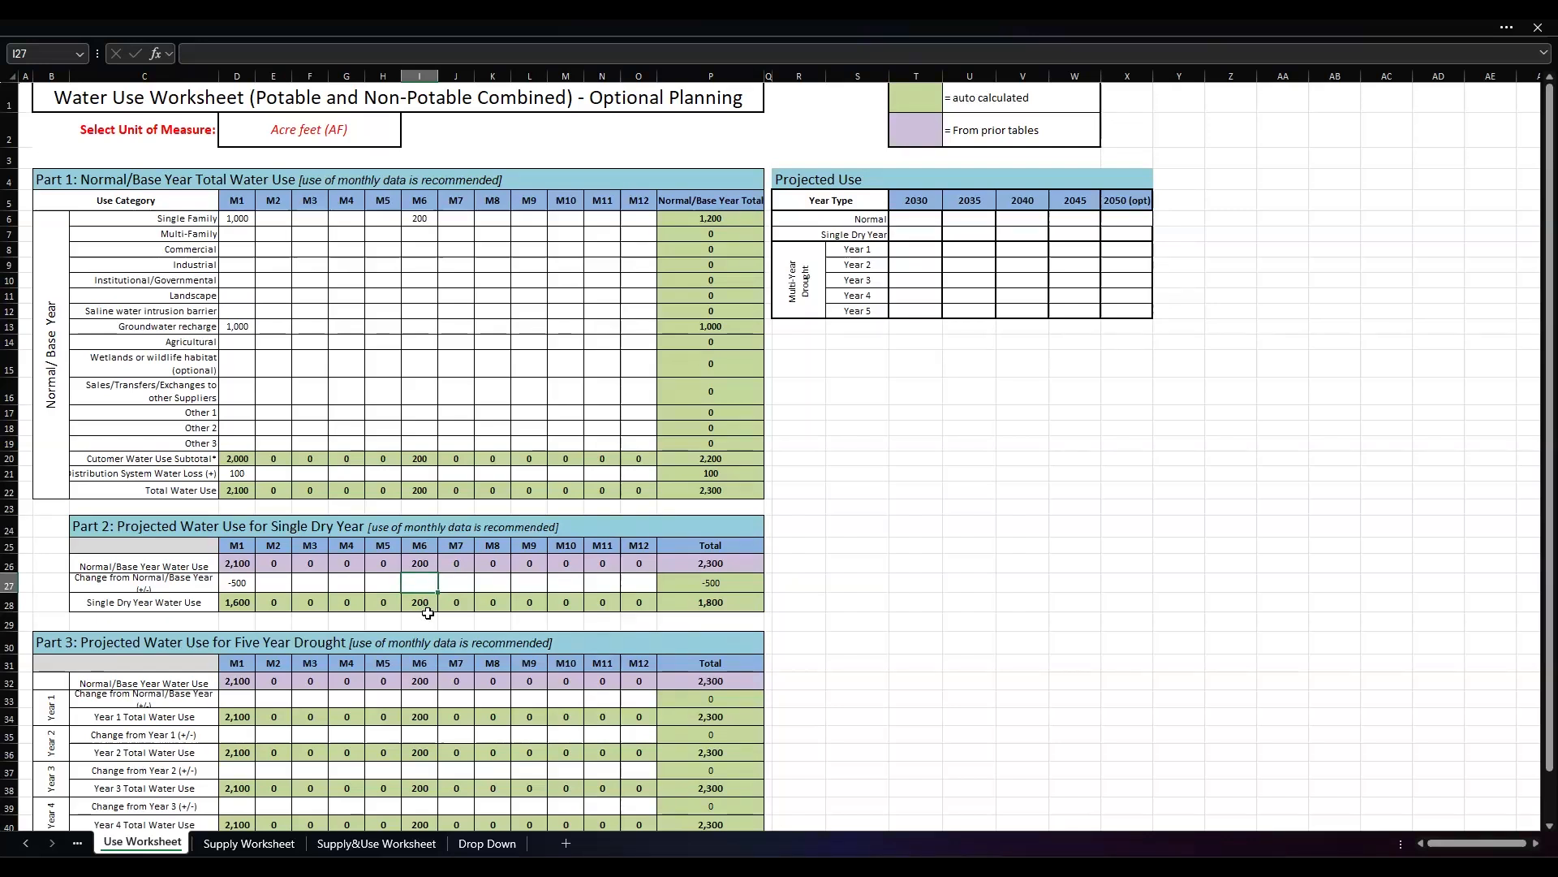
text(100)
key(Return)
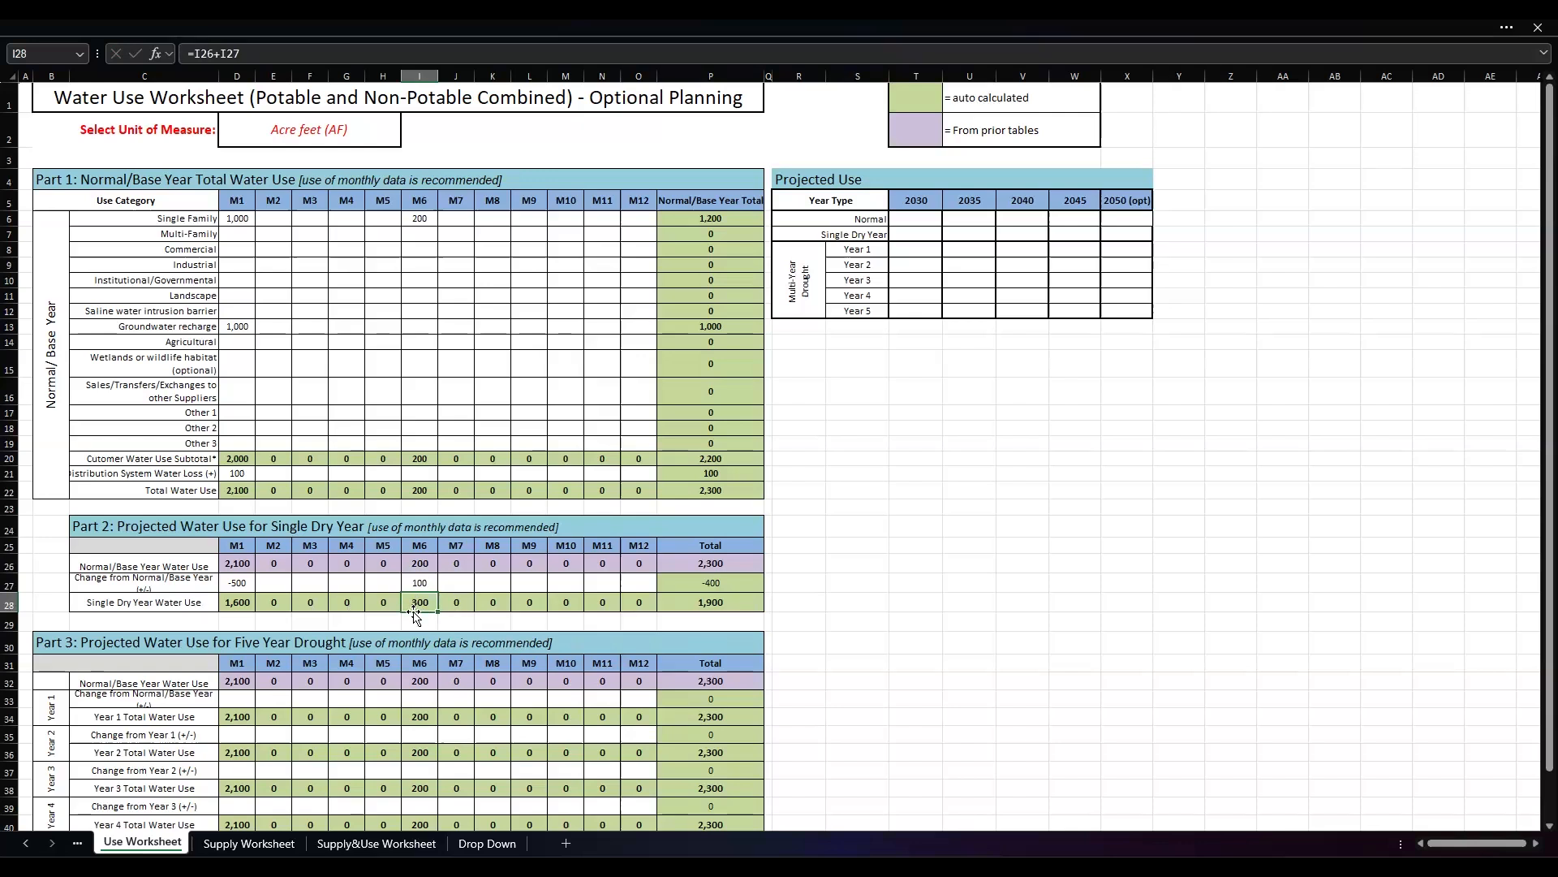
click(716, 607)
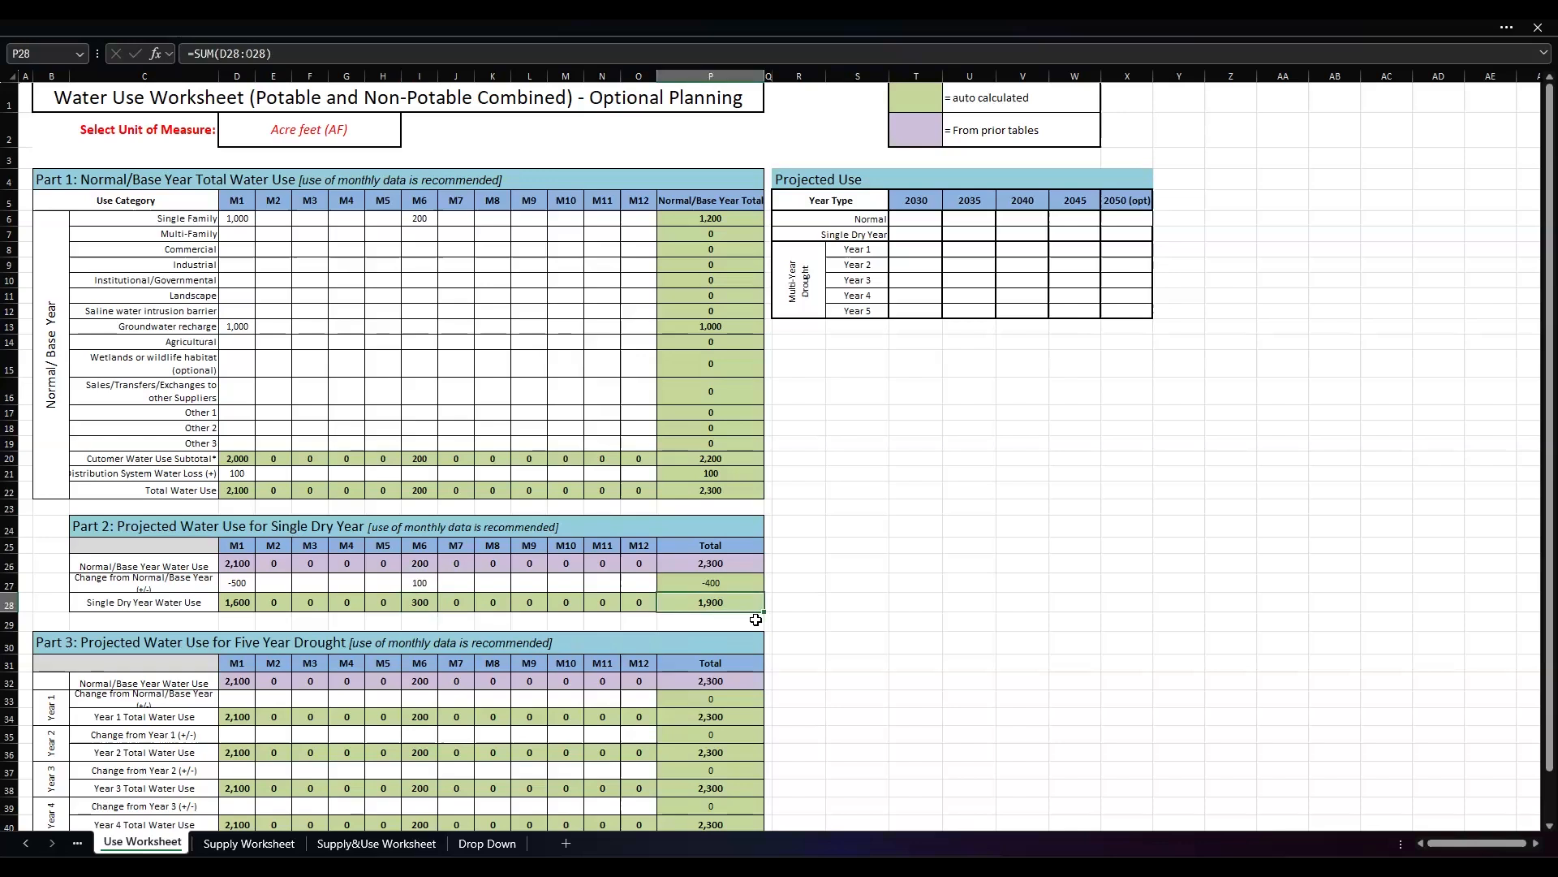
click(737, 583)
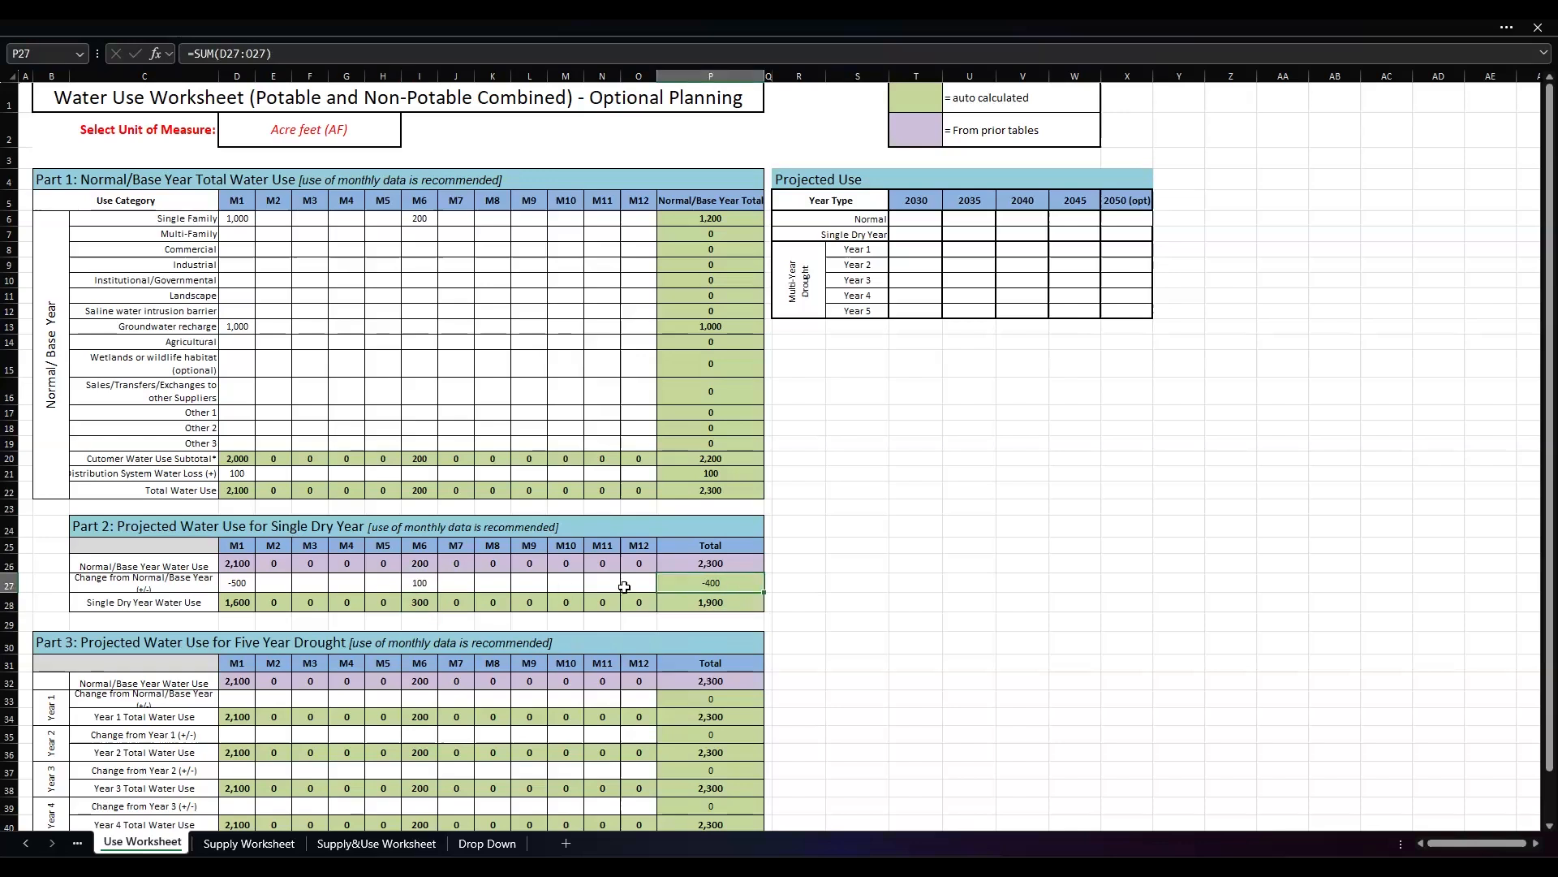
click(236, 584)
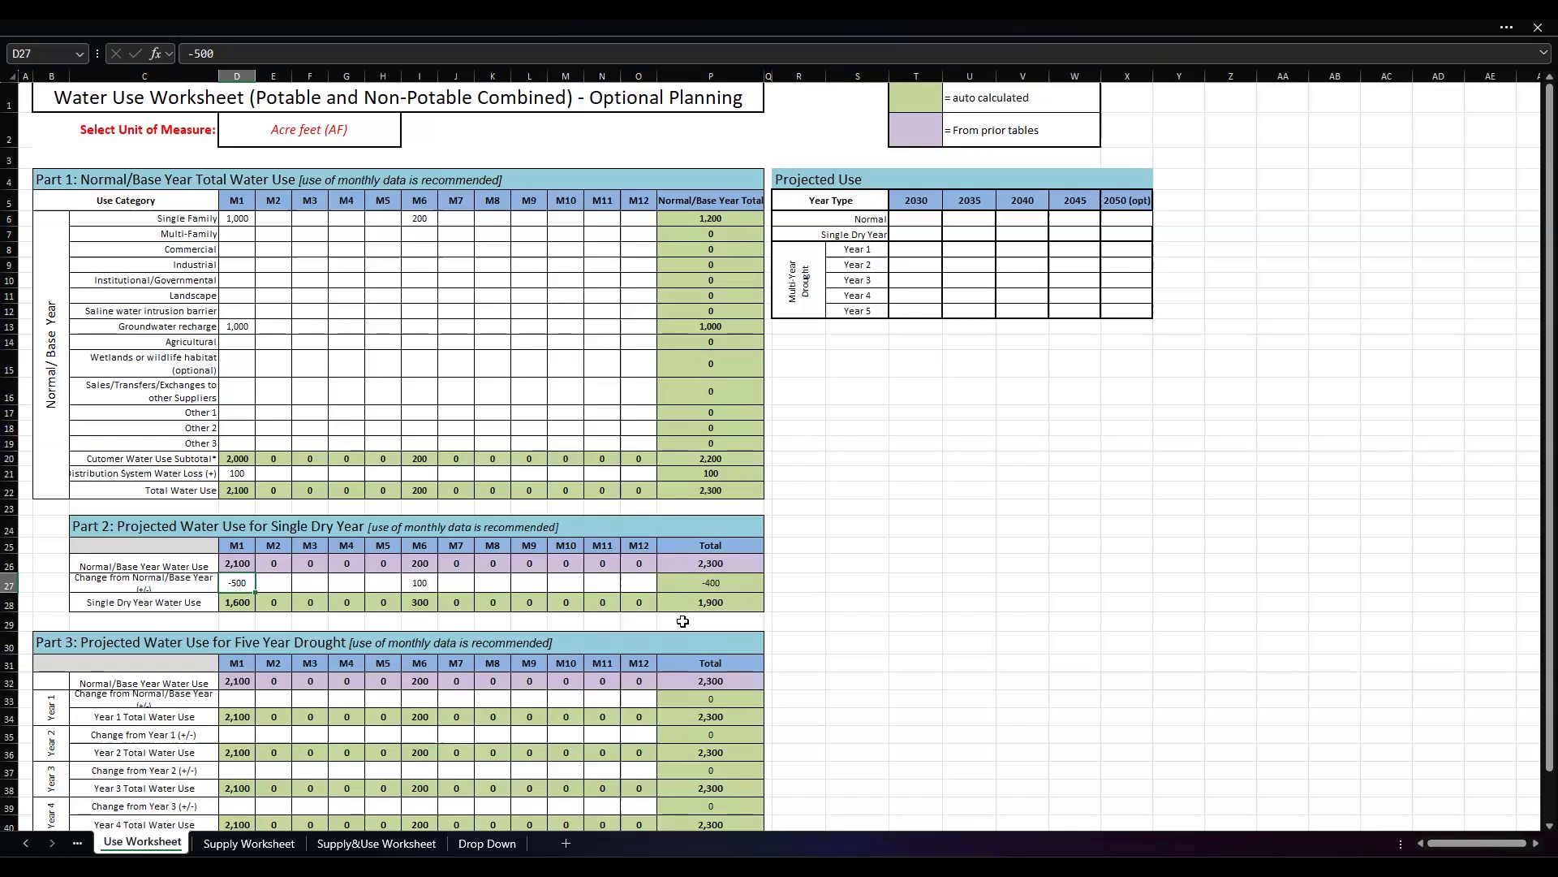
Step: Compare the Normal/Base Year Water Use row in Part 3 with the Total Water Use row in Part 1
scroll(475, 539, down, 3)
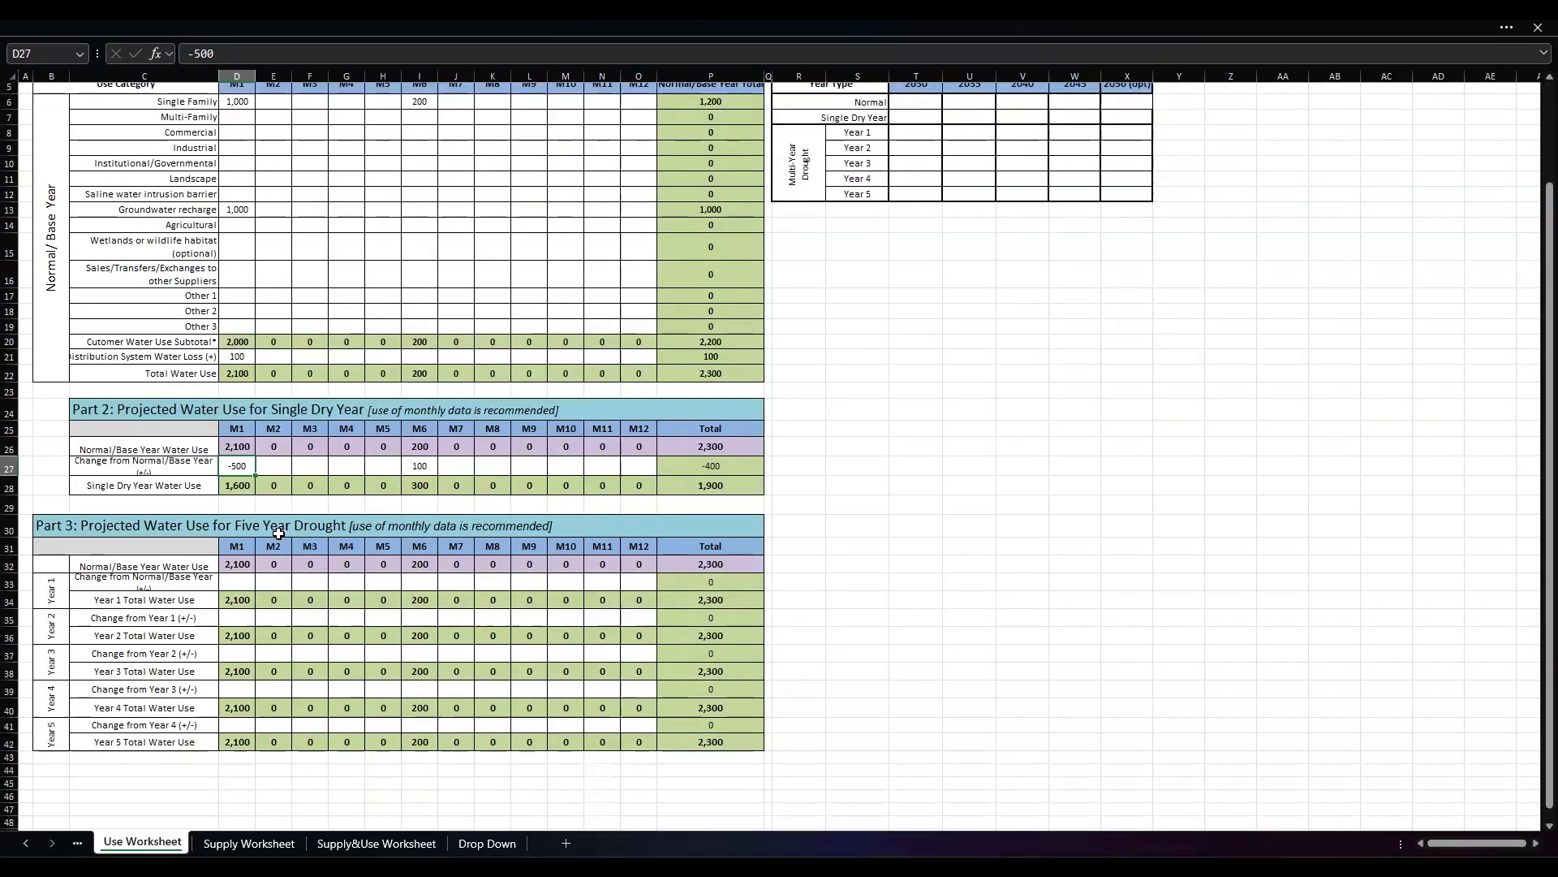
click(239, 486)
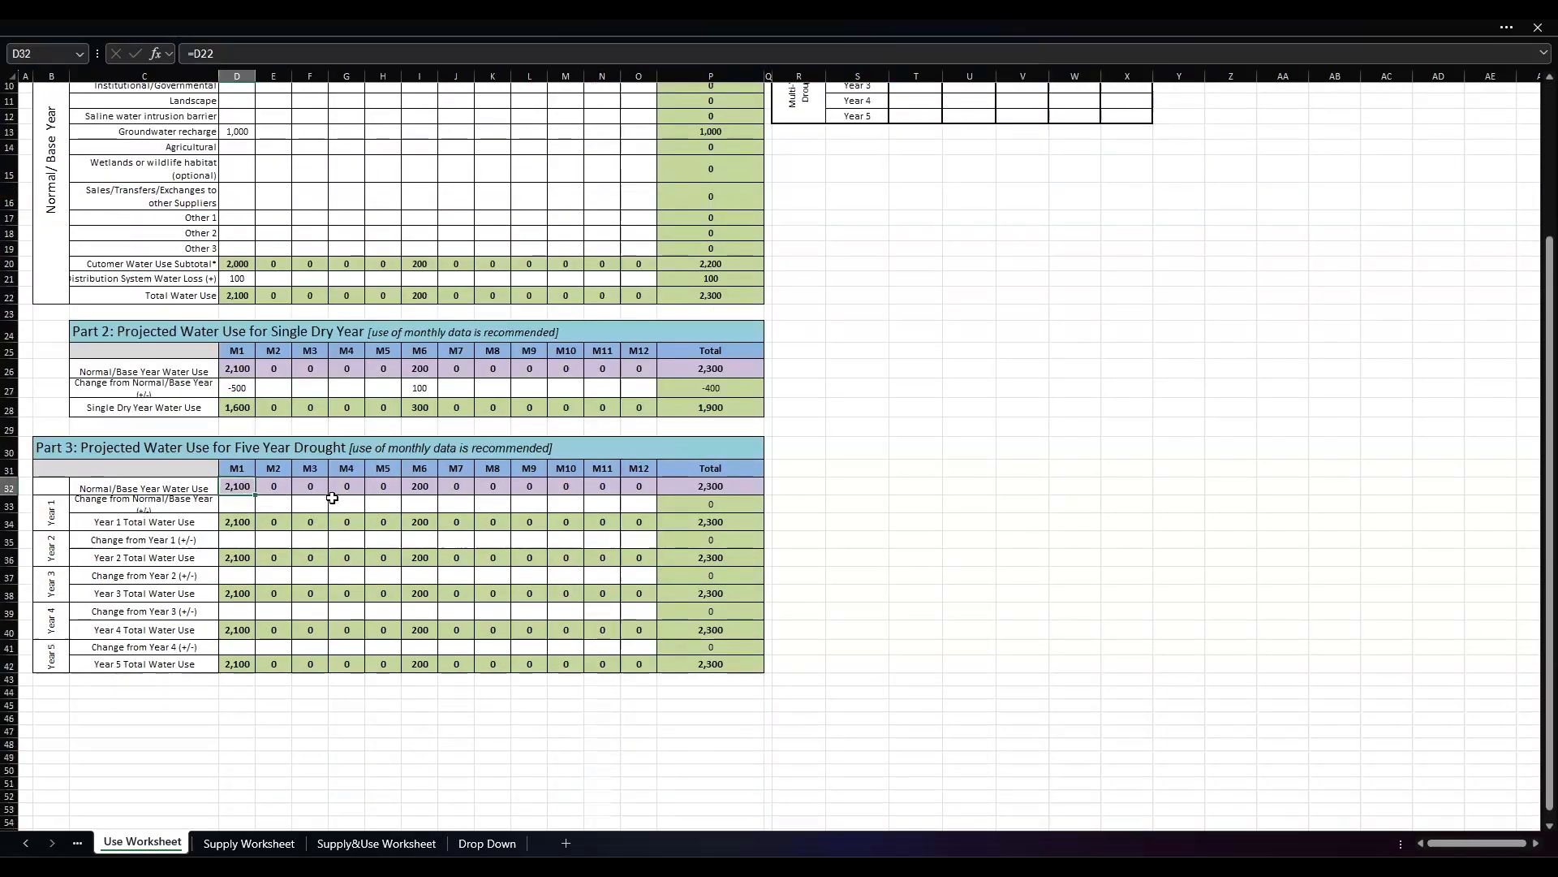
drag(243, 485, 633, 486)
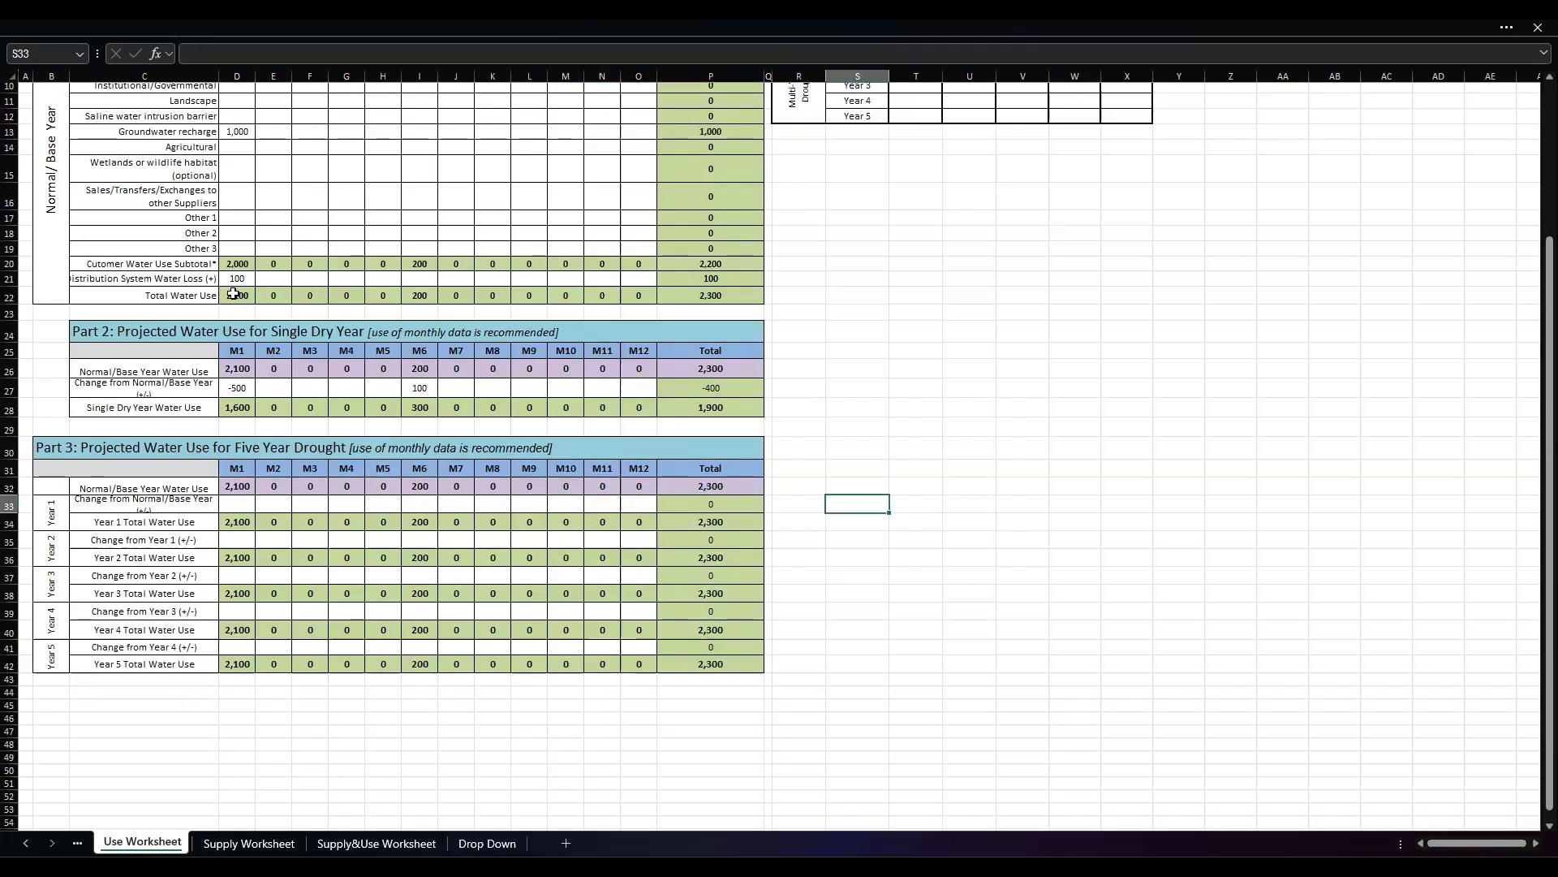
drag(233, 295, 707, 297)
drag(234, 487, 712, 487)
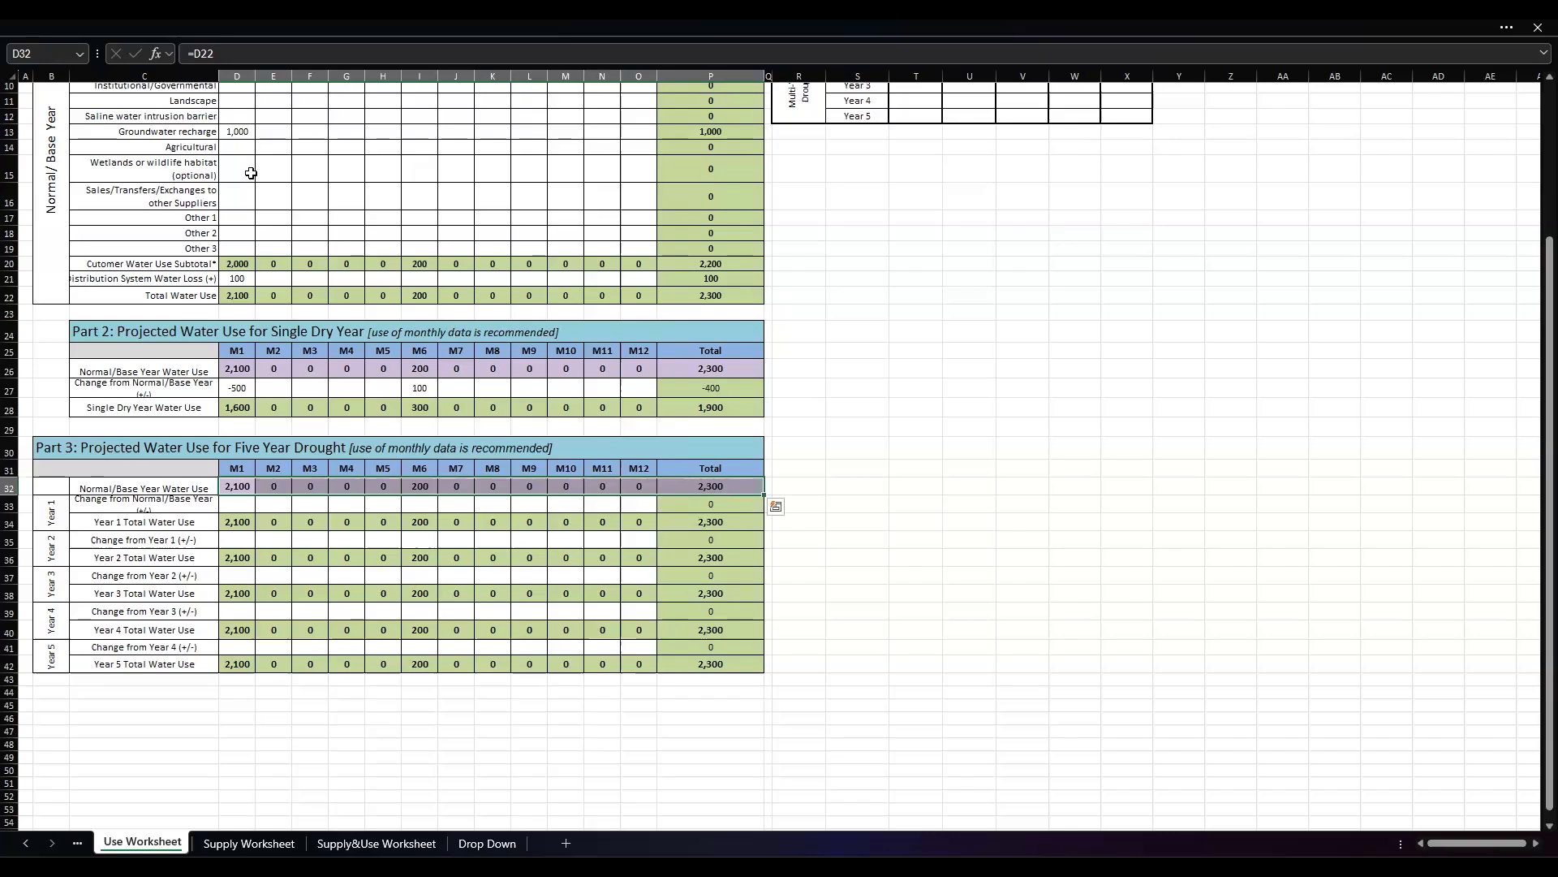
Step: Enter -200 as the M1 change from the normal/base year for Year 1 in Part 3
click(250, 173)
scroll(373, 229, up, 2)
scroll(292, 458, down, 3)
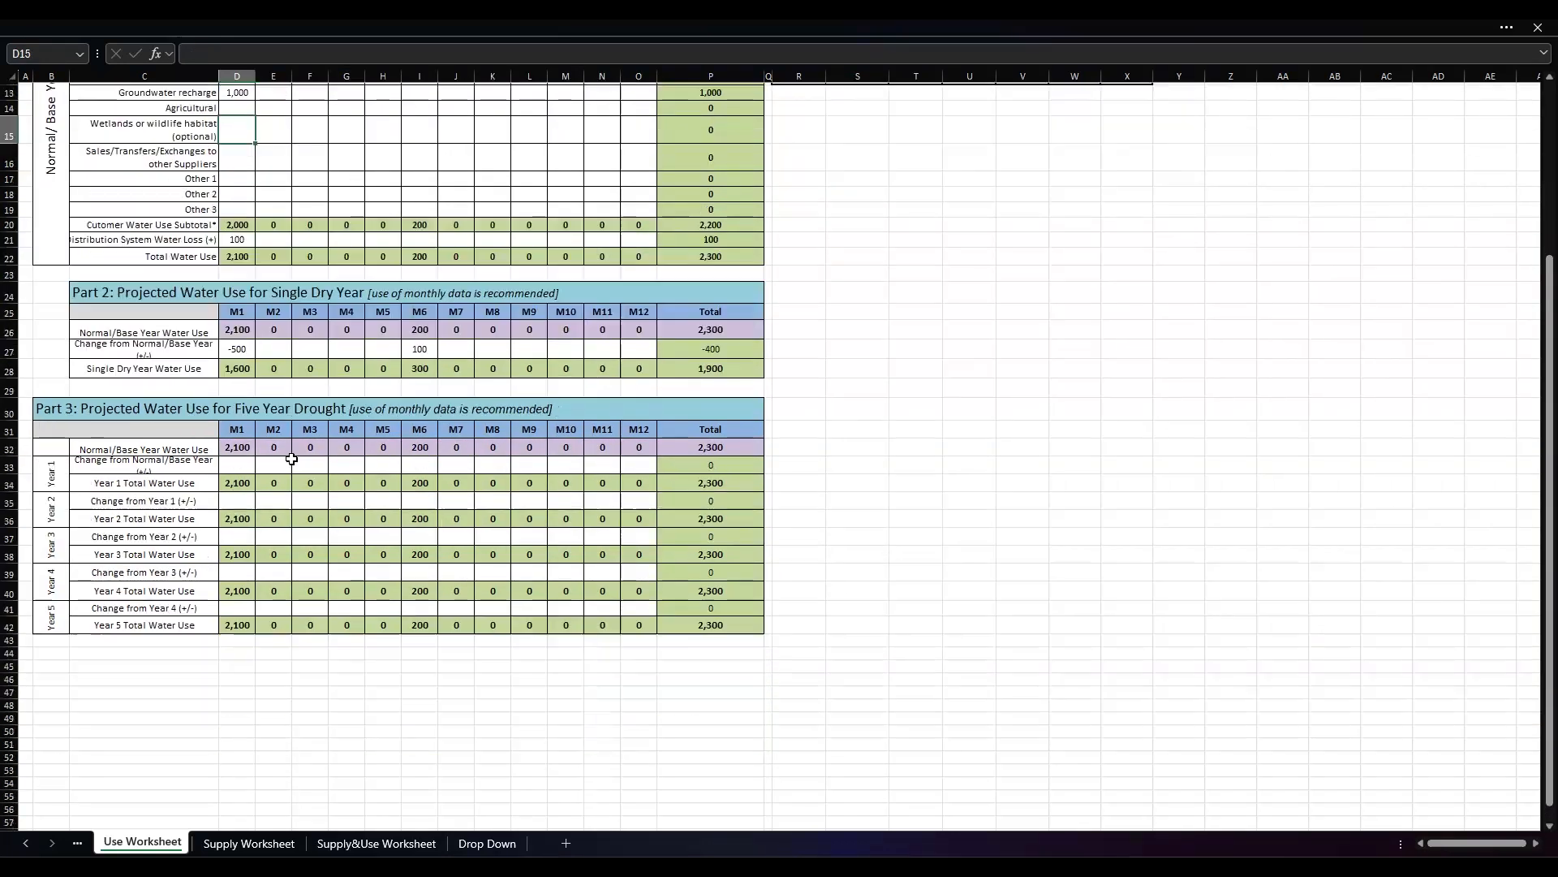
click(236, 447)
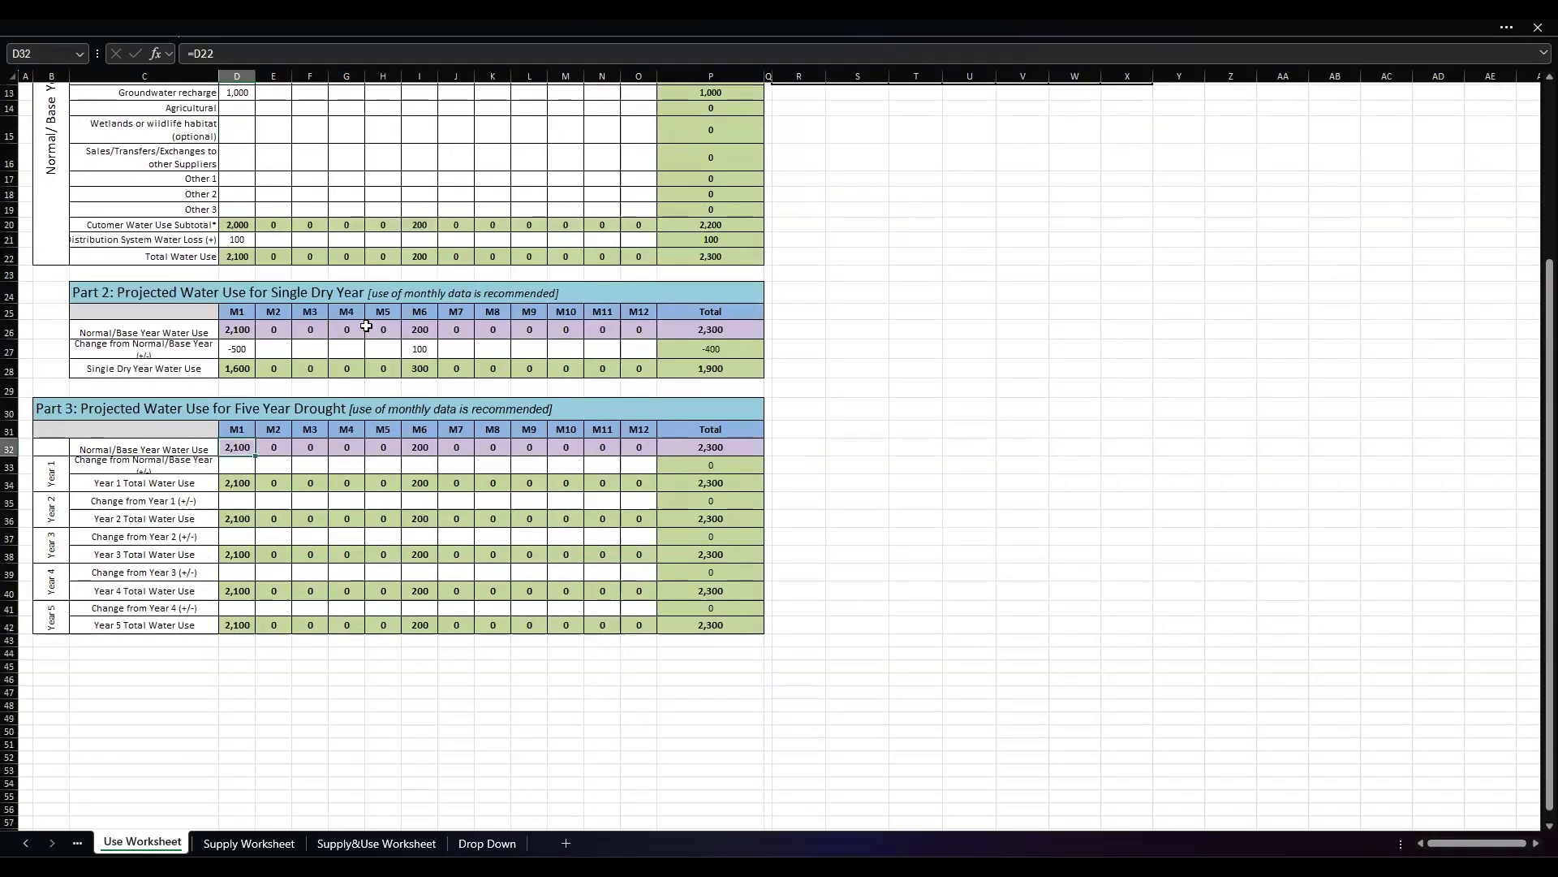
click(231, 471)
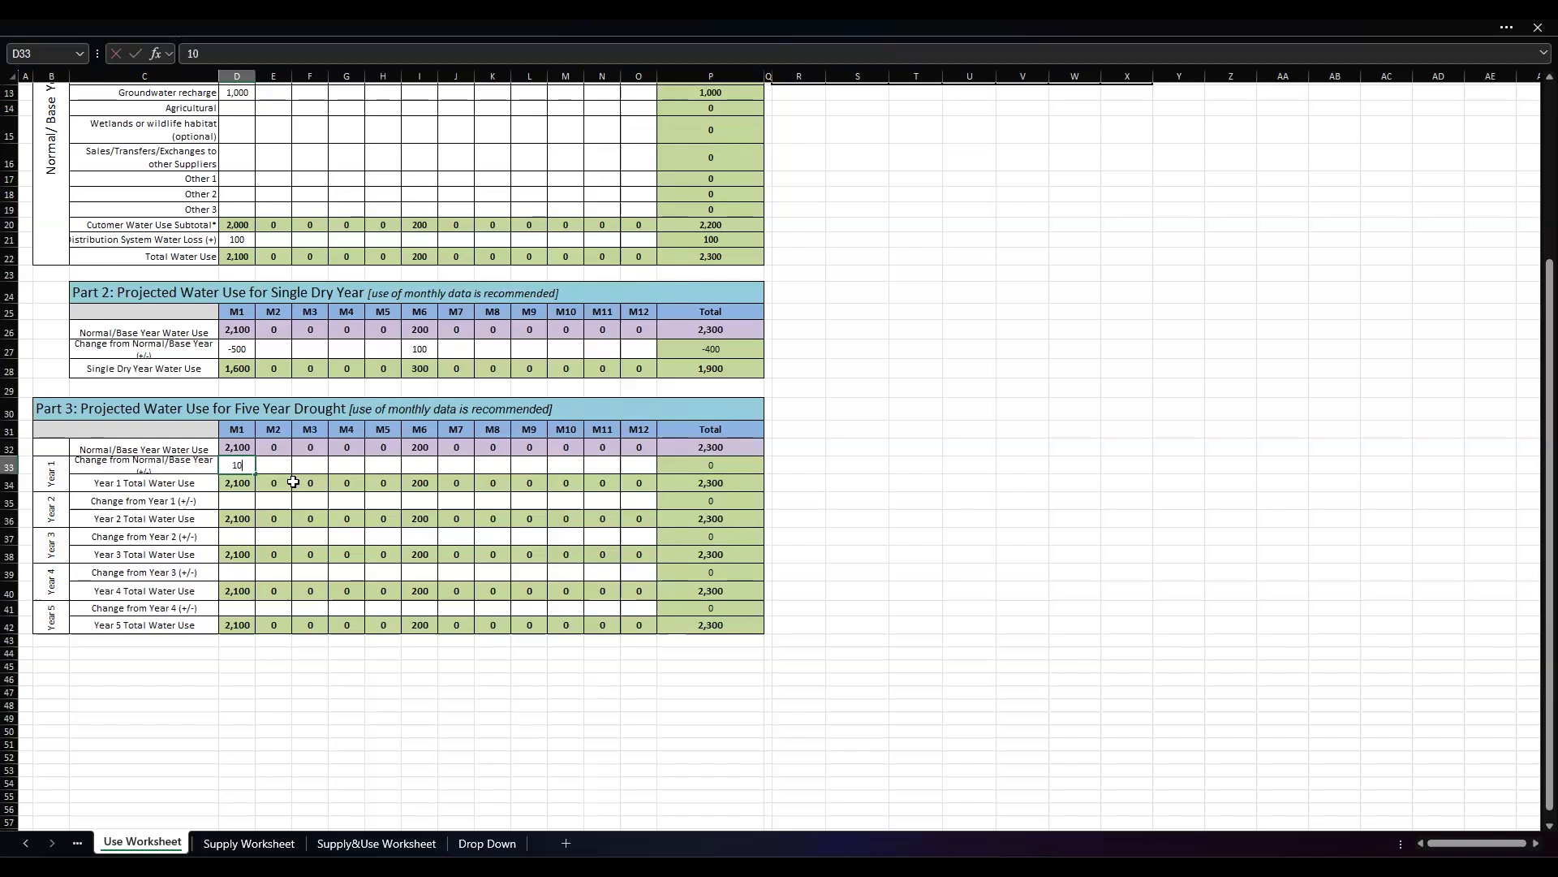
key(Escape)
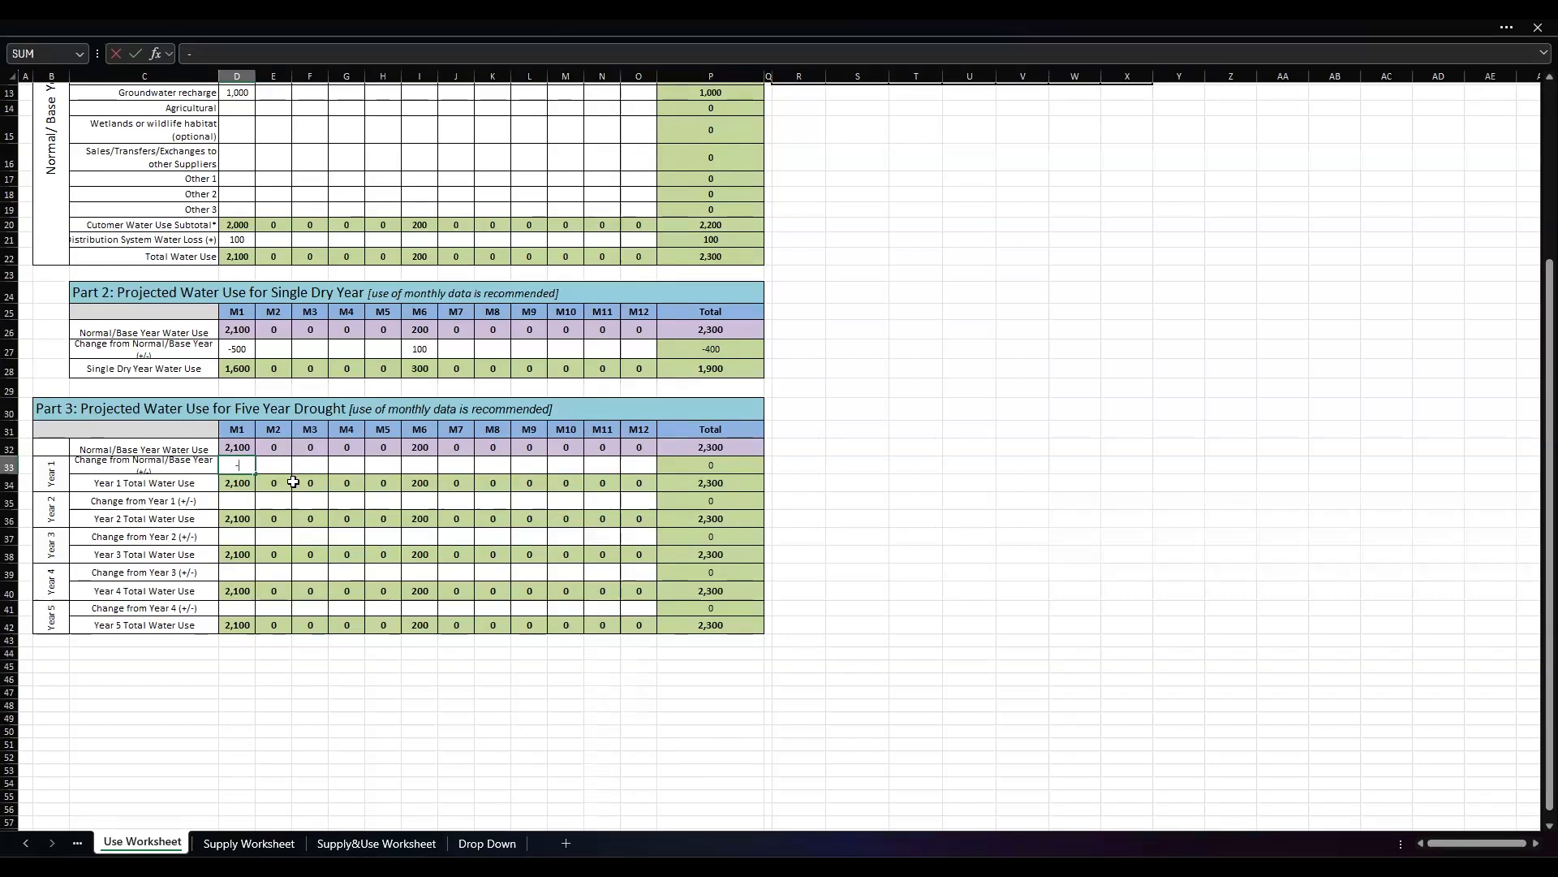
text(-200)
Step: Enter -200 as the M1 change from the prior year for Year 2, Year 3 and Year 4 in Part 3
click(229, 501)
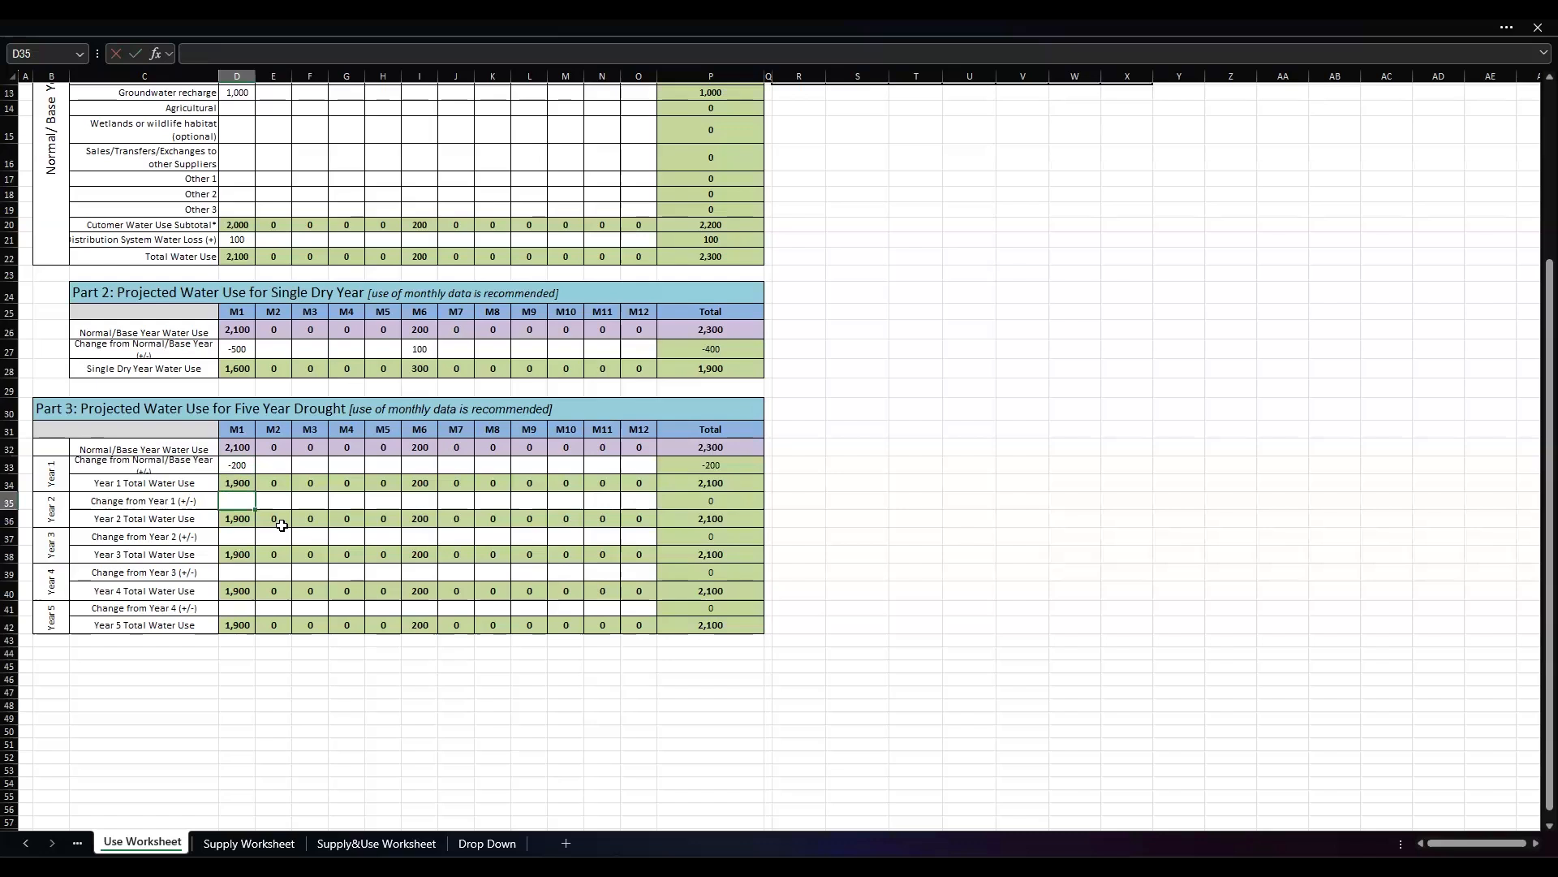
text(-200)
click(249, 534)
text(-200)
key(Return)
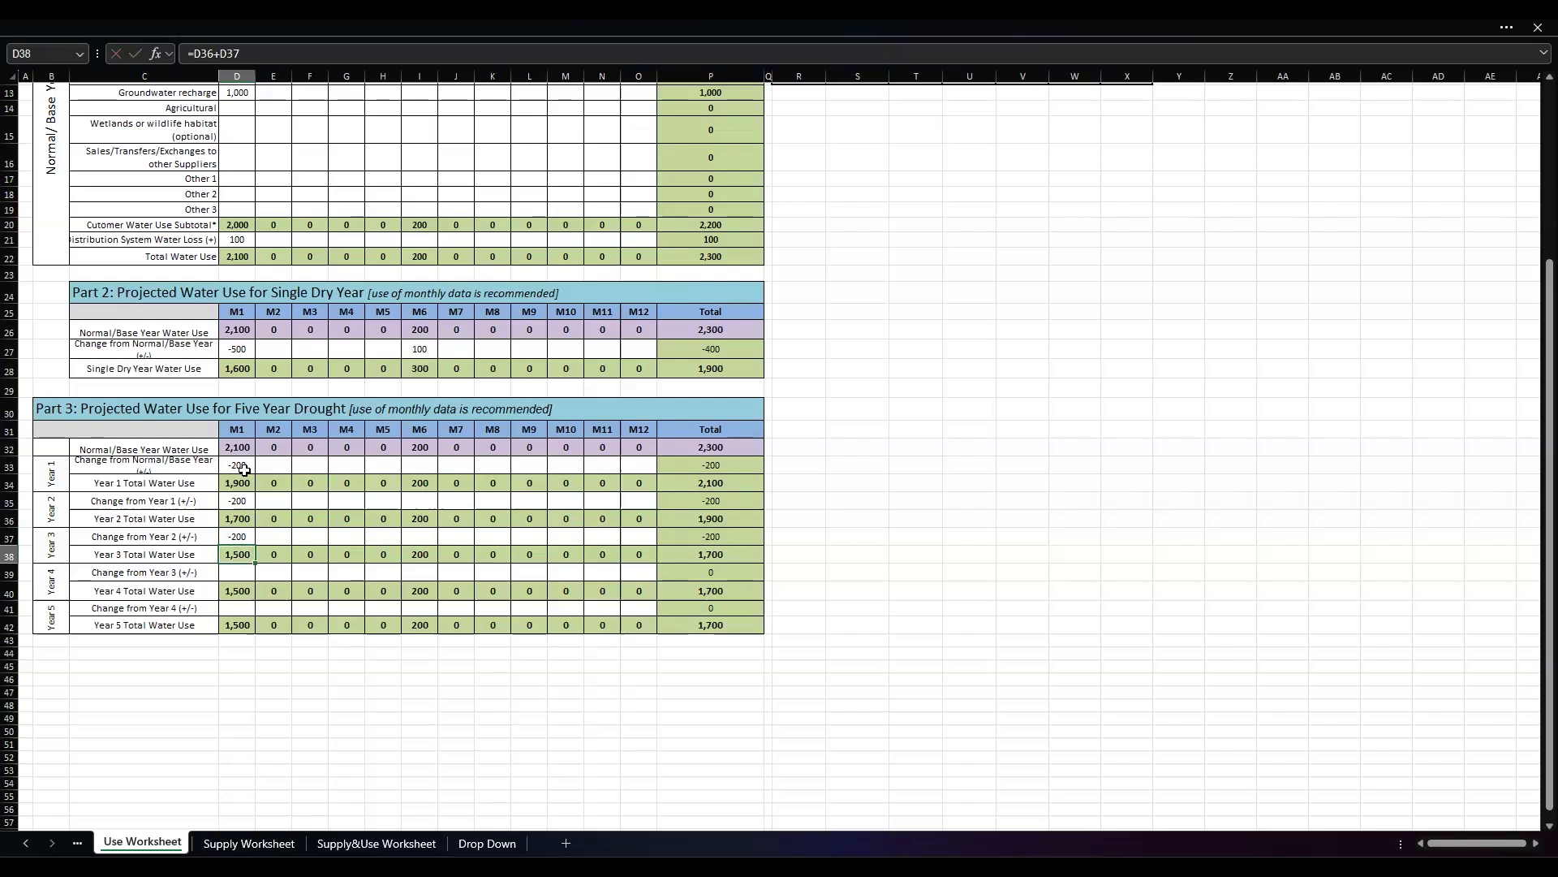
click(239, 570)
text(-200)
key(Return)
click(238, 622)
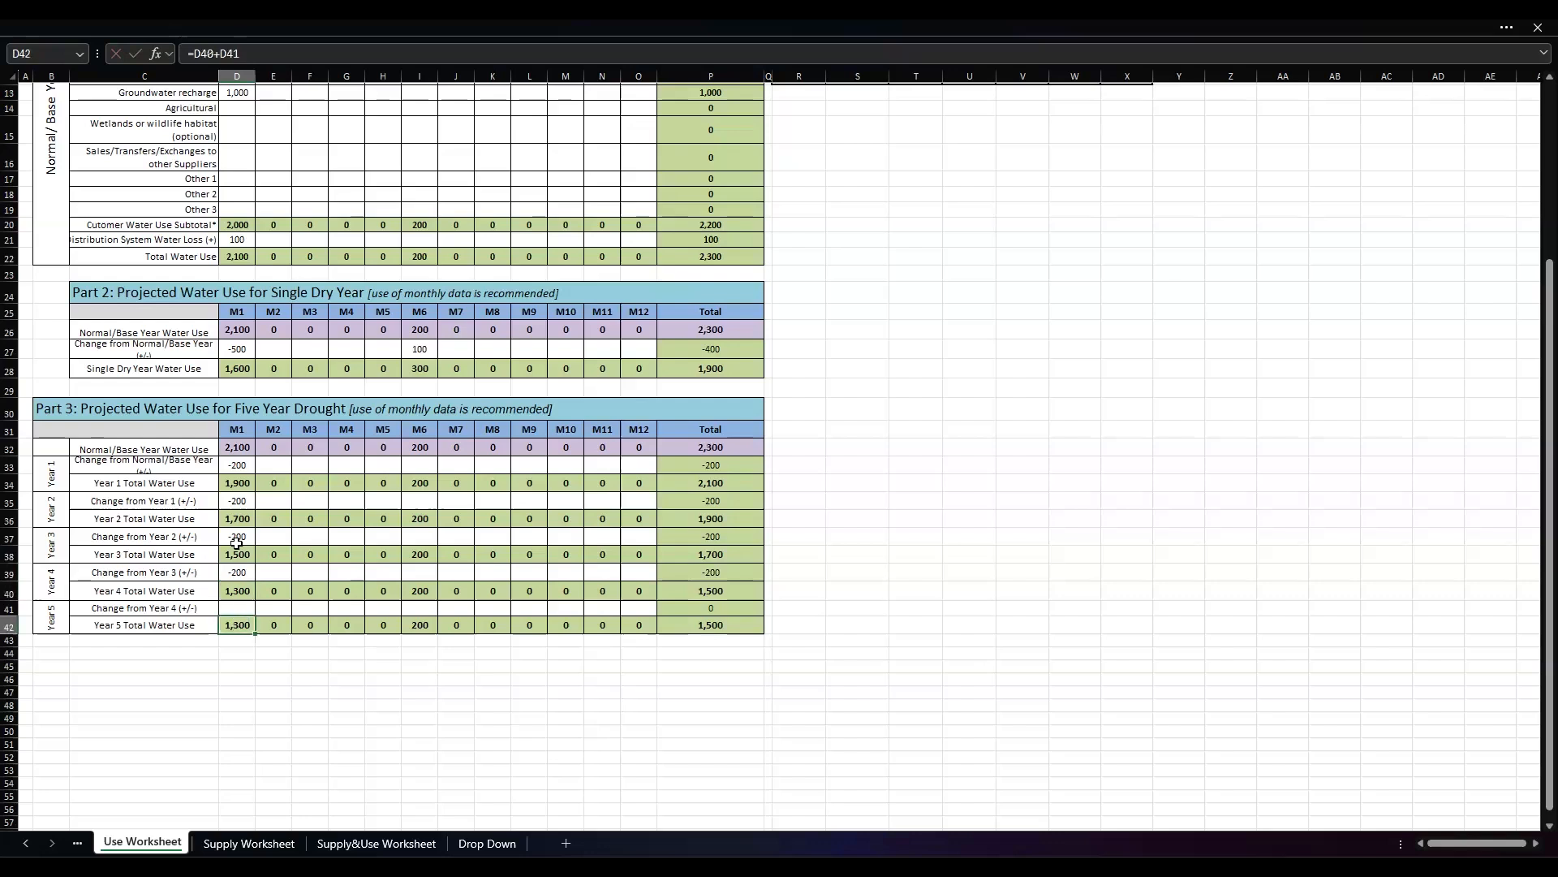
click(240, 572)
click(425, 463)
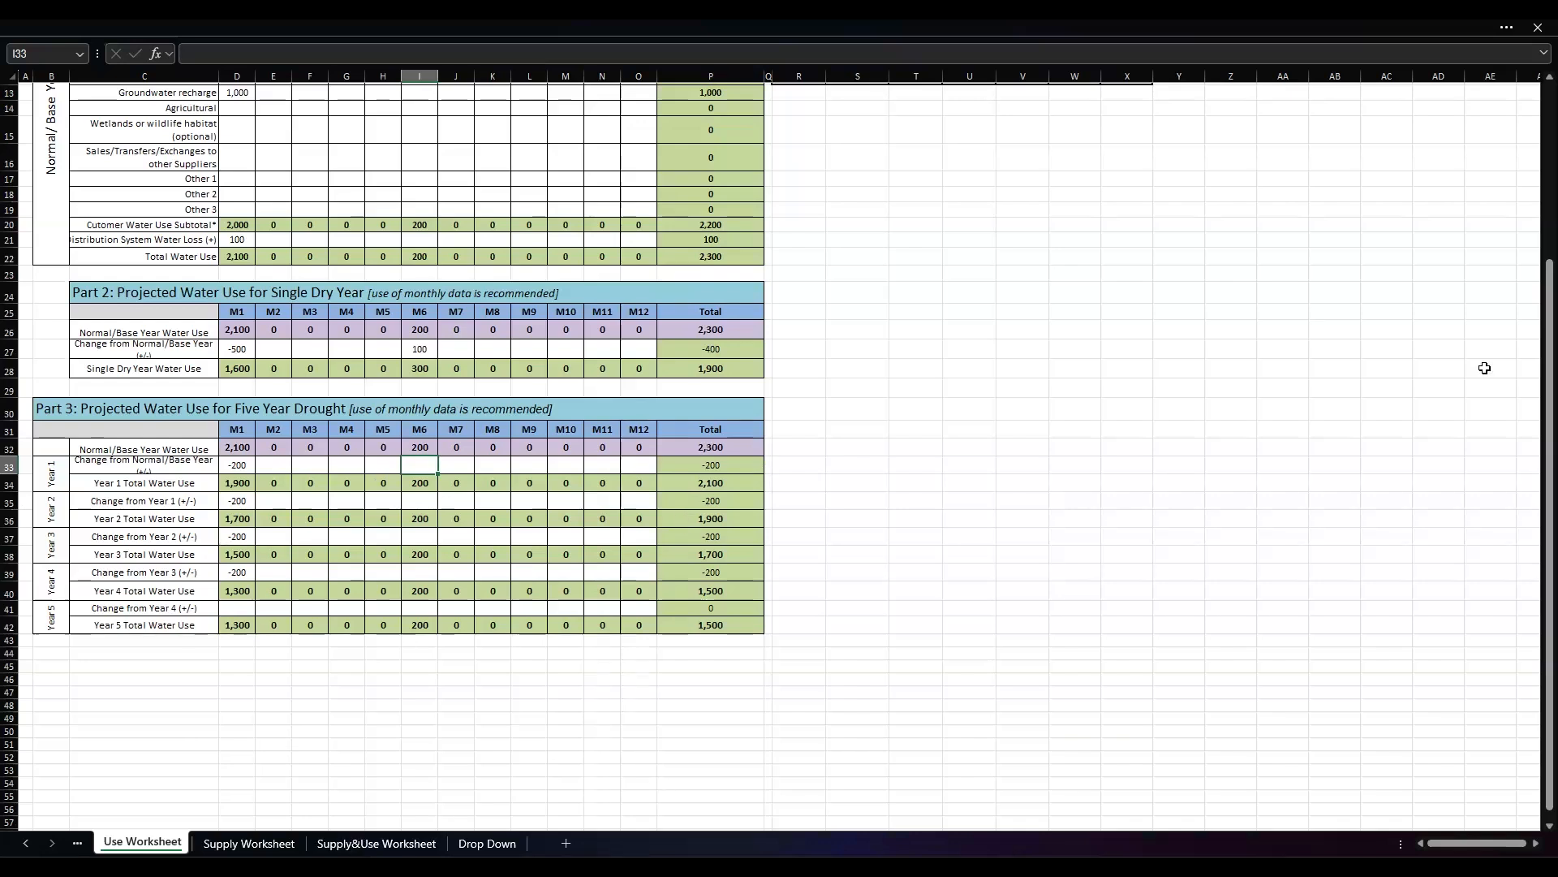
Step: Enter 3,000 as the Normal year projected use for 2030 in the Projected Use table
scroll(742, 577, up, 2)
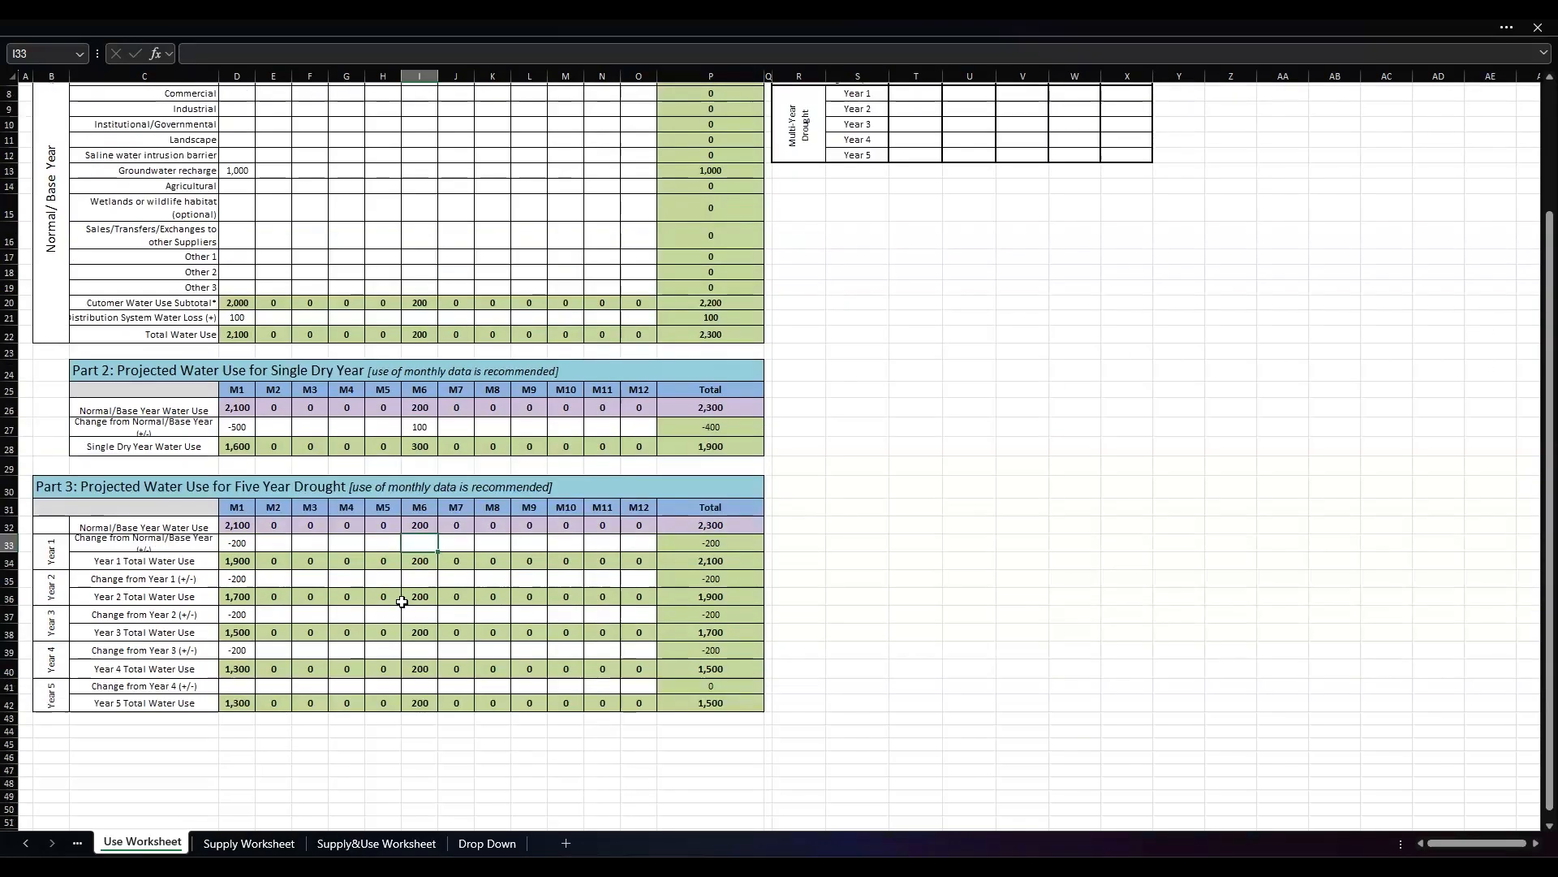
scroll(889, 411, up, 3)
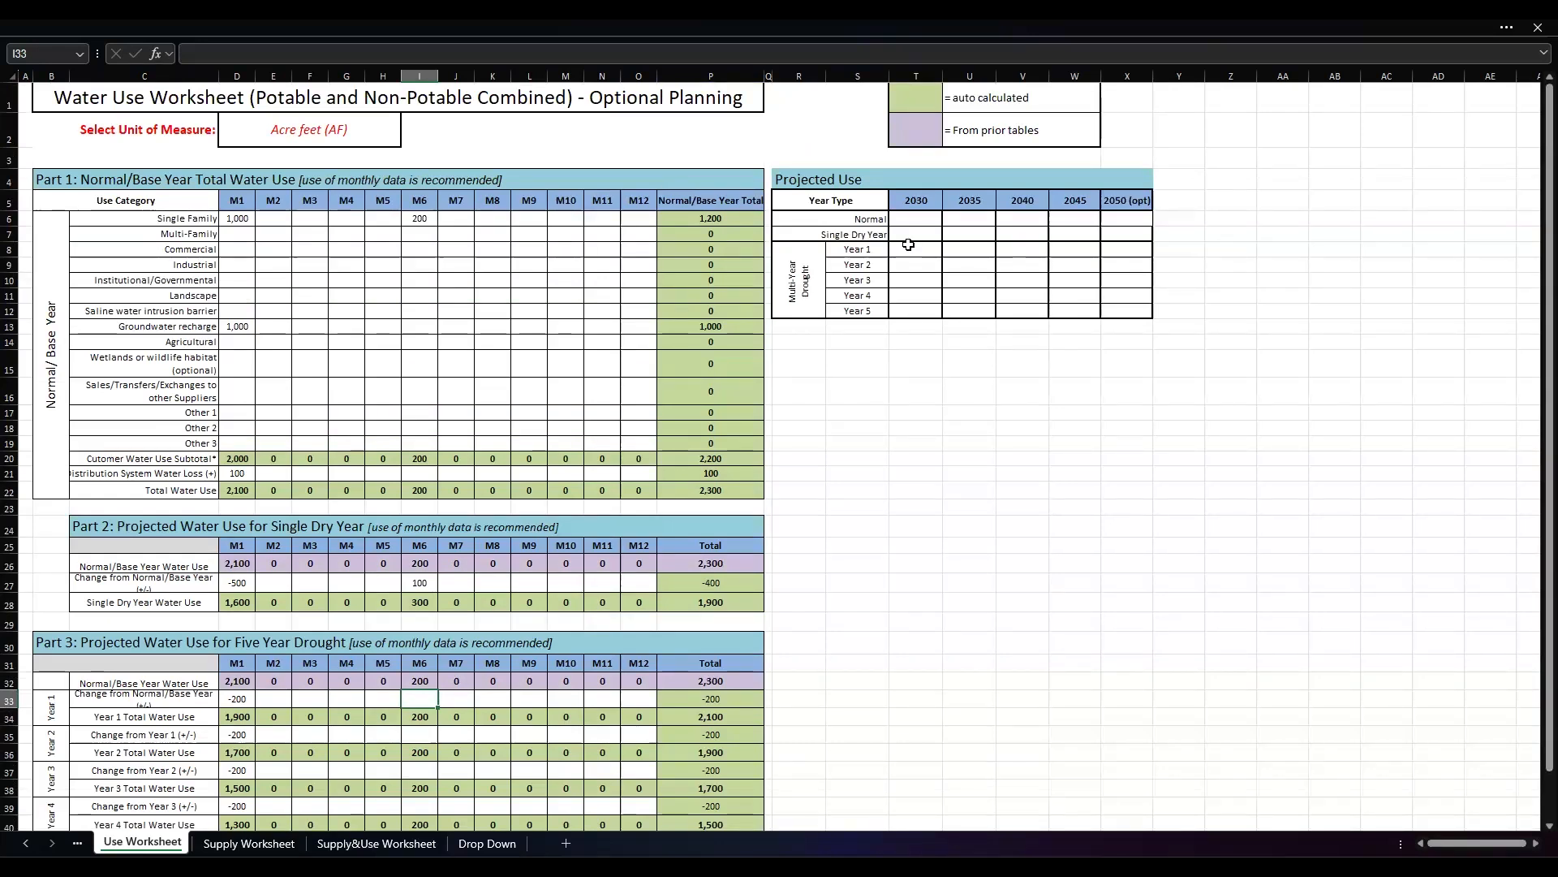
click(913, 220)
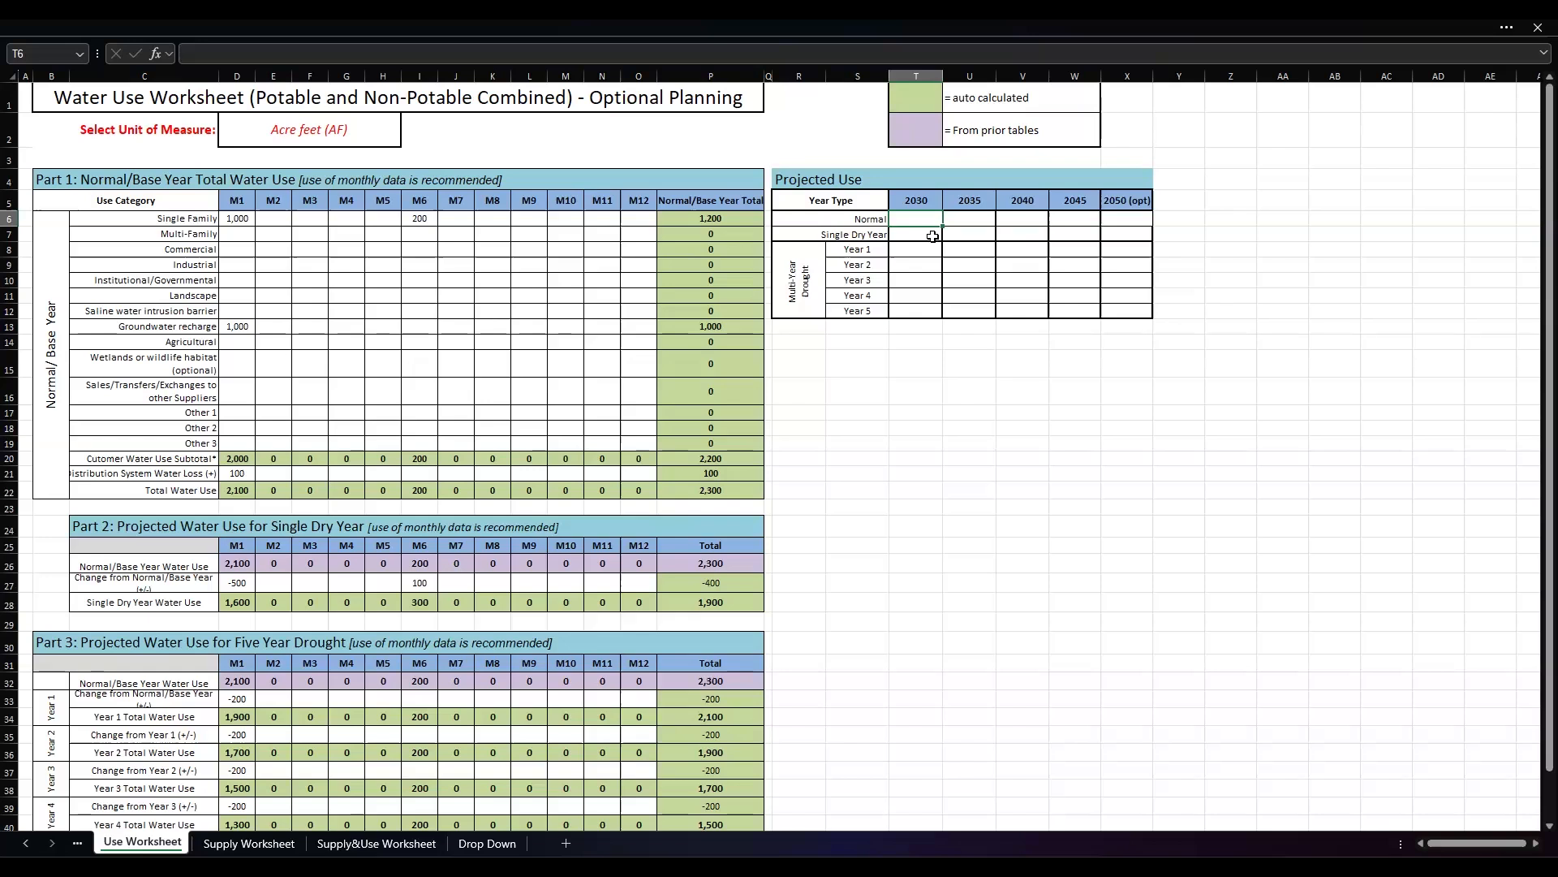
text(3,000)
key(Up)
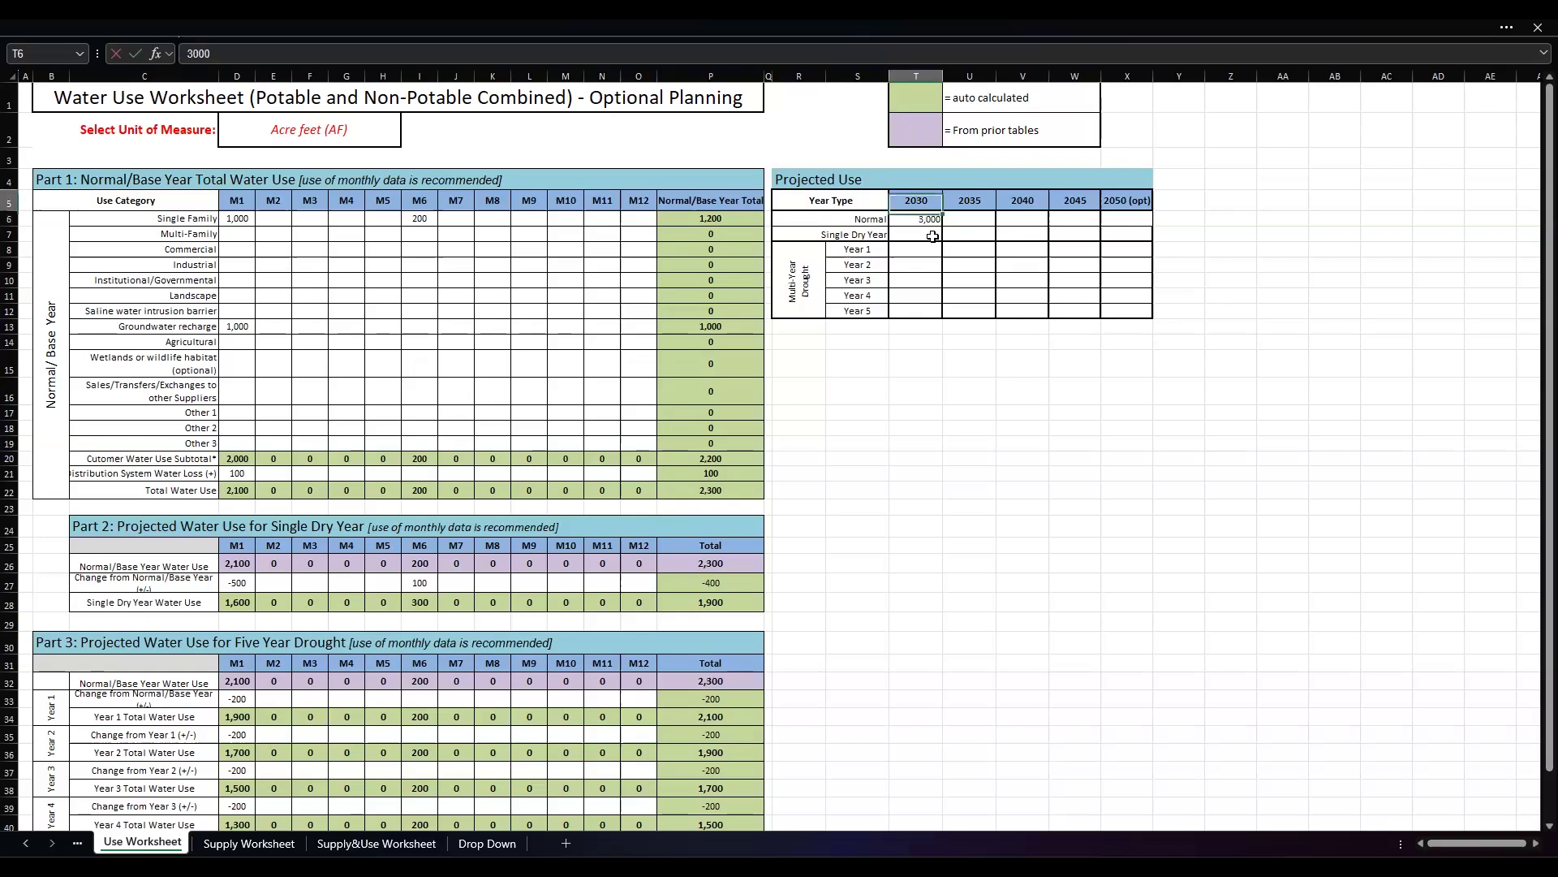
click(956, 245)
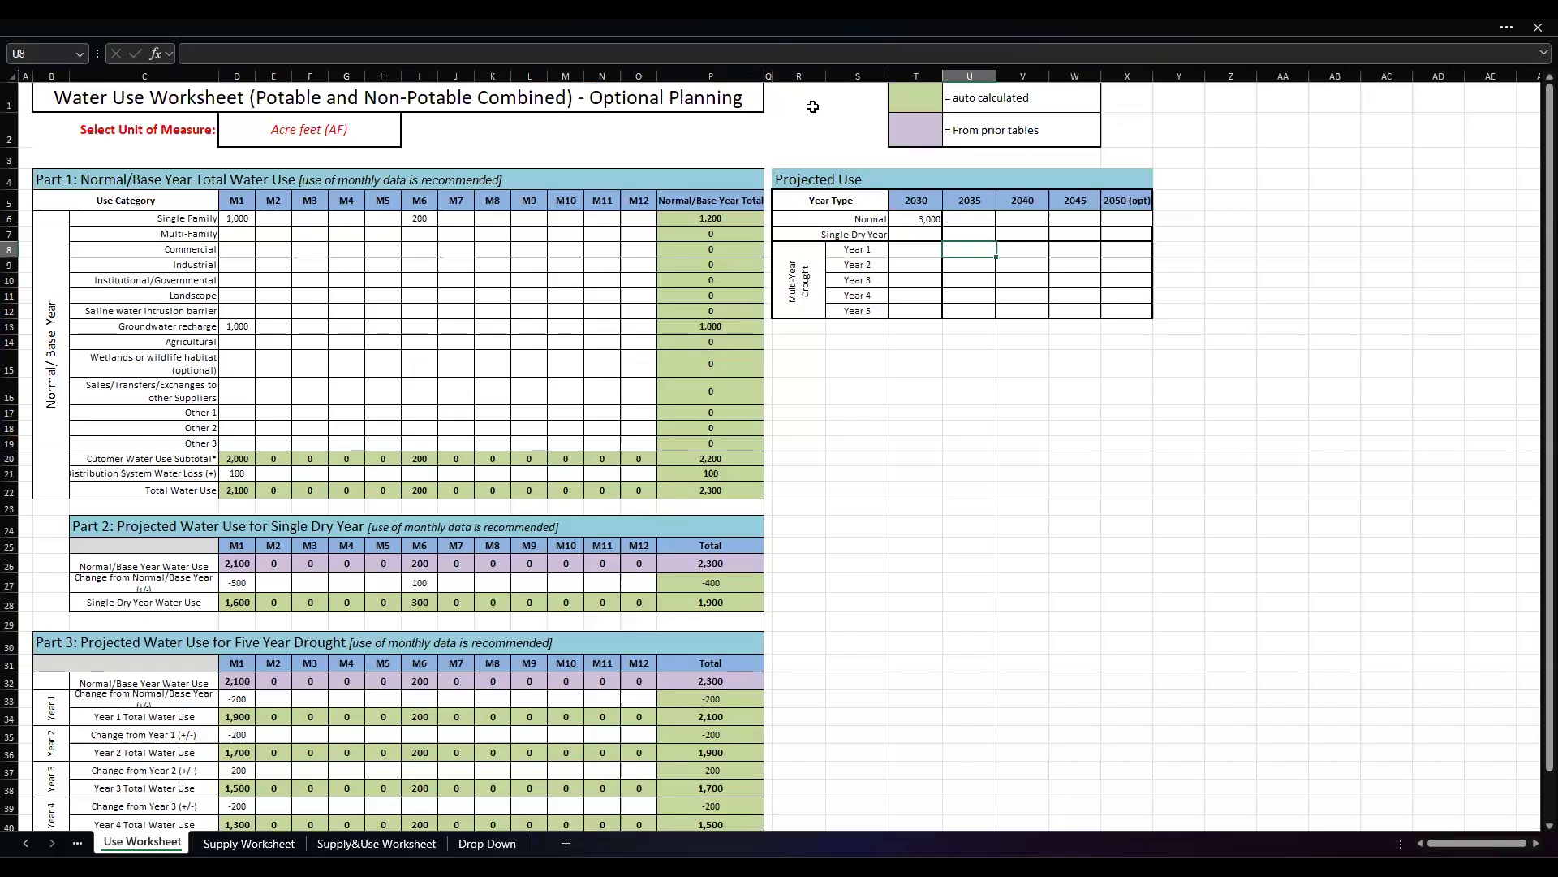
Step: View the available units of measure for the Water Use Worksheet, leaving Acre feet (AF) selected
click(326, 128)
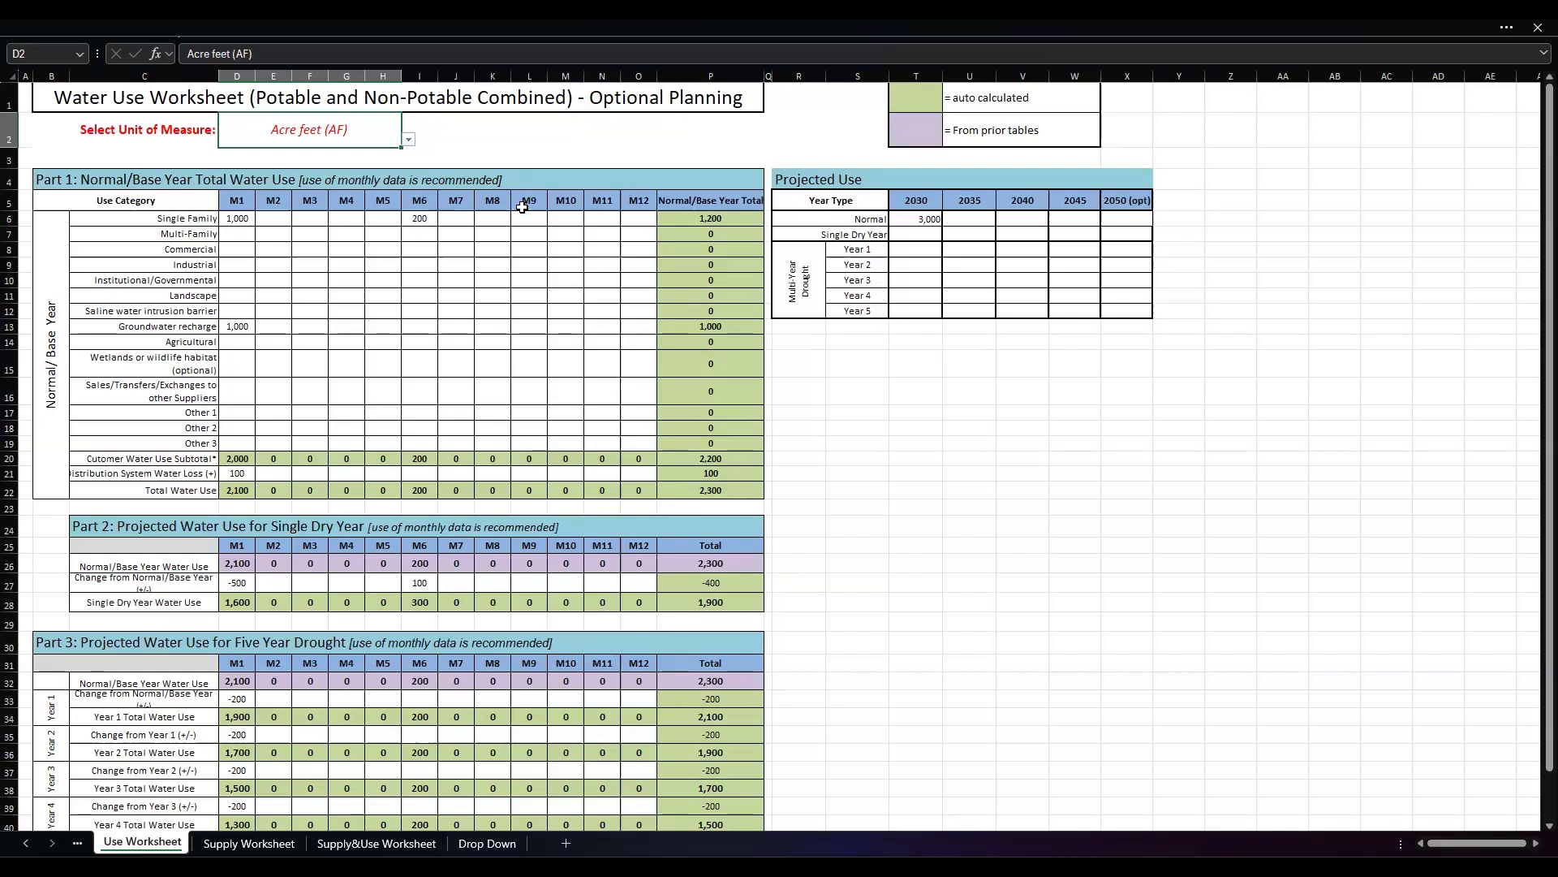
click(410, 141)
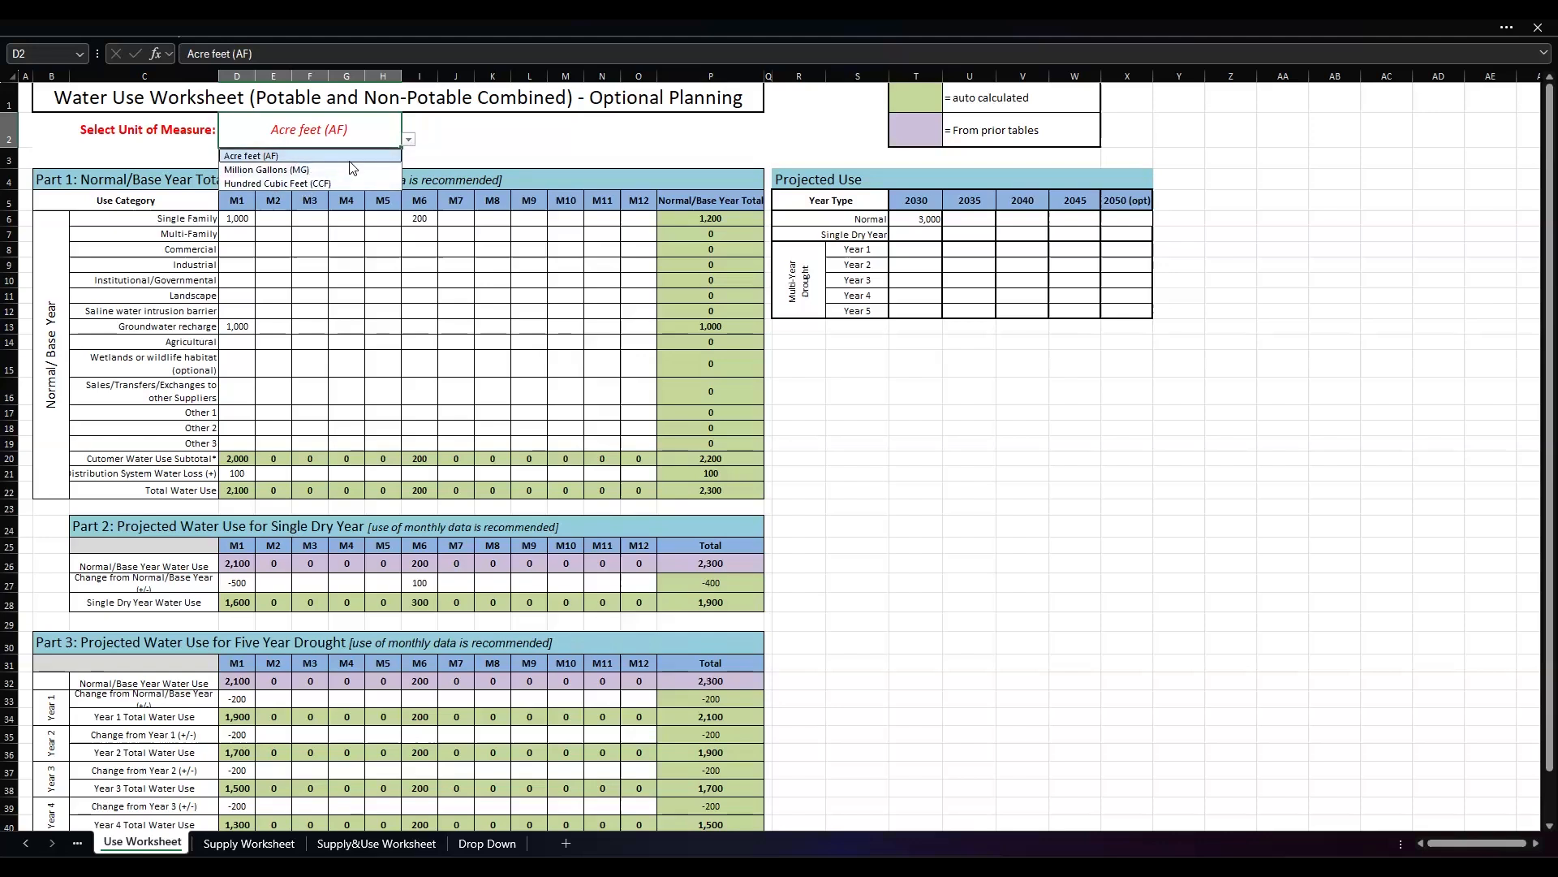
click(409, 140)
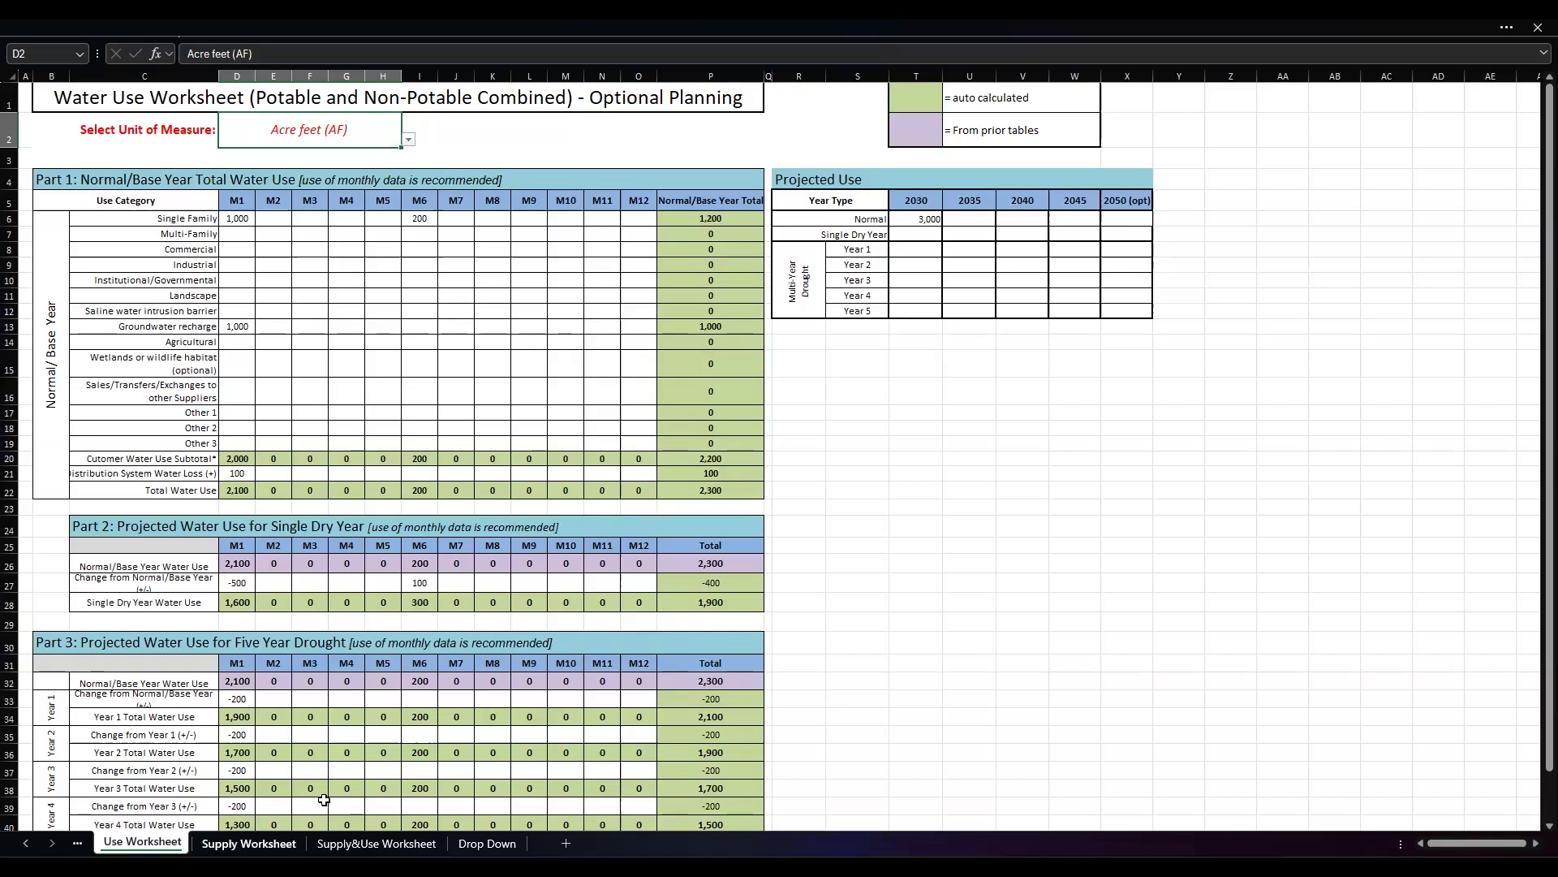
Step: Open the Supply Worksheet and look through its individual supply source blocks down to Source 20
click(248, 843)
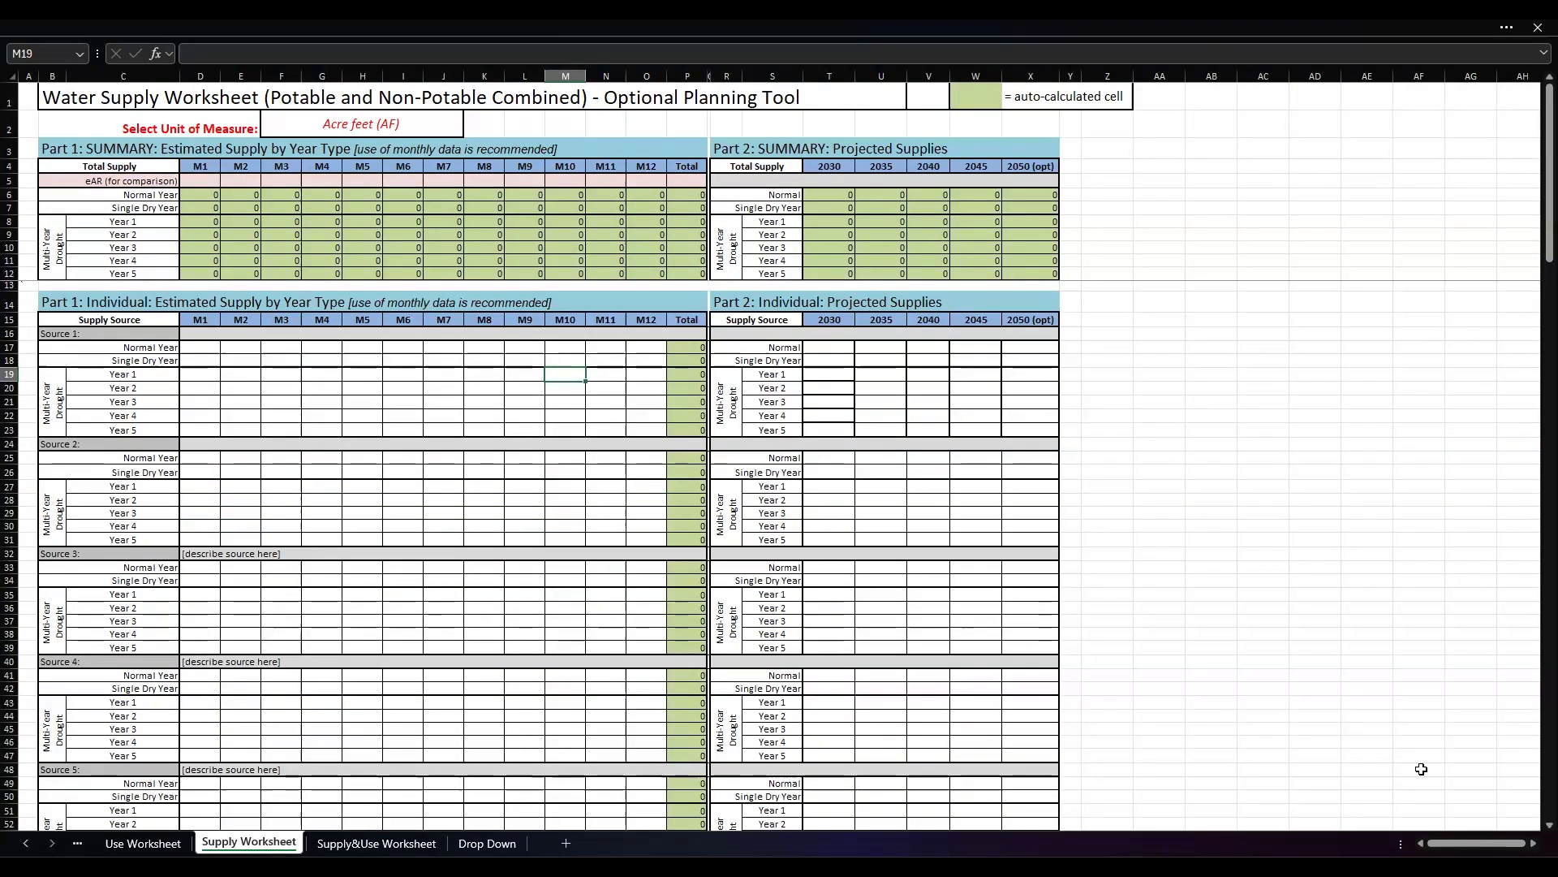
scroll(382, 341, down, 6)
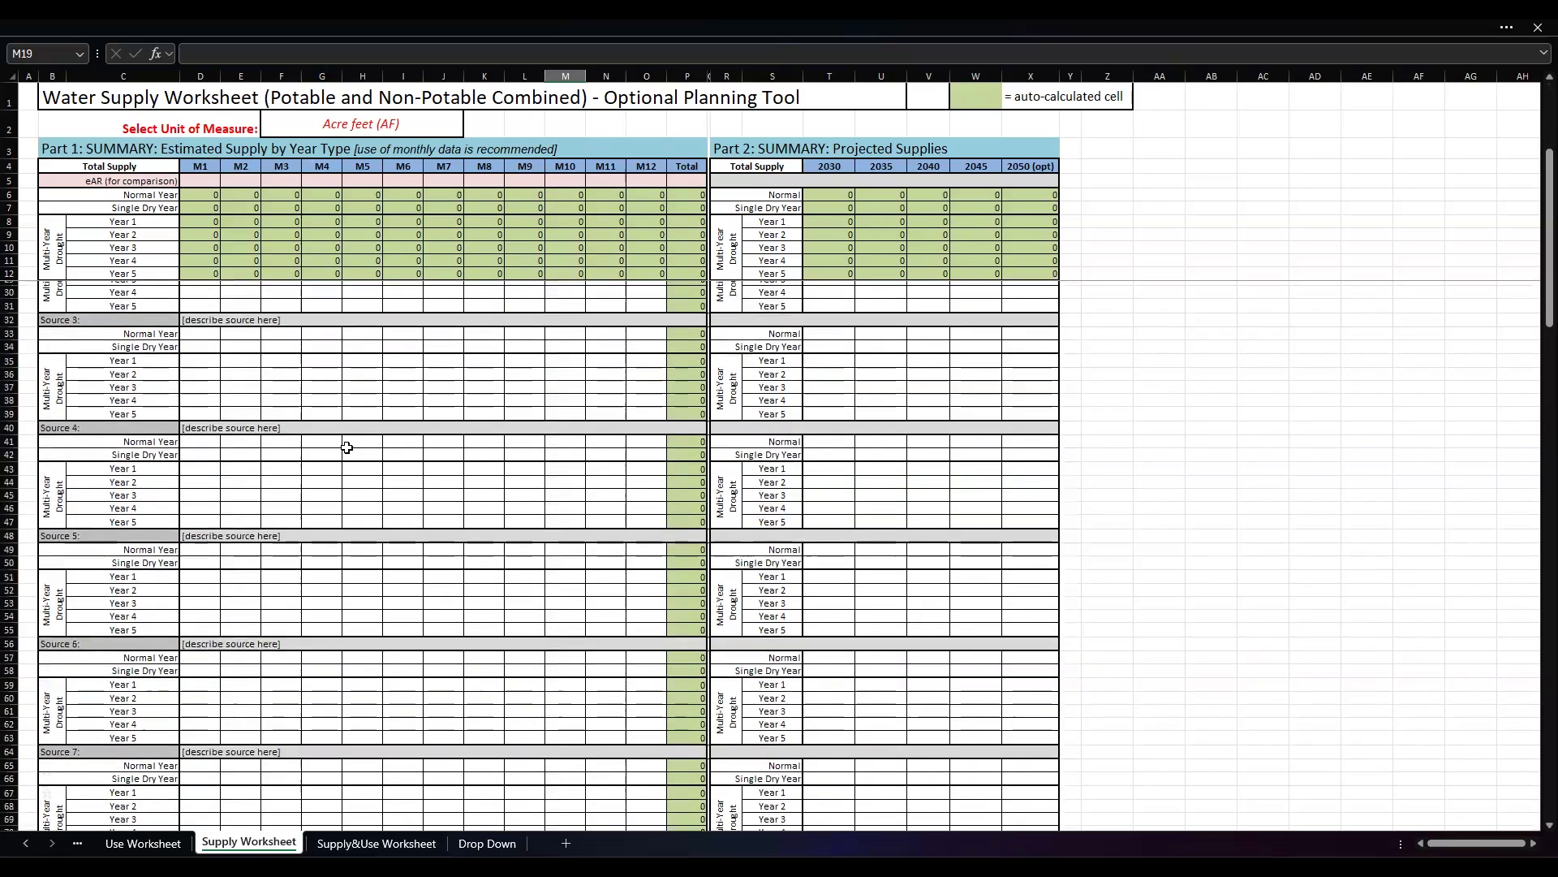
scroll(347, 447, down, 20)
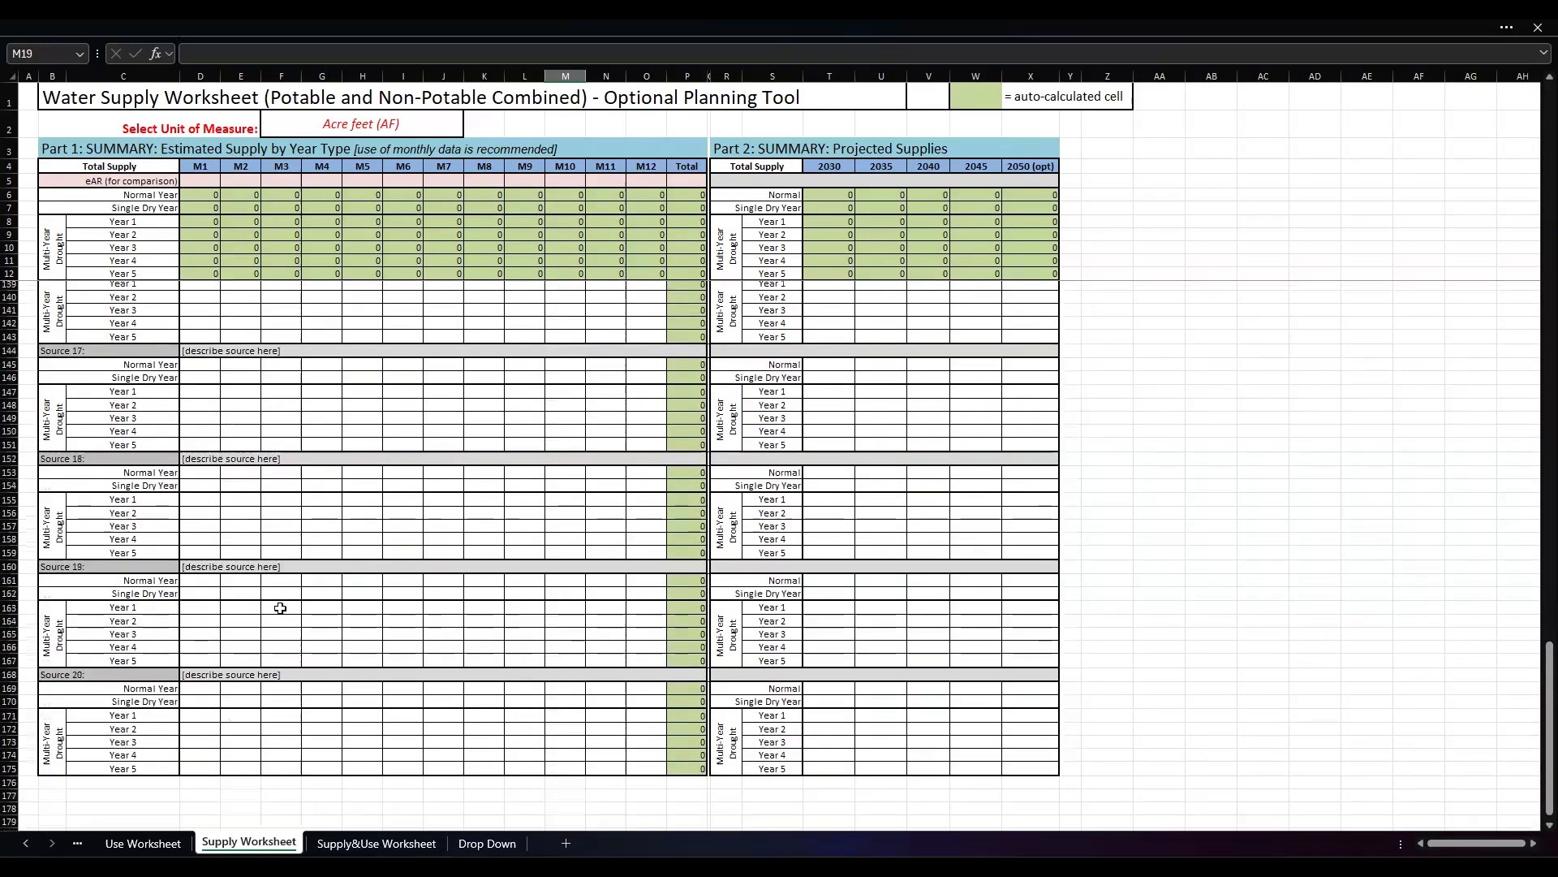
scroll(280, 607, down, 7)
Step: Copy the whole Source 20 block and insert the copy directly beneath it, shifting cells down
mouse_move(147, 405)
mouse_down()
mouse_move(692, 452)
mouse_move(806, 445)
mouse_up()
right_click(369, 439)
click(446, 362)
mouse_move(48, 512)
mouse_down()
mouse_move(447, 534)
mouse_move(955, 532)
mouse_move(52, 517)
mouse_up()
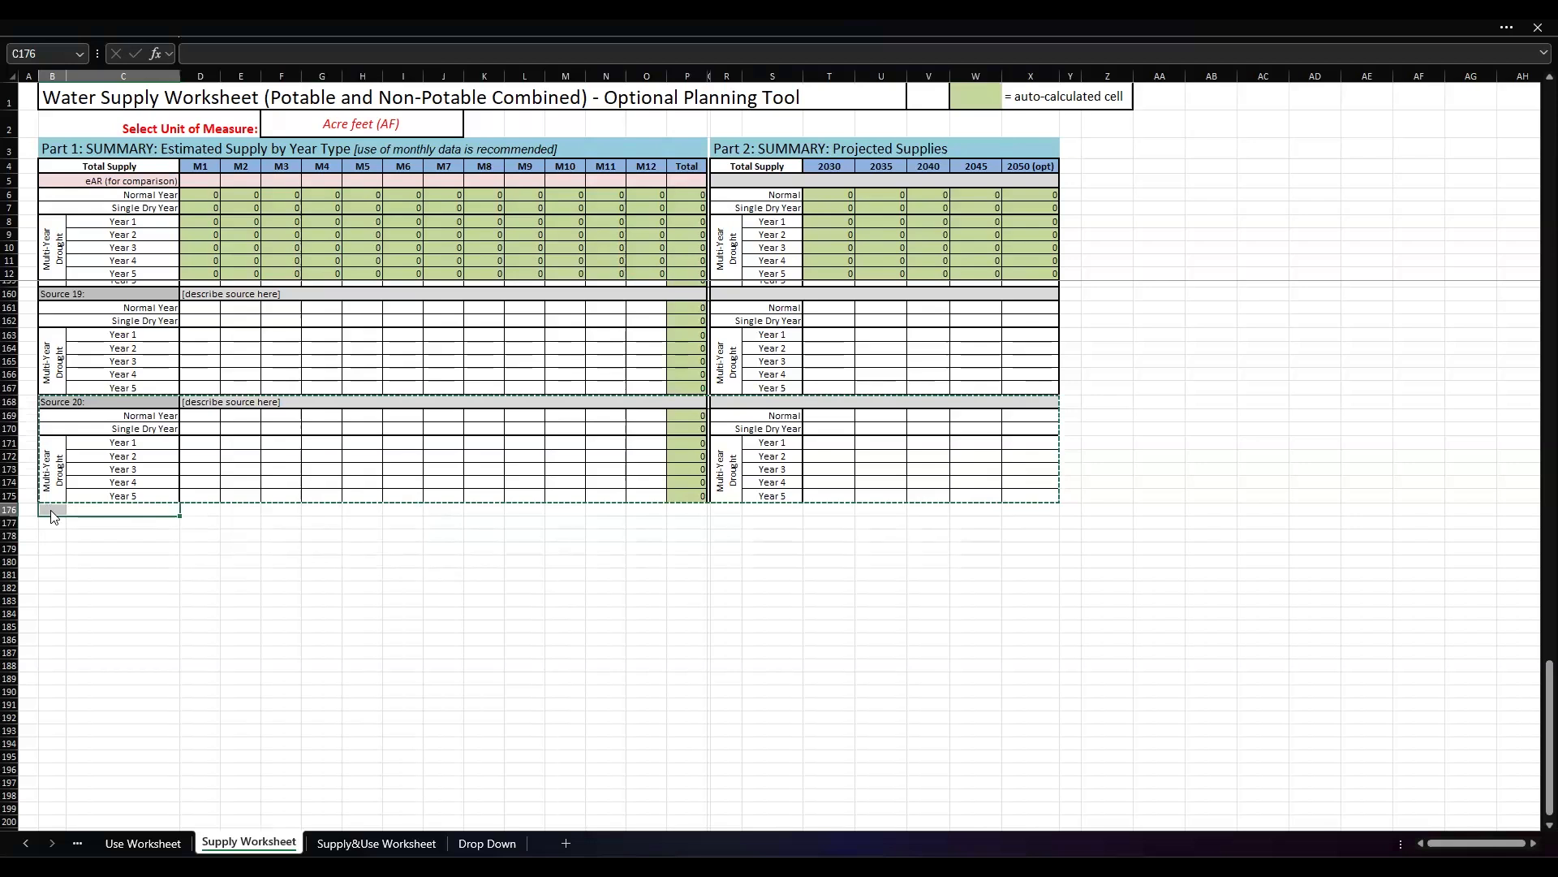
right_click(52, 517)
click(161, 491)
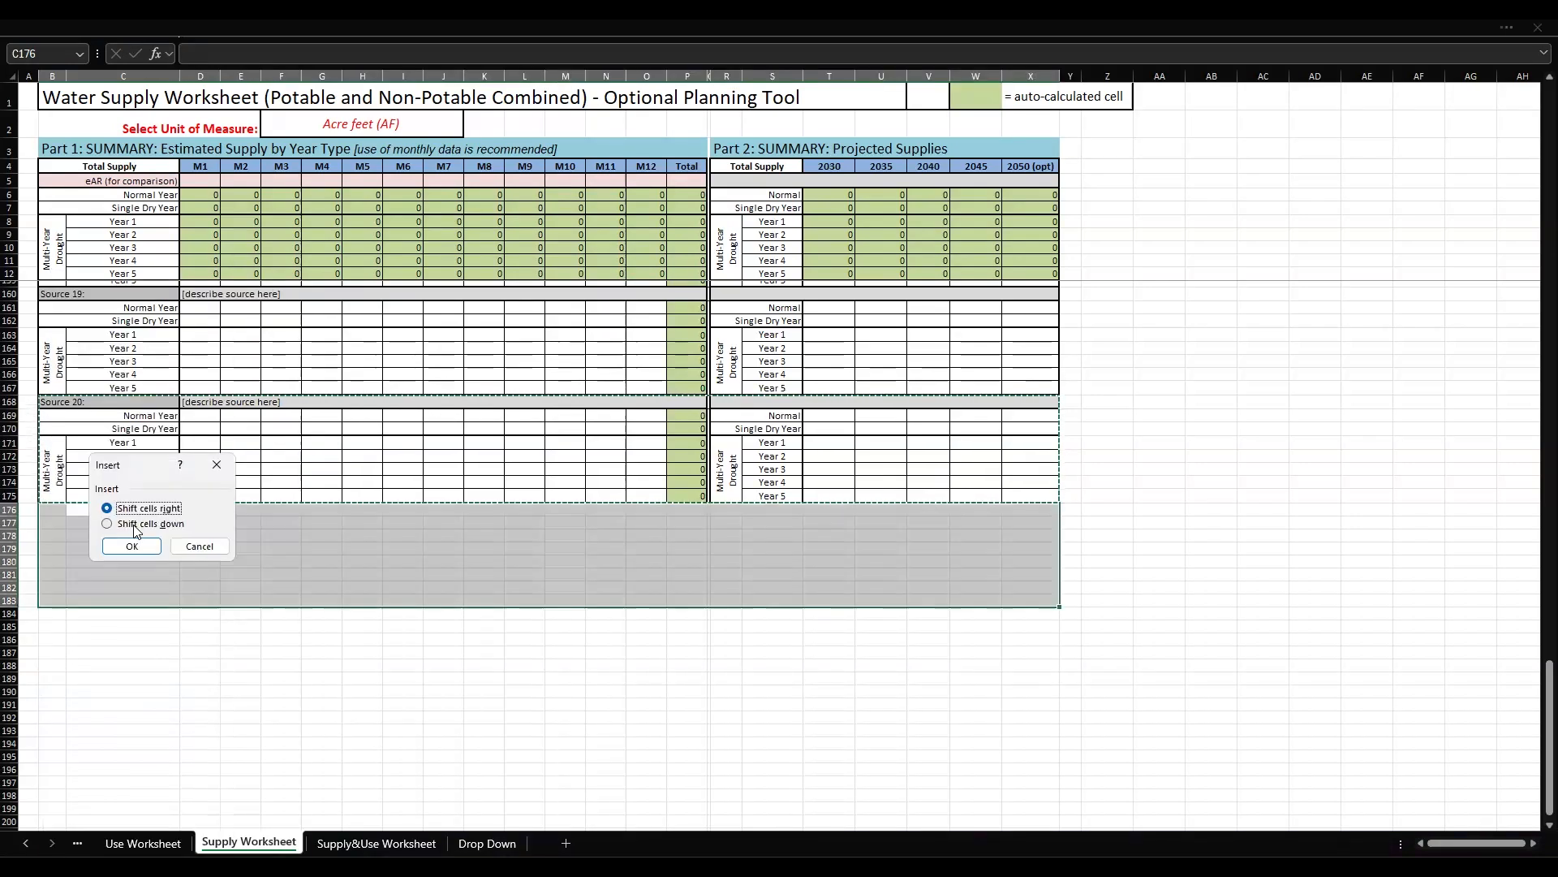
click(141, 555)
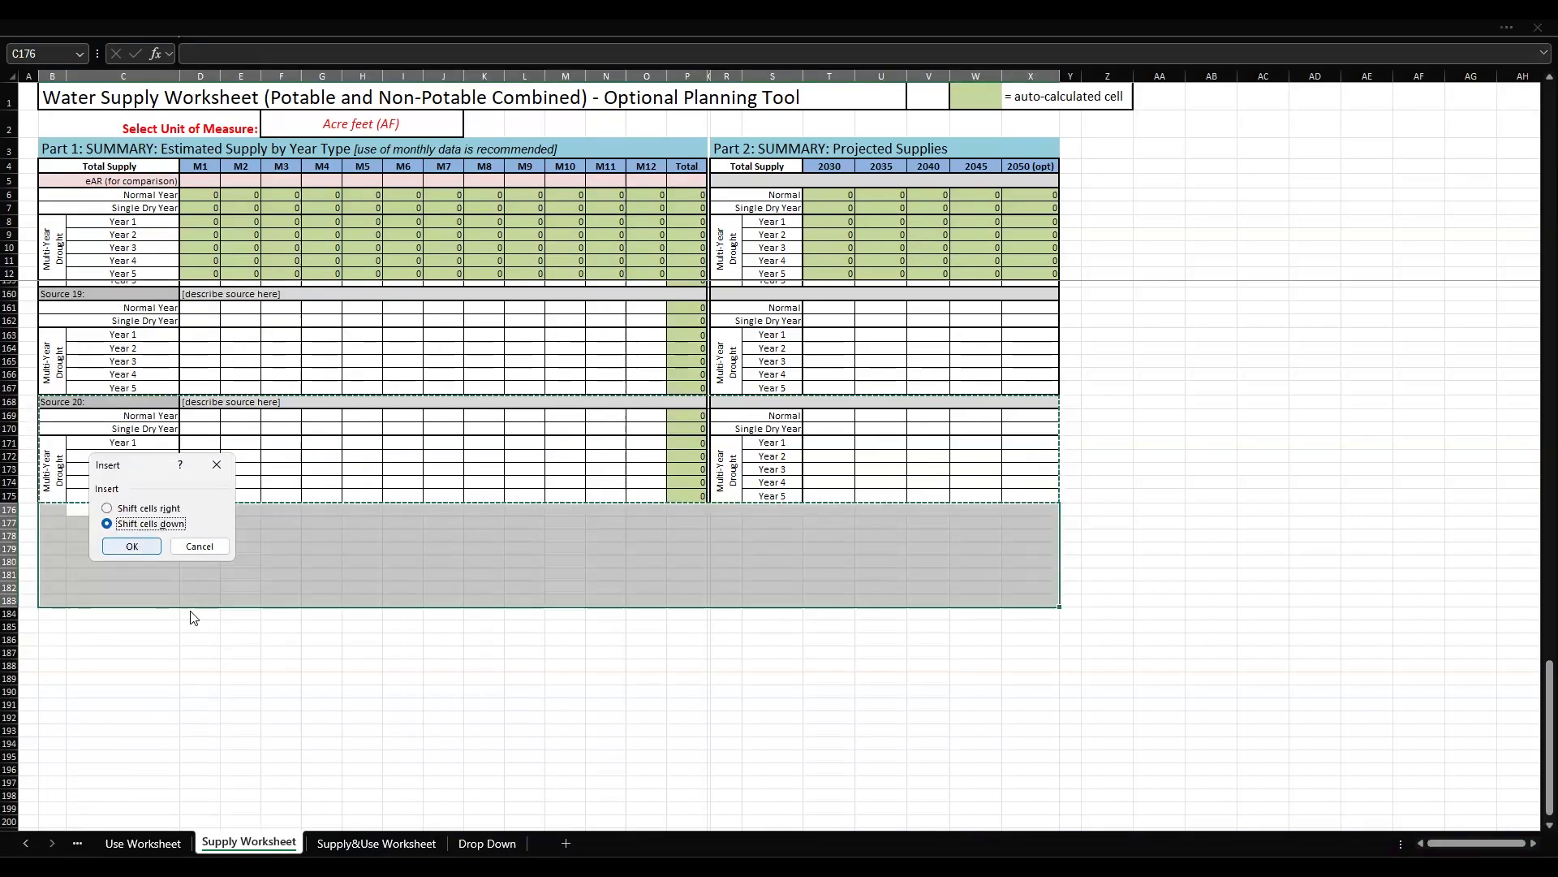
Step: Relabel the copied source block as "Source 21:"
double_click(76, 508)
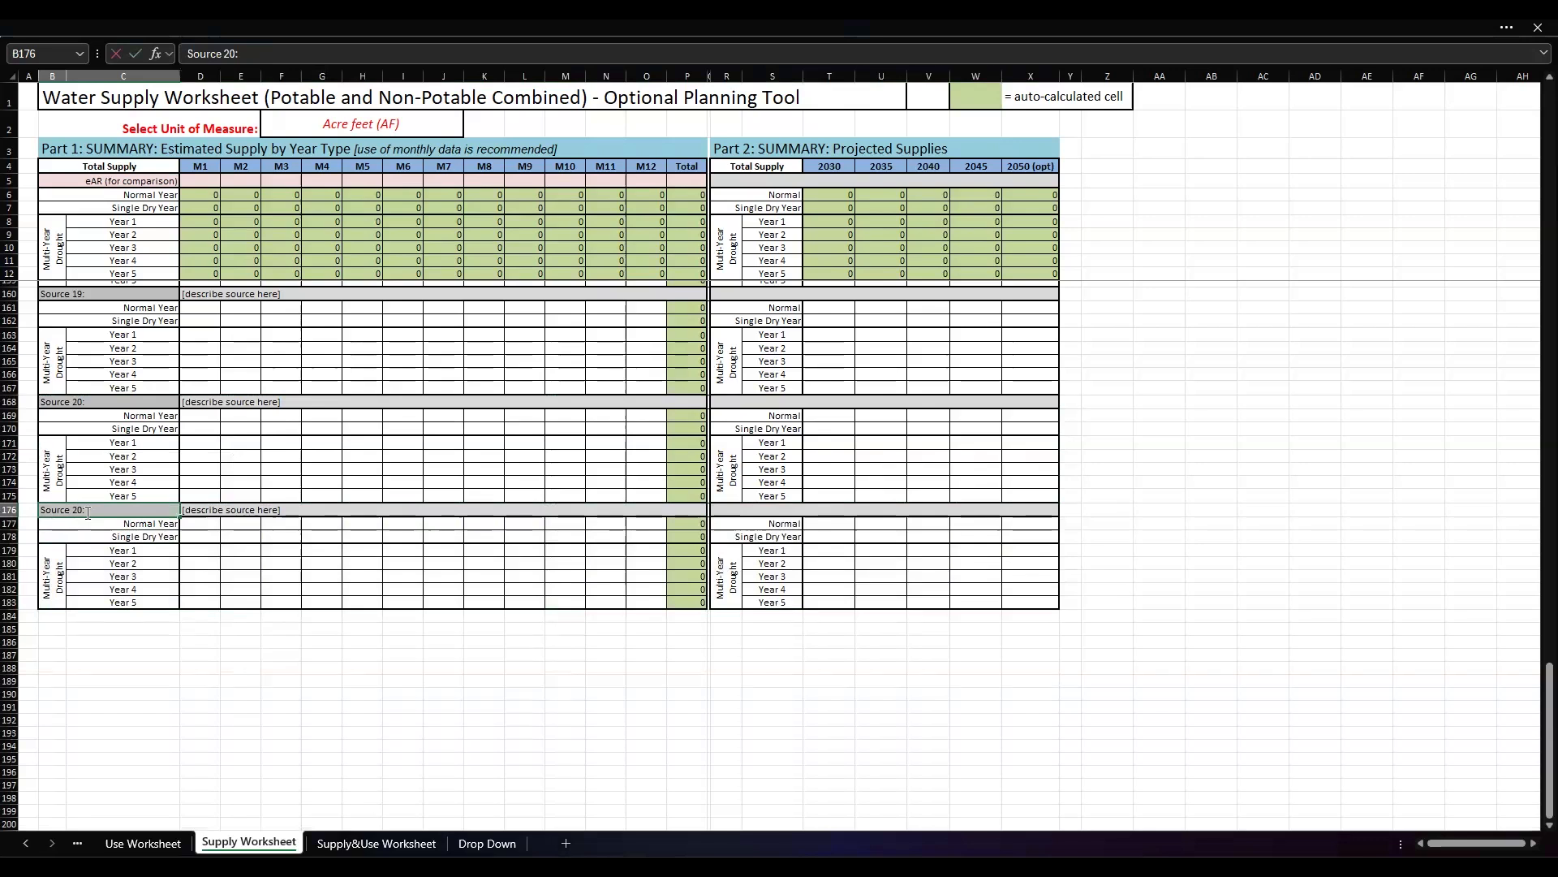
key(BackSpace)
click(137, 719)
click(237, 719)
Step: Delete the entire Source 21 block, including its projected supplies
drag(88, 509, 533, 578)
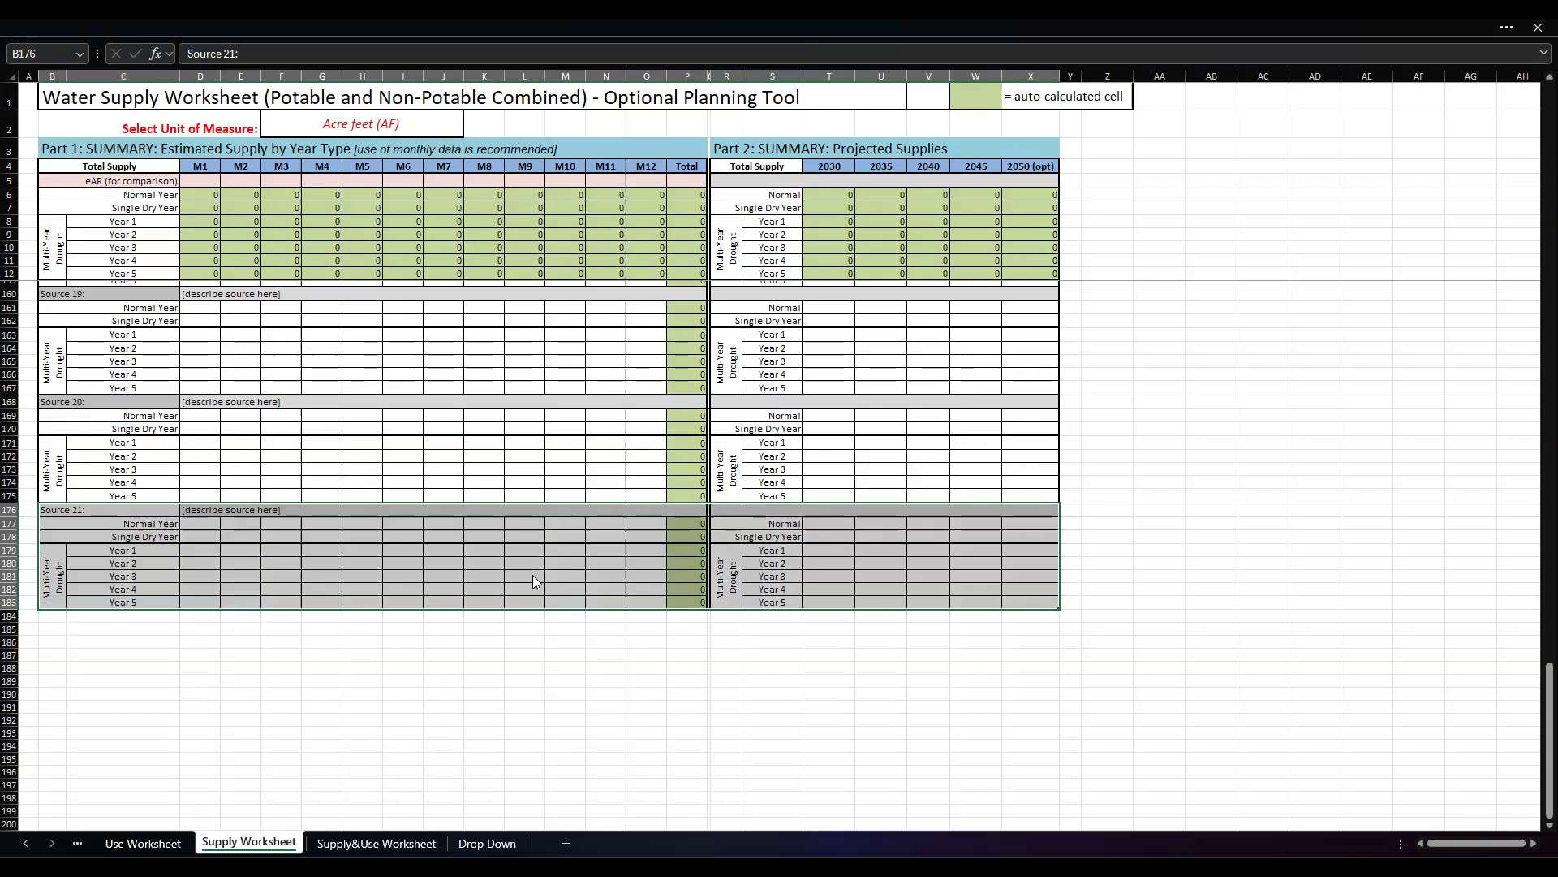
right_click(532, 577)
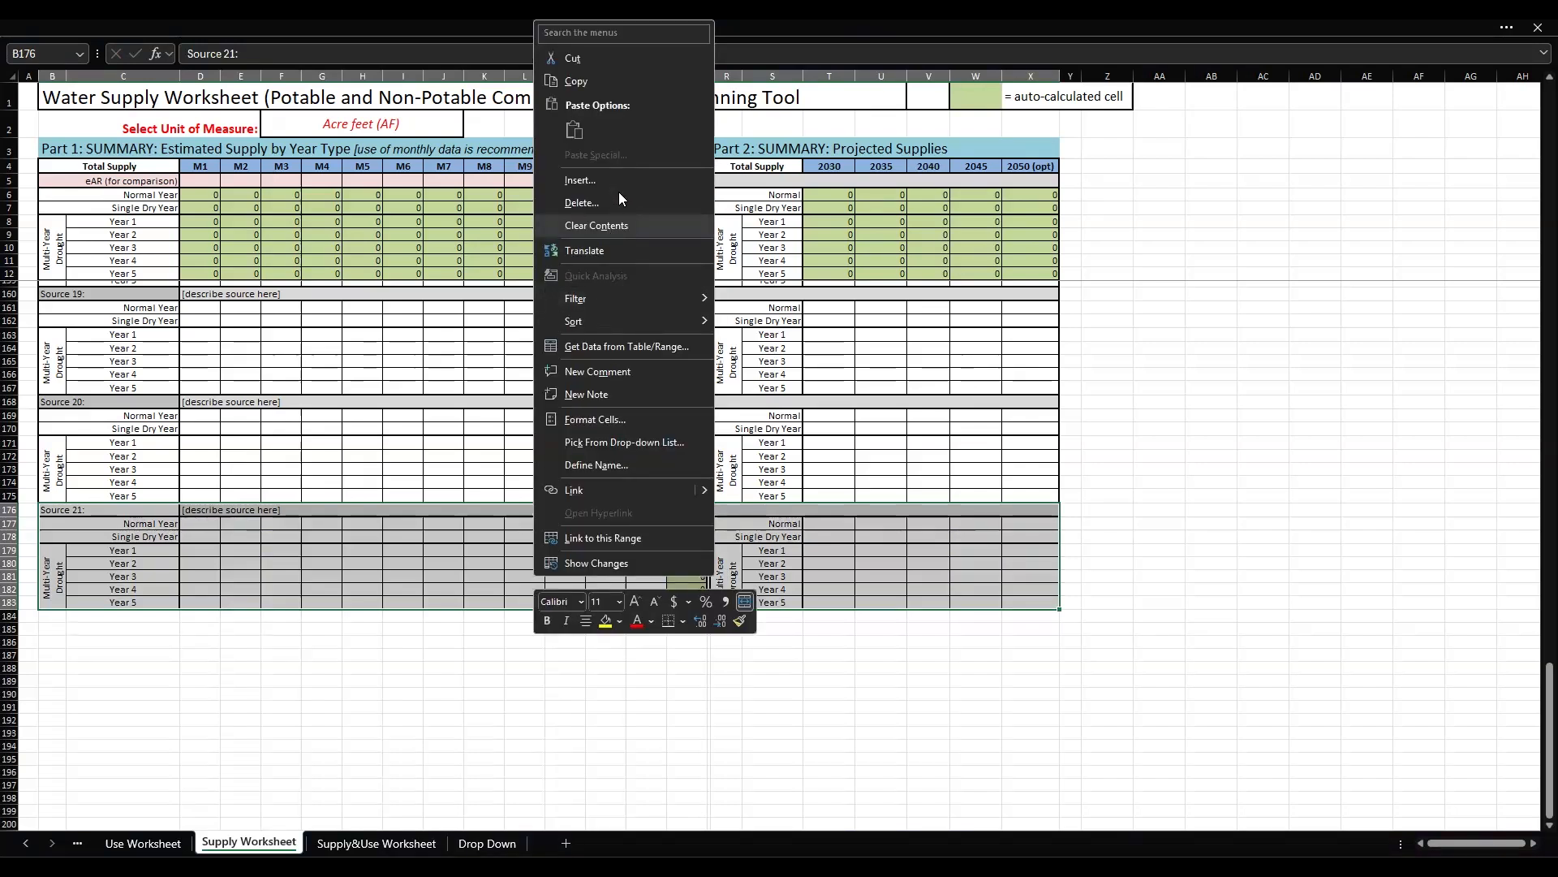
click(565, 208)
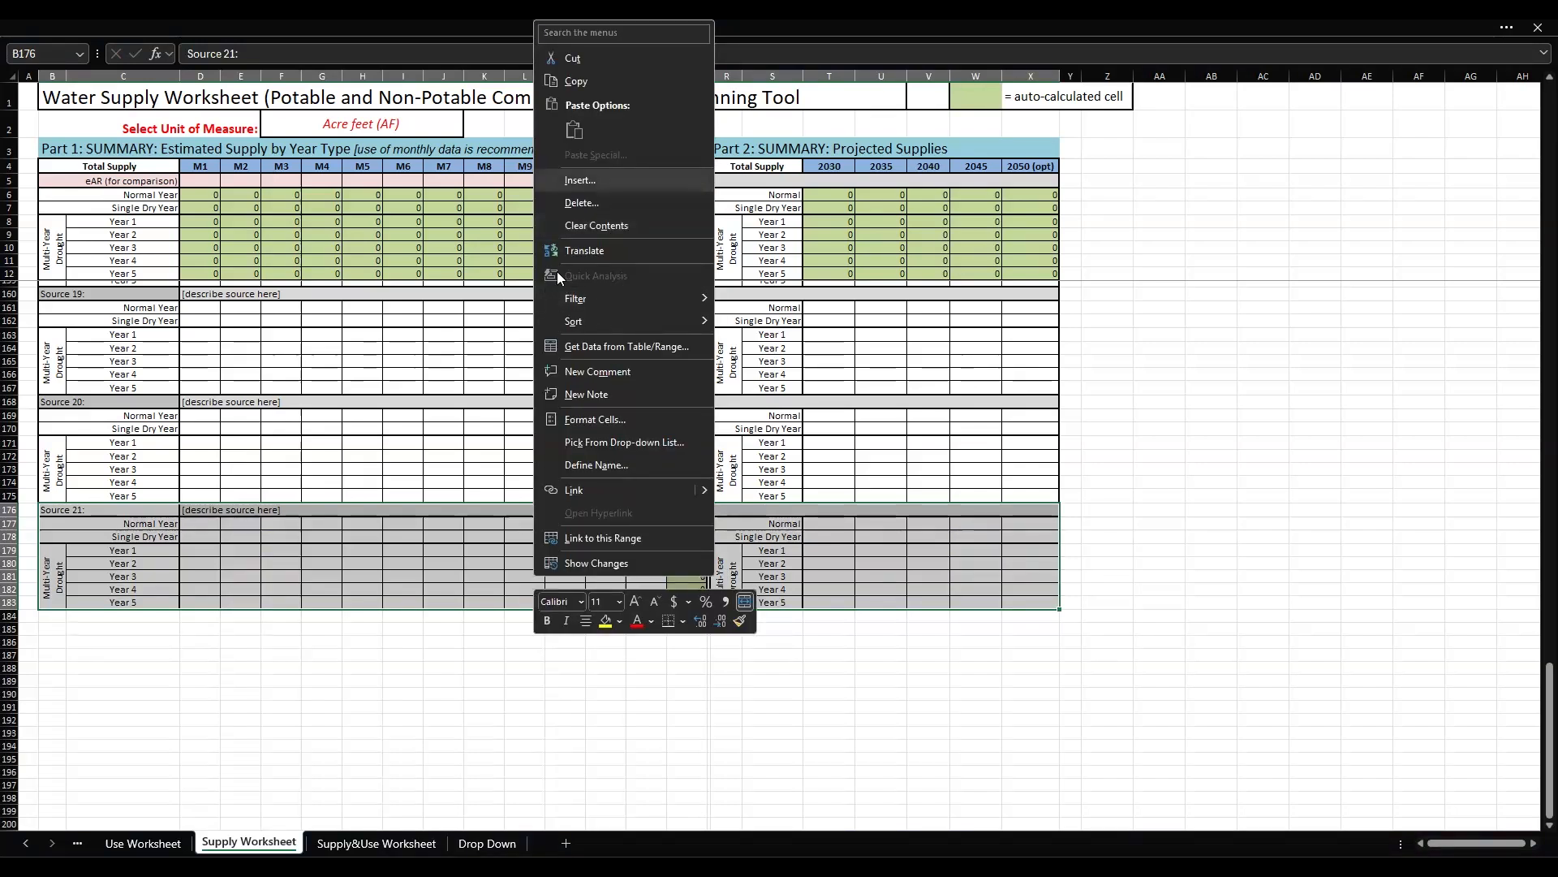
click(565, 281)
Step: Add SWP to the Source 1 label and enter "Purchased" as its description
scroll(522, 550, up, 20)
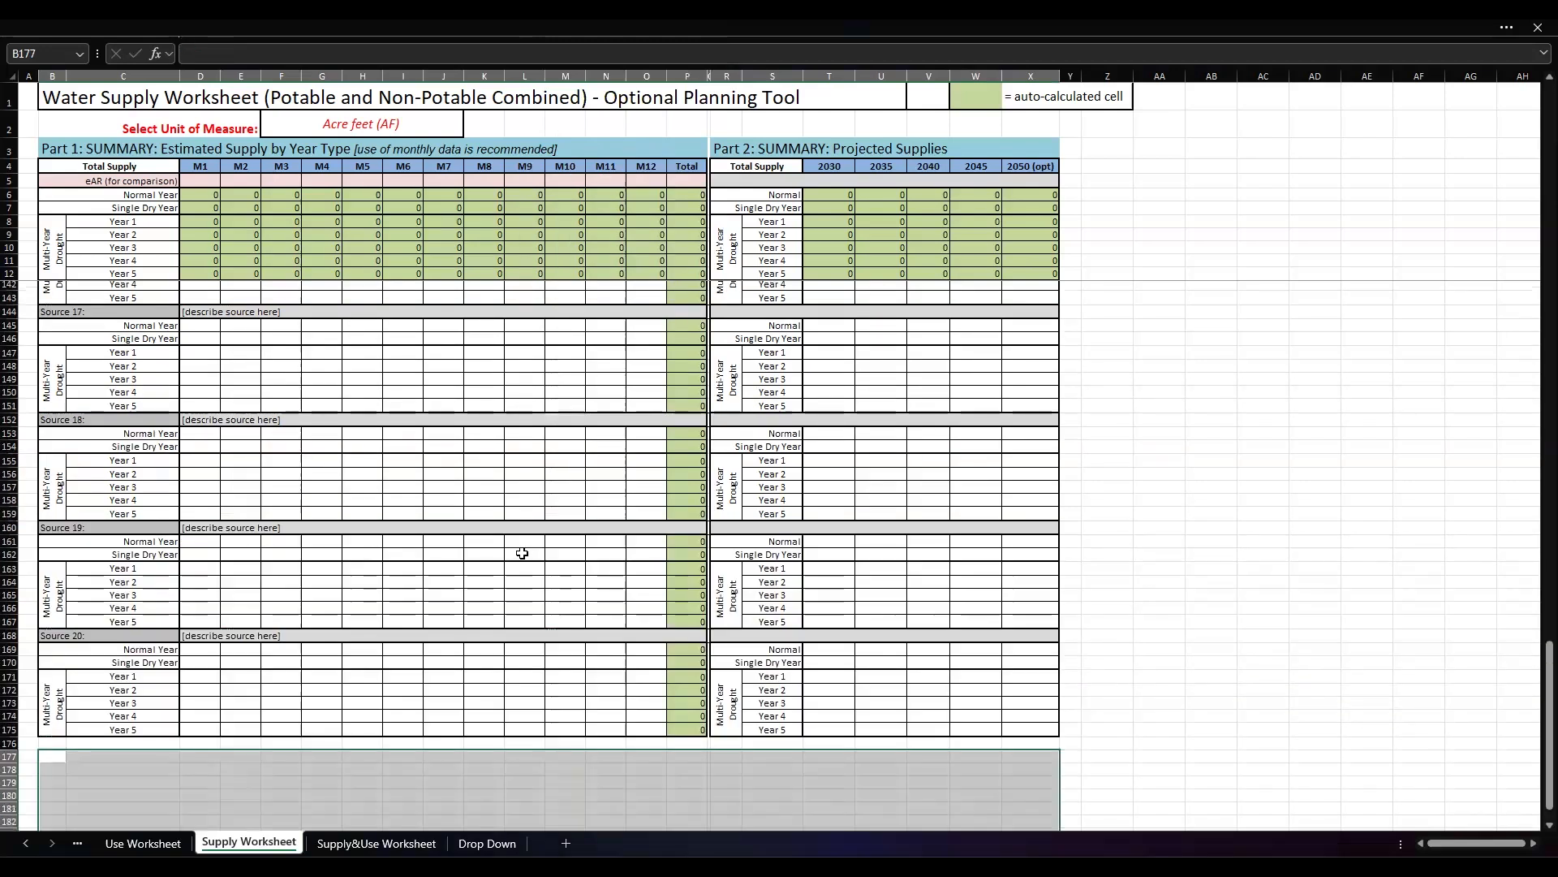
scroll(700, 561, up, 16)
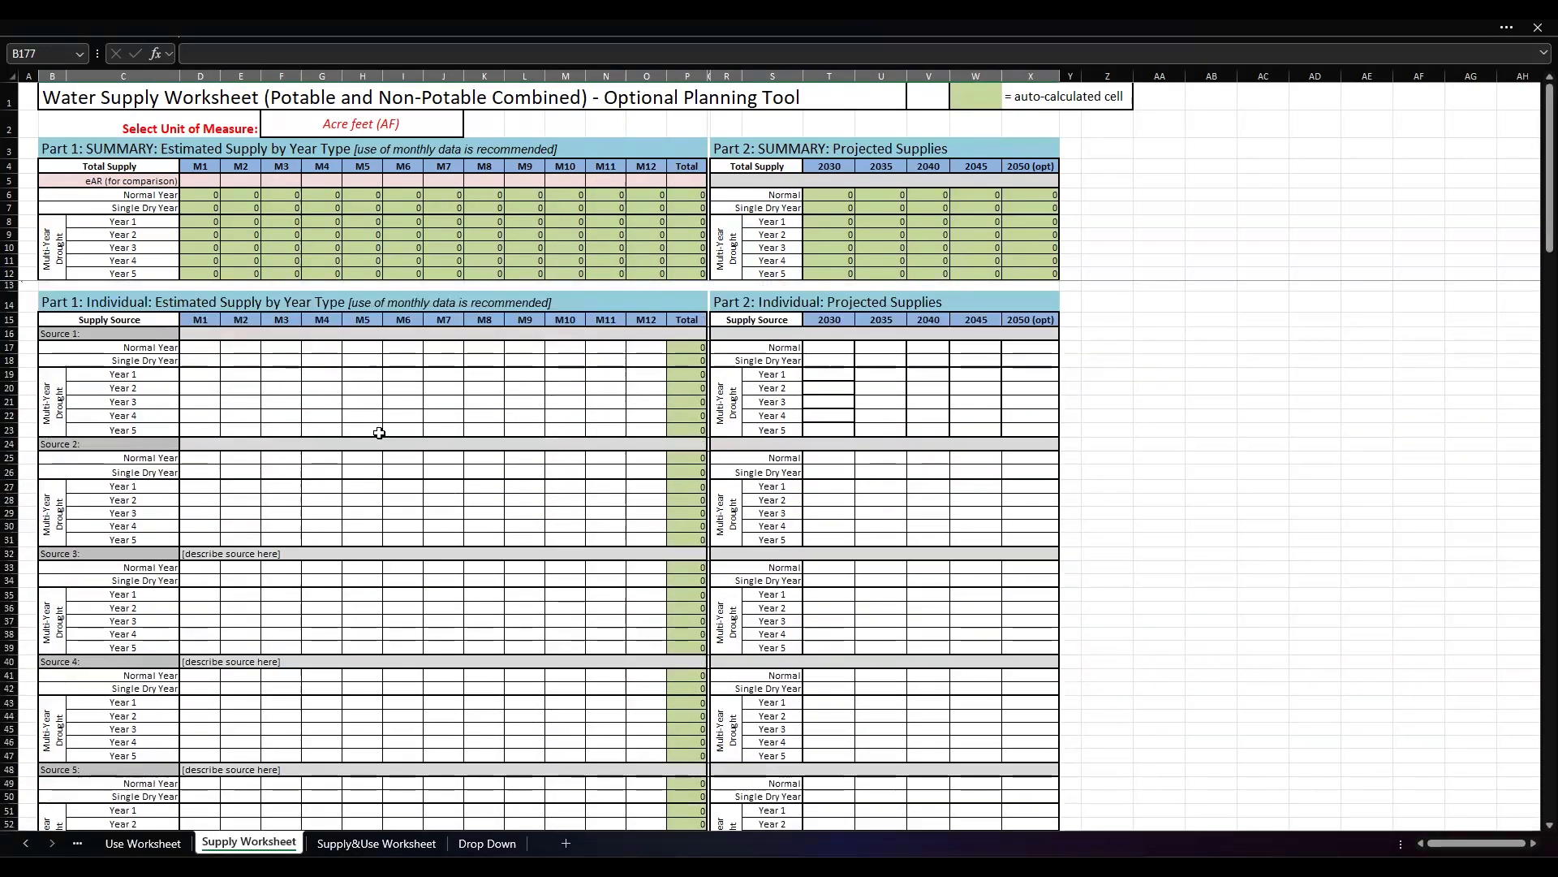
click(114, 334)
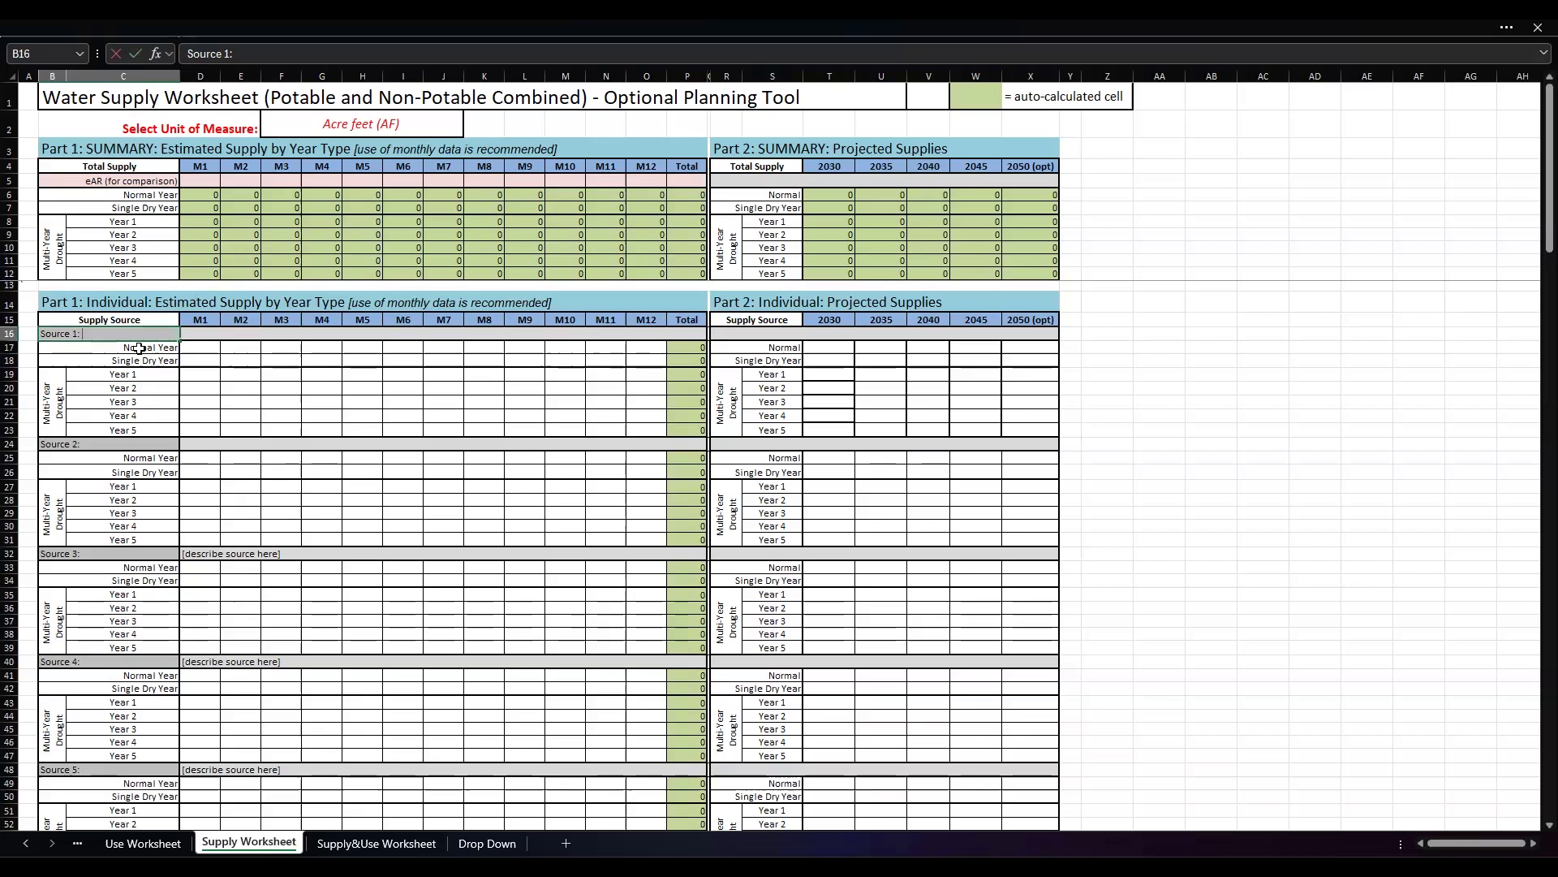
text(SWP)
click(232, 336)
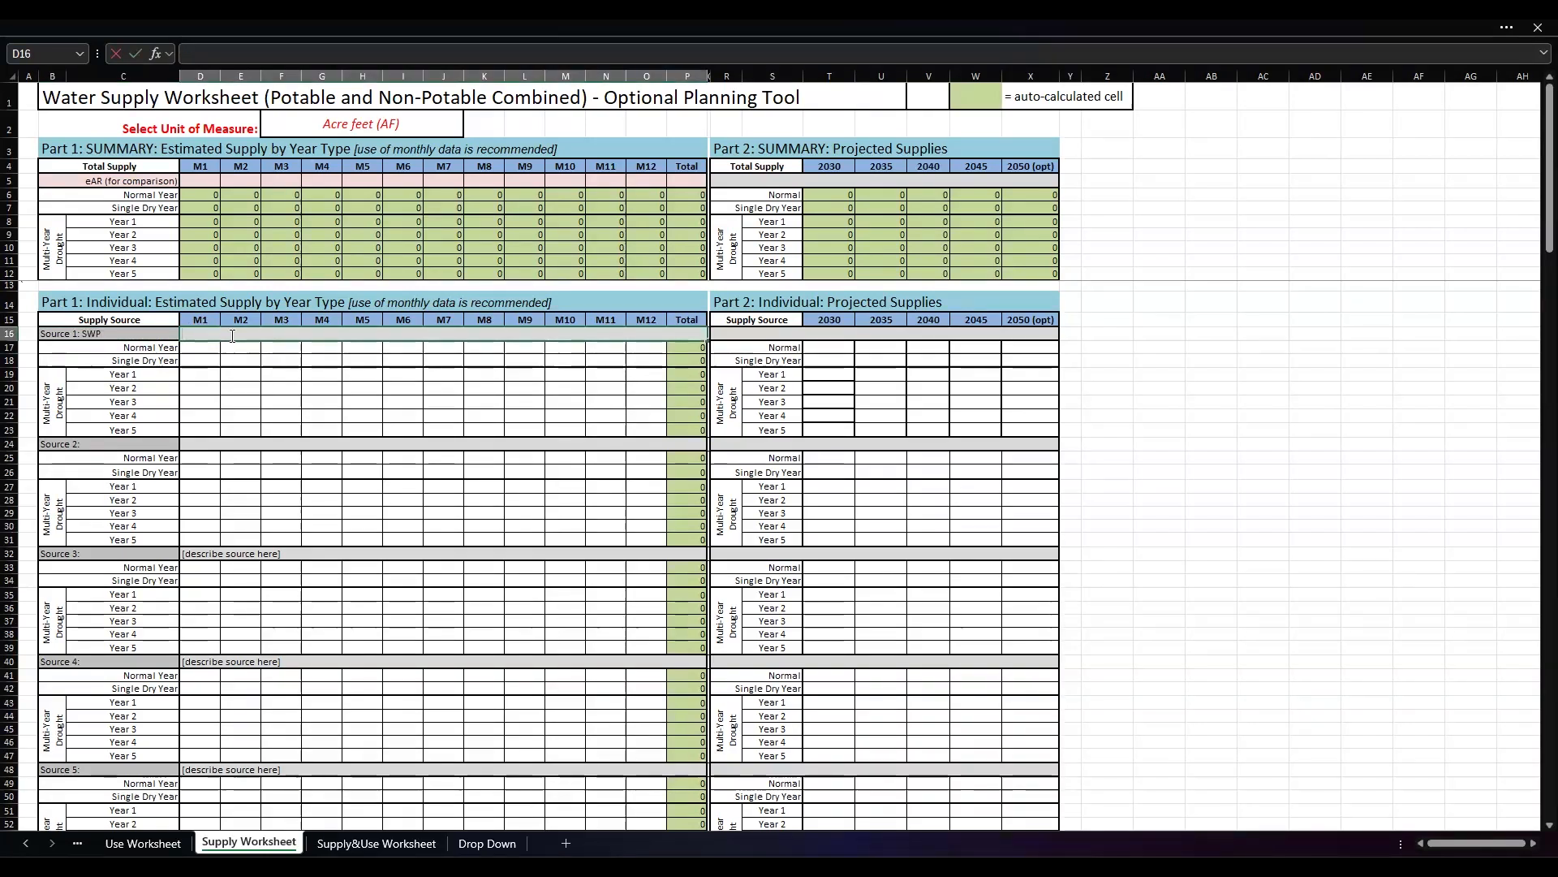
text(Purchased)
key(Return)
Step: Enter 2,000 as the M1 Normal Year supply for Source 1
key(Down)
key(Down)
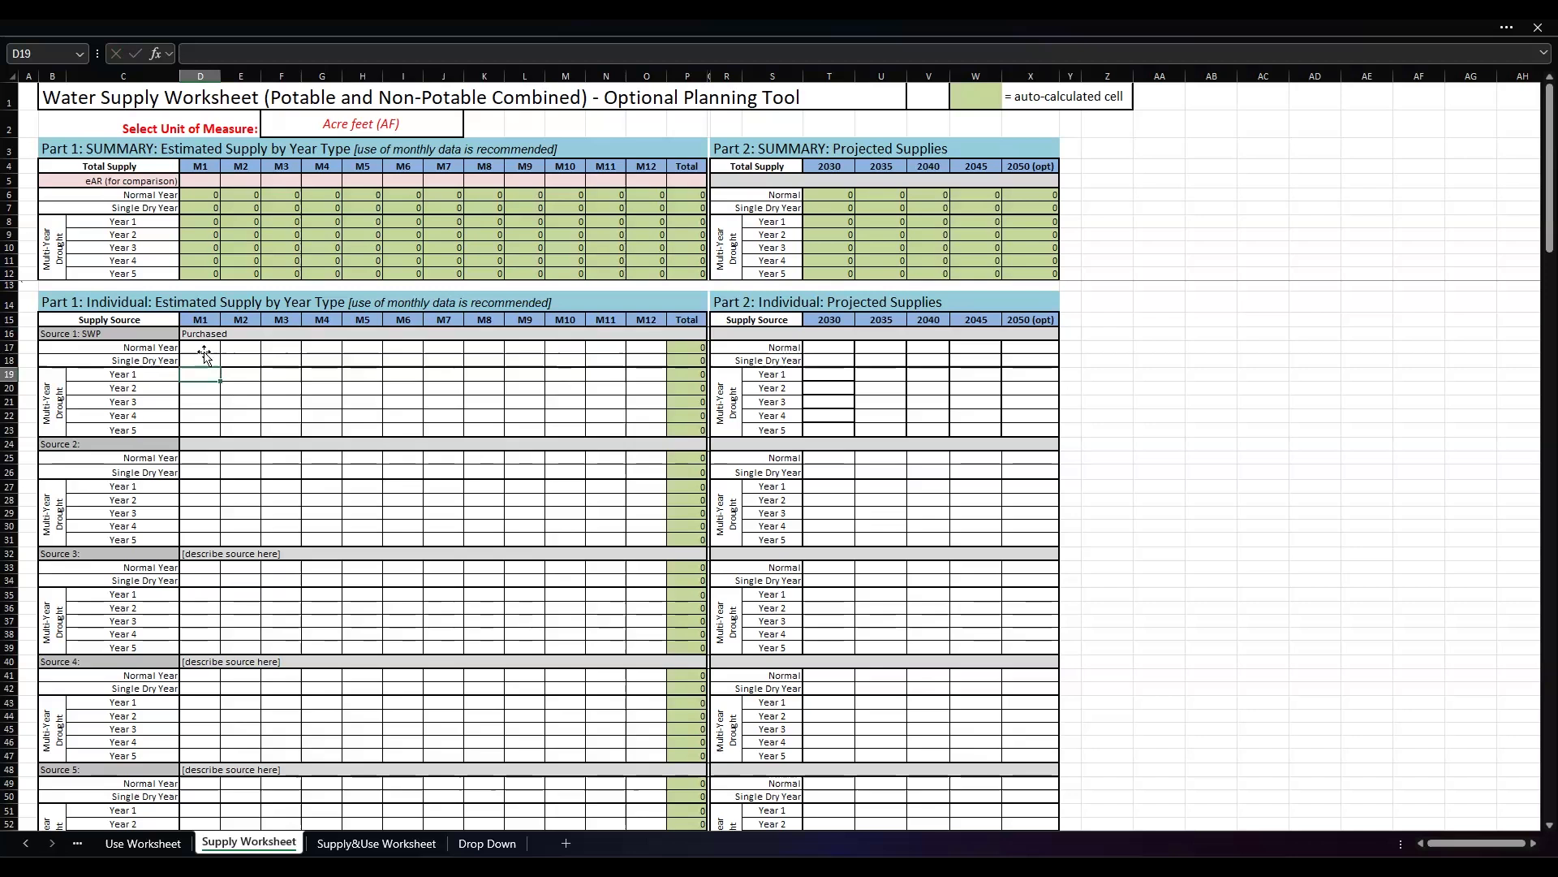
key(Up)
key(Up)
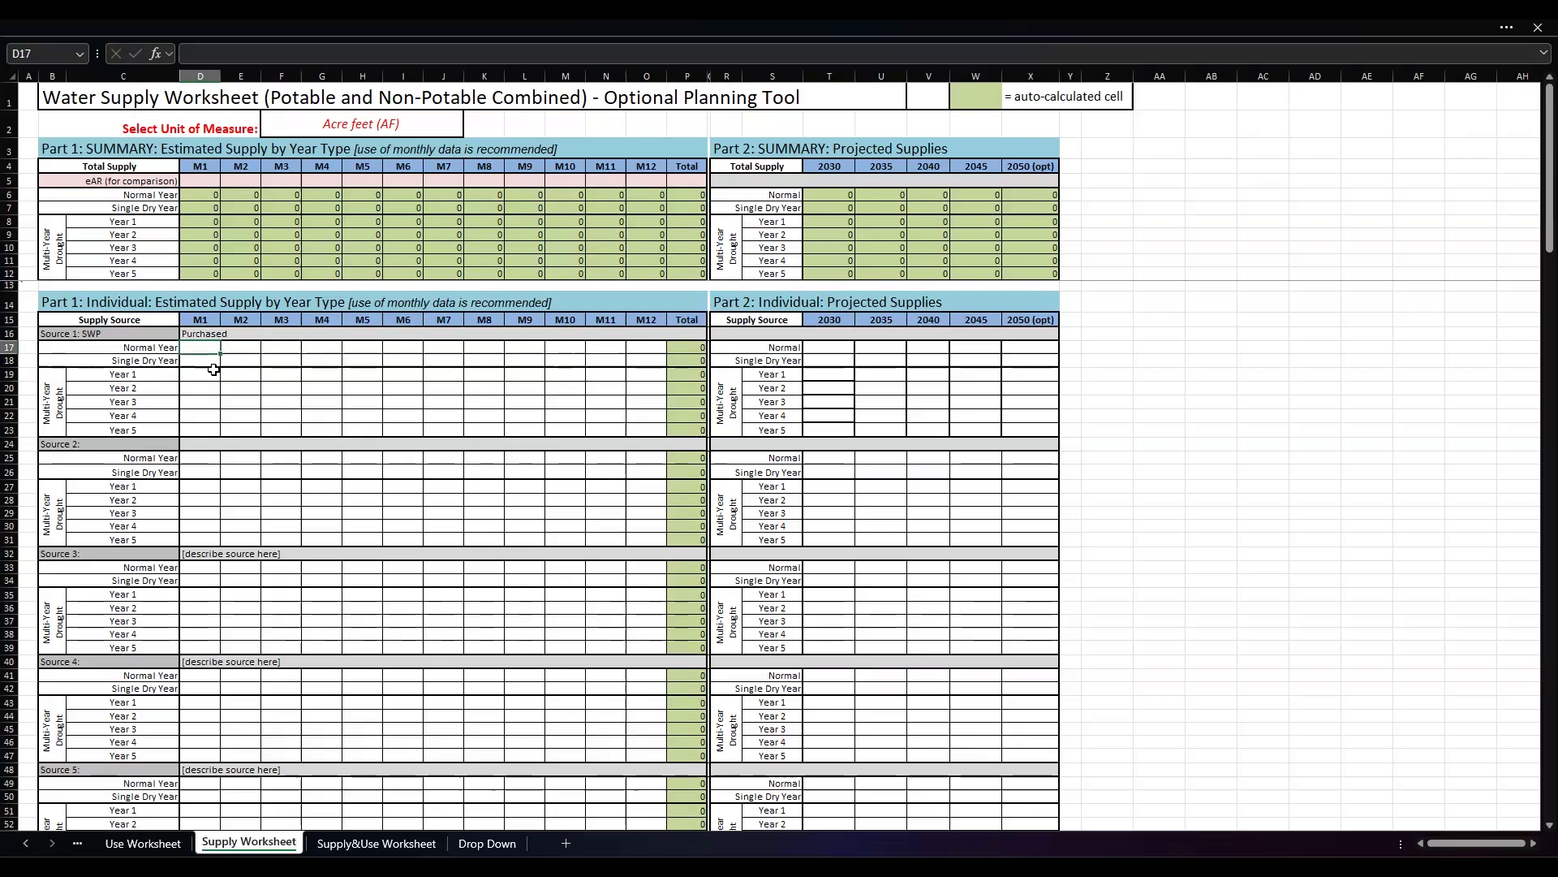
text(2,00)
text(00)
click(266, 384)
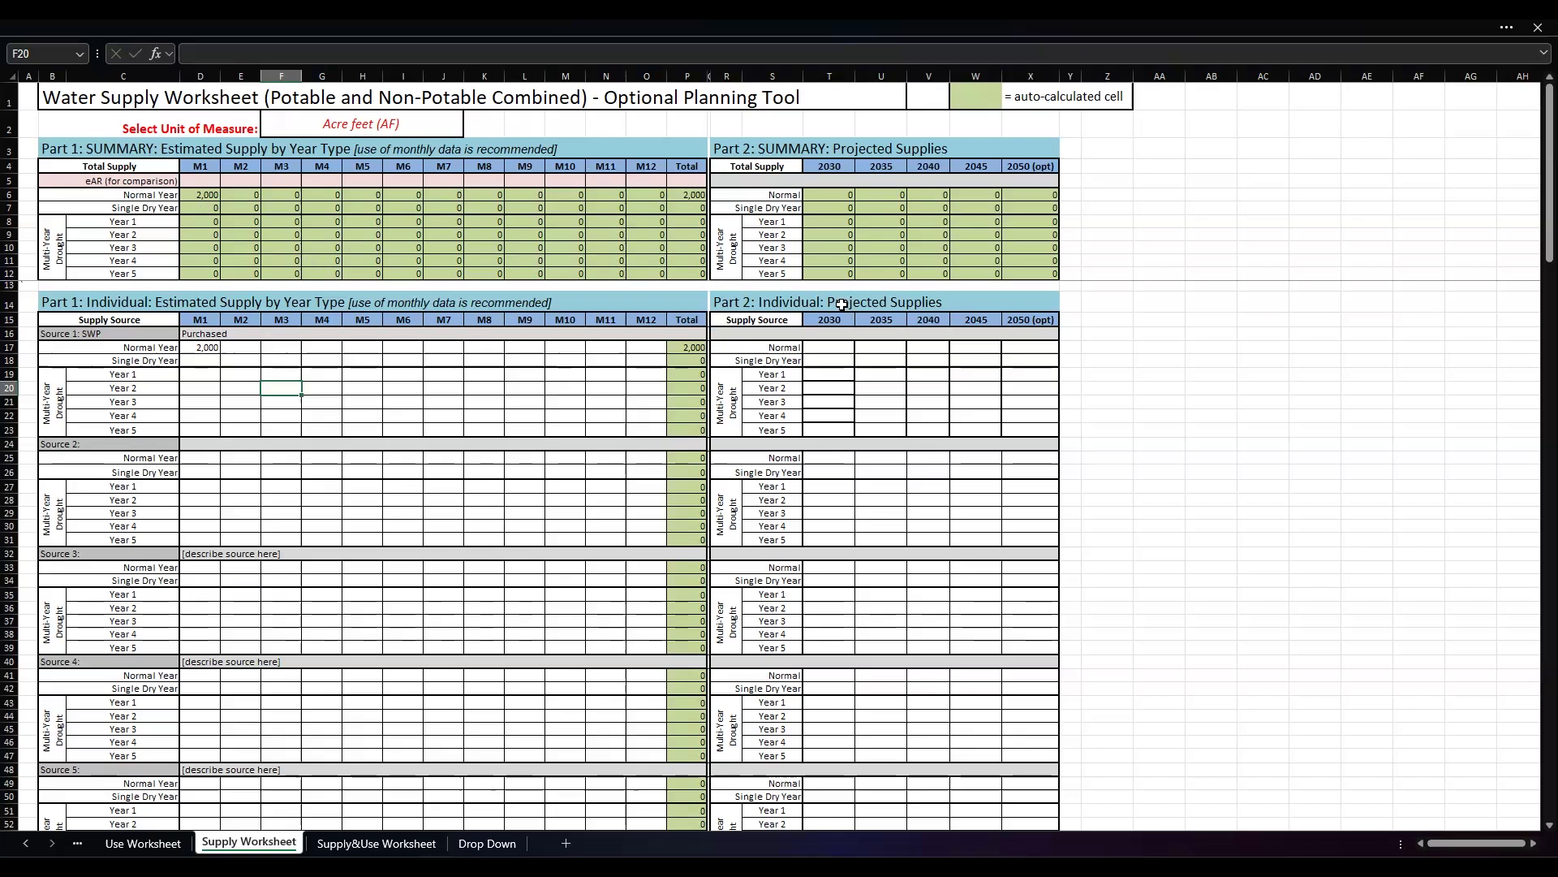
Step: Enter 1,500 as the M1 Single Dry Year supply for Source 1 and check its summary cell
click(201, 360)
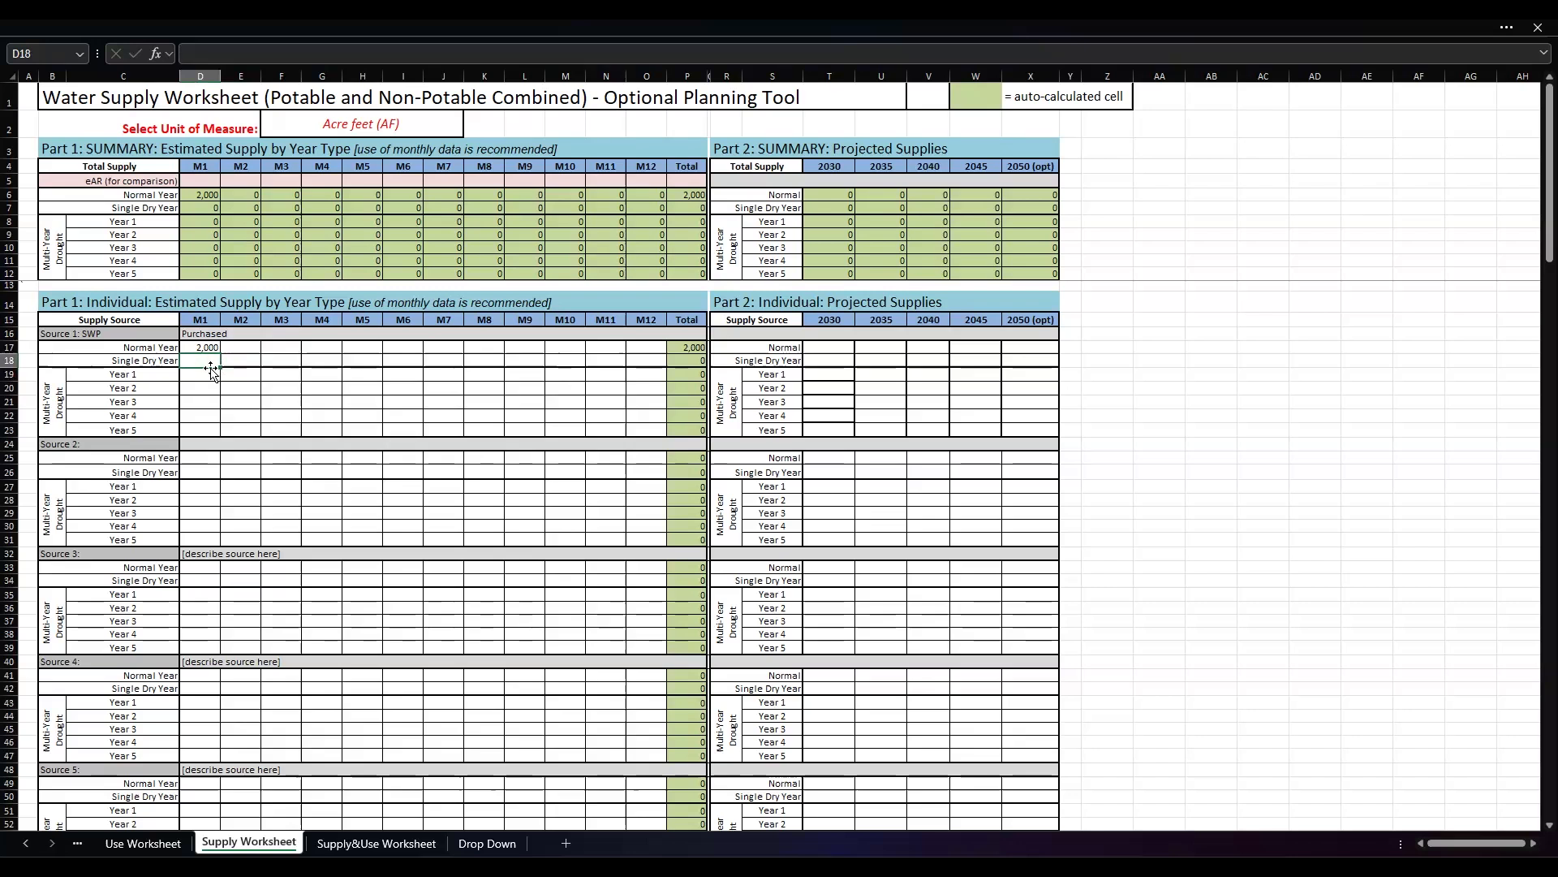
text(1,50)
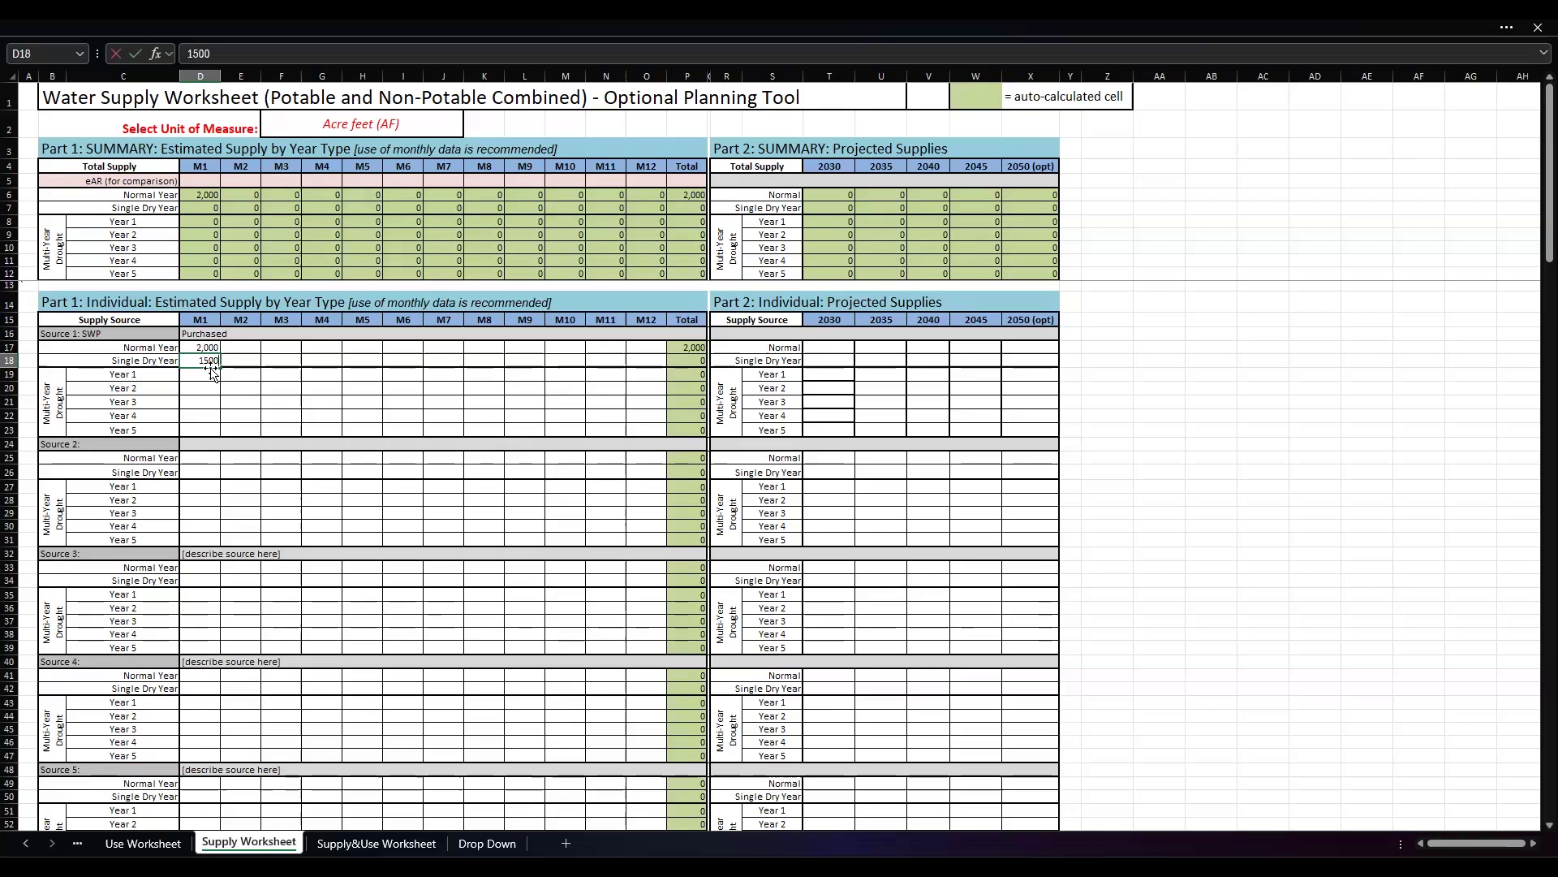
text(0)
key(Return)
click(207, 208)
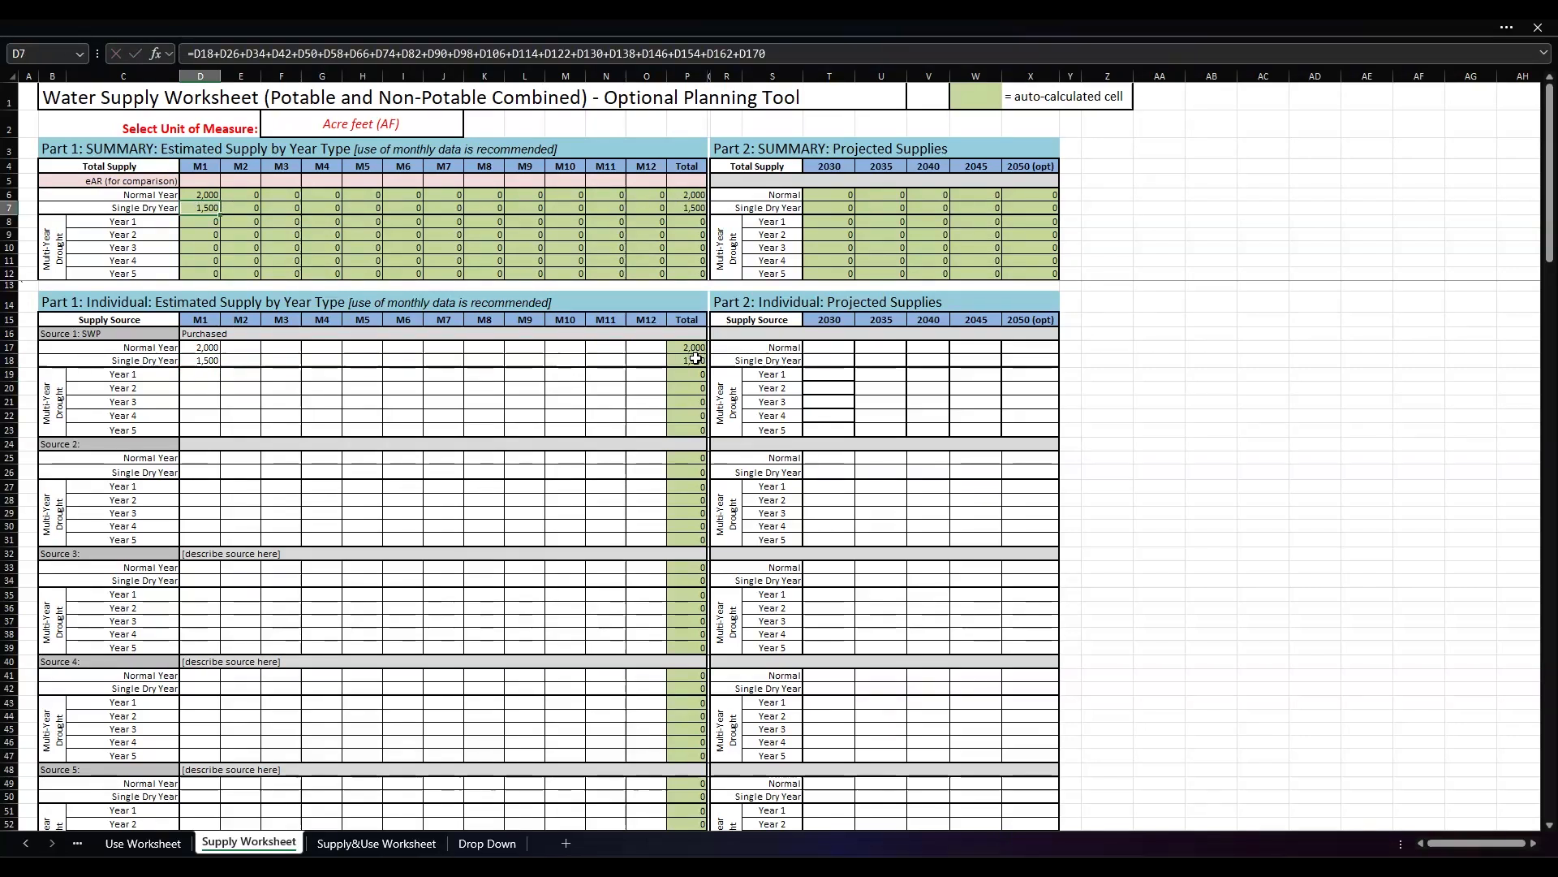
Step: Enter 1,000 as the M1 supply for drought Years 1 to 5 of Source 1 and check the summary rows
click(199, 372)
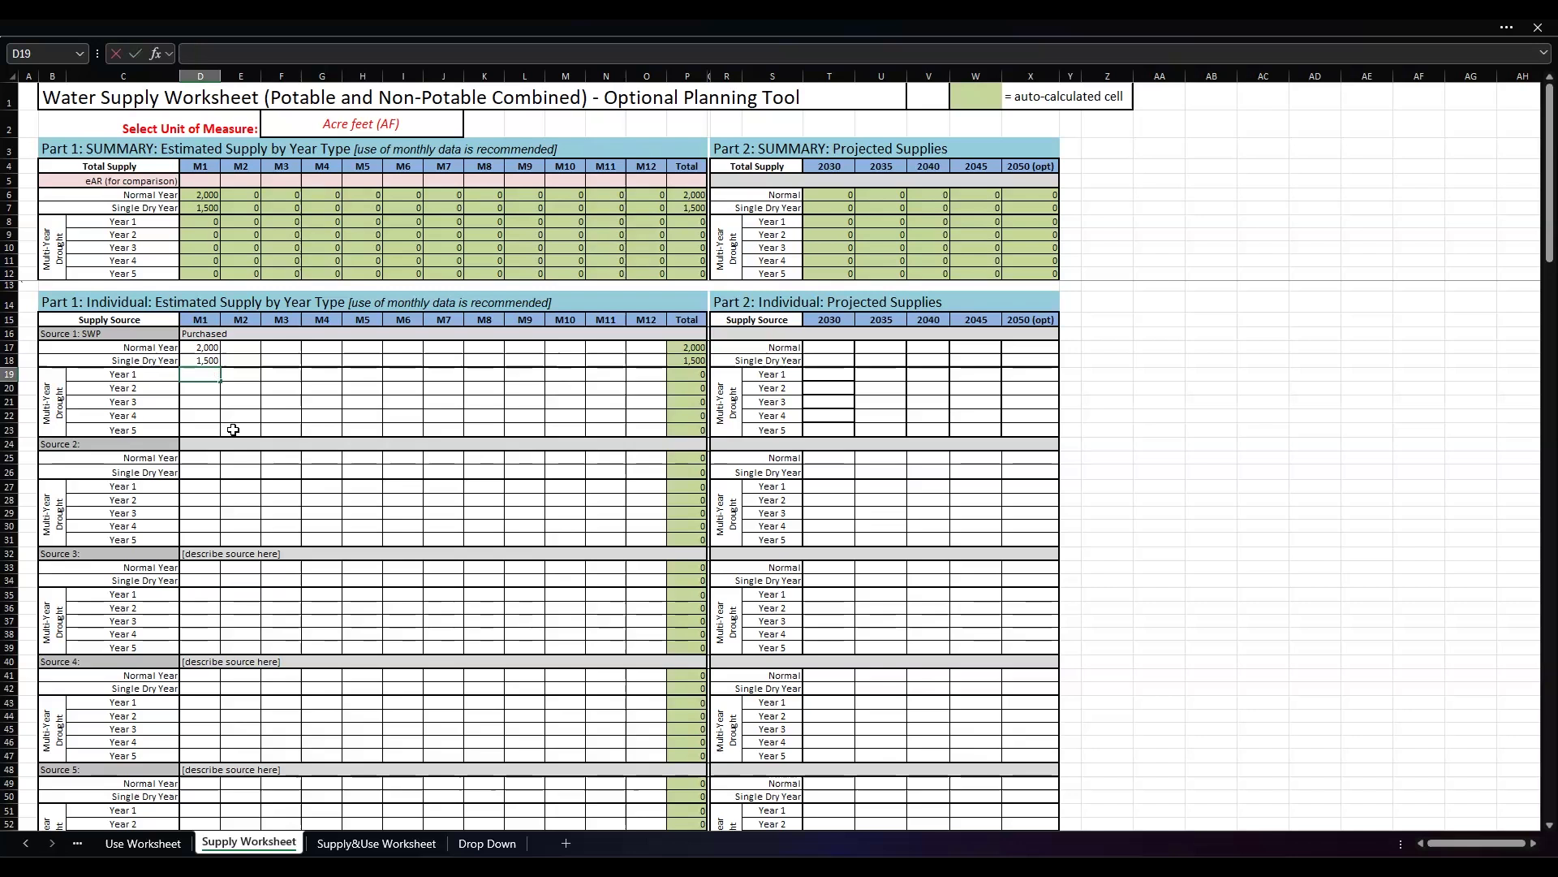
key(Return)
click(214, 375)
drag(220, 381, 217, 436)
click(241, 401)
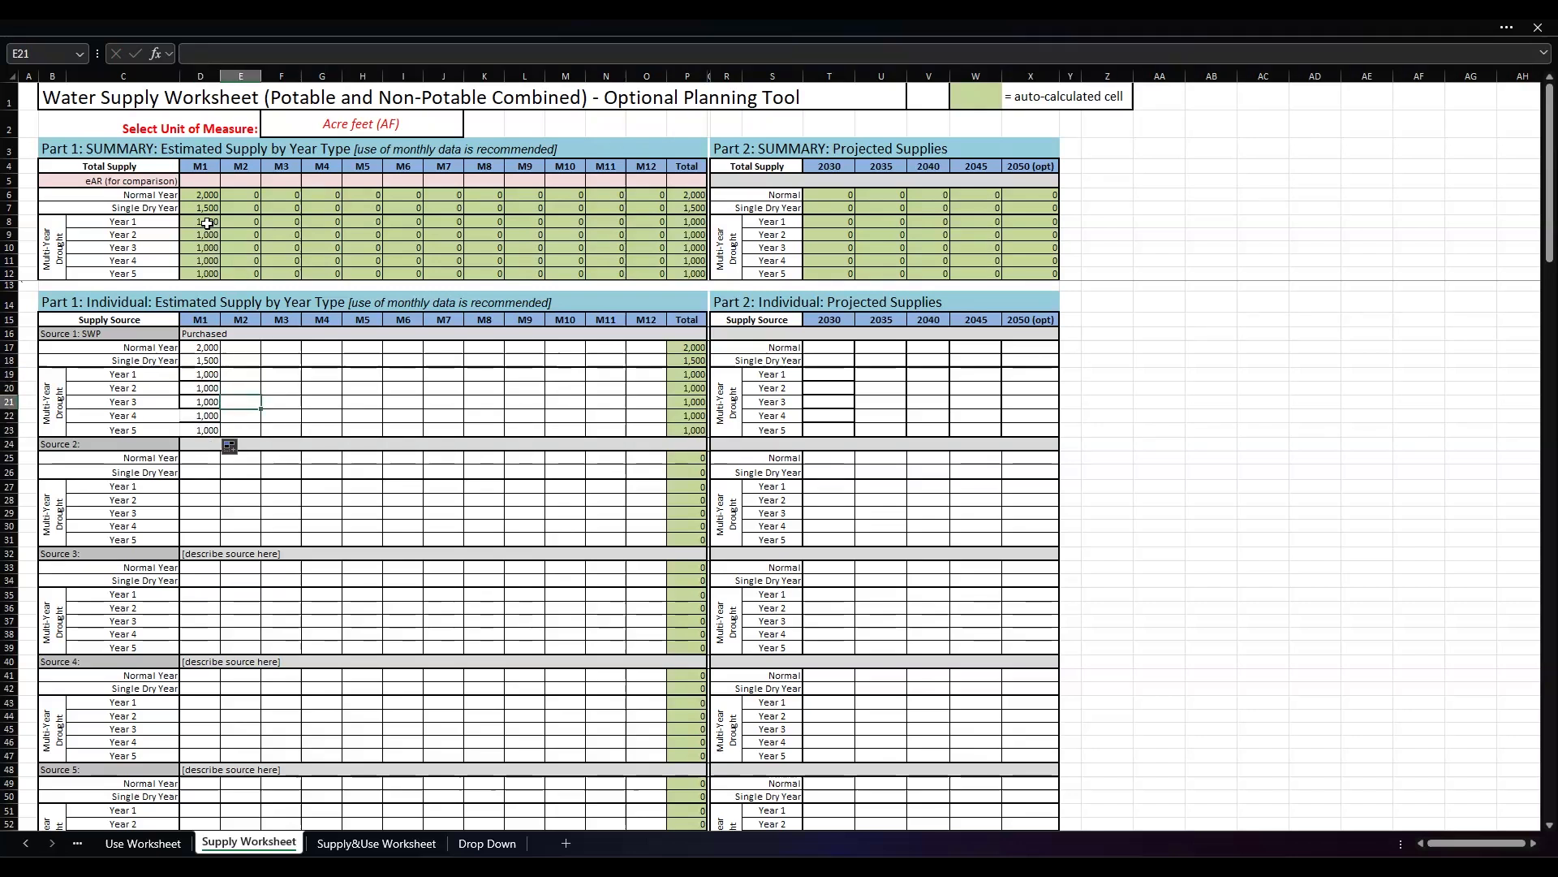
drag(209, 197, 207, 285)
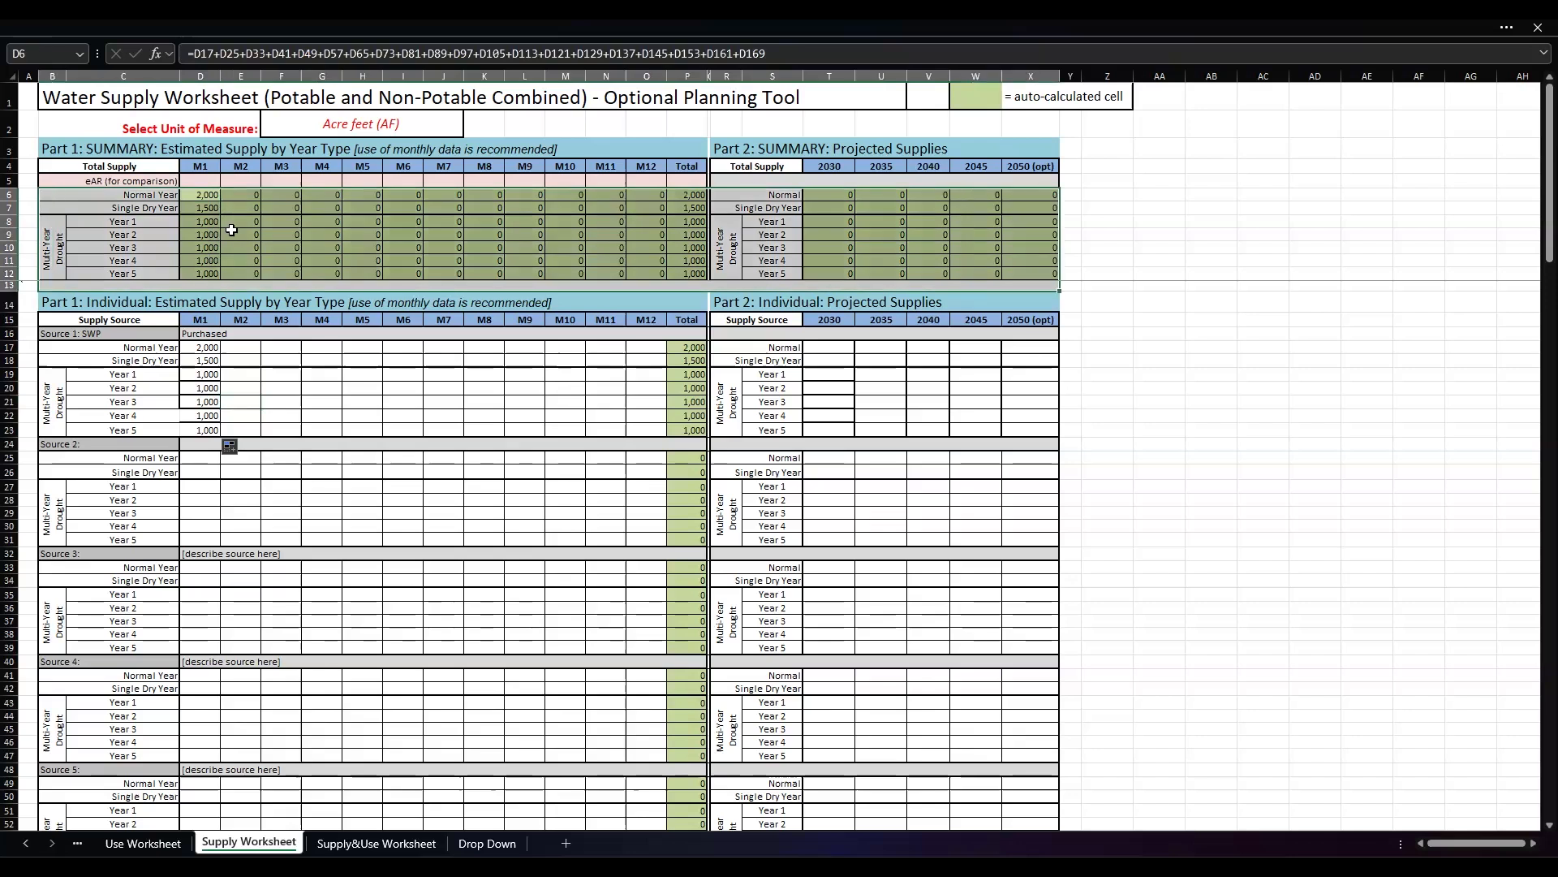
click(235, 233)
click(274, 357)
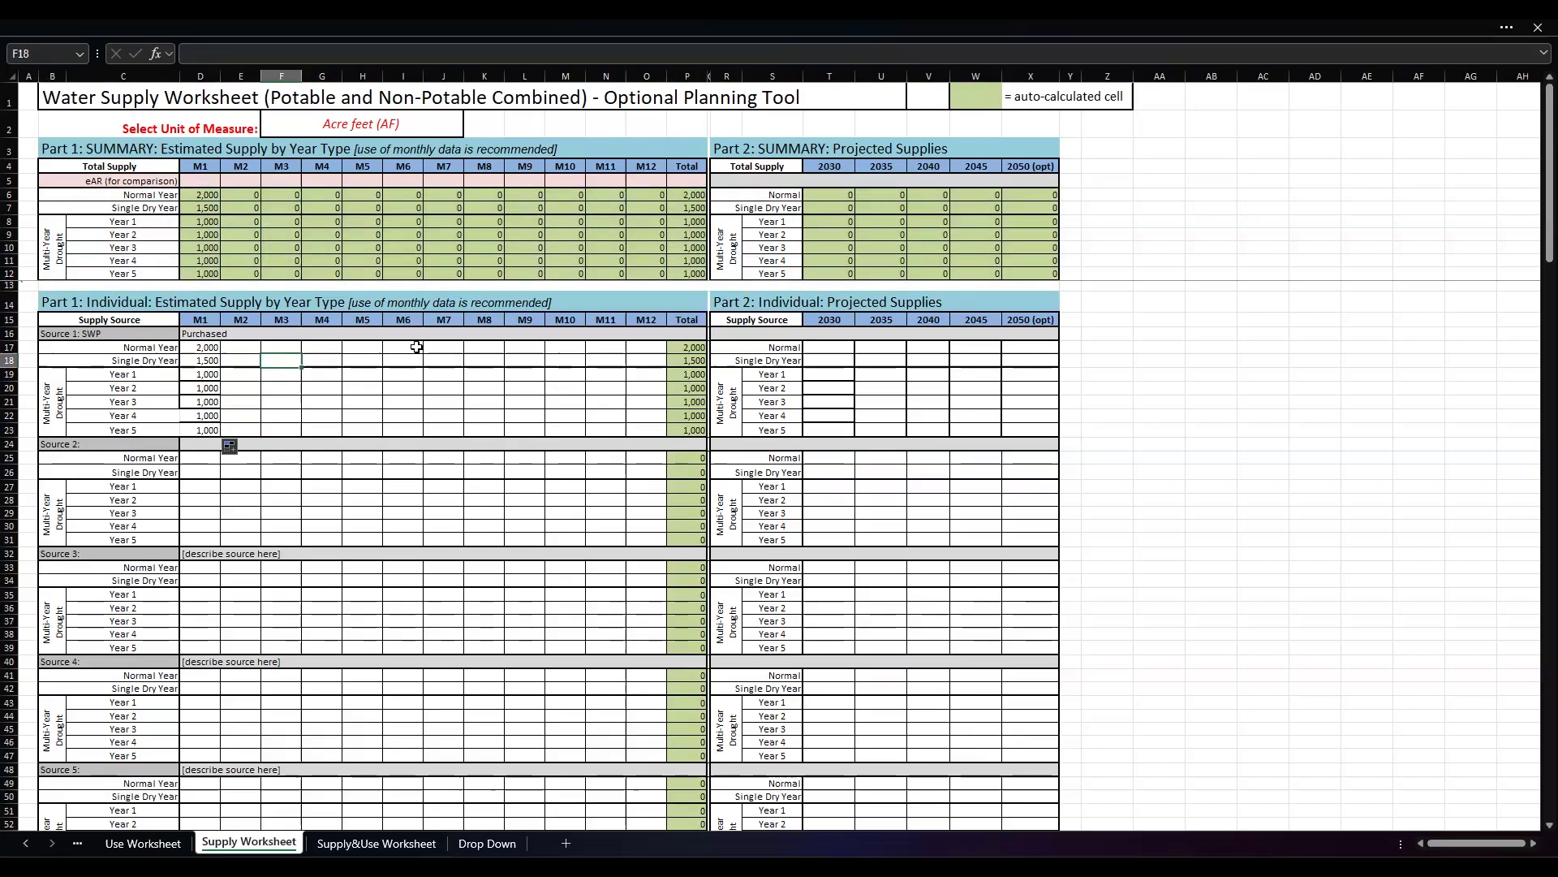
Step: Enter M6 supplies for Source 1: 300 for Normal Year and 400 for Single Dry Year, and check the summary totals
click(418, 348)
click(444, 349)
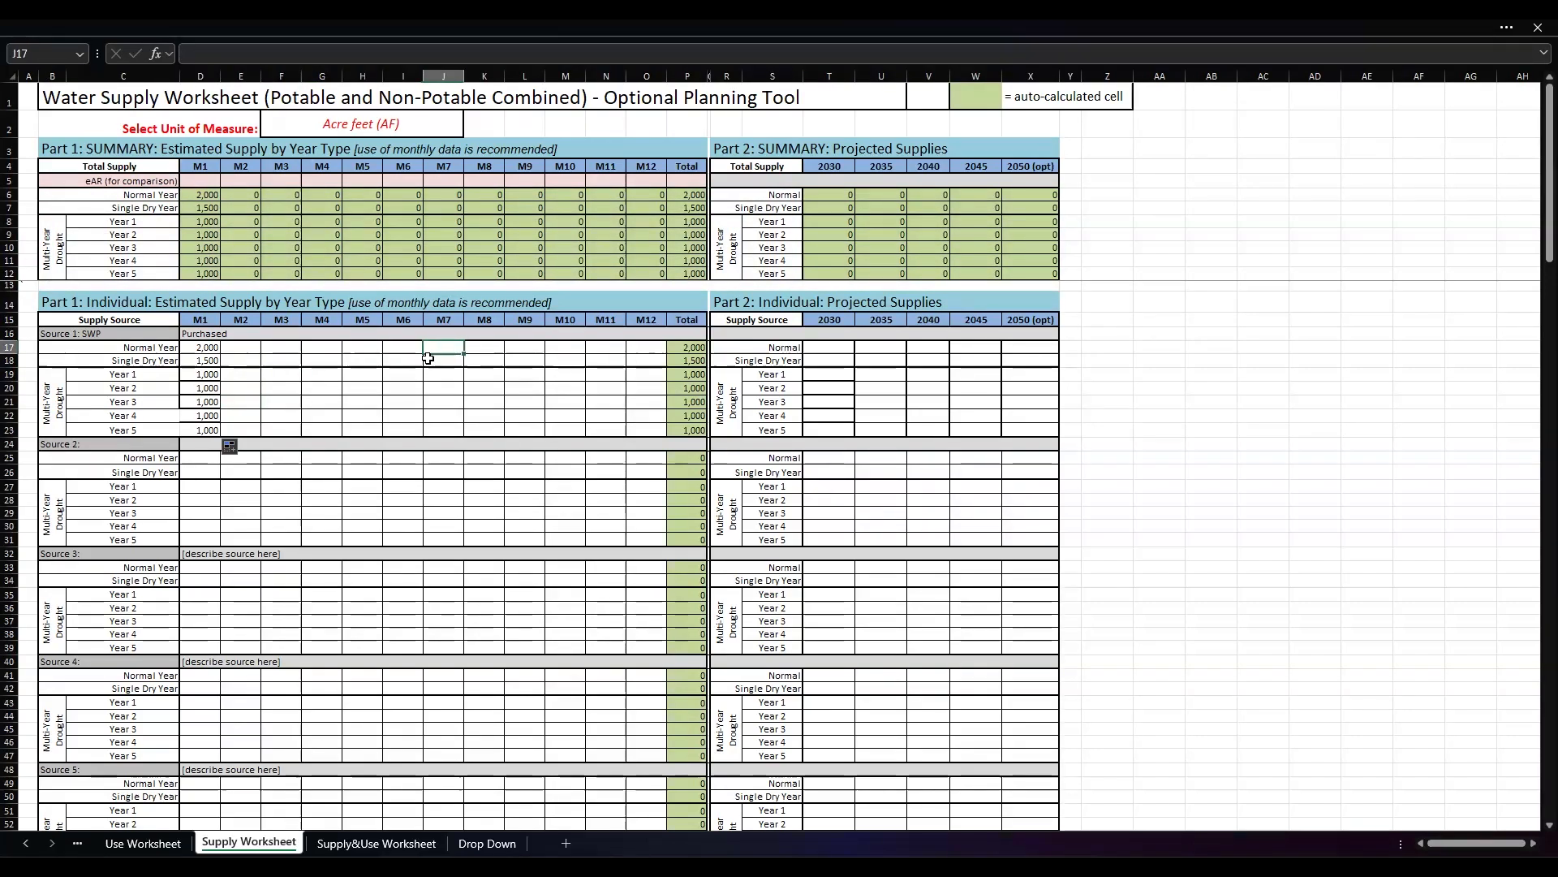
click(409, 348)
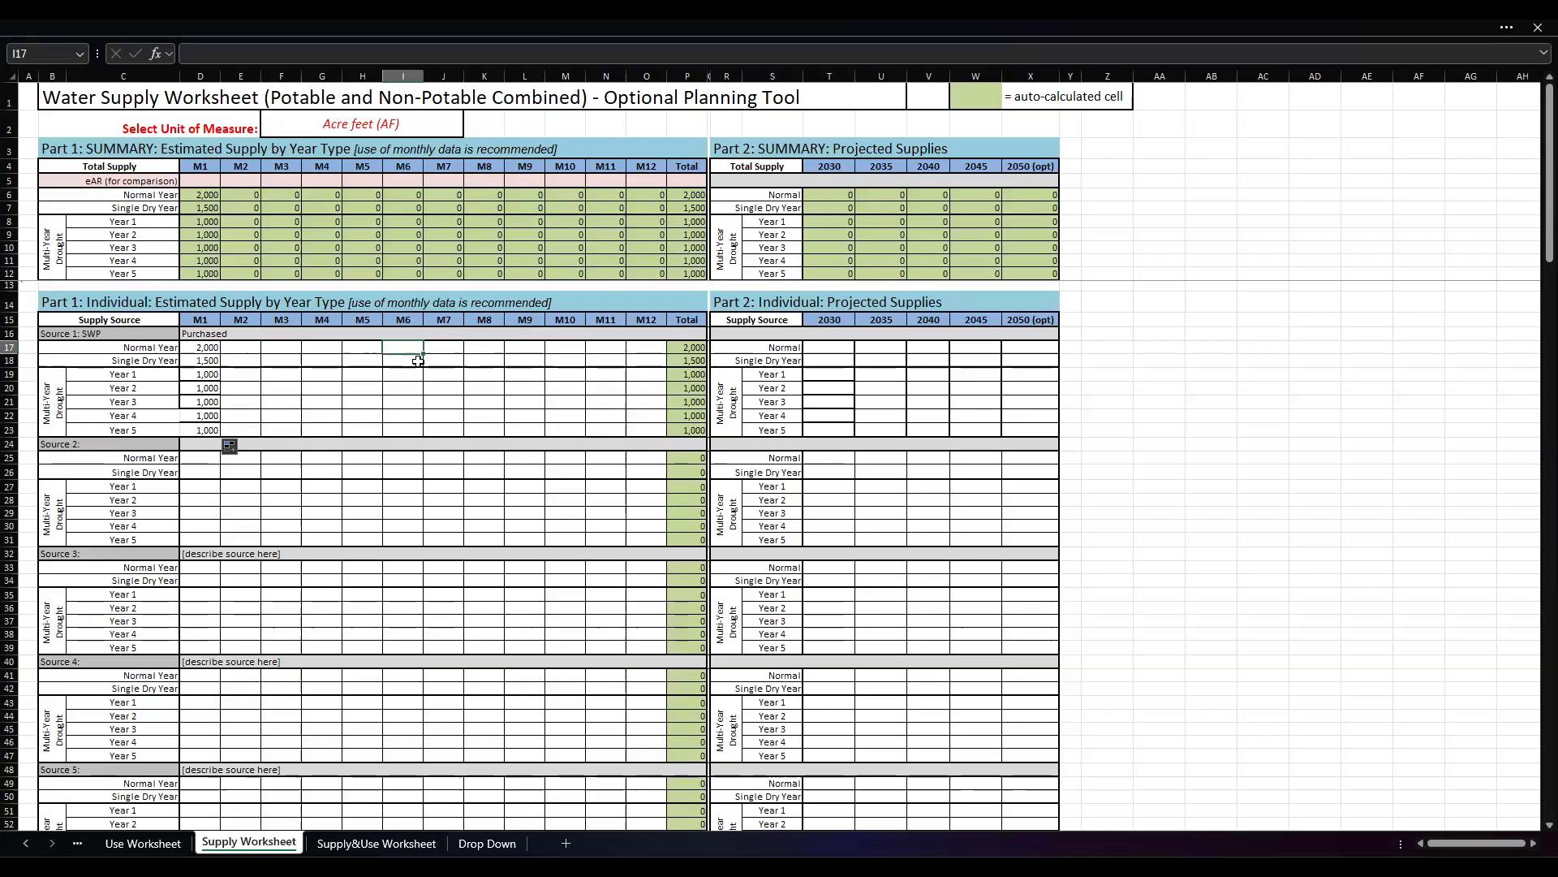
text(300)
key(Return)
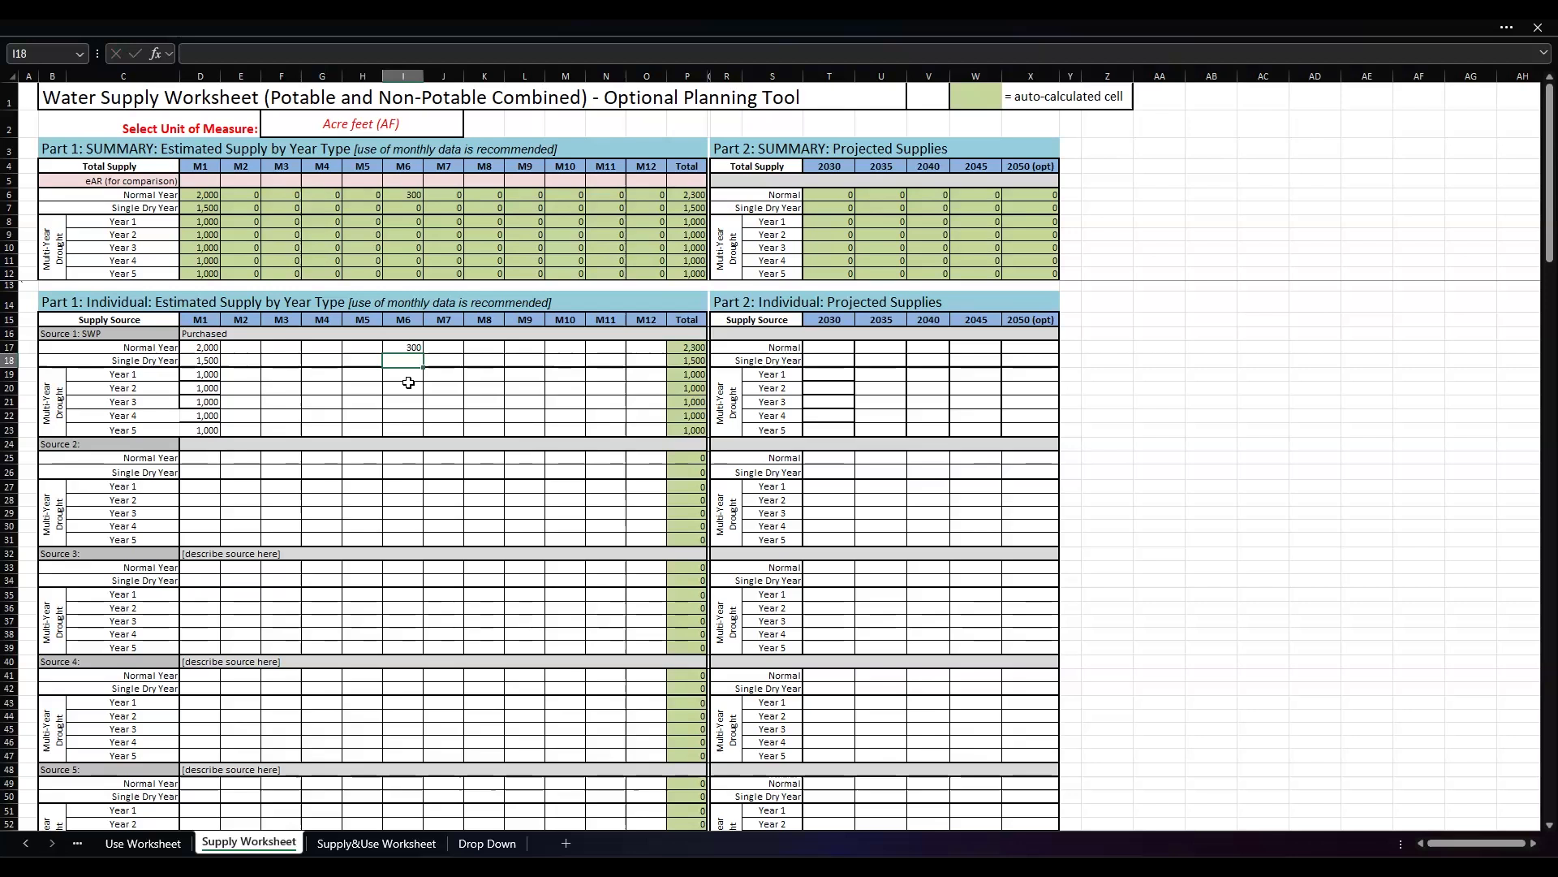
text(400)
key(Return)
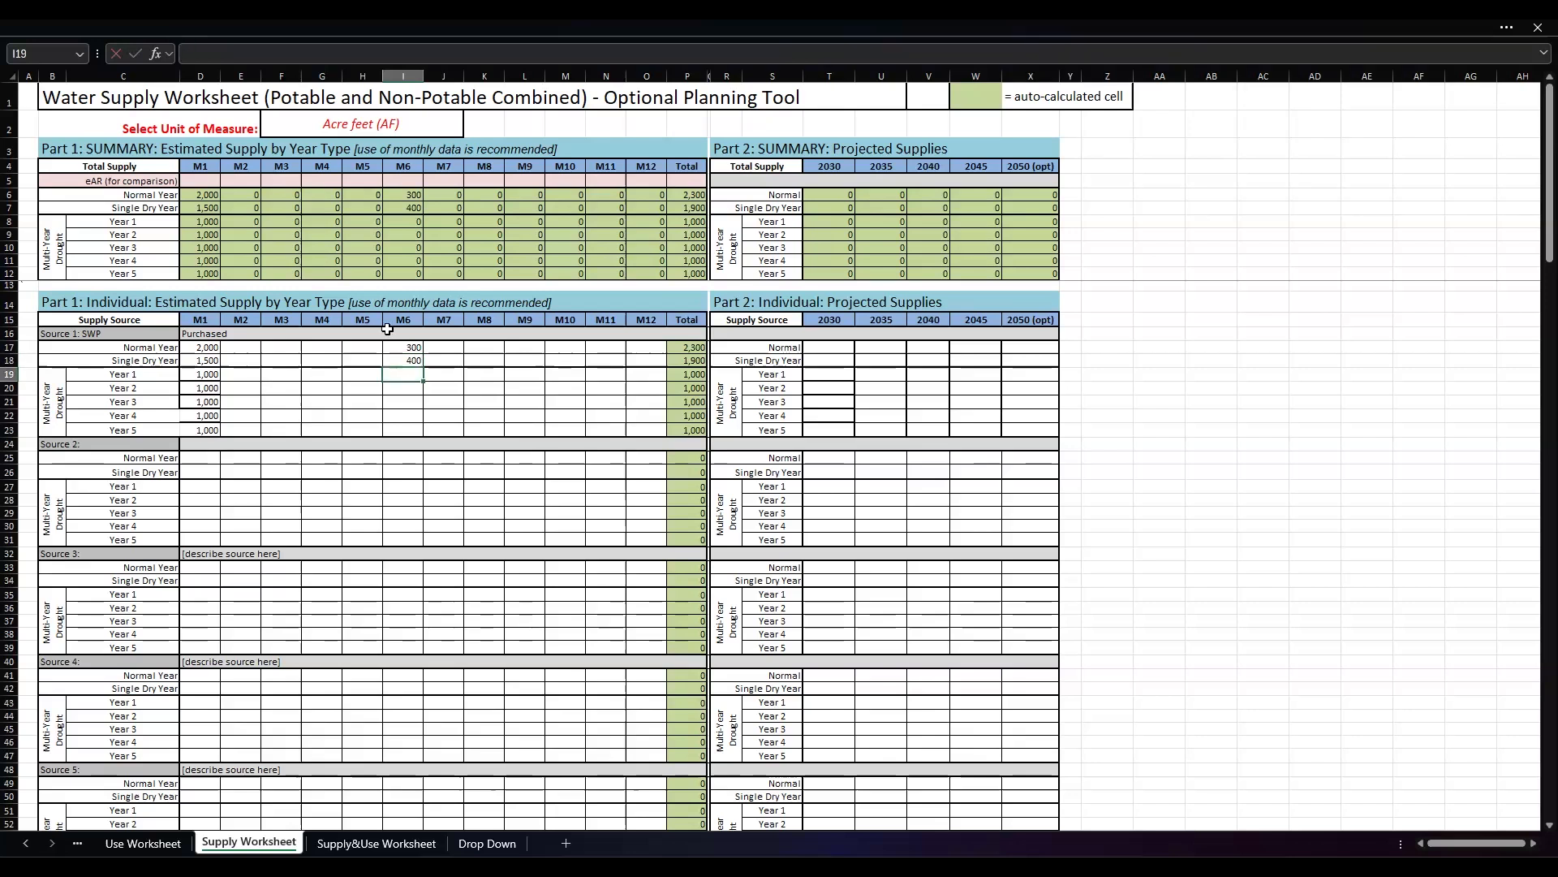
click(408, 195)
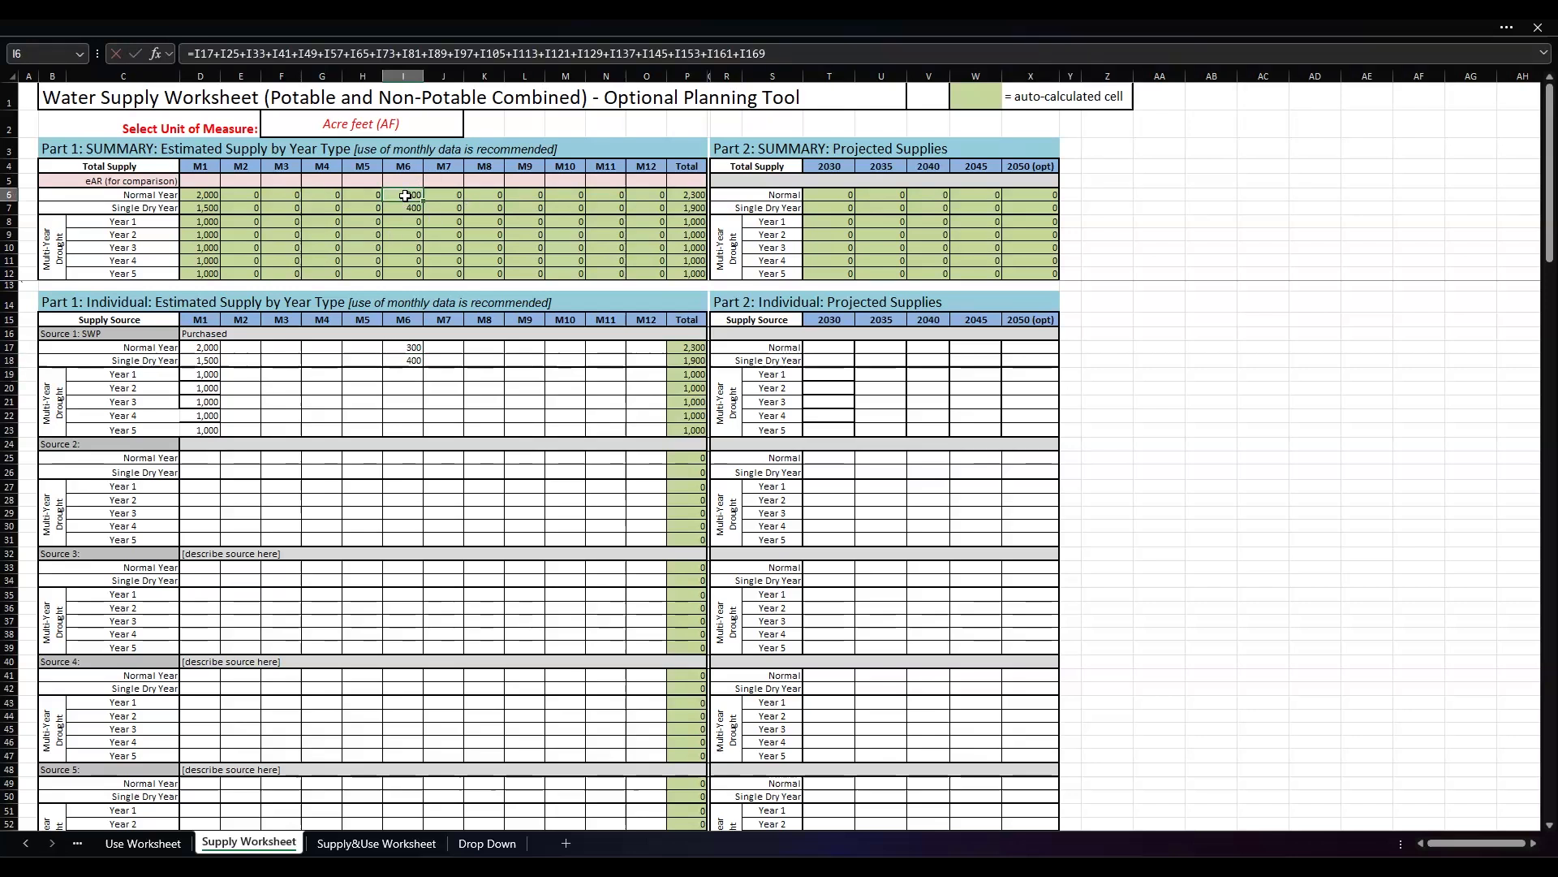
drag(688, 195, 688, 273)
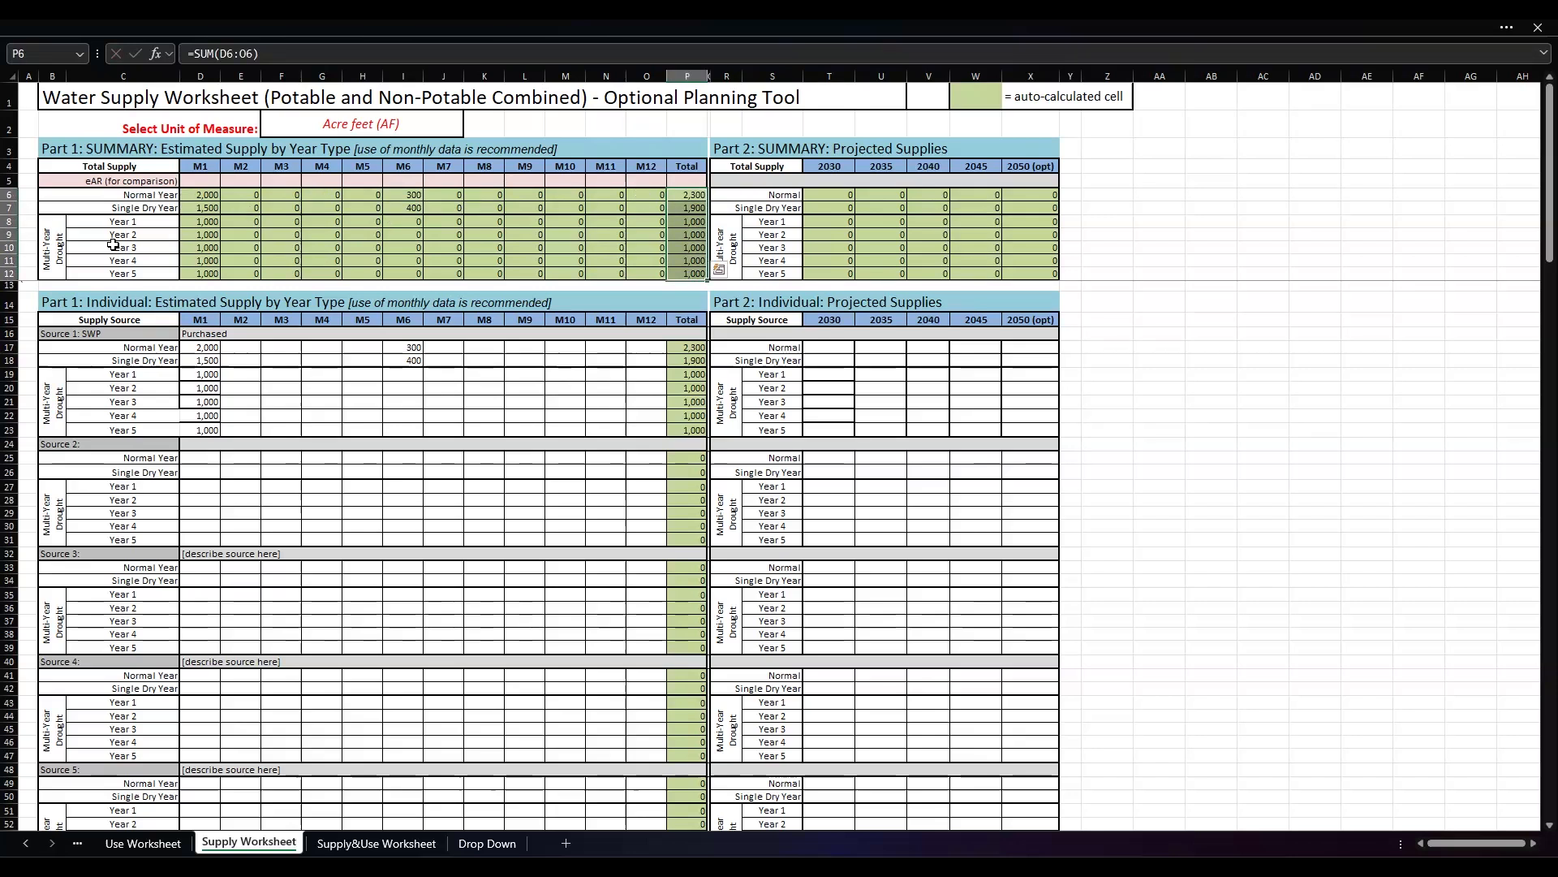
Step: Add BasinX to the Source 2 label and enter "Groundwater" as its description
click(216, 472)
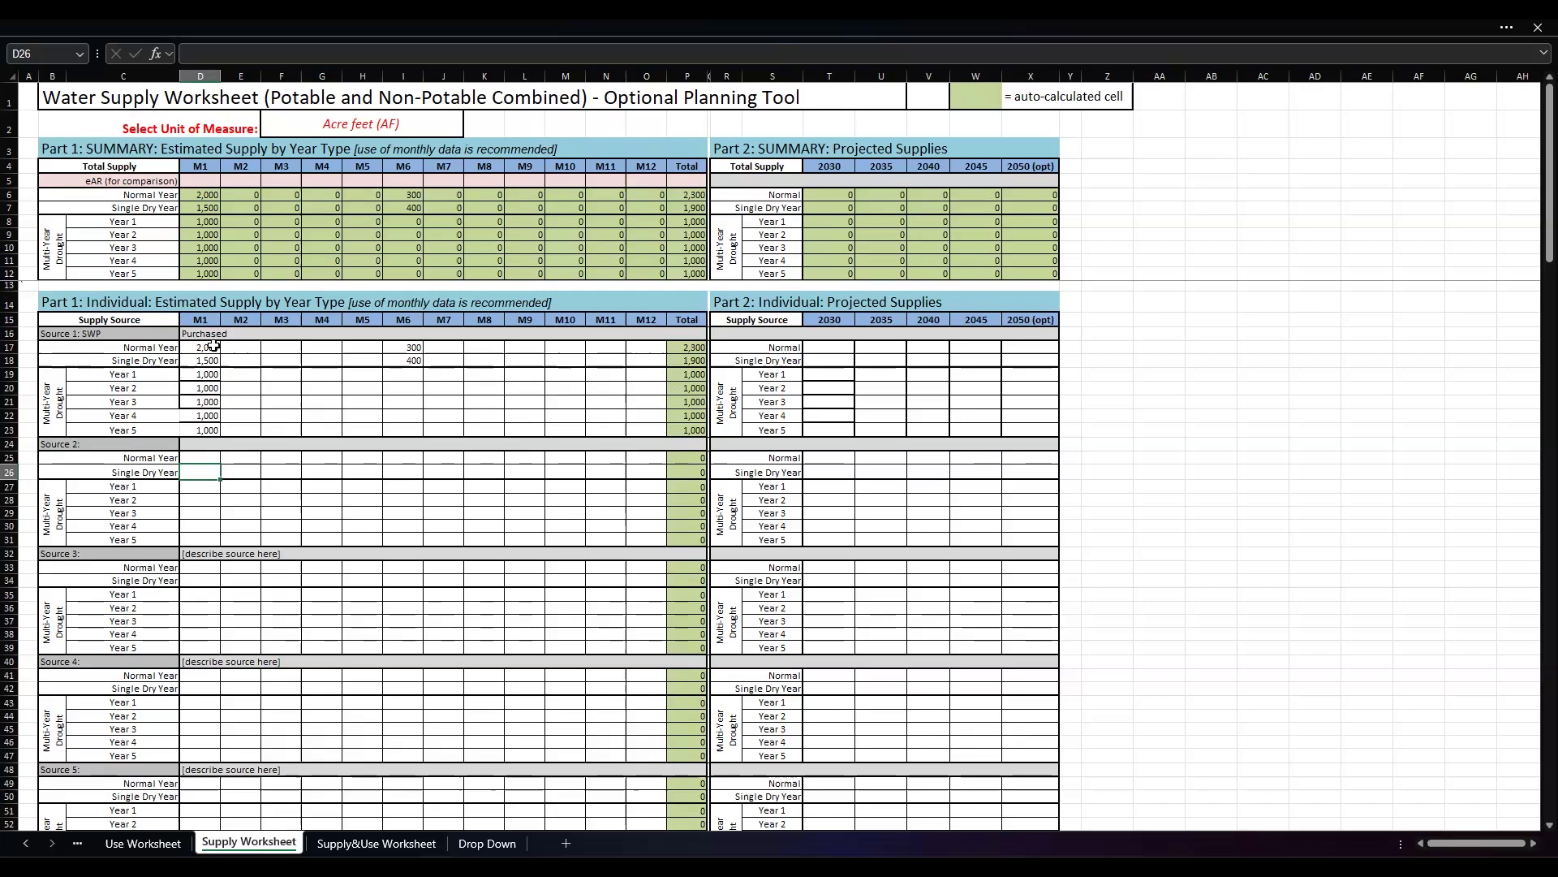
click(173, 460)
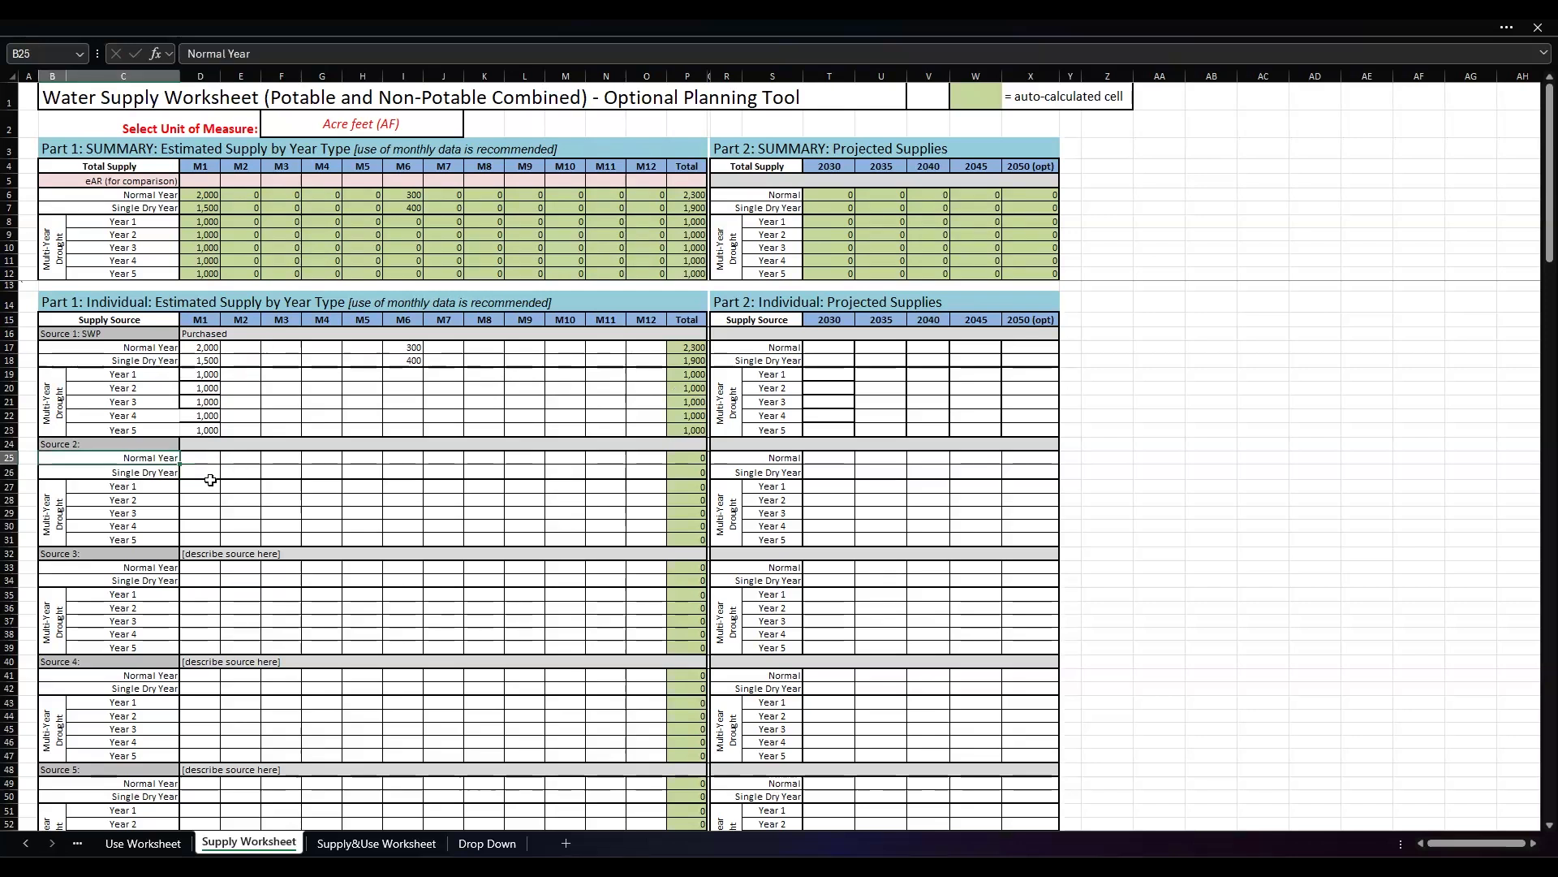
double_click(128, 447)
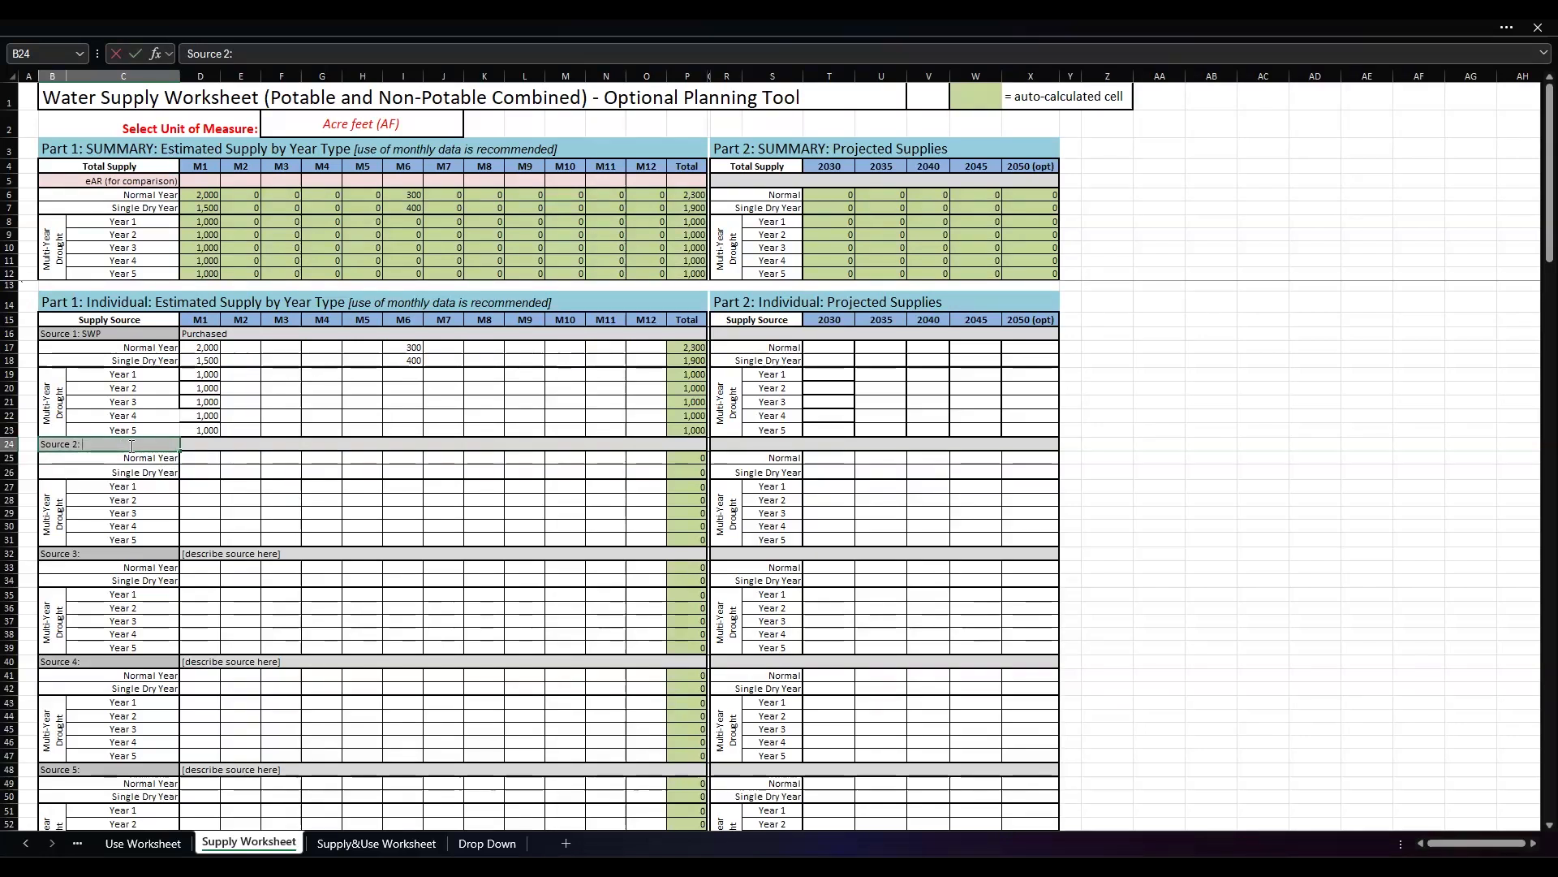
text(BasinX)
click(218, 446)
text(Groundwater)
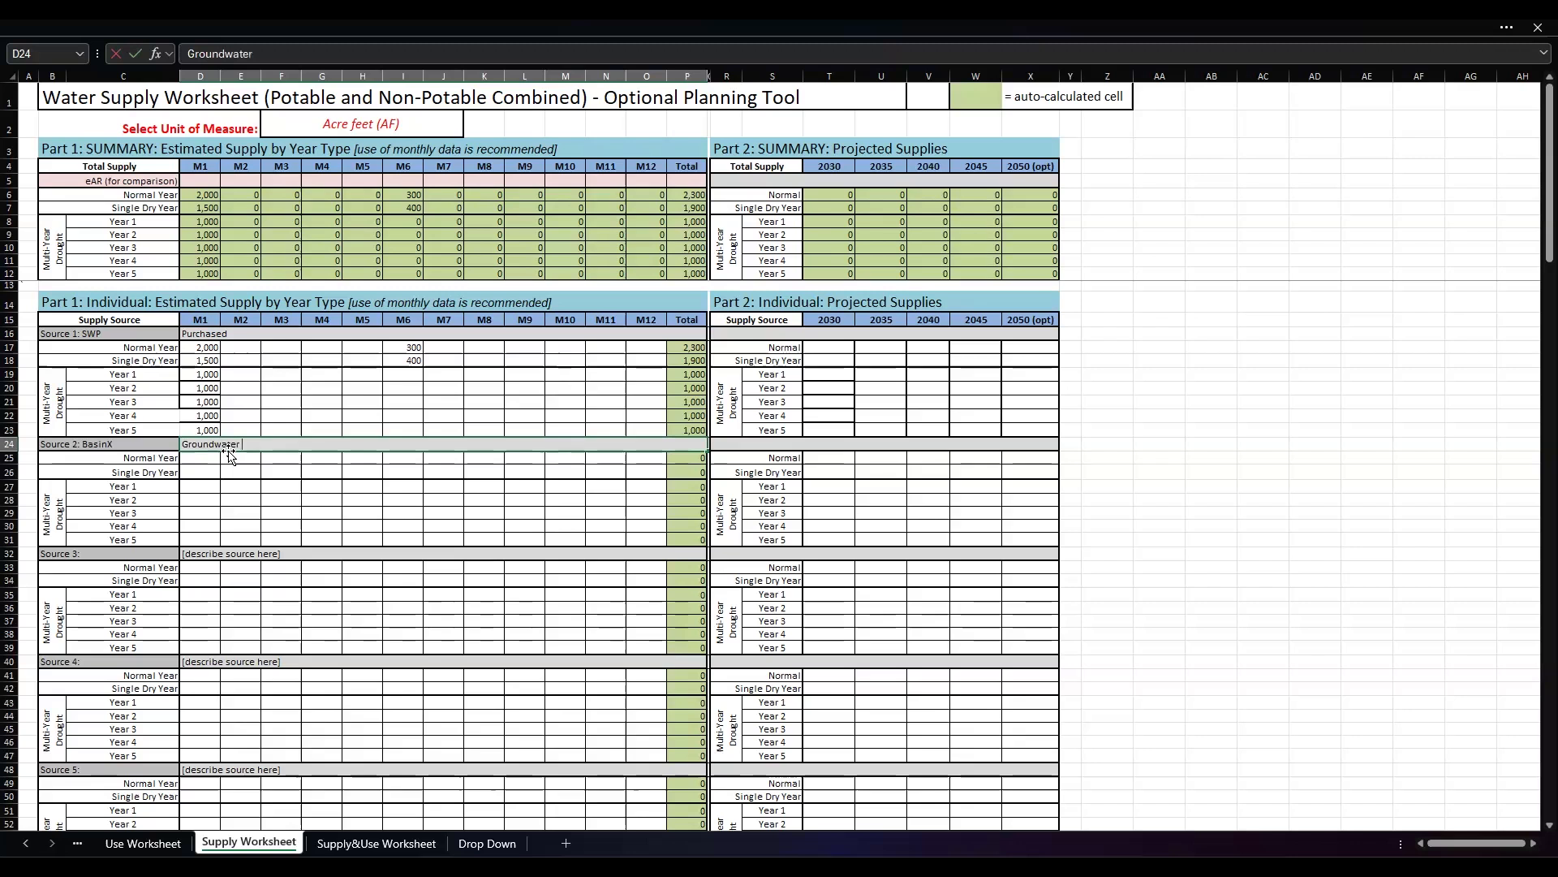
key(BackSpace)
key(BackSpace)
click(241, 486)
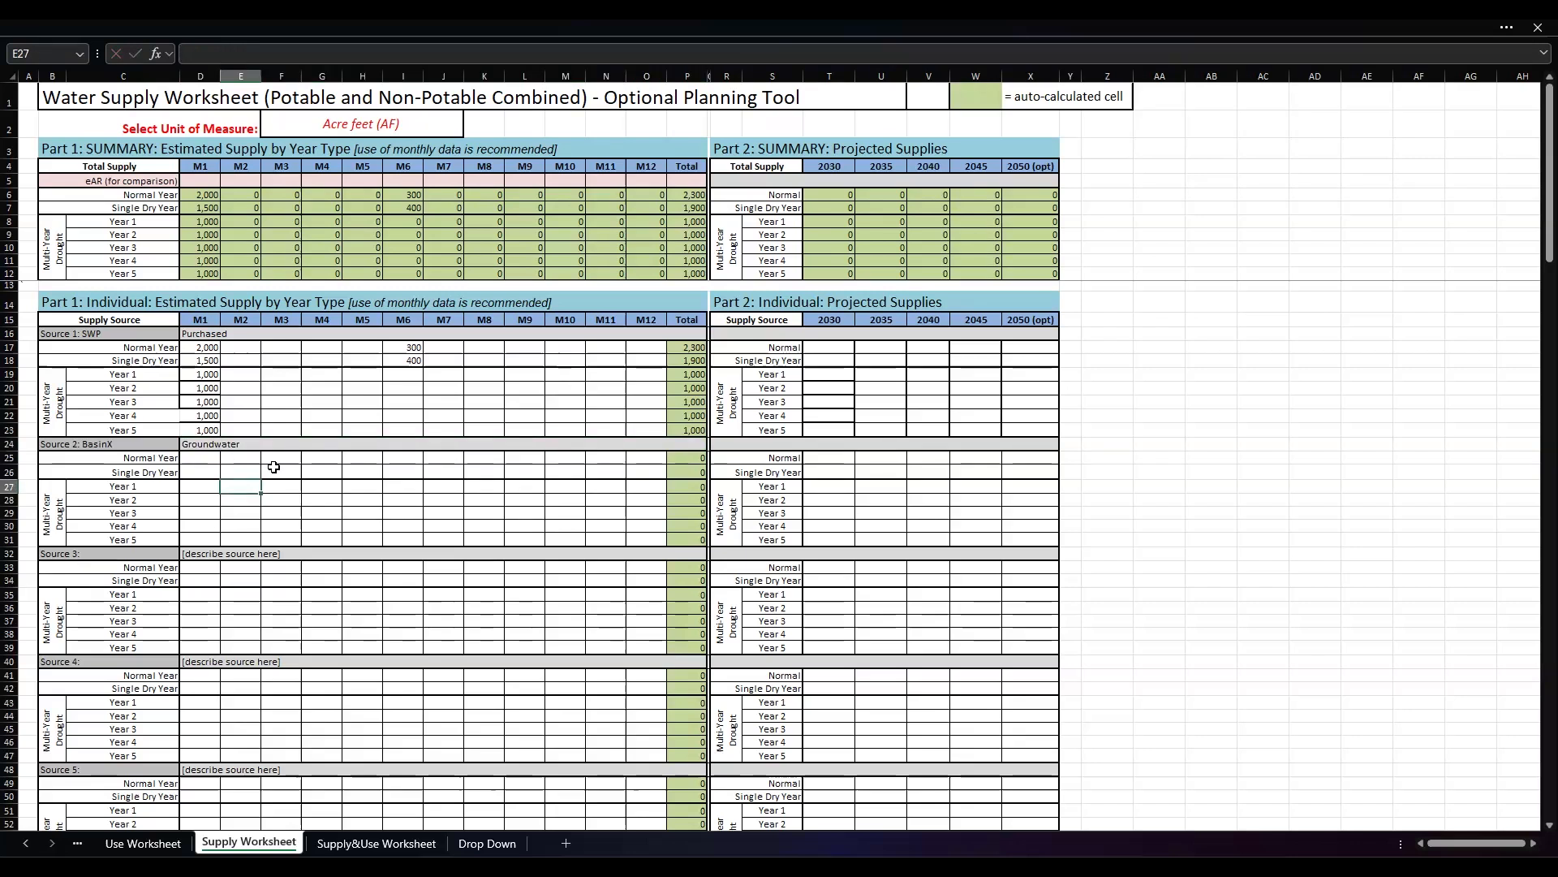
Step: Enter 300 as the M1 Normal Year supply for Source 2
click(206, 458)
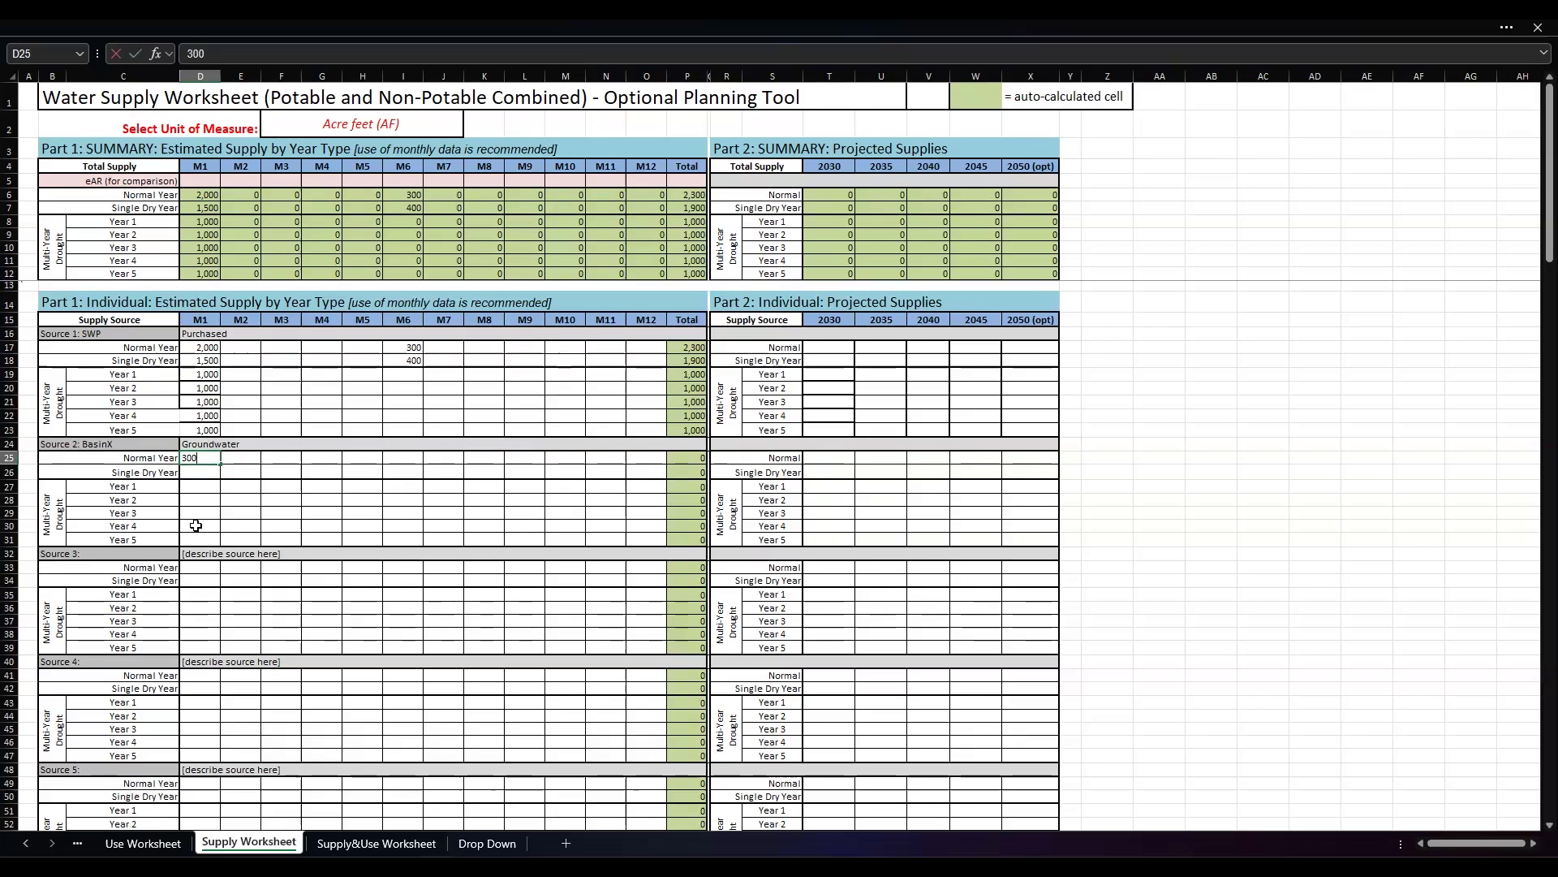
key(Return)
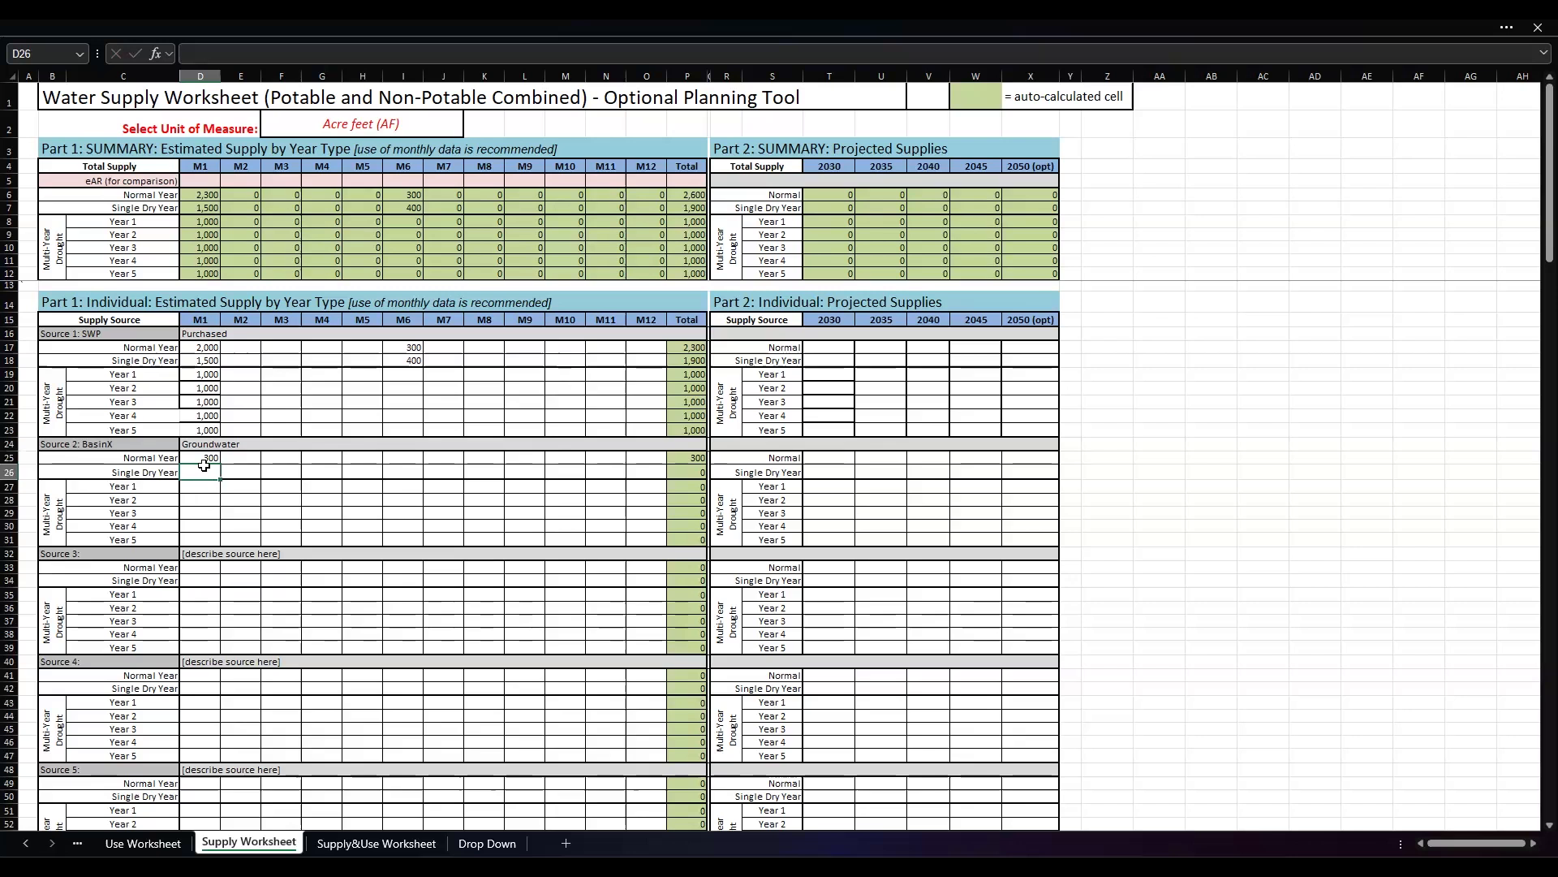
click(190, 458)
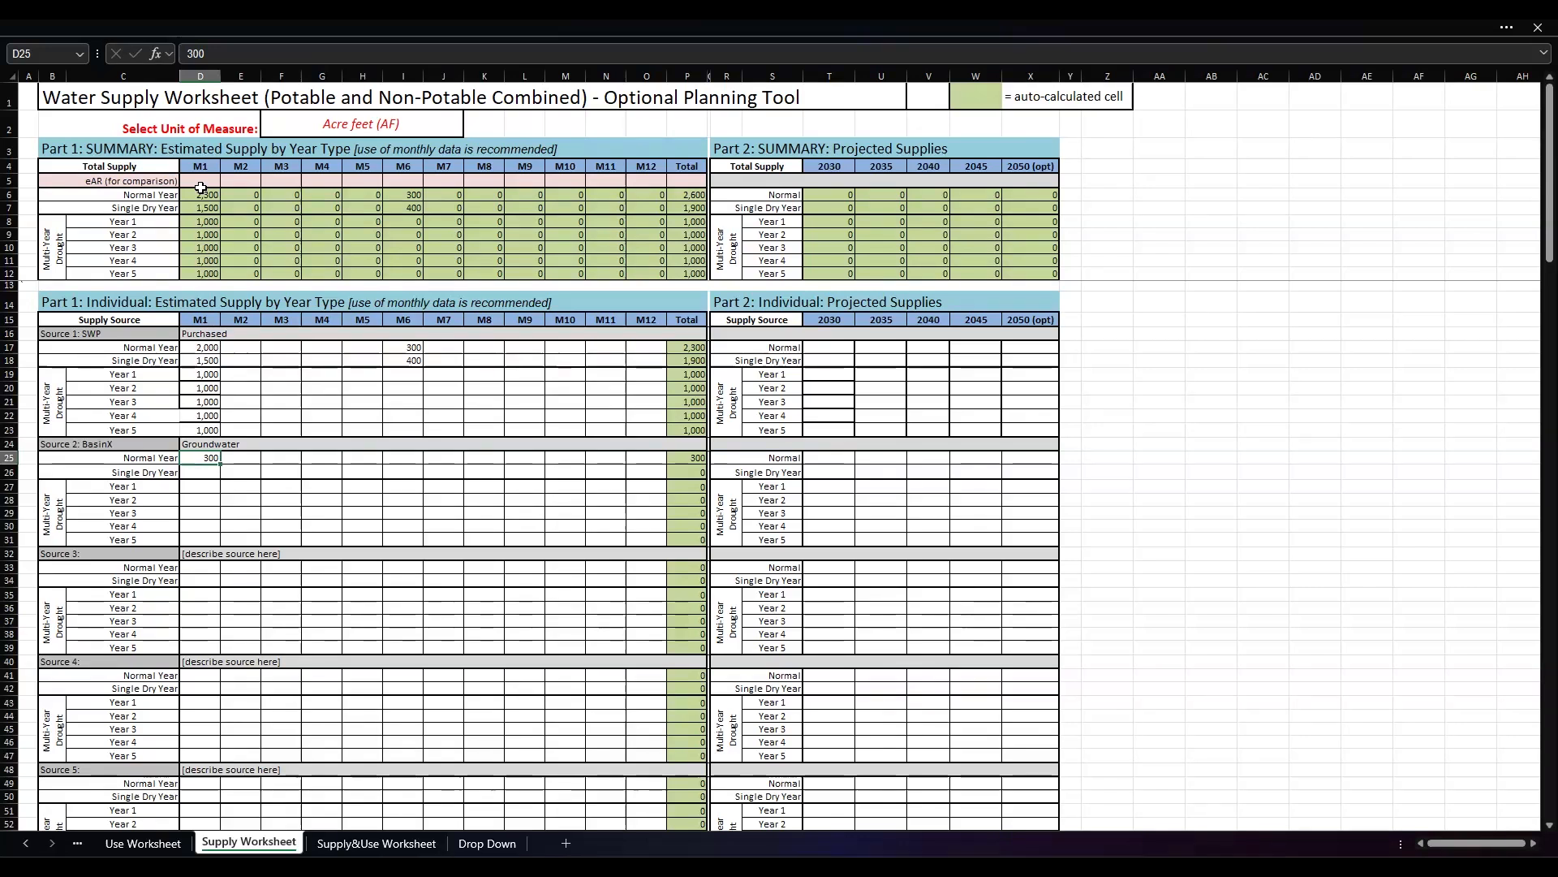
Step: Trace which source cells feed the M1 Normal Year formula in the supply summary
click(201, 195)
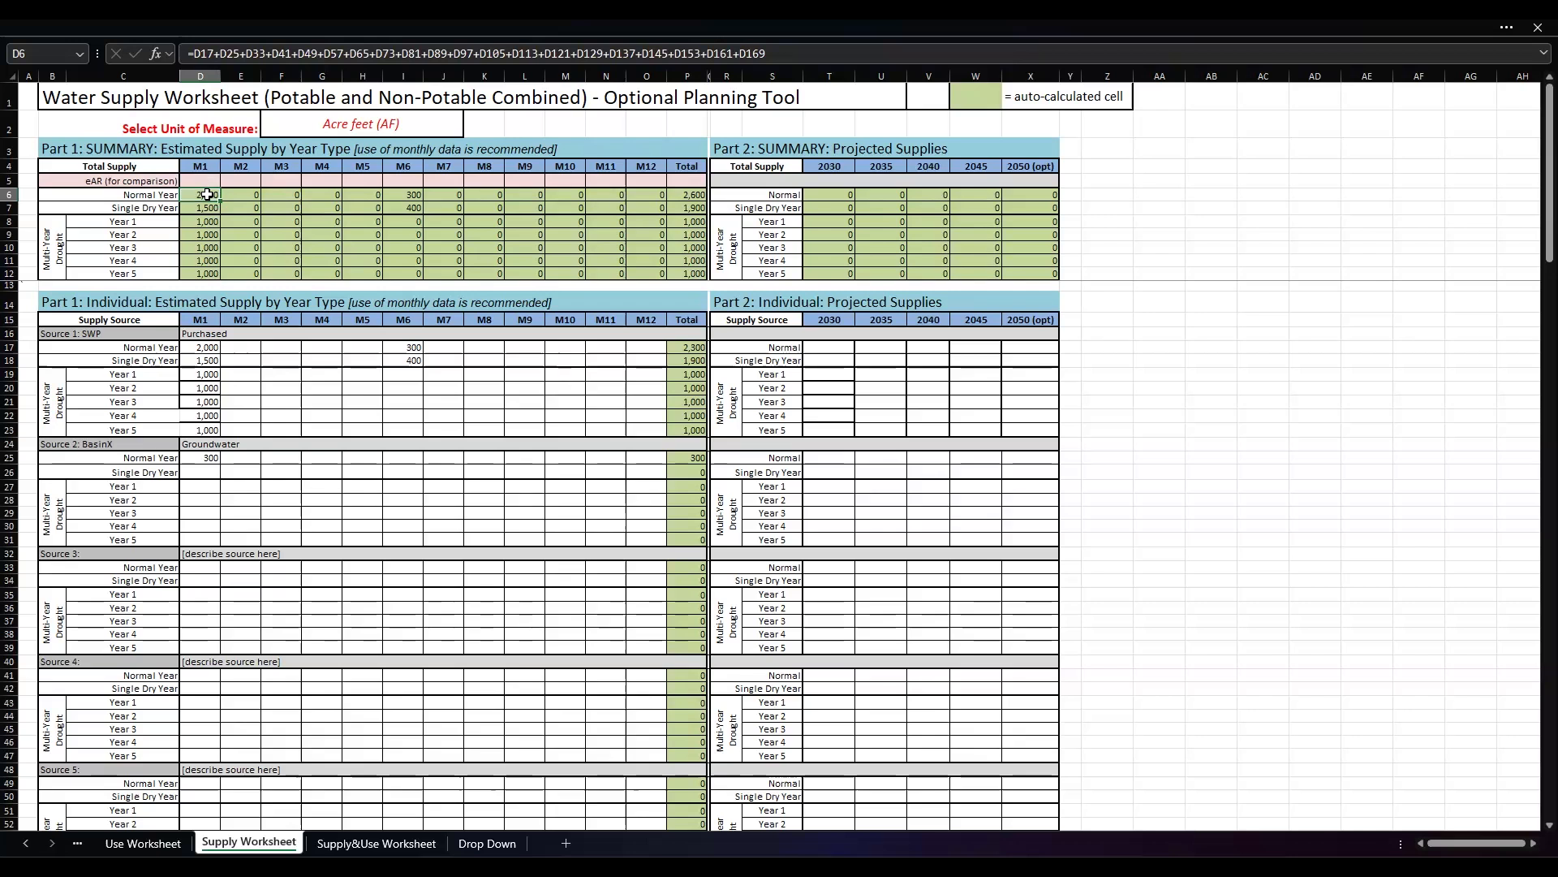
click(226, 52)
scroll(212, 486, down, 1)
scroll(212, 486, down, 7)
scroll(273, 476, up, 8)
click(277, 387)
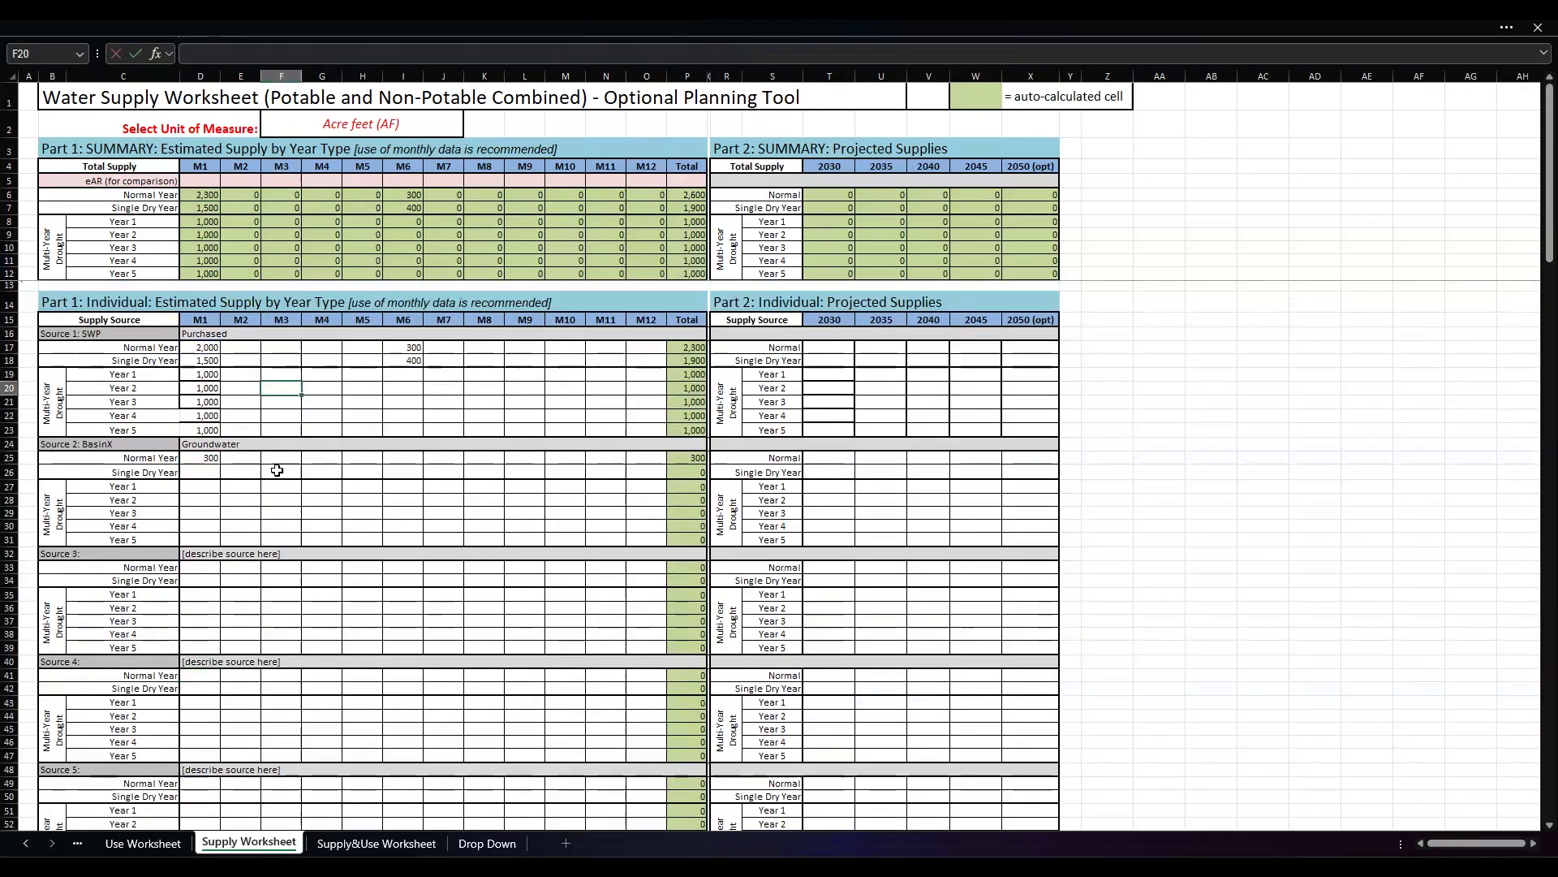
click(409, 347)
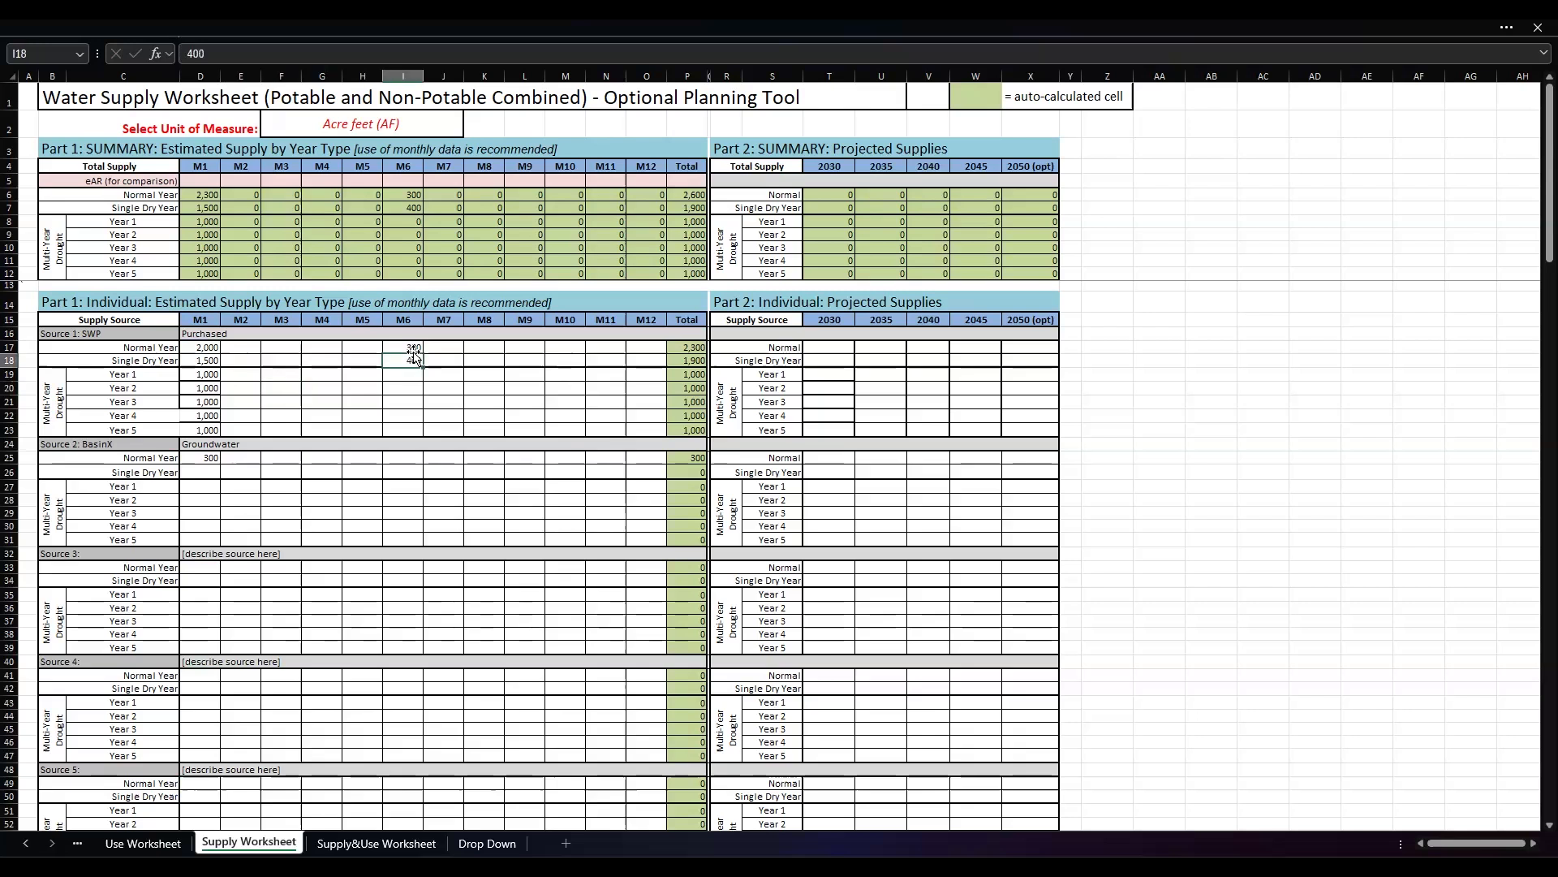
click(406, 459)
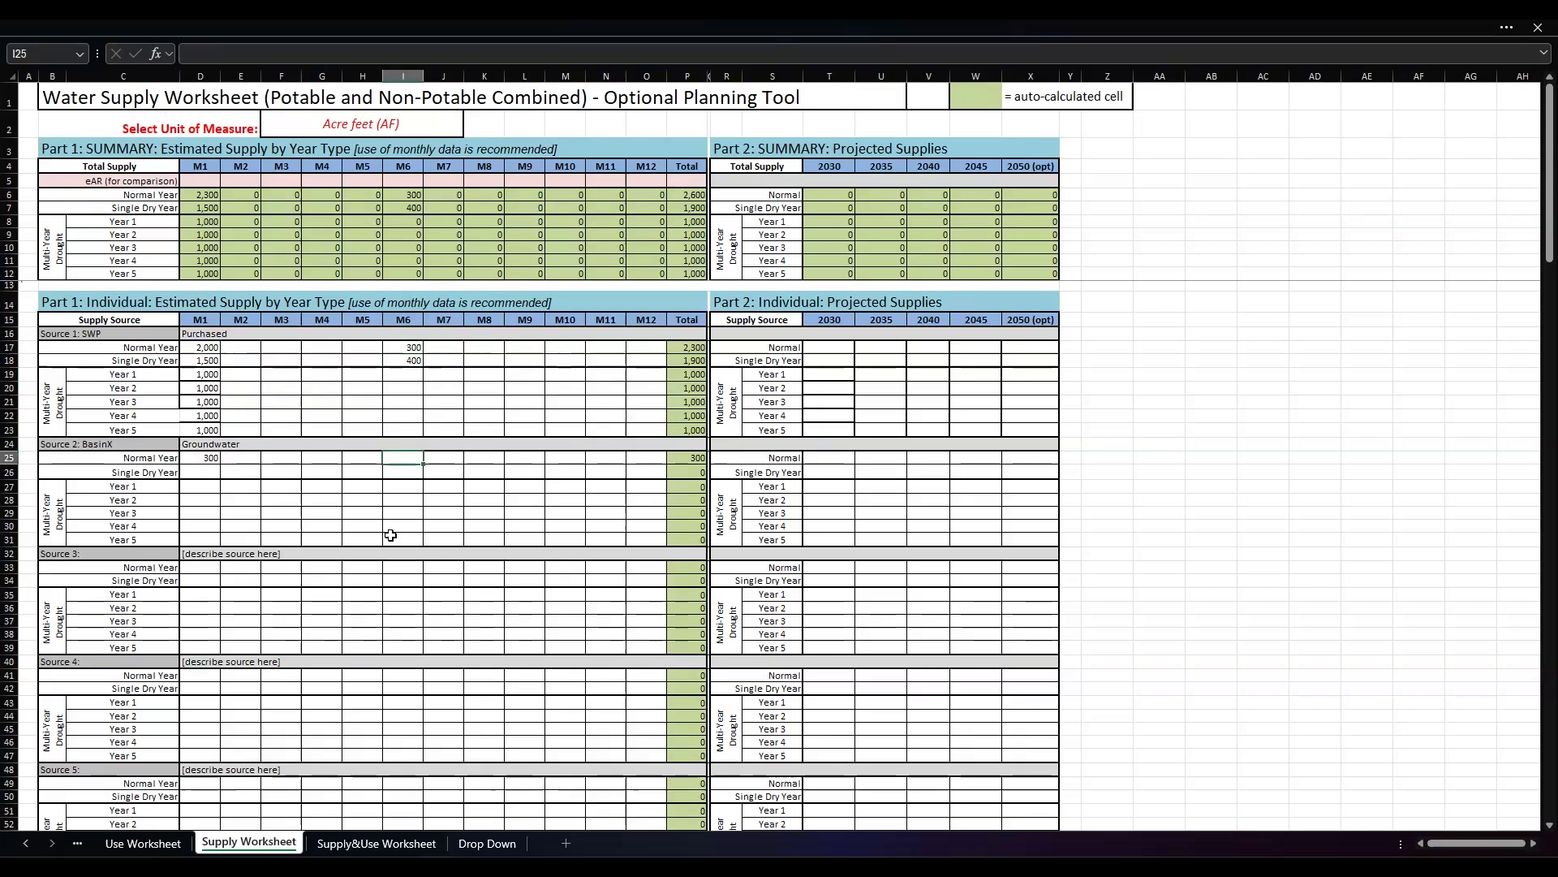
text(5000)
click(453, 502)
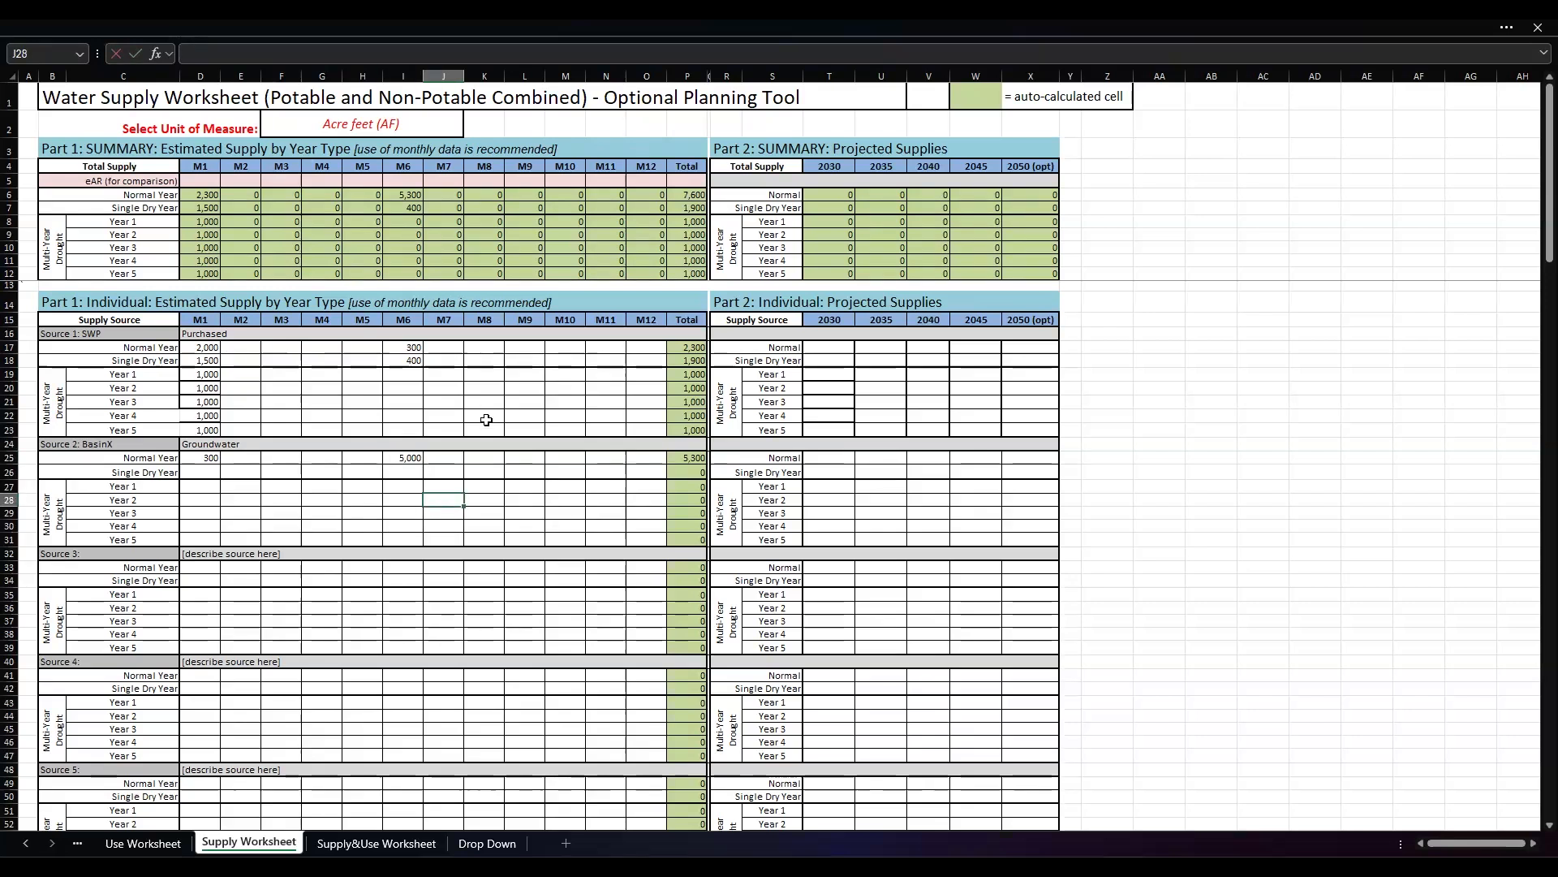
Step: Enter 500 as the M6 Normal Year supply for Source 2
click(417, 456)
text(500)
key(Return)
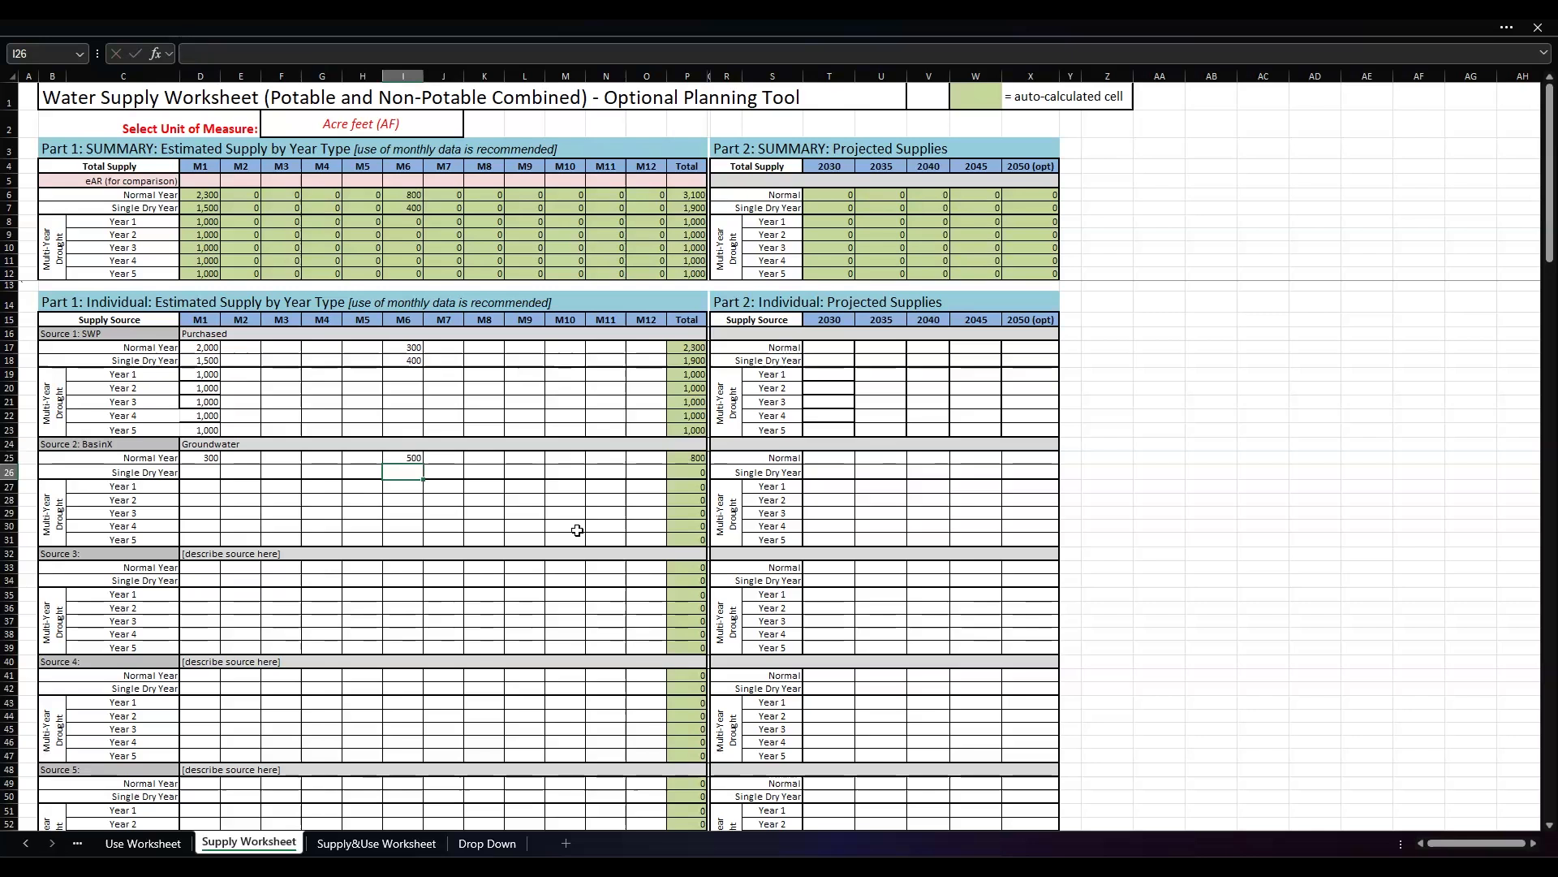
Step: Examine the M6 Normal Year summary formula and the source cells it references
click(411, 455)
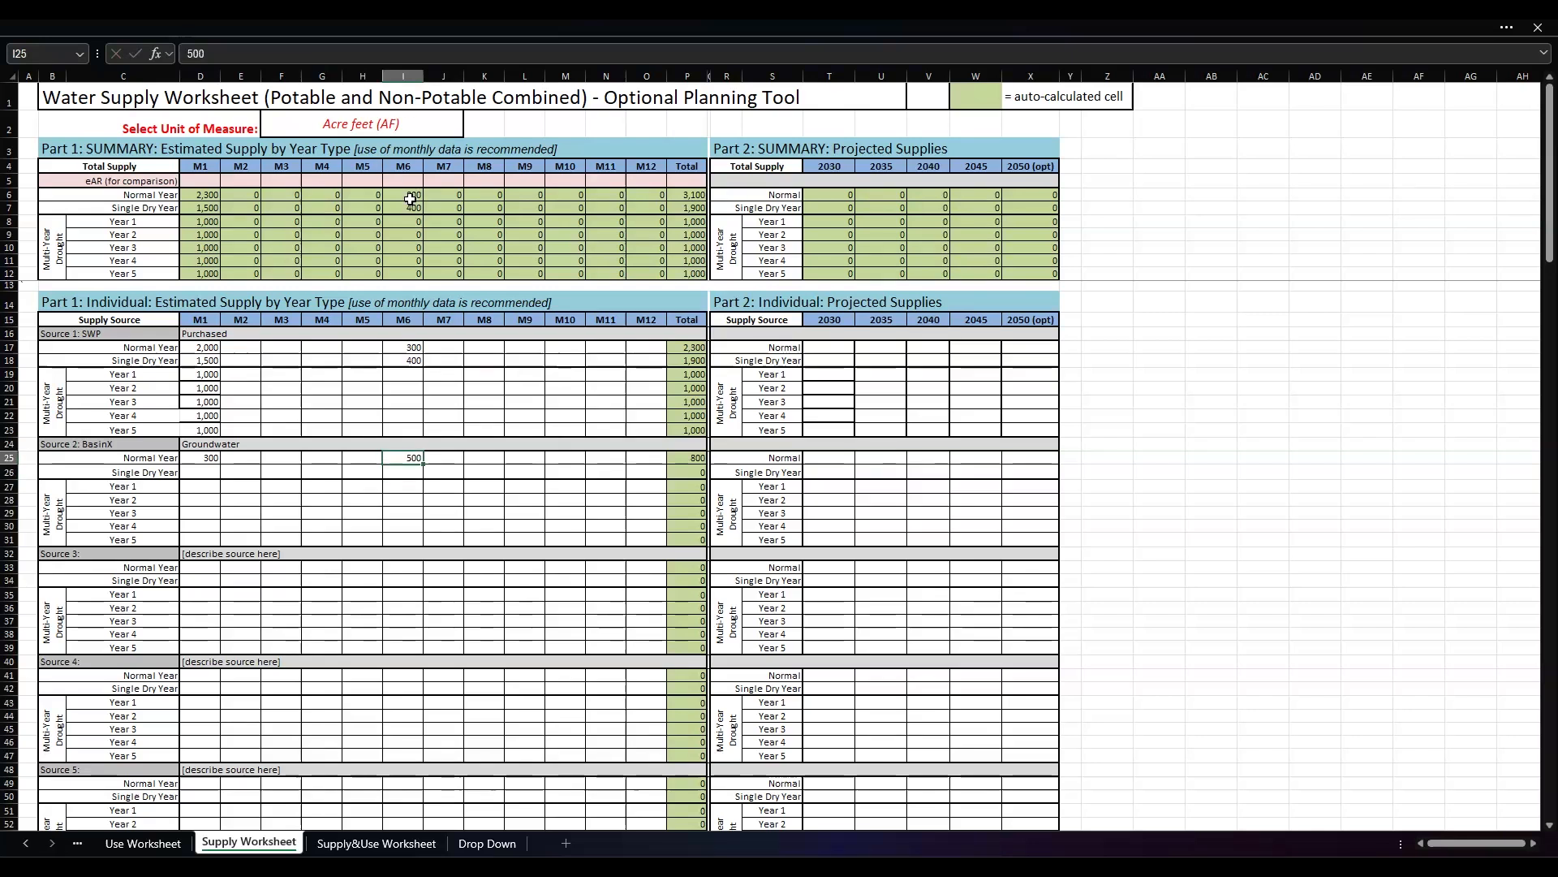
click(413, 193)
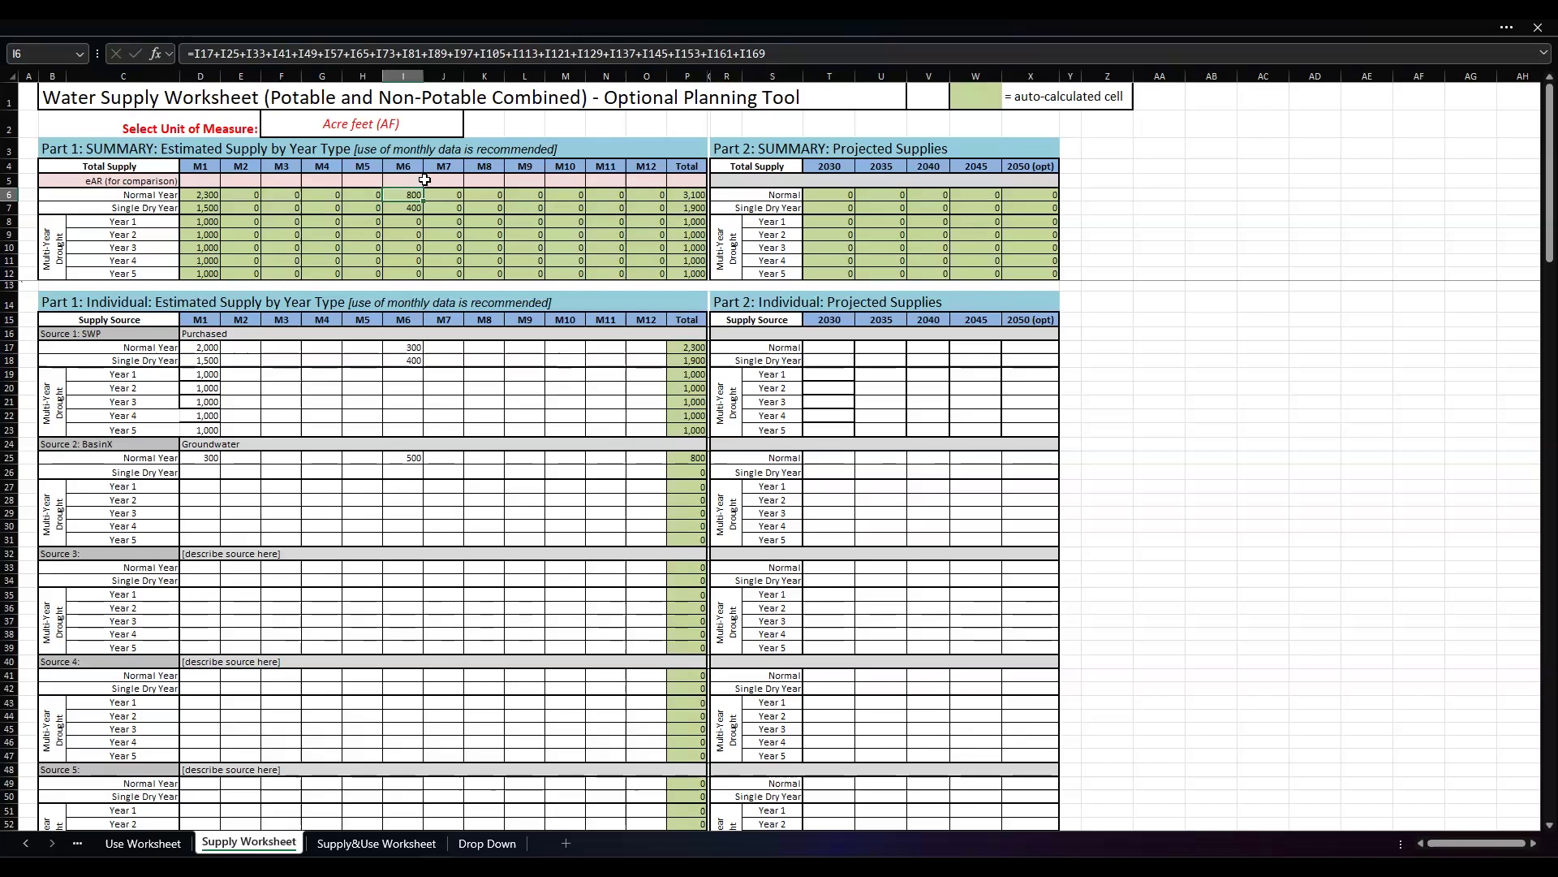
click(228, 52)
scroll(410, 483, down, 4)
scroll(410, 483, down, 3)
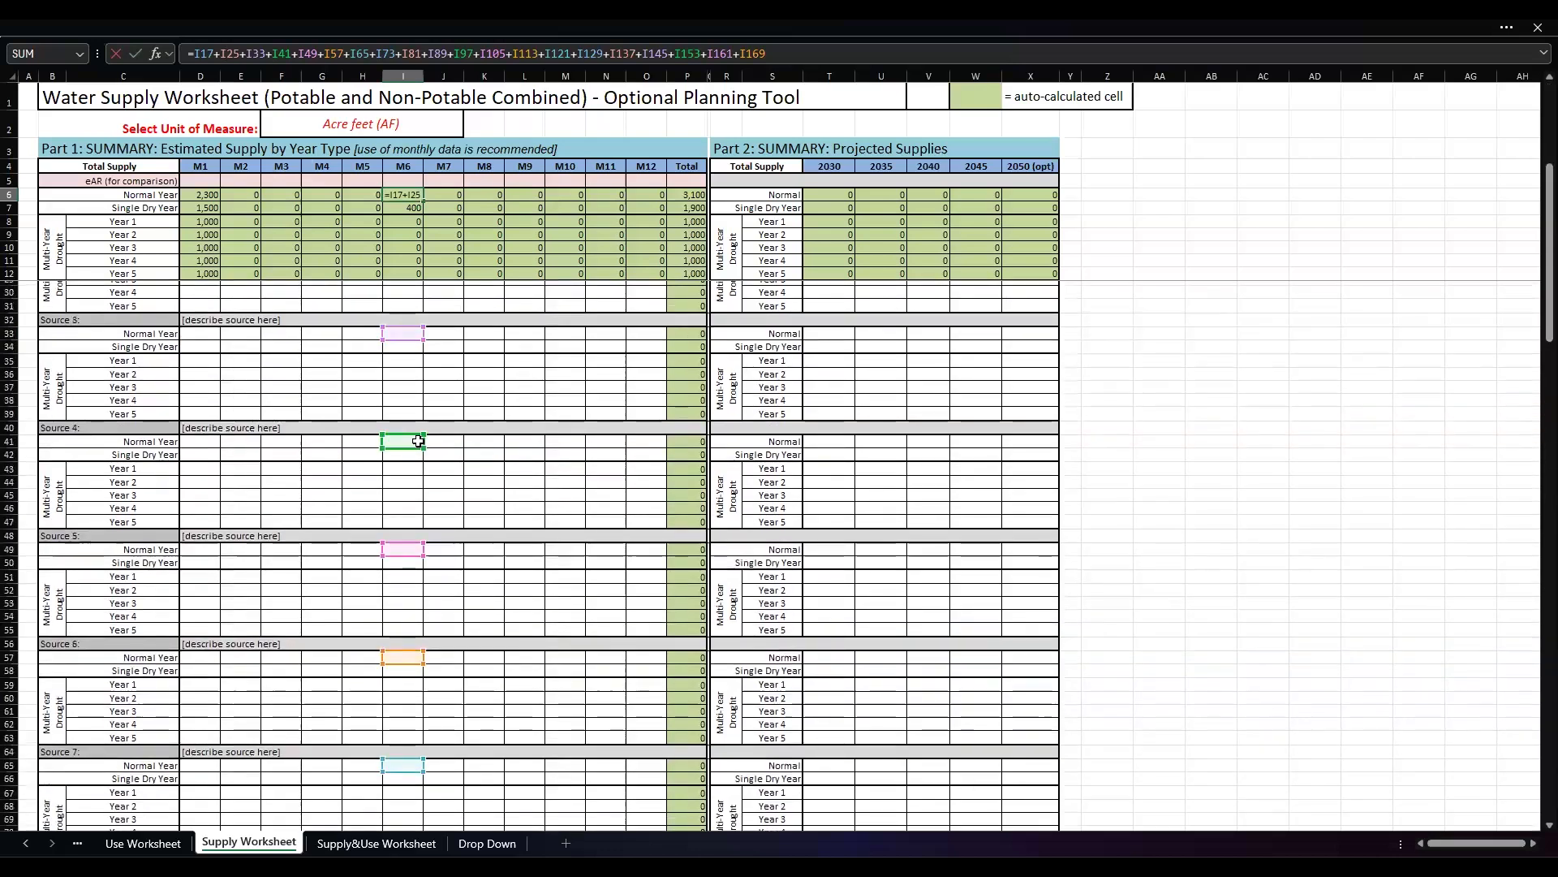
scroll(414, 438, up, 6)
click(469, 415)
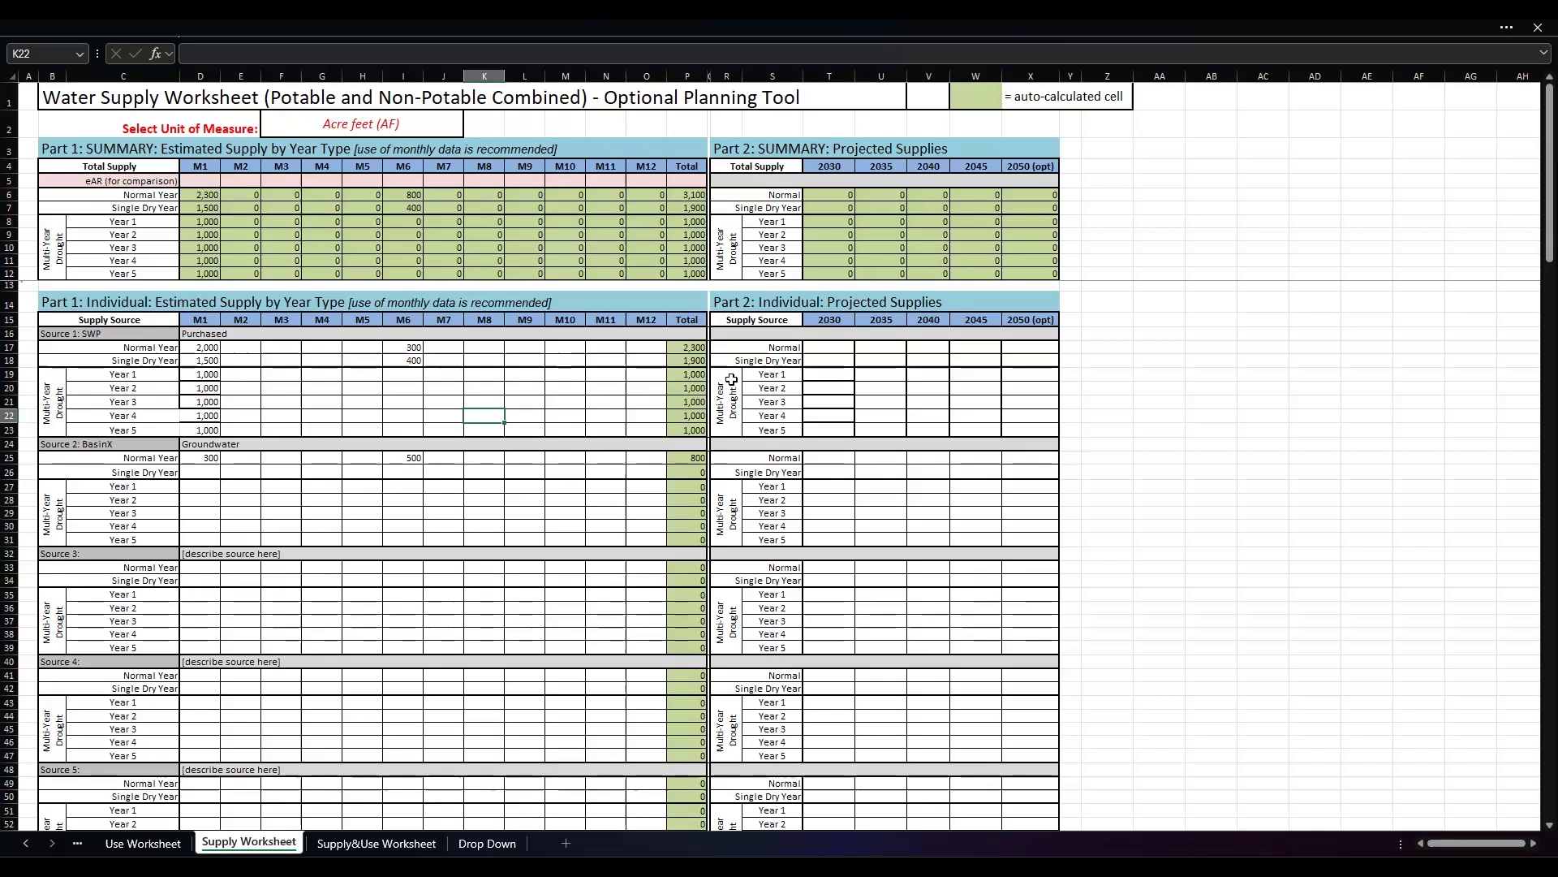
Step: Enter 400 as the 2030 Normal projected supply for Source 1 in Part 2
click(885, 375)
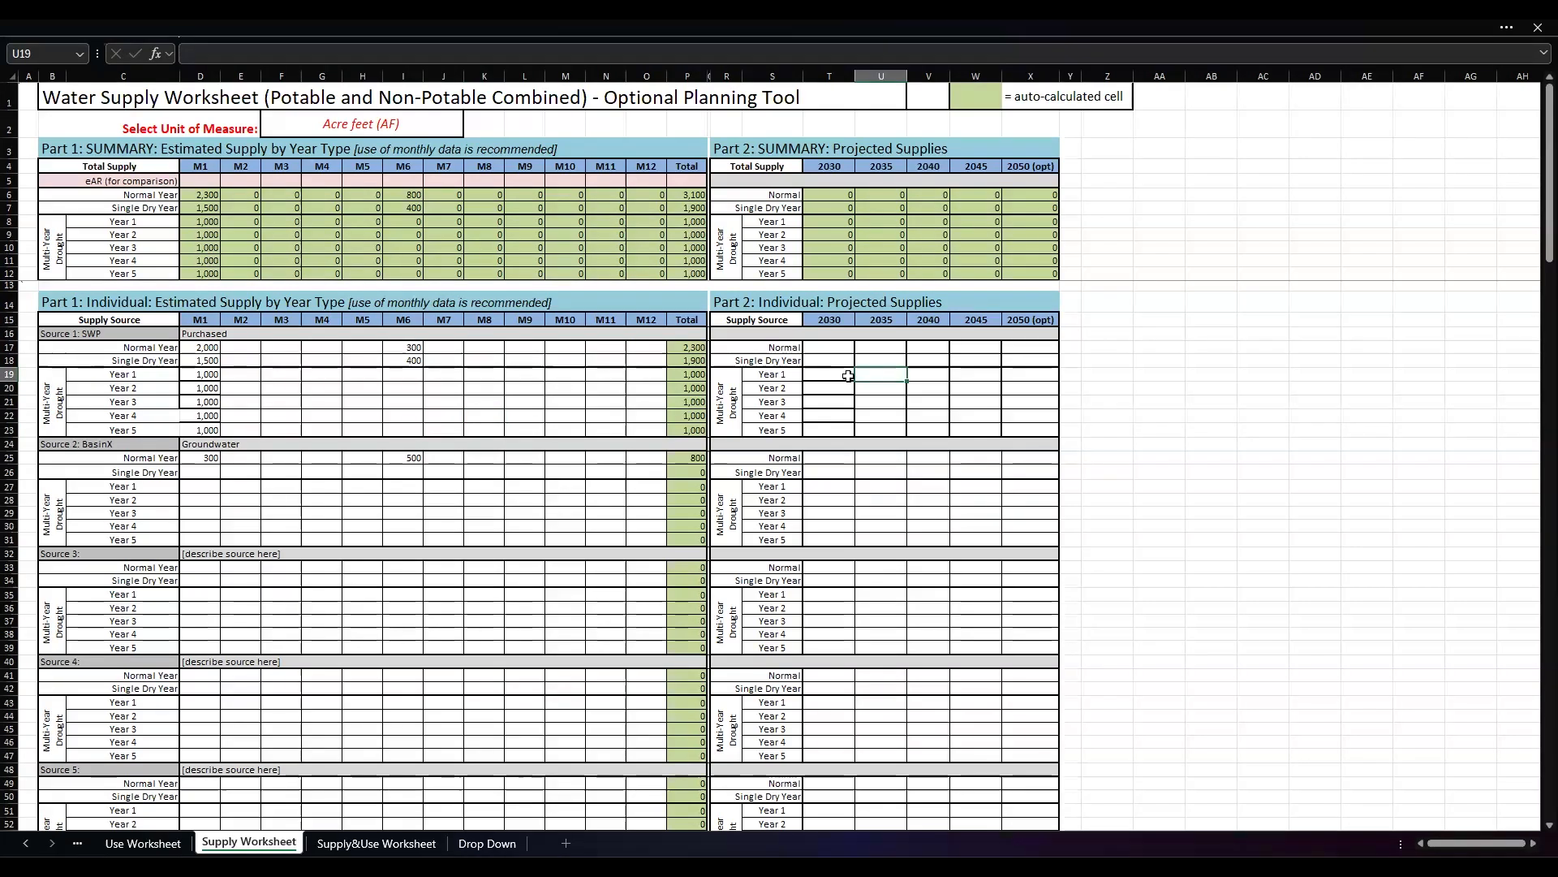
click(843, 349)
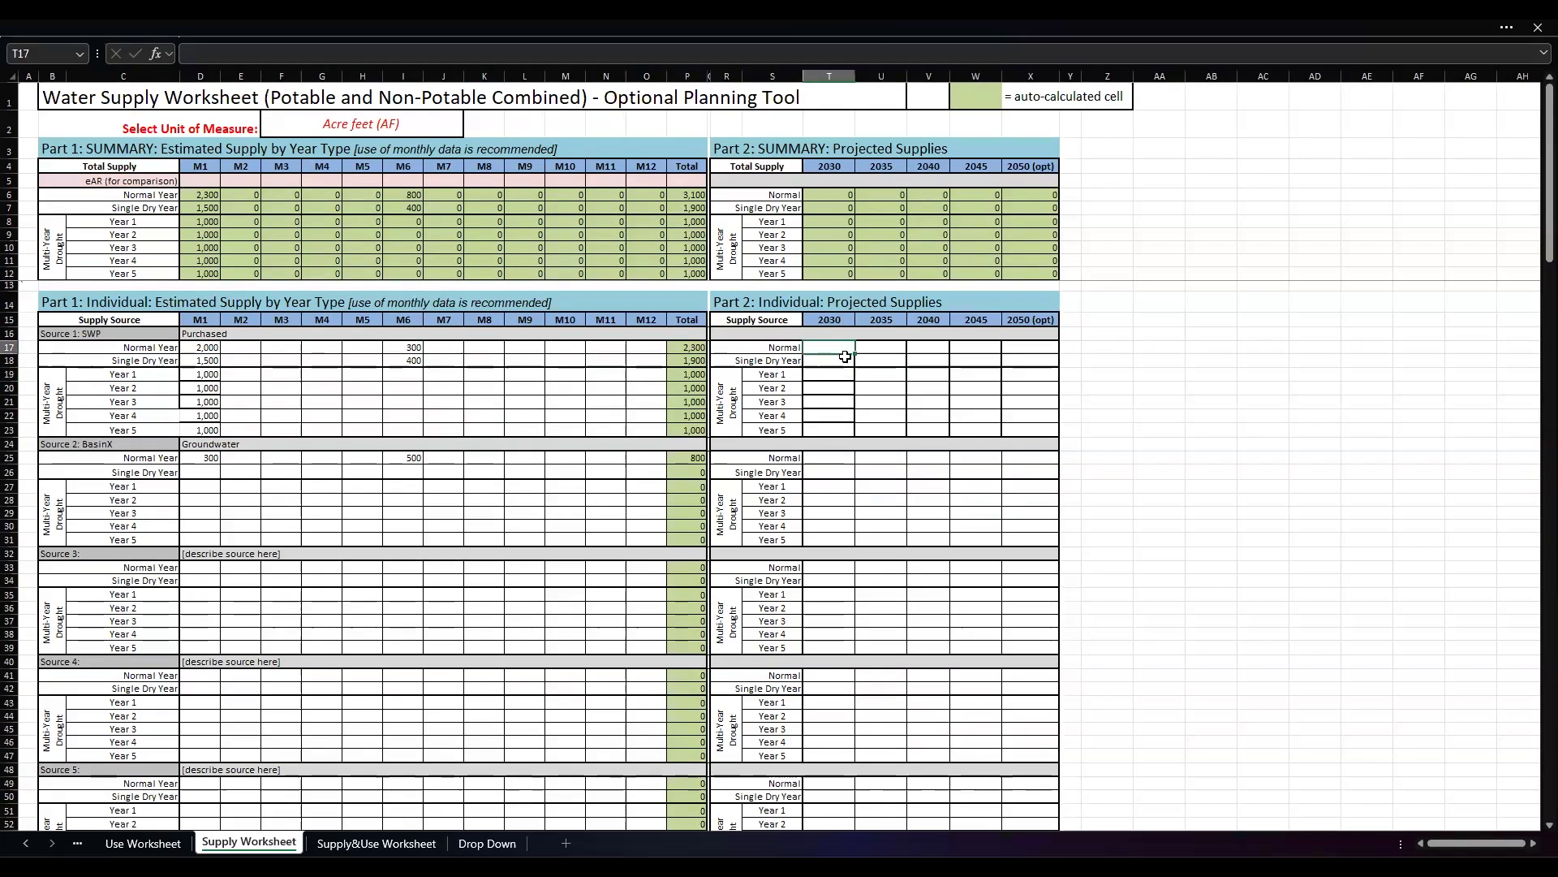
text(400)
click(891, 375)
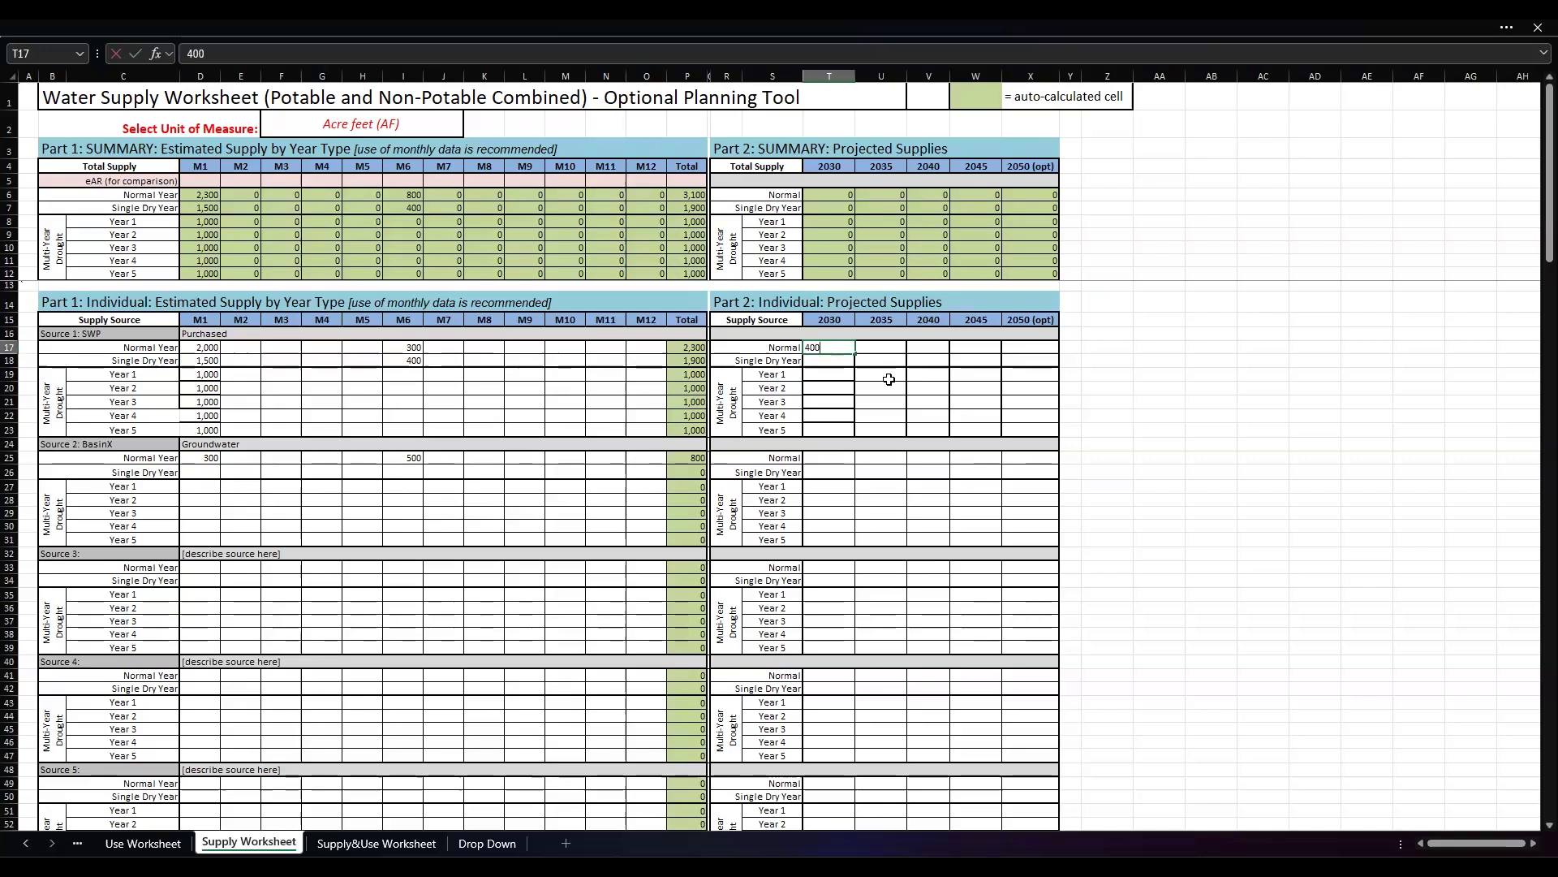
click(839, 344)
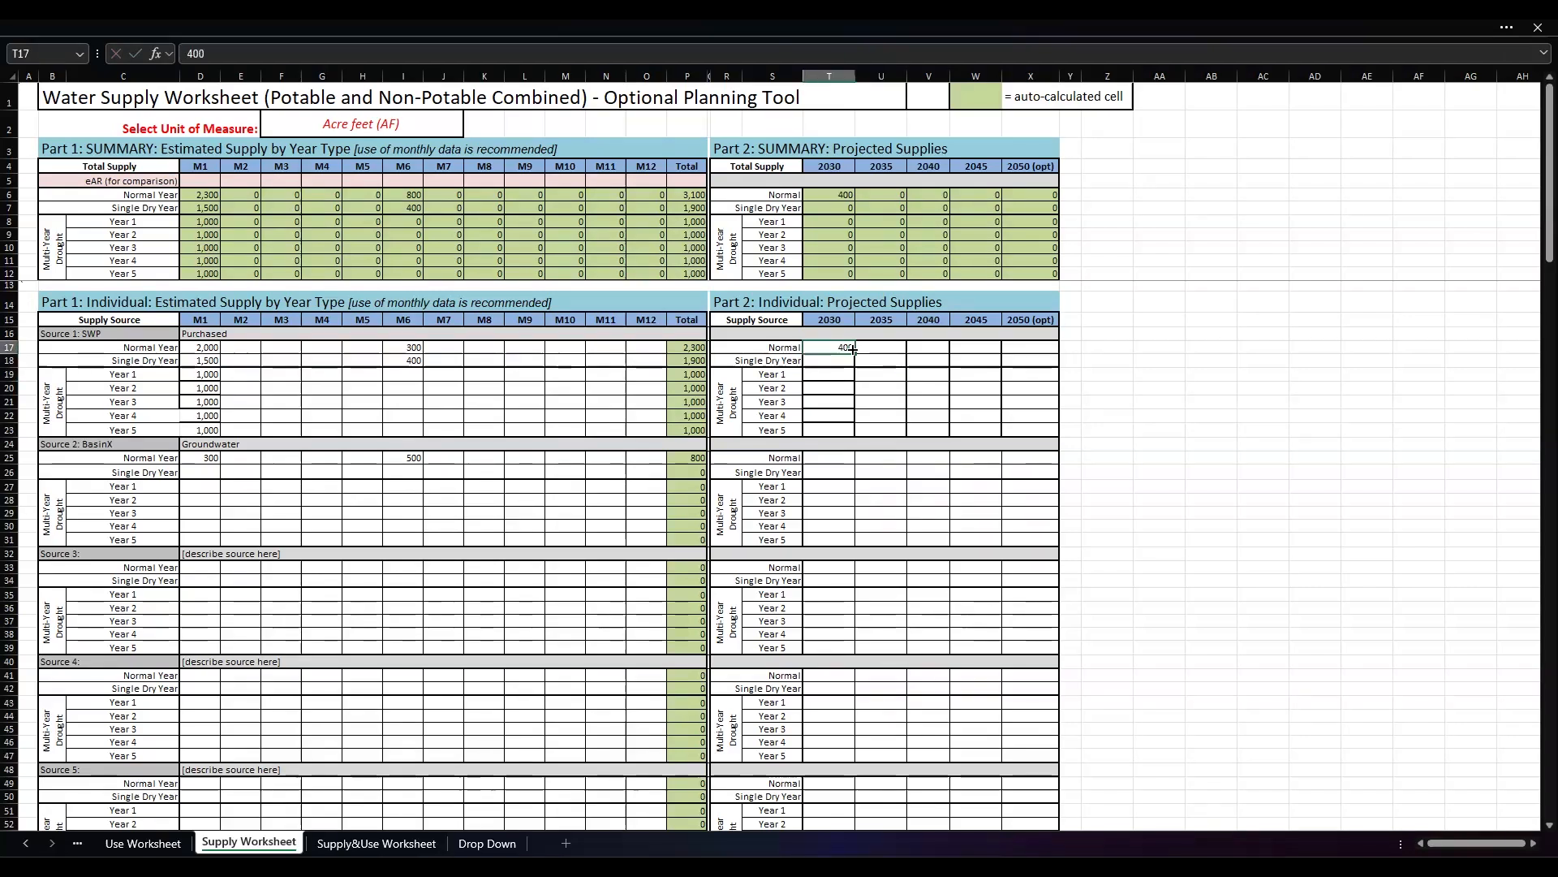
Step: Fill the Source 1 Normal projection of 400 through 2050 and enter 400 for Source 2 Normal in every year from 2030 to 2050
drag(854, 353, 1005, 364)
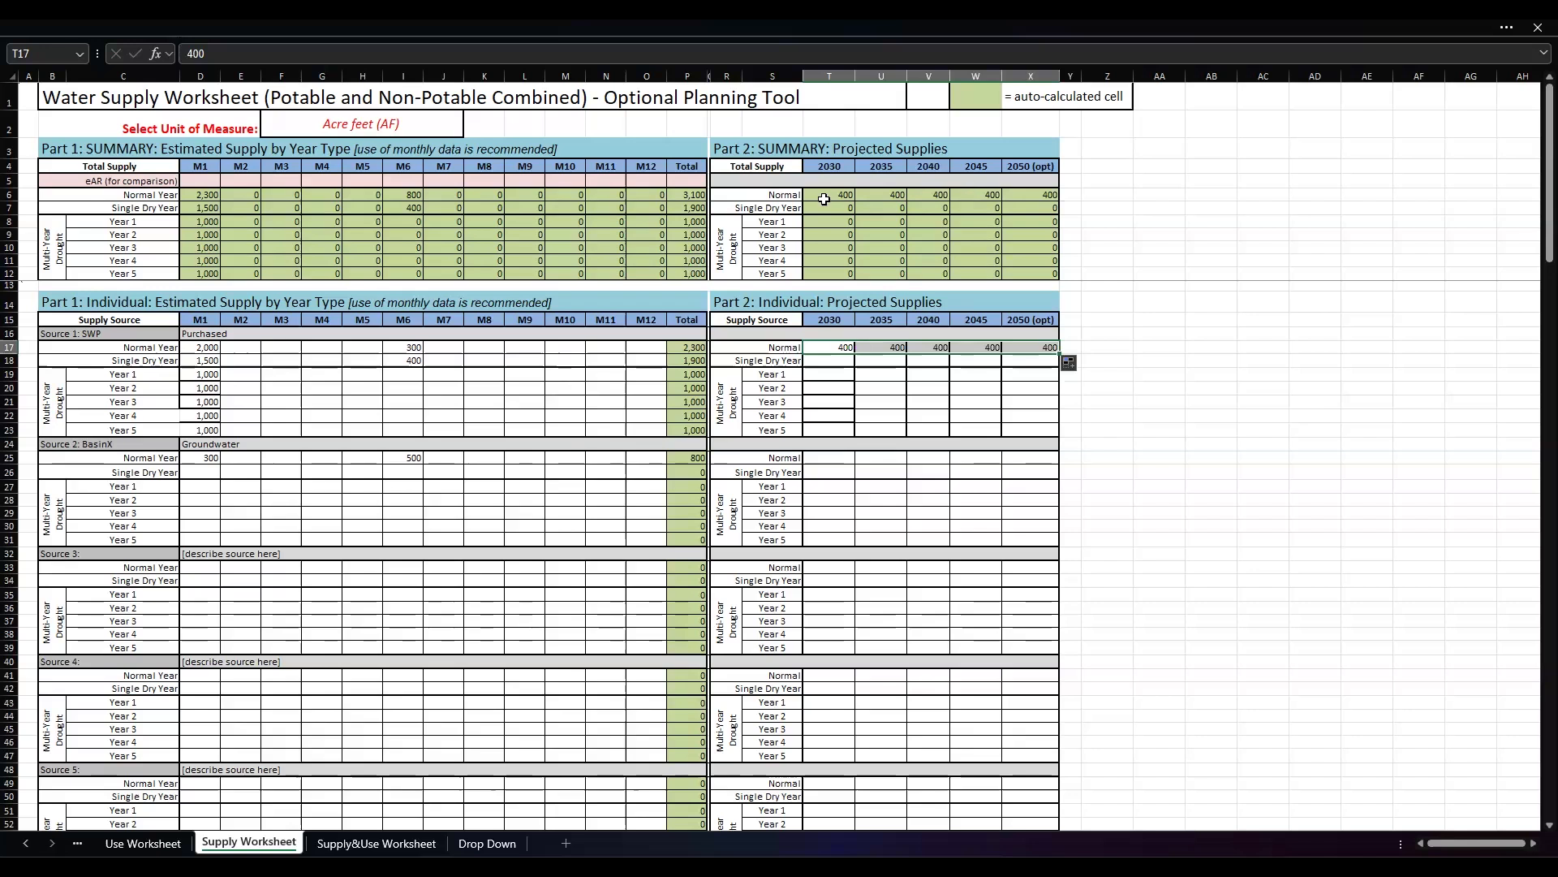
click(823, 456)
text(400)
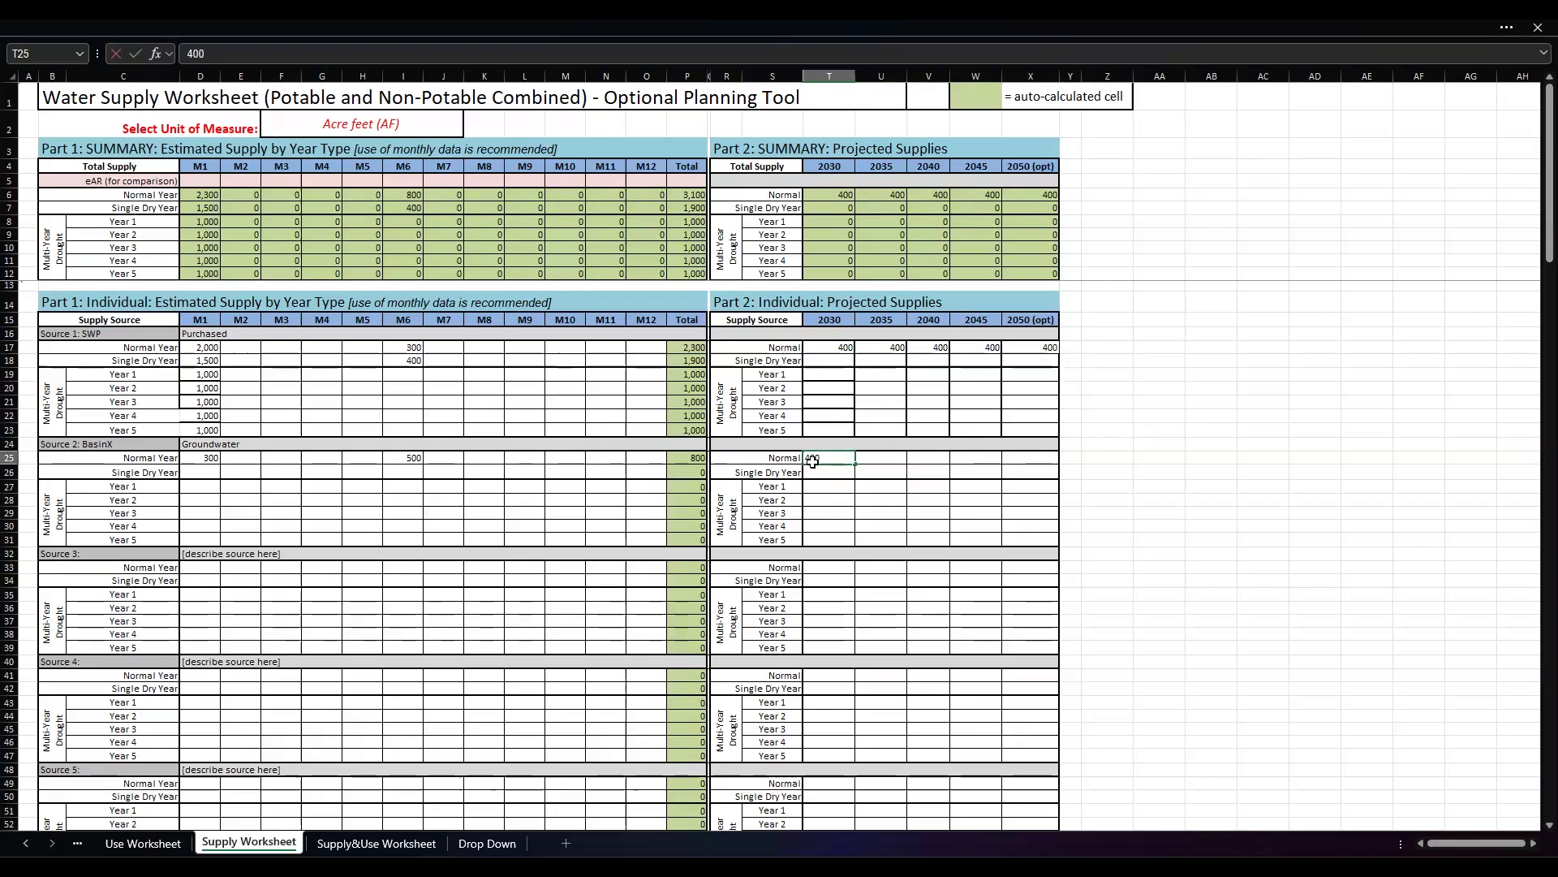
key(ctrl+Return)
drag(855, 464, 1047, 460)
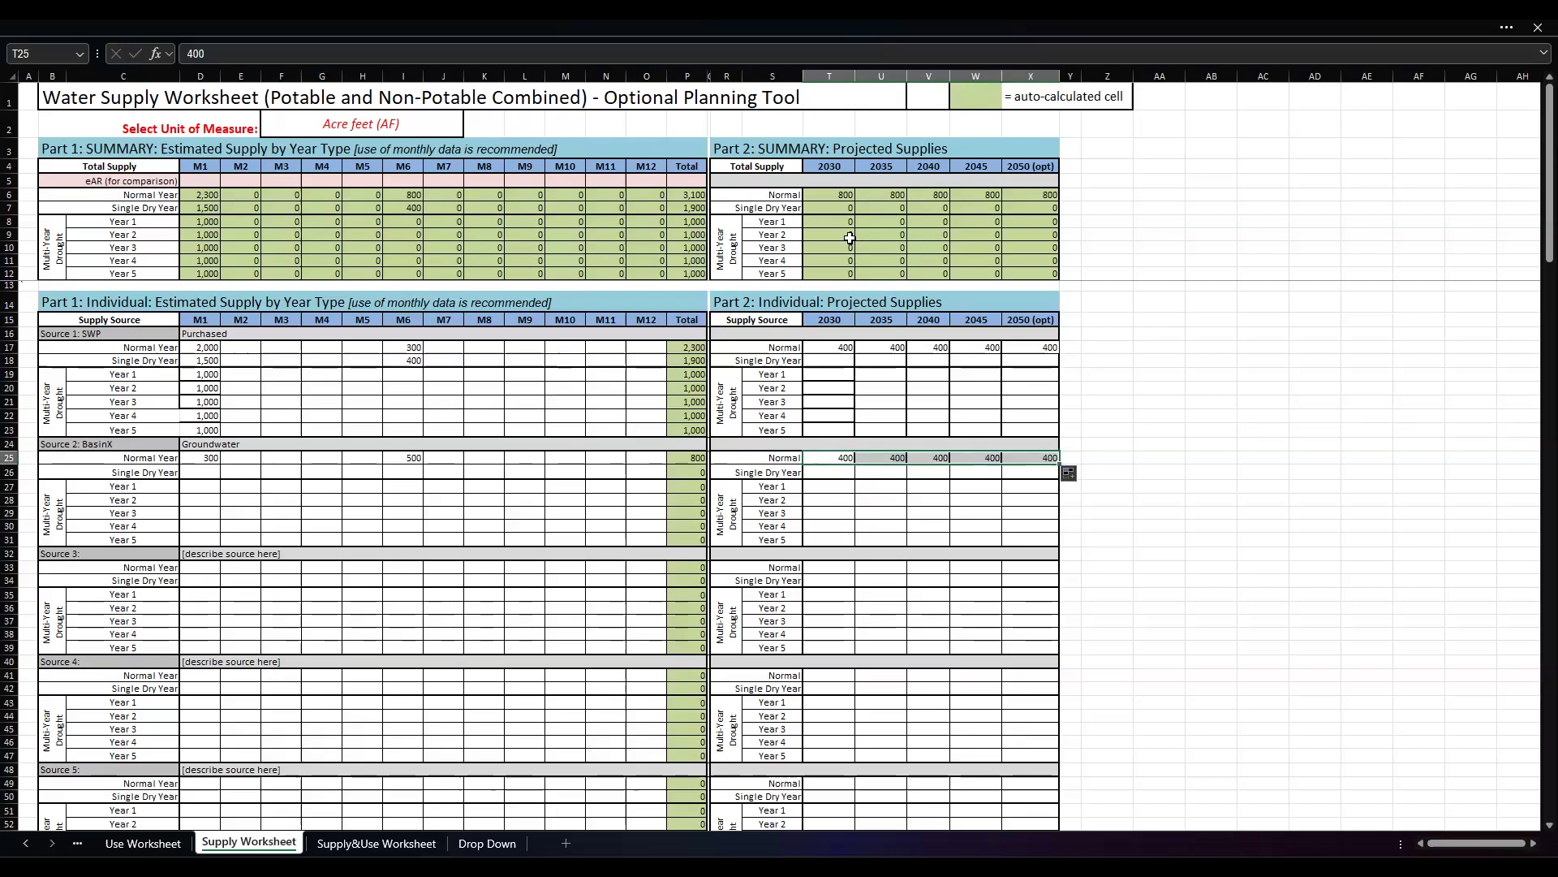
Step: Set Source 2's 2050 Normal projected supply to 300 and check the 2050 Normal summary formula
click(1043, 461)
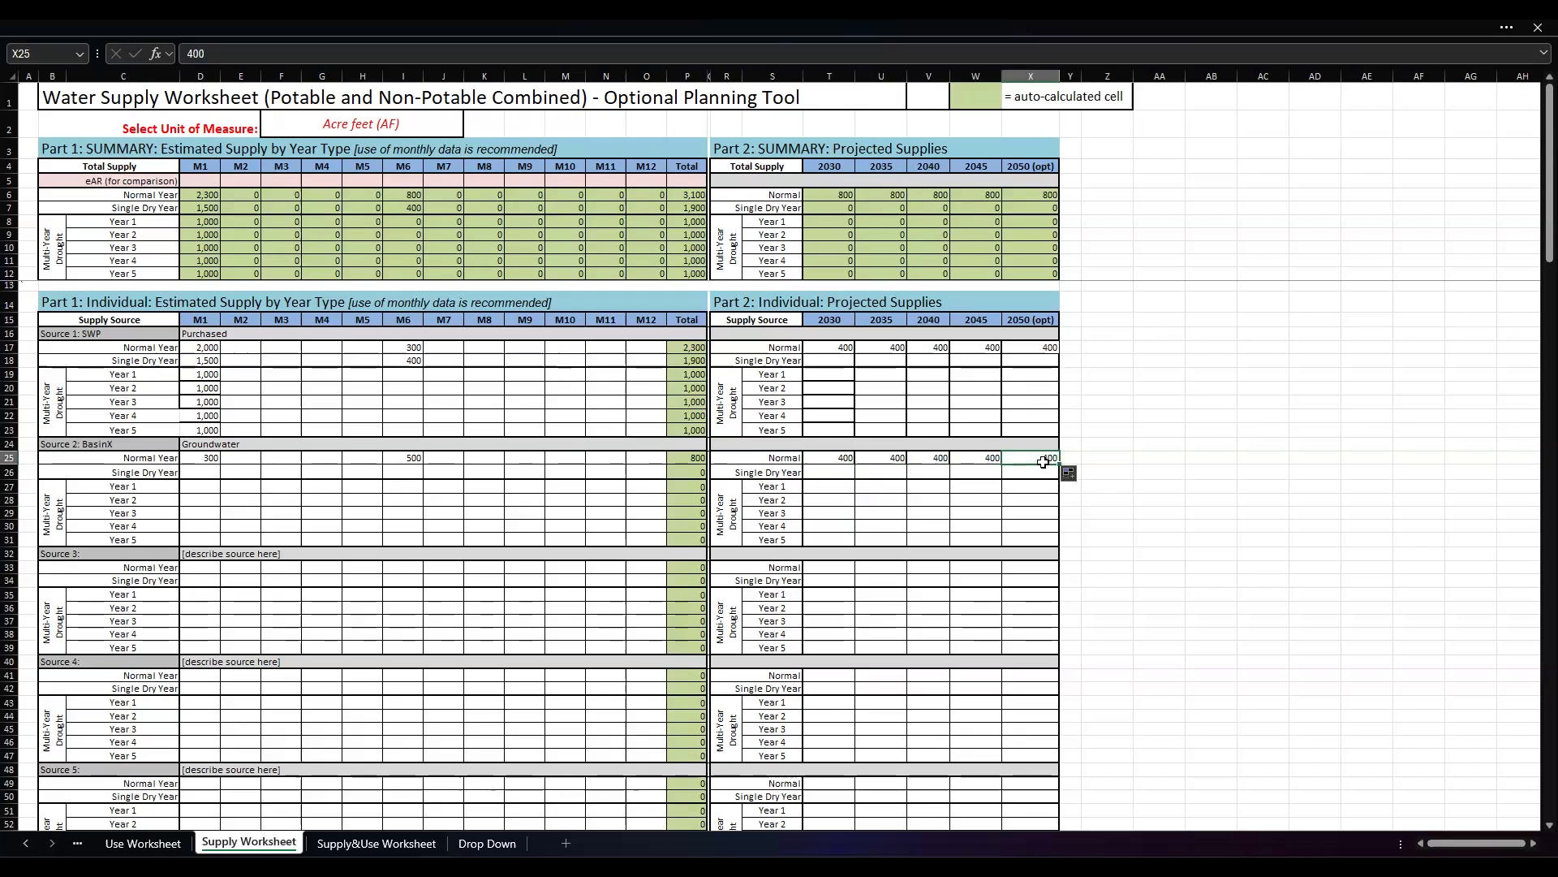
text(300)
key(Return)
click(1033, 195)
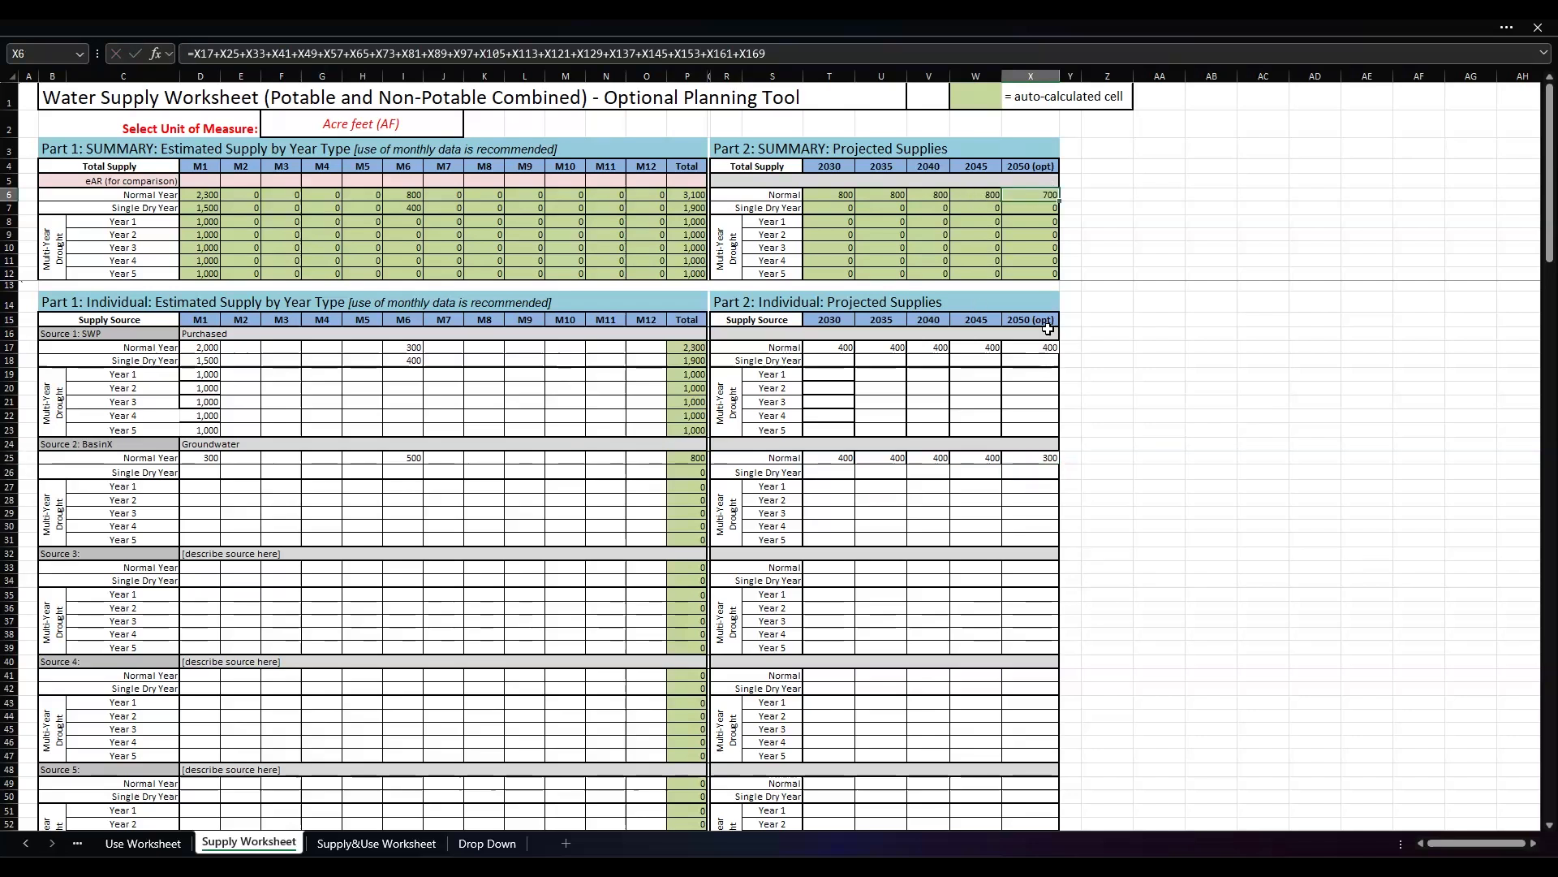
click(789, 482)
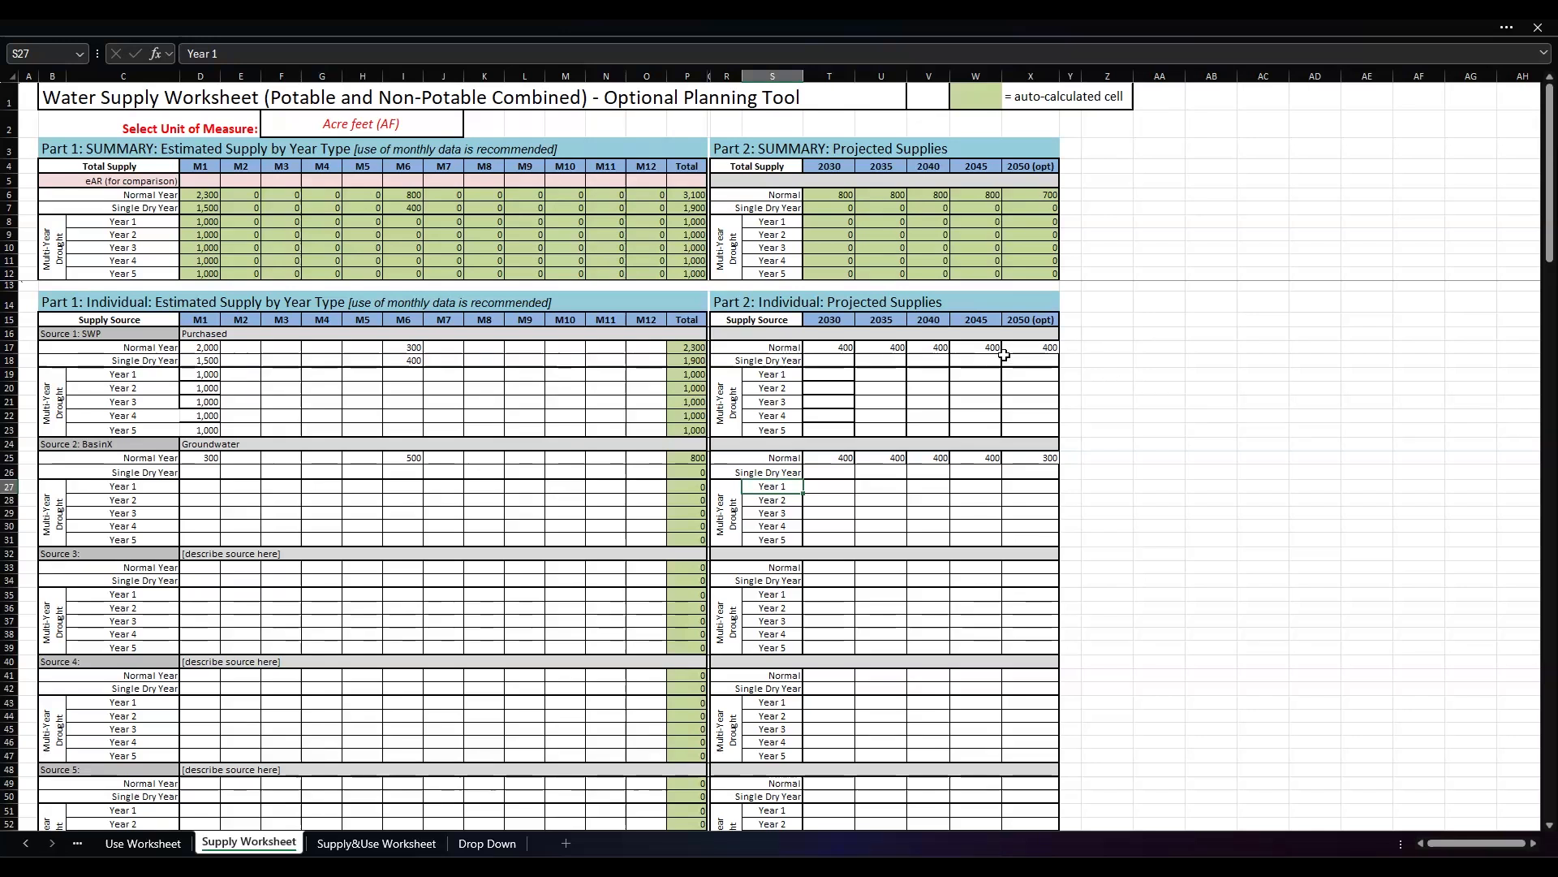
Step: Highlight the whole Source 1 block across Part 1 and Part 2 to see how its rows line up
drag(144, 339, 999, 411)
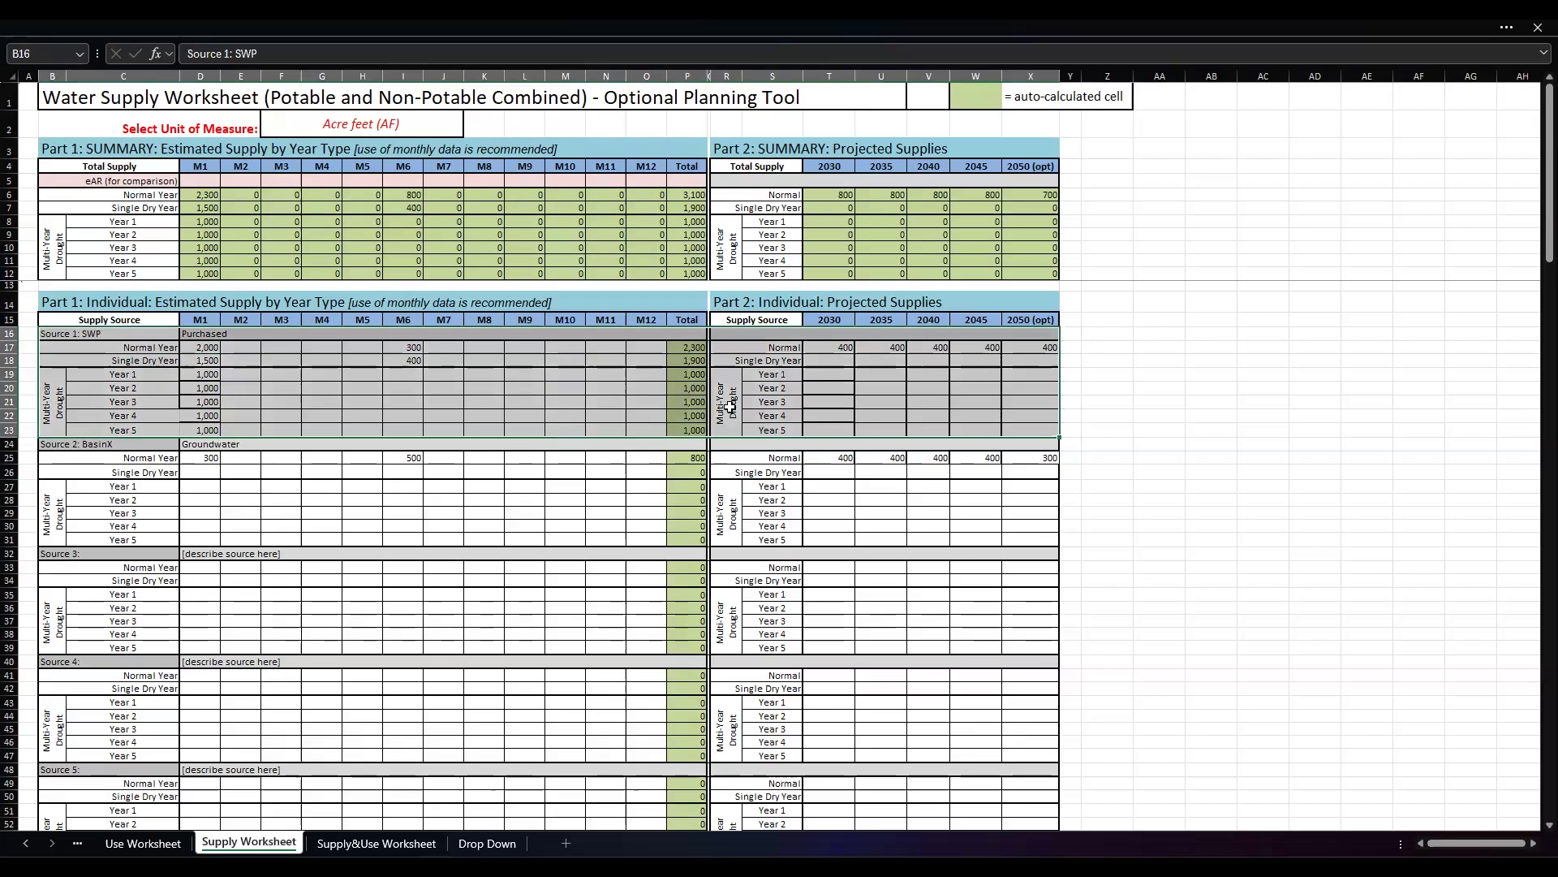
click(809, 484)
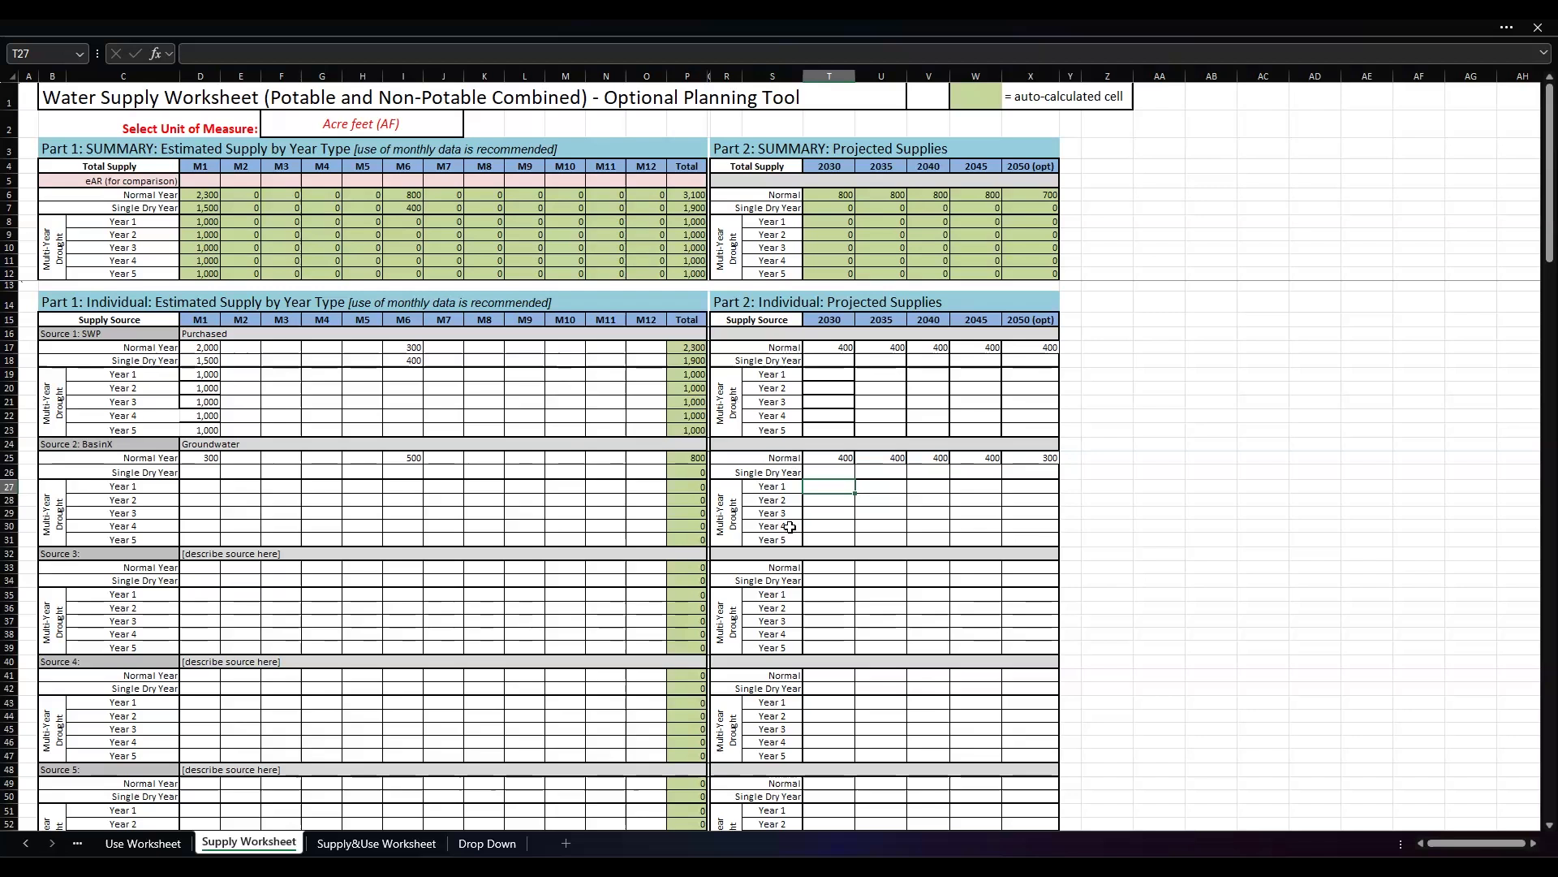
click(834, 568)
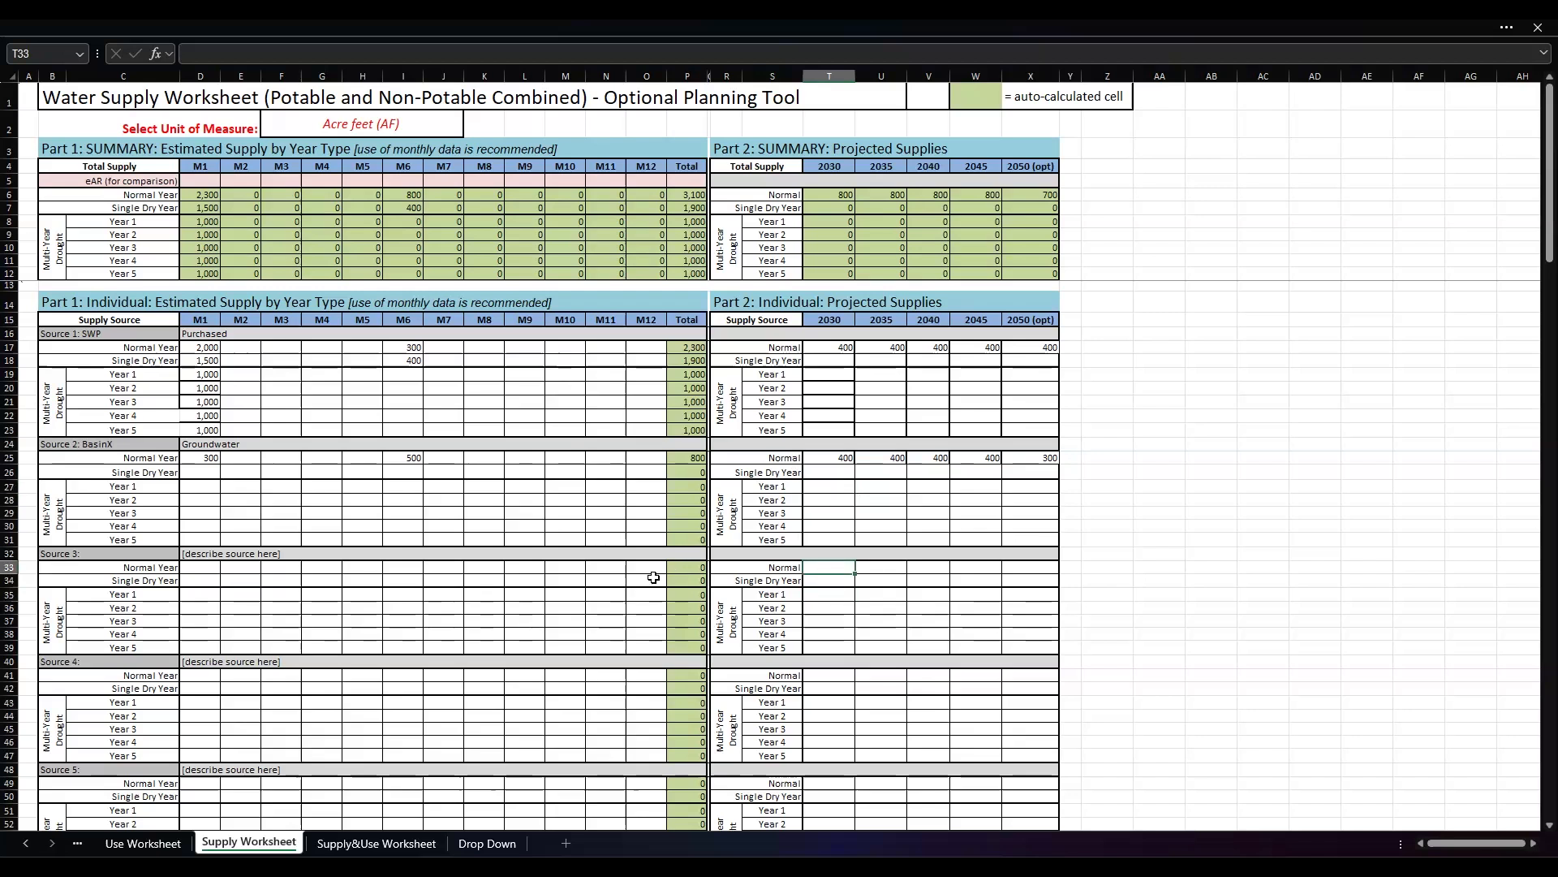
Step: Add the name Blah to the Source 3 label in Part 1
drag(138, 556, 634, 587)
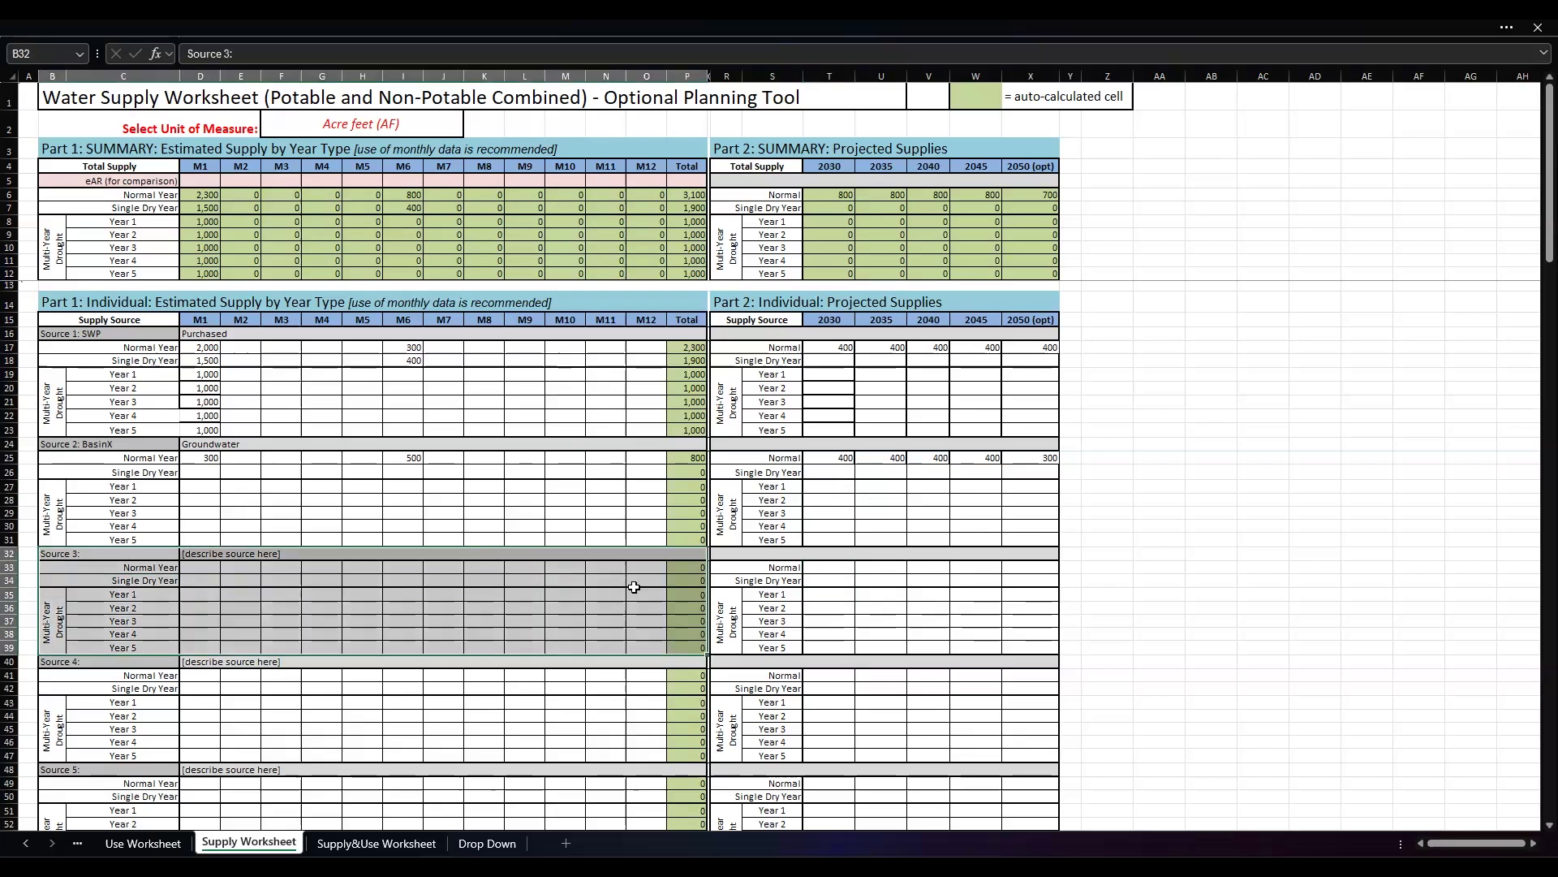
click(363, 594)
double_click(135, 555)
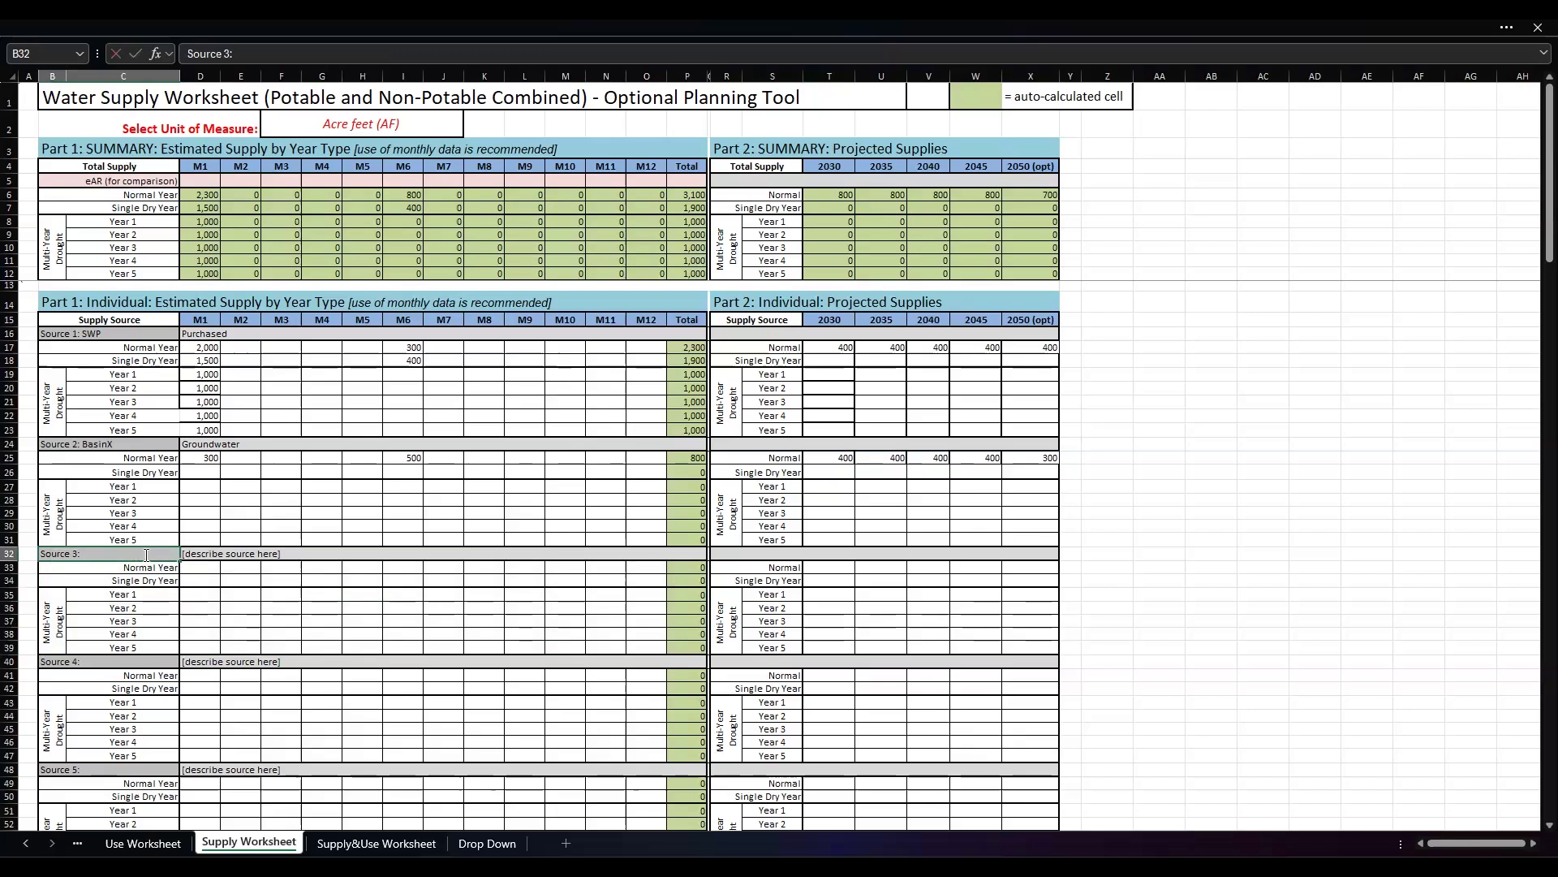
text(Blah)
click(809, 554)
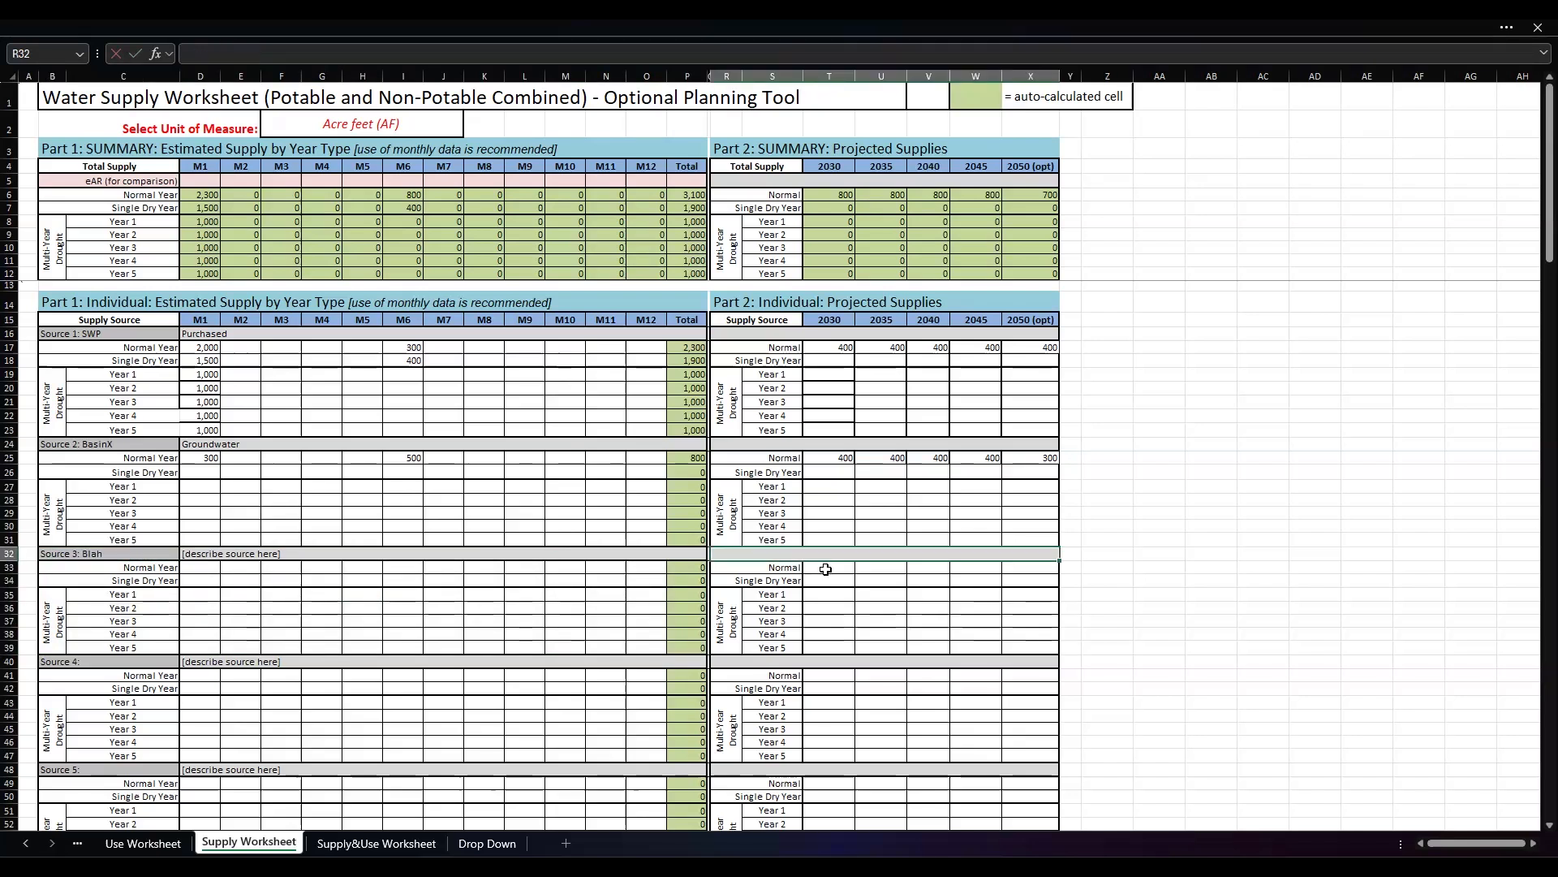
Step: Enter 500 as Source 3's 2030 projected supply for multi-year drought Year 1
click(846, 594)
text(500)
click(1211, 594)
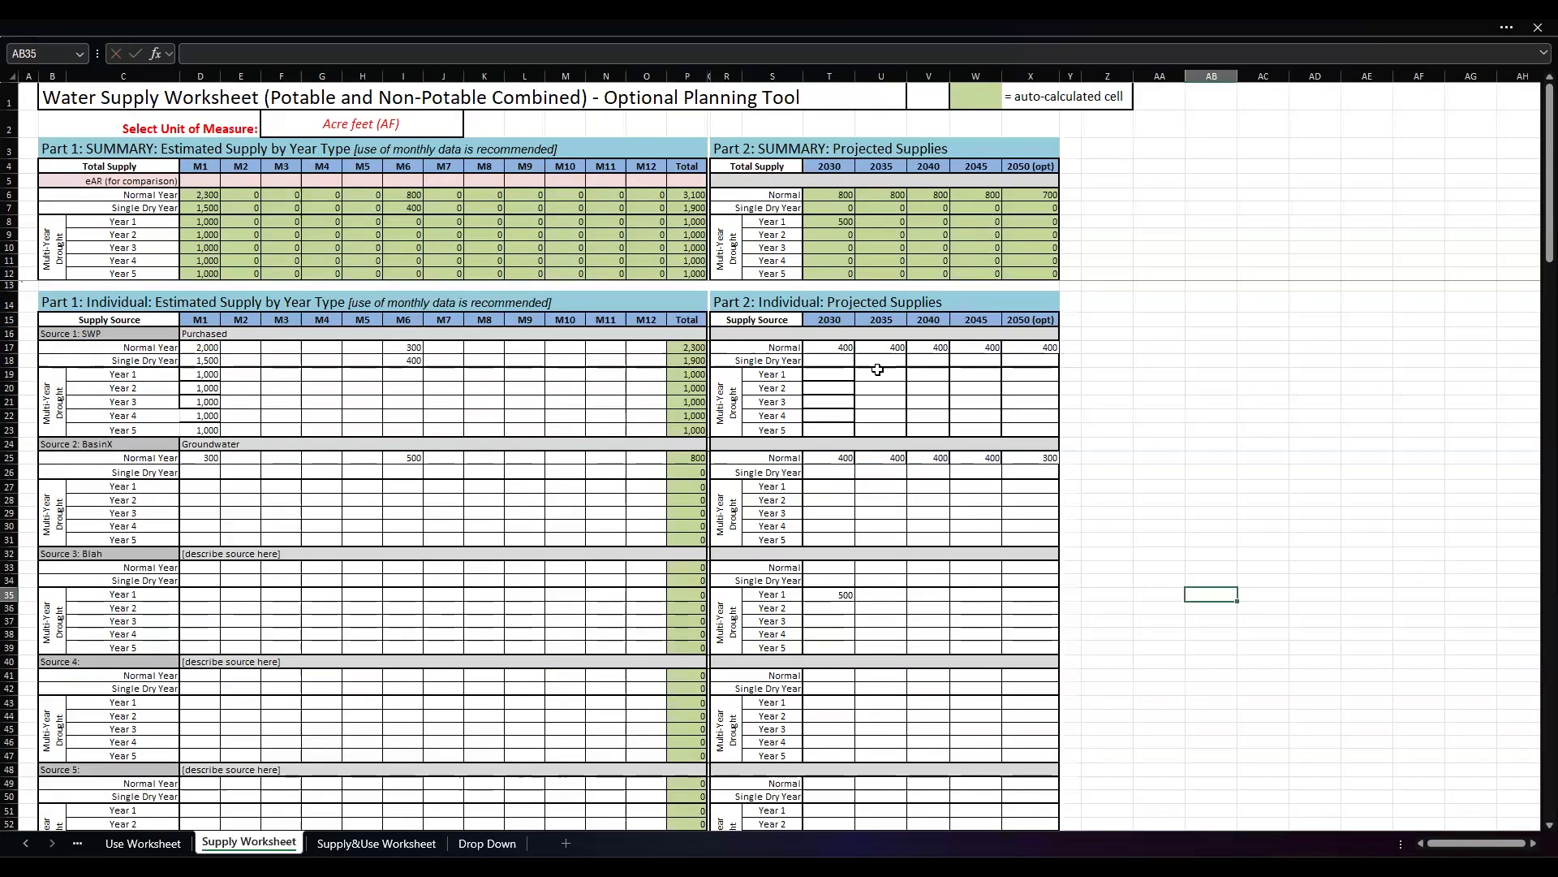
Step: Trace which source cells feed the 2030 Normal formula in the projected supplies summary
click(844, 196)
click(205, 54)
scroll(828, 487, down, 6)
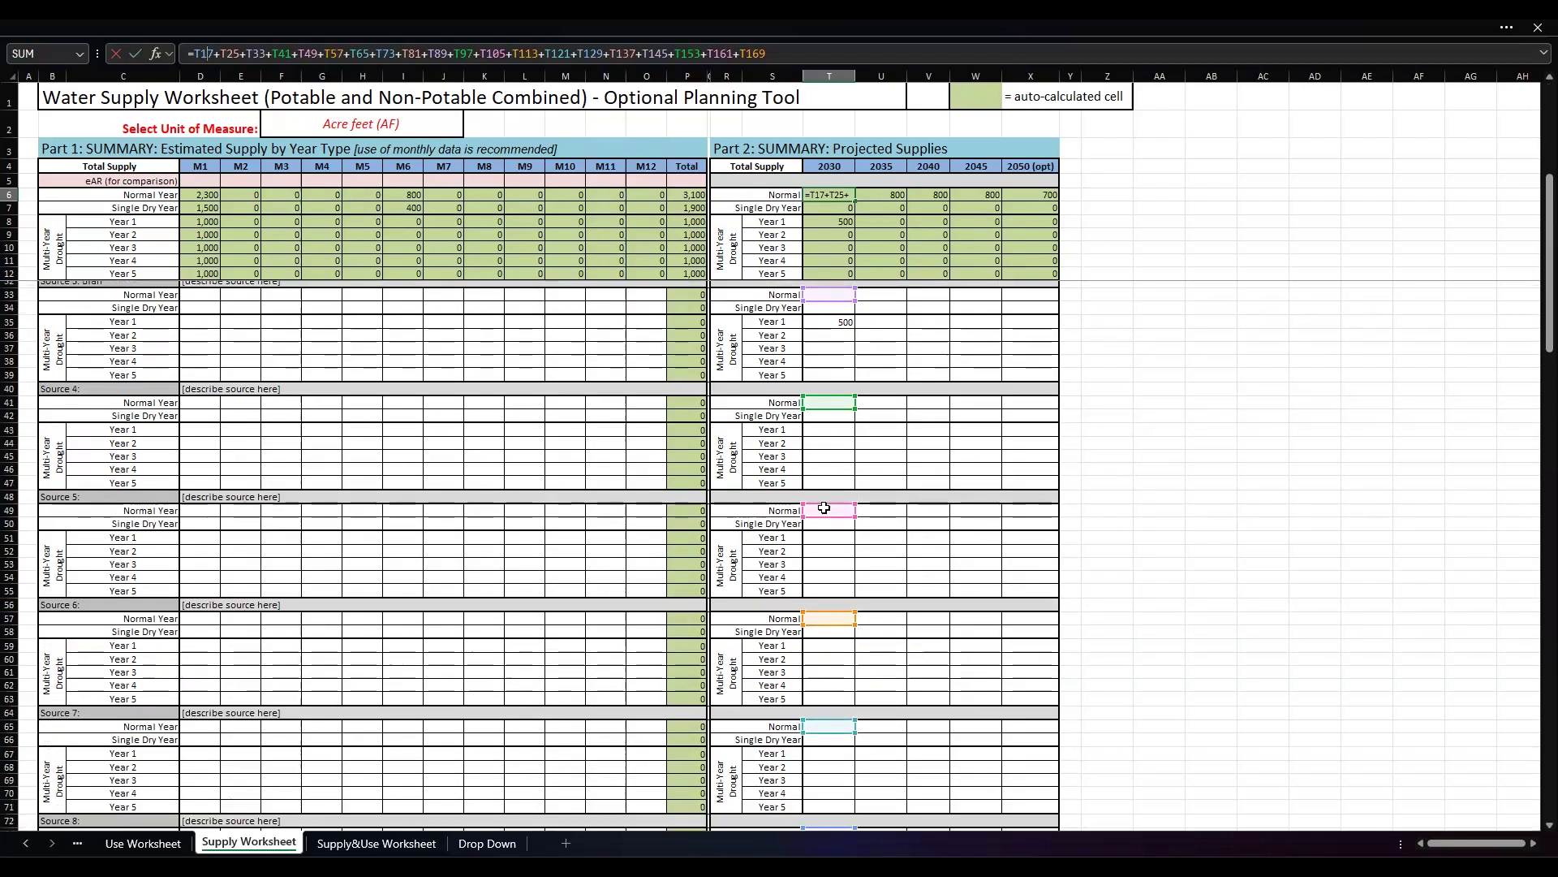
scroll(810, 540, up, 6)
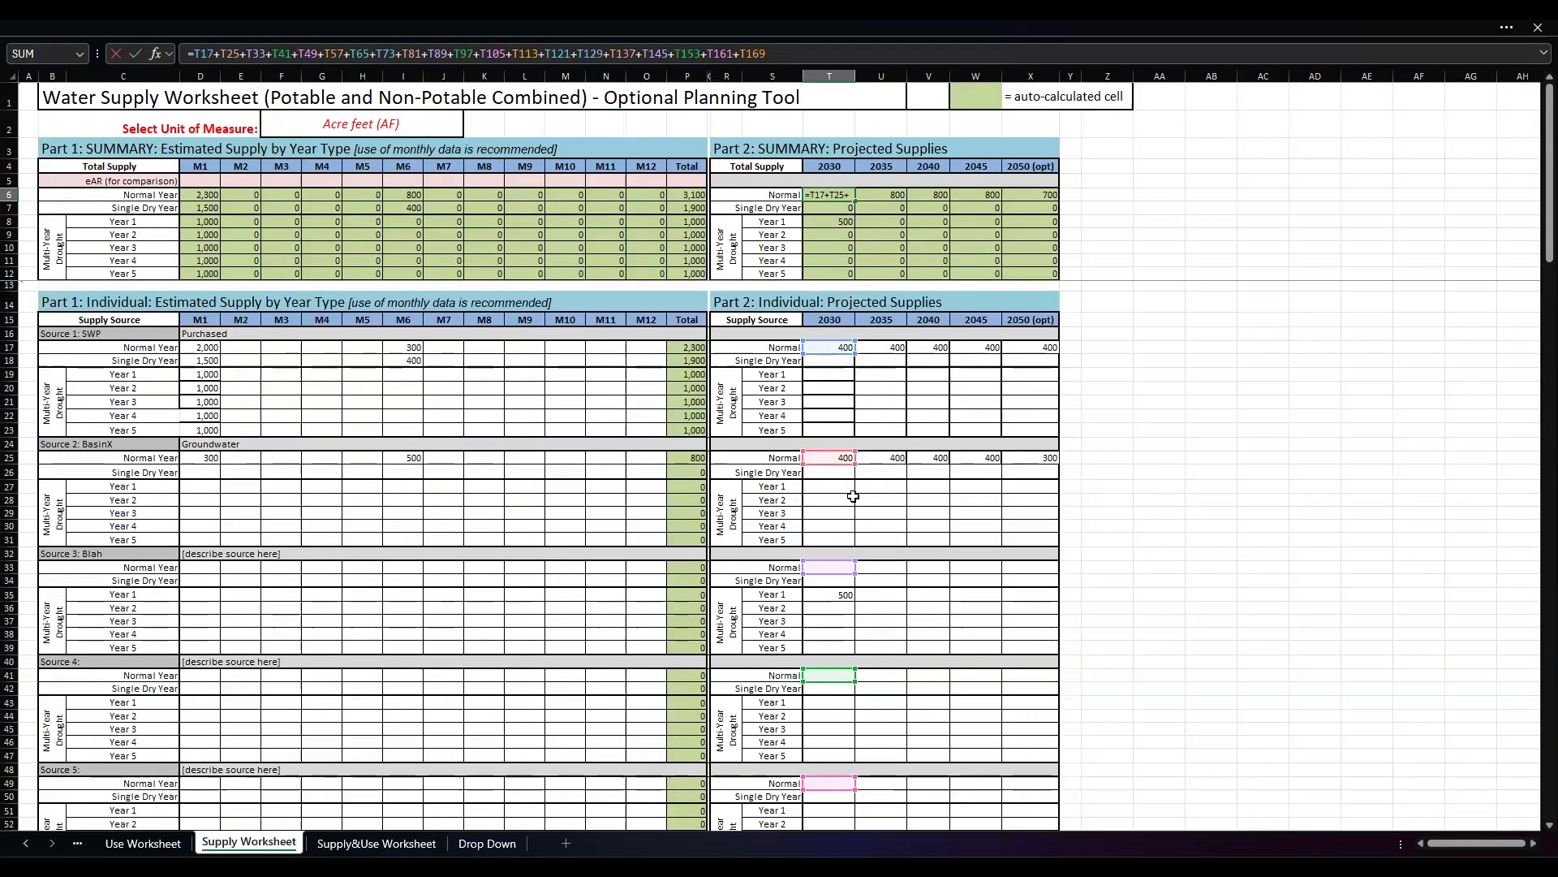
click(1193, 485)
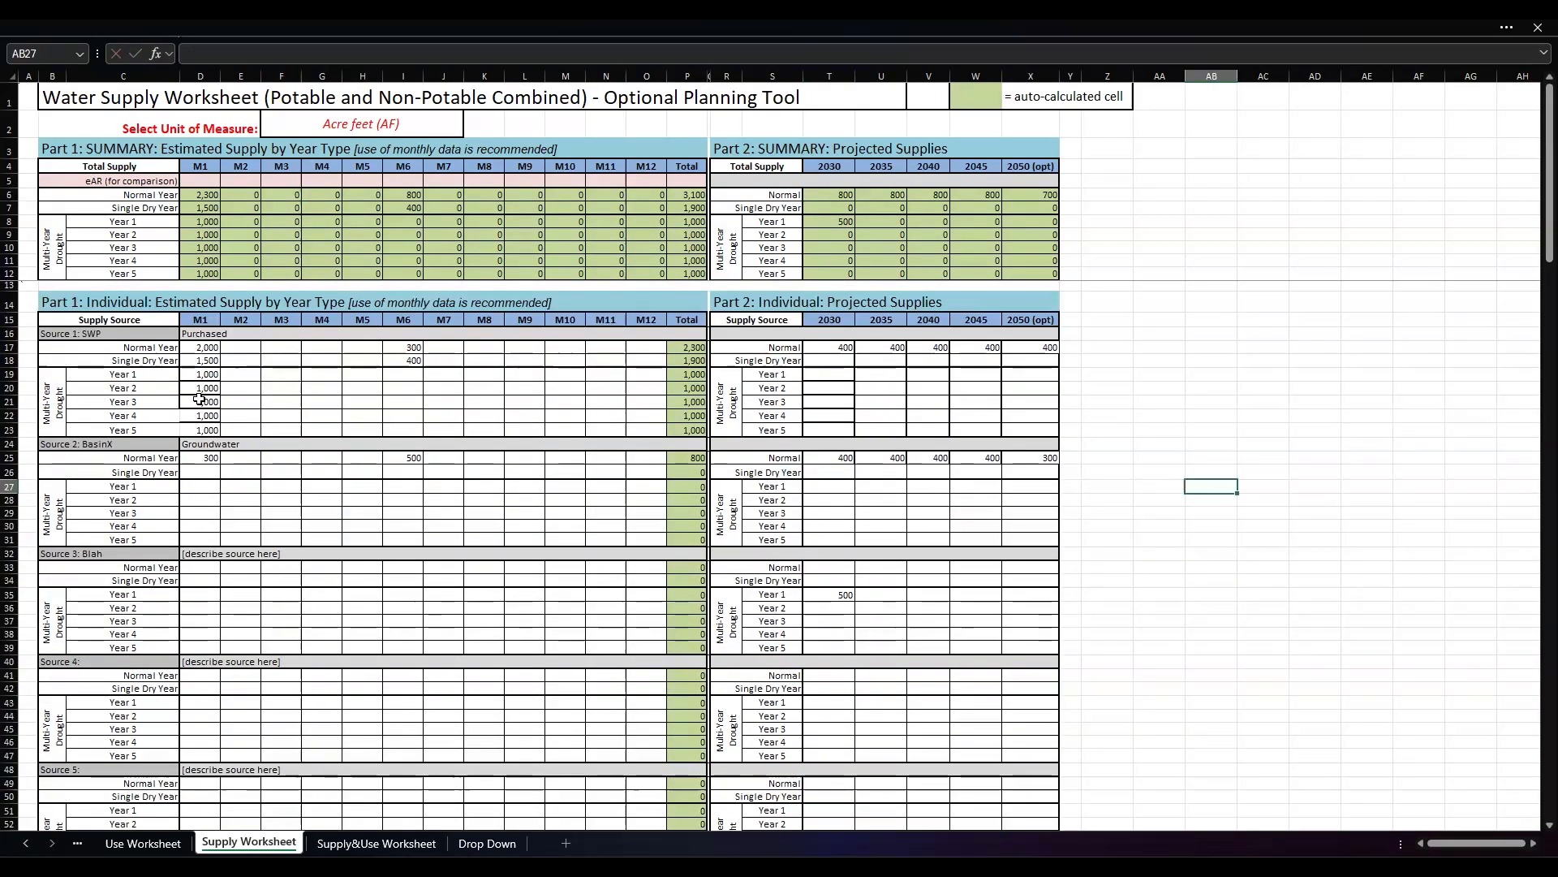
Step: Review the unit of measure choices for the Water Supply Worksheet, keeping Acre feet (AF)
click(413, 126)
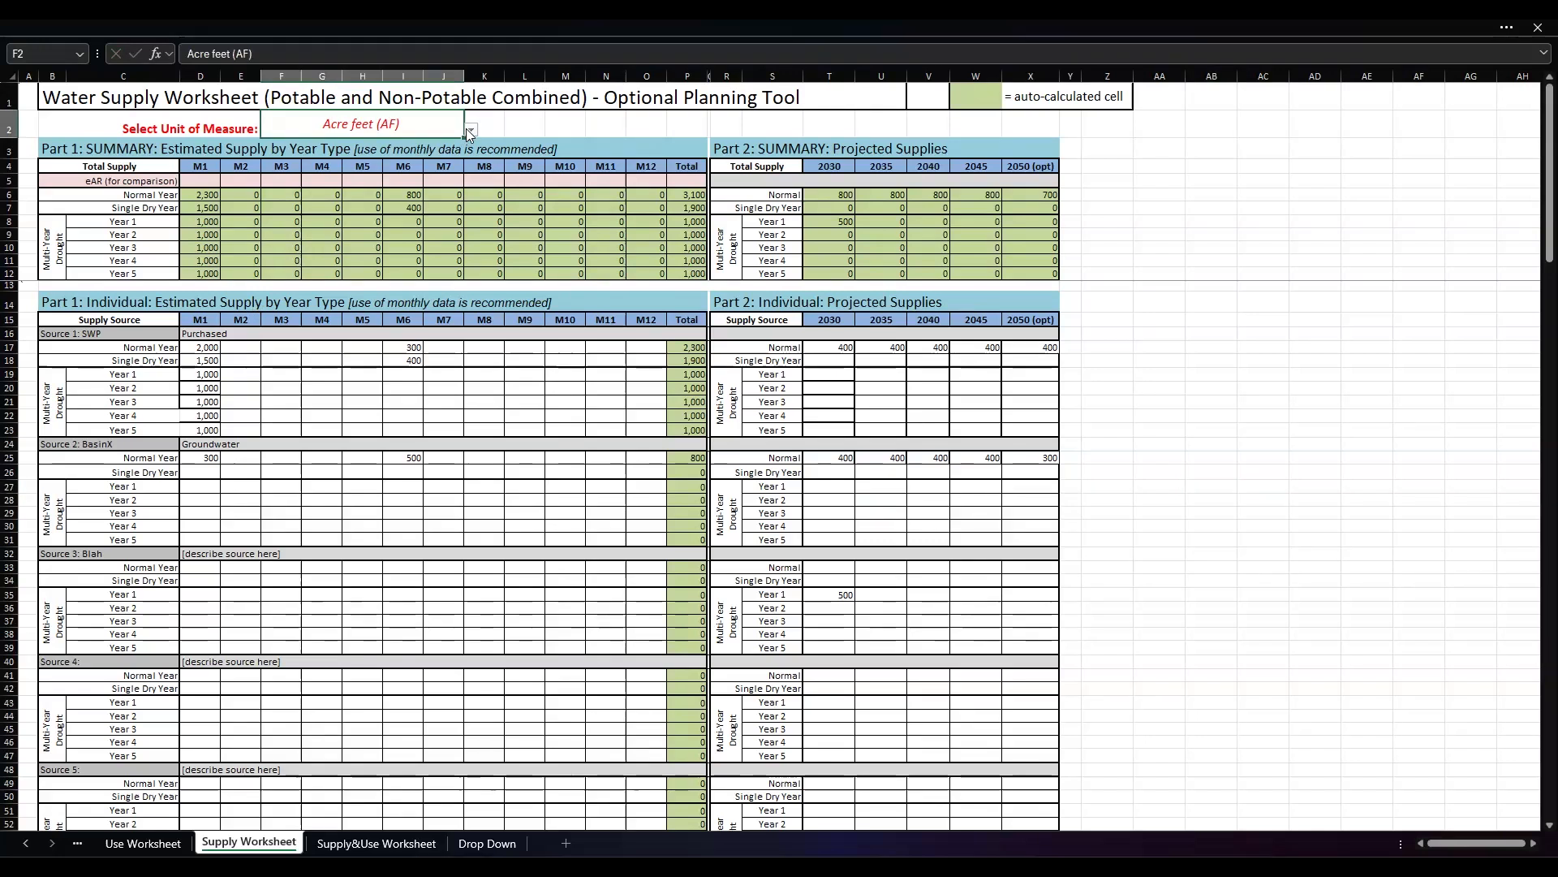
click(470, 129)
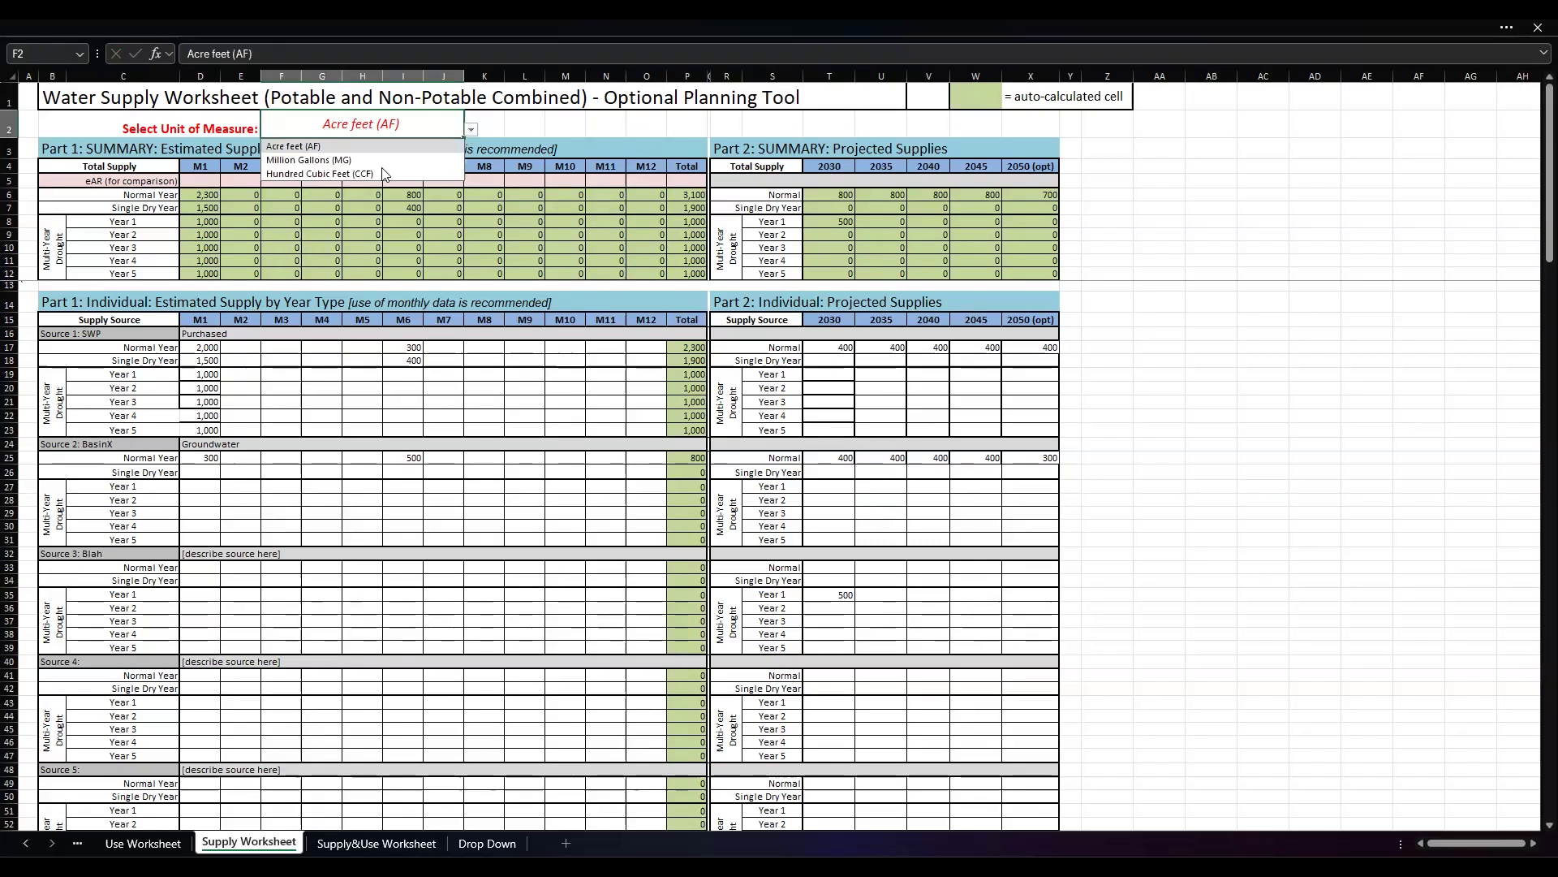
click(470, 130)
click(559, 219)
scroll(462, 644, down, 1)
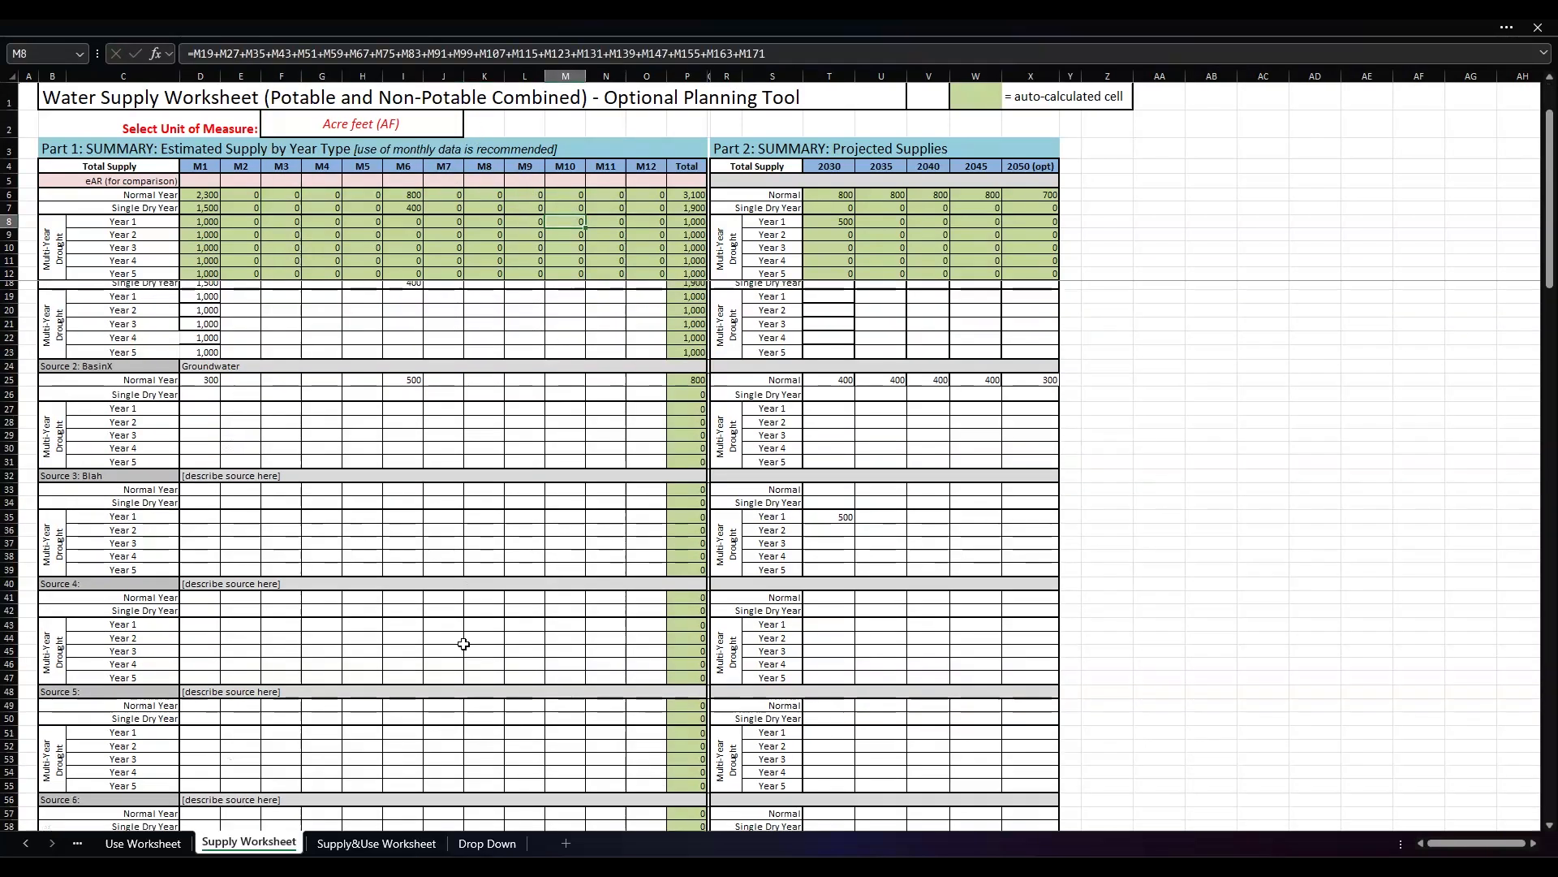
scroll(400, 789, up, 1)
Step: Open the Supply&Use Worksheet and look over its supply and use comparison tables
click(367, 844)
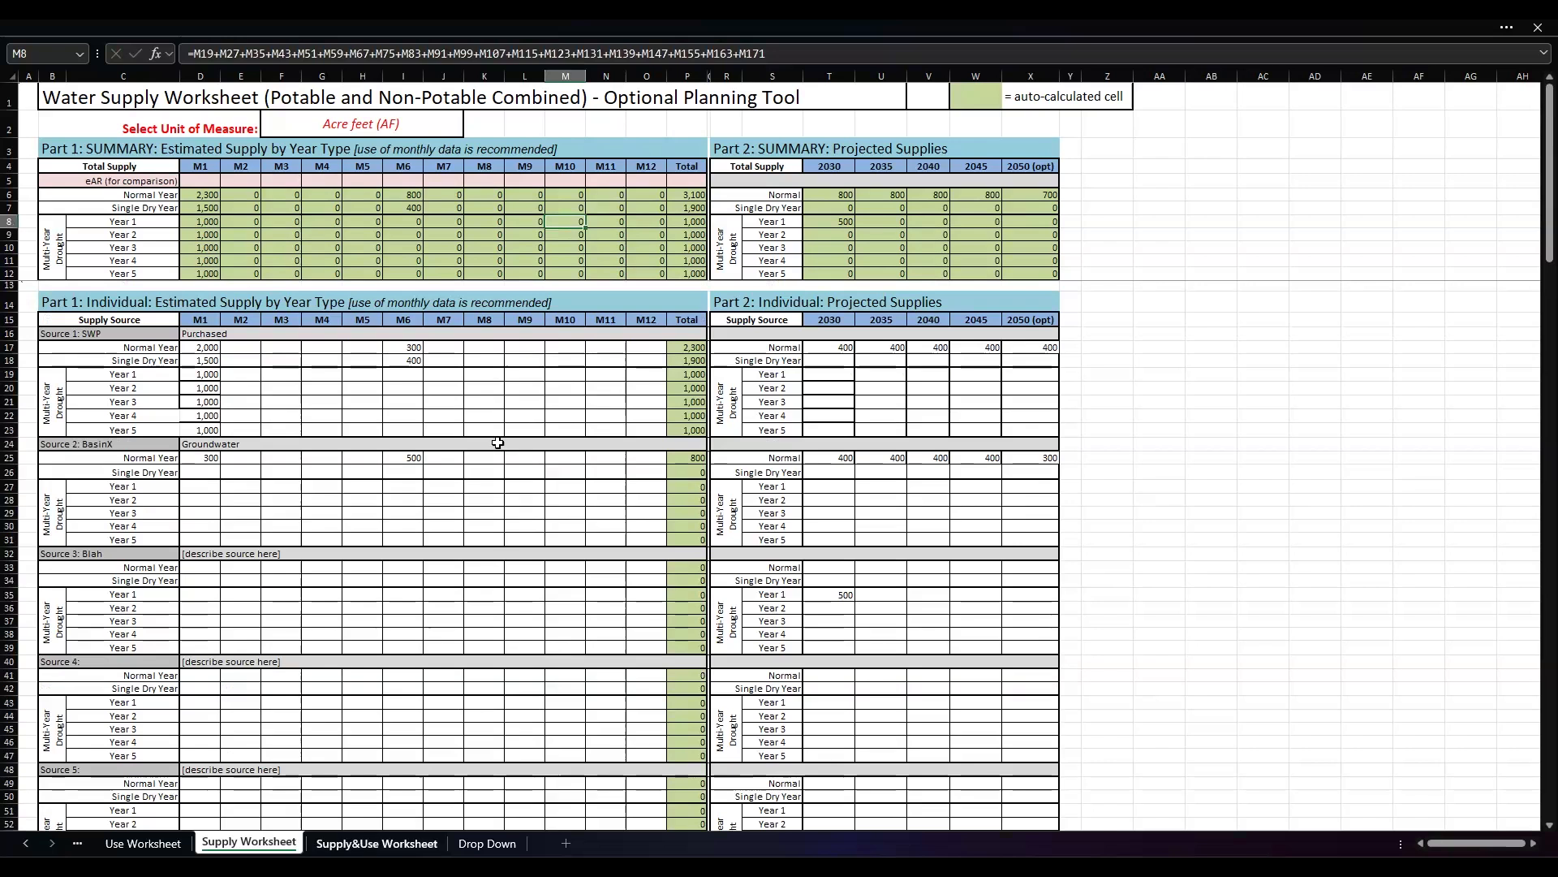
scroll(576, 490, up, 10)
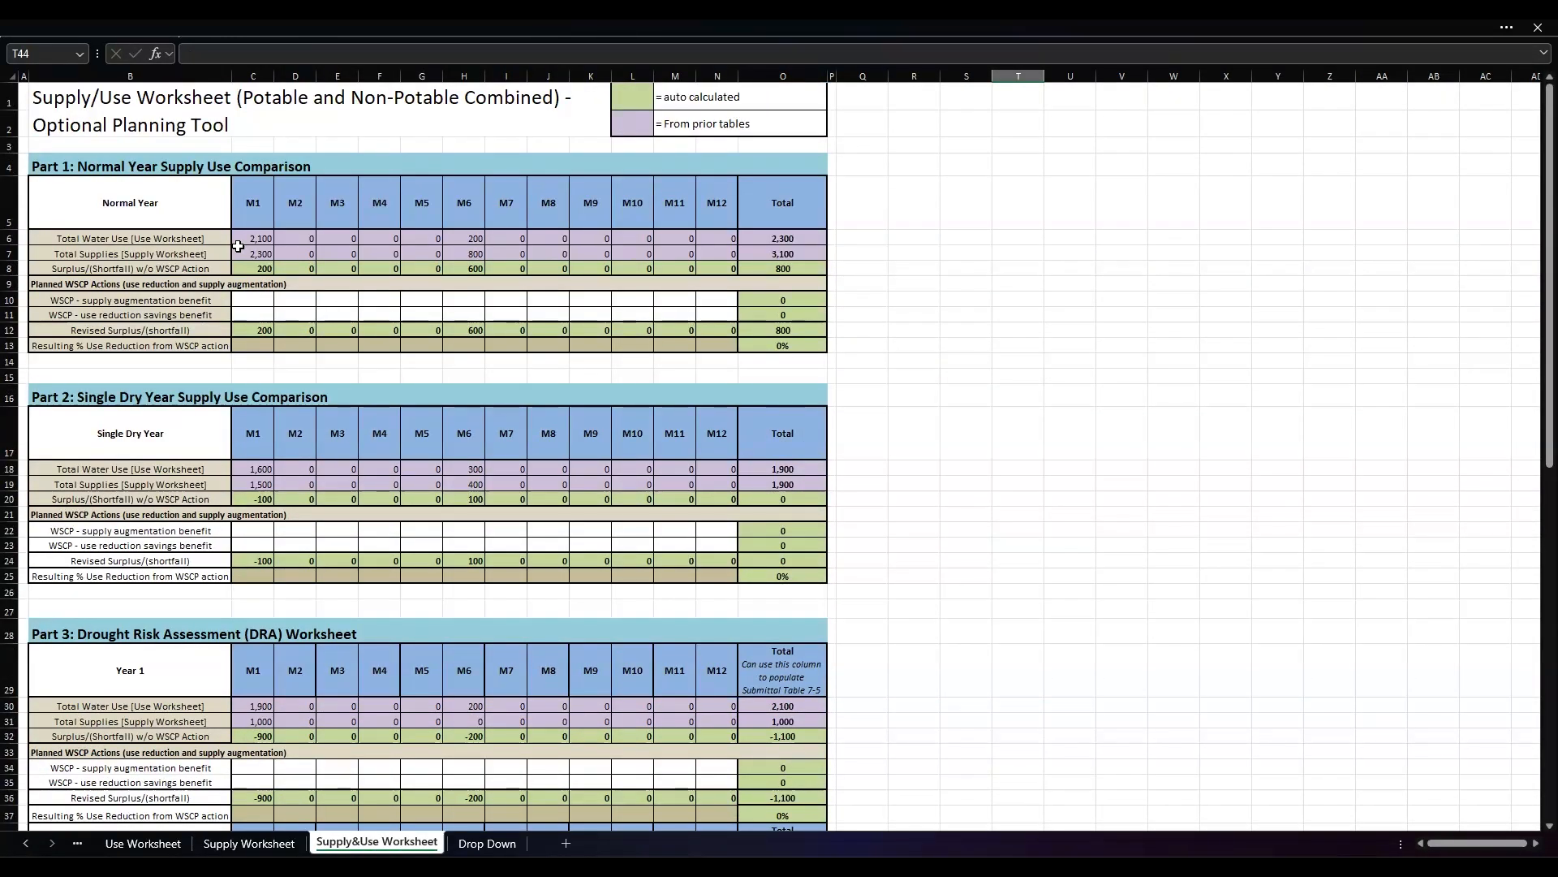
scroll(389, 472, down, 5)
scroll(422, 489, up, 5)
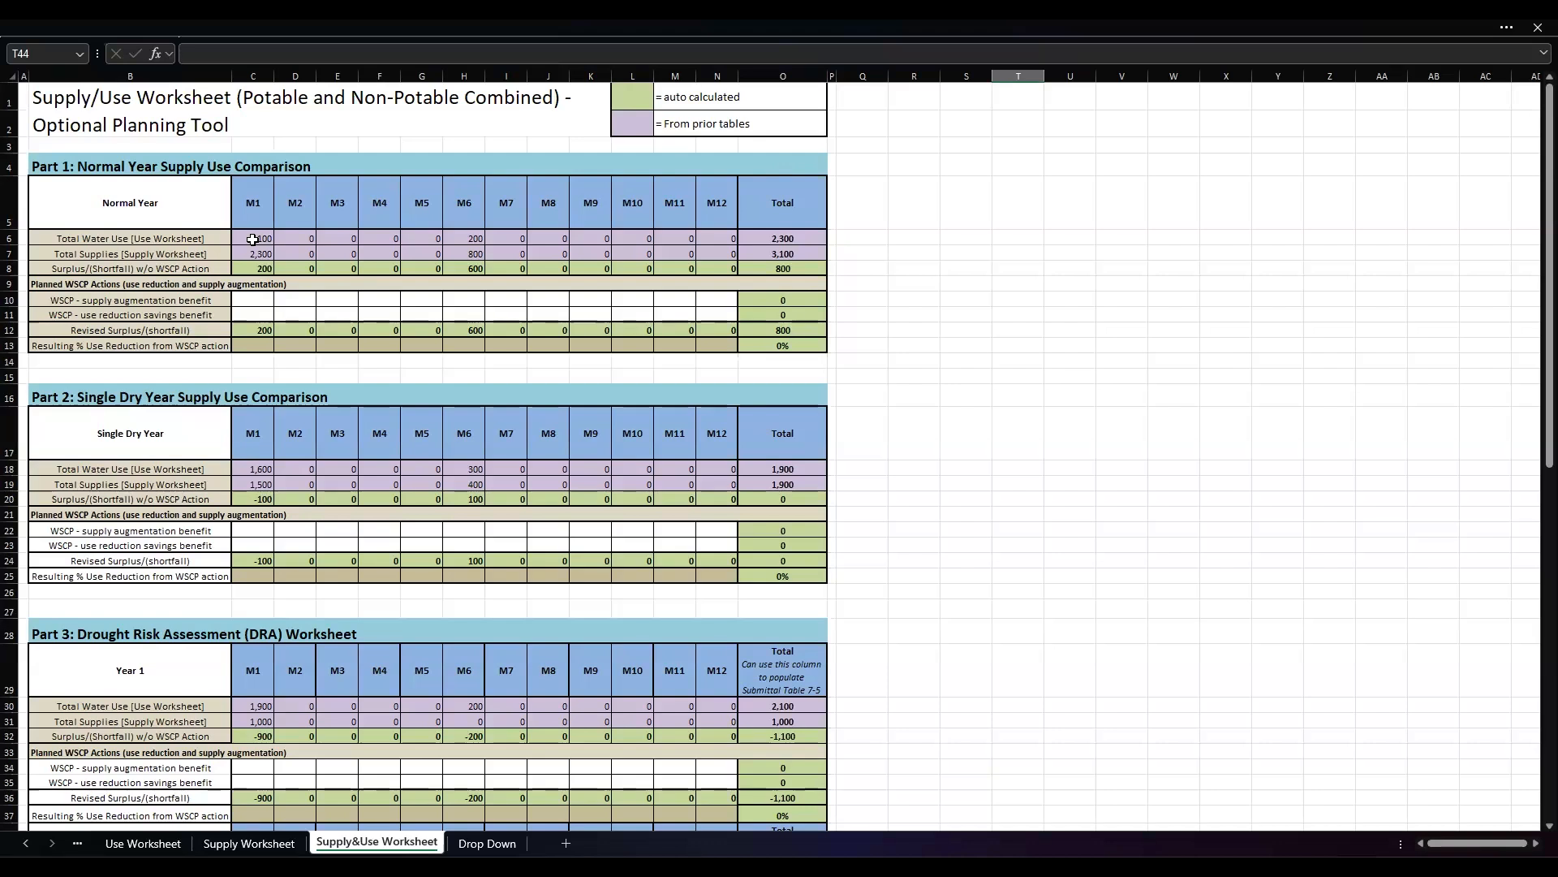
Step: Trace the M1 Normal Year Total Water Use reference back to the Total Water Use row on the Use Worksheet
click(252, 240)
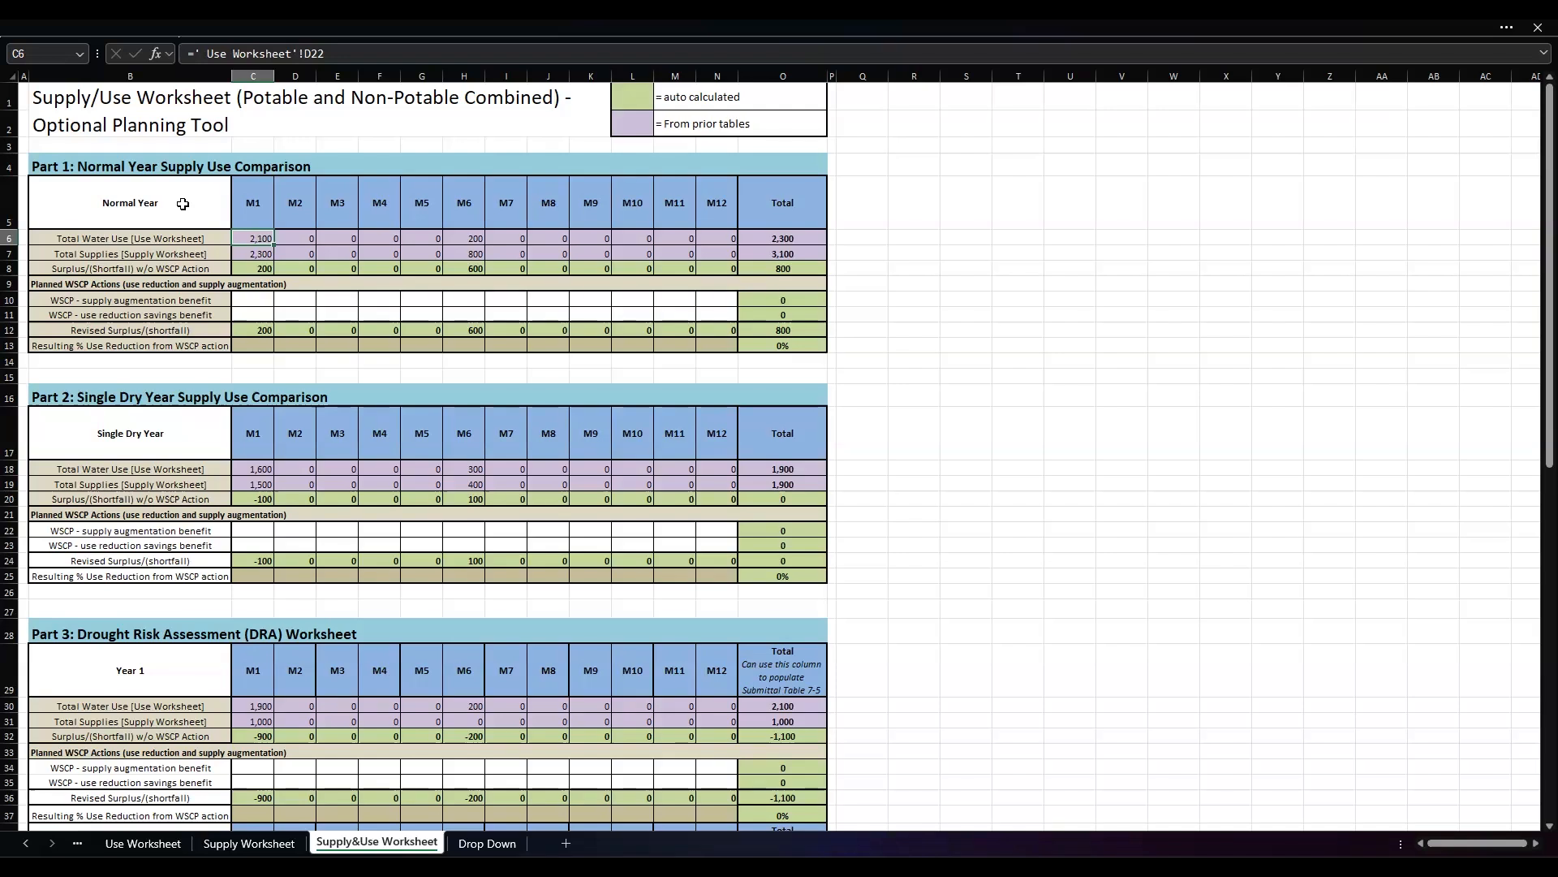
click(140, 844)
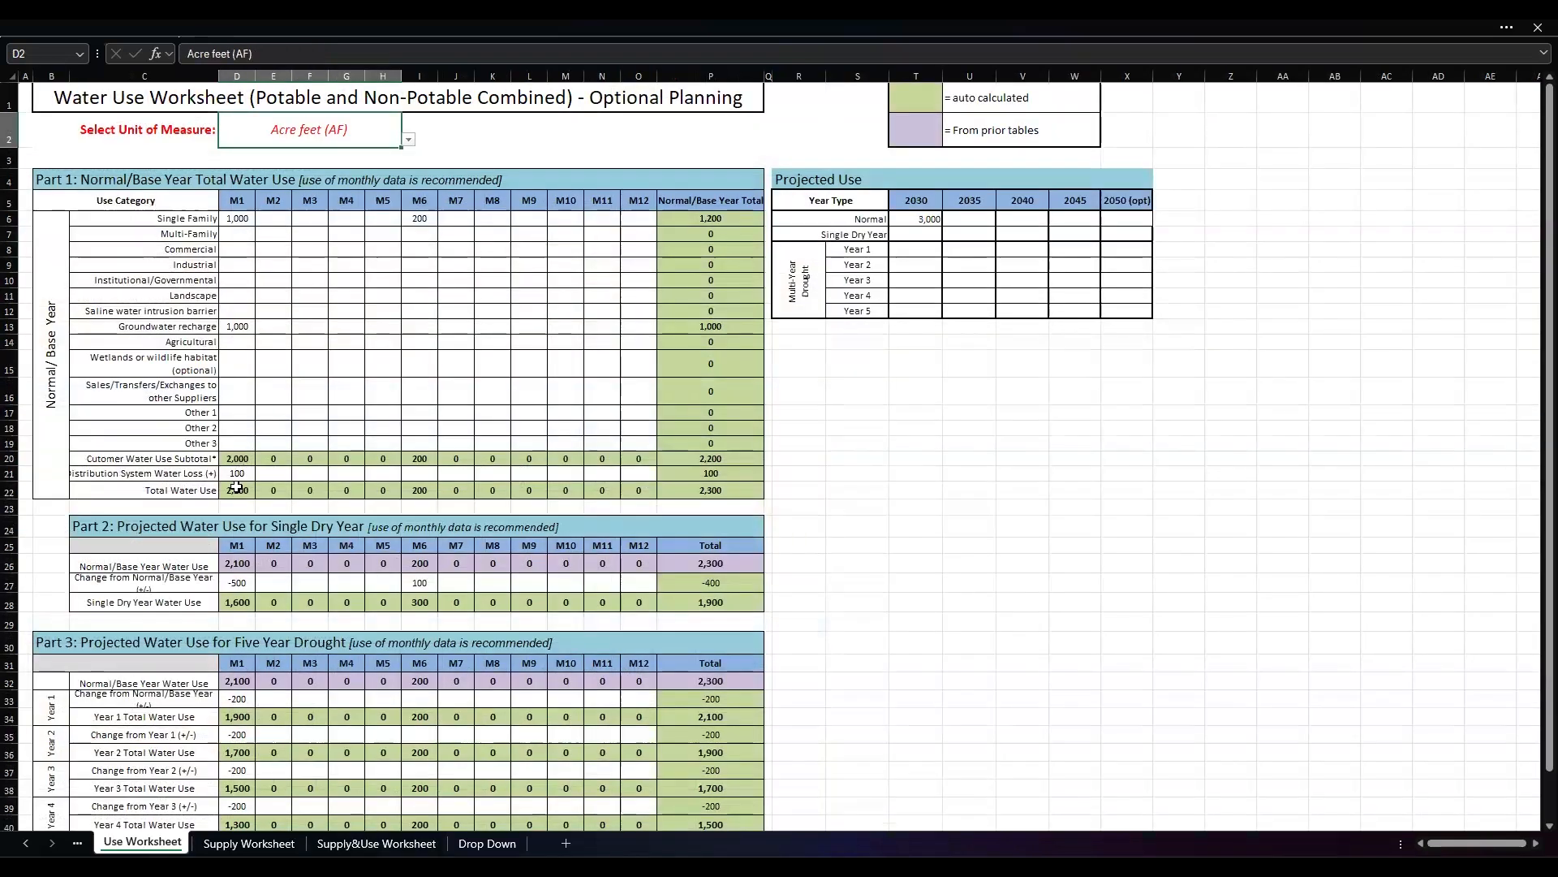
click(237, 489)
drag(297, 487, 735, 490)
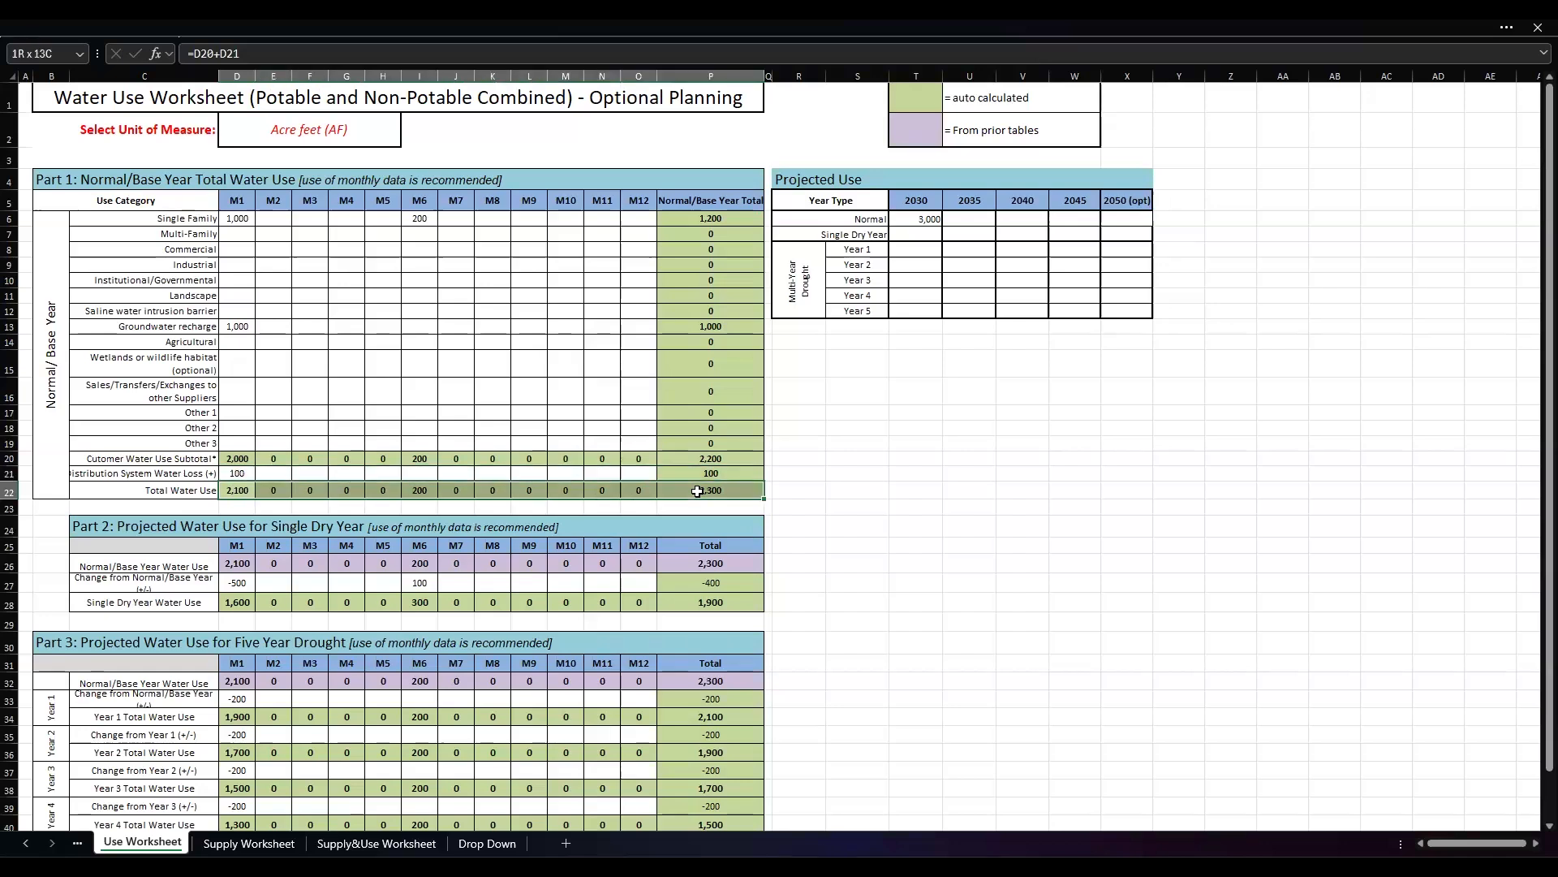
click(376, 844)
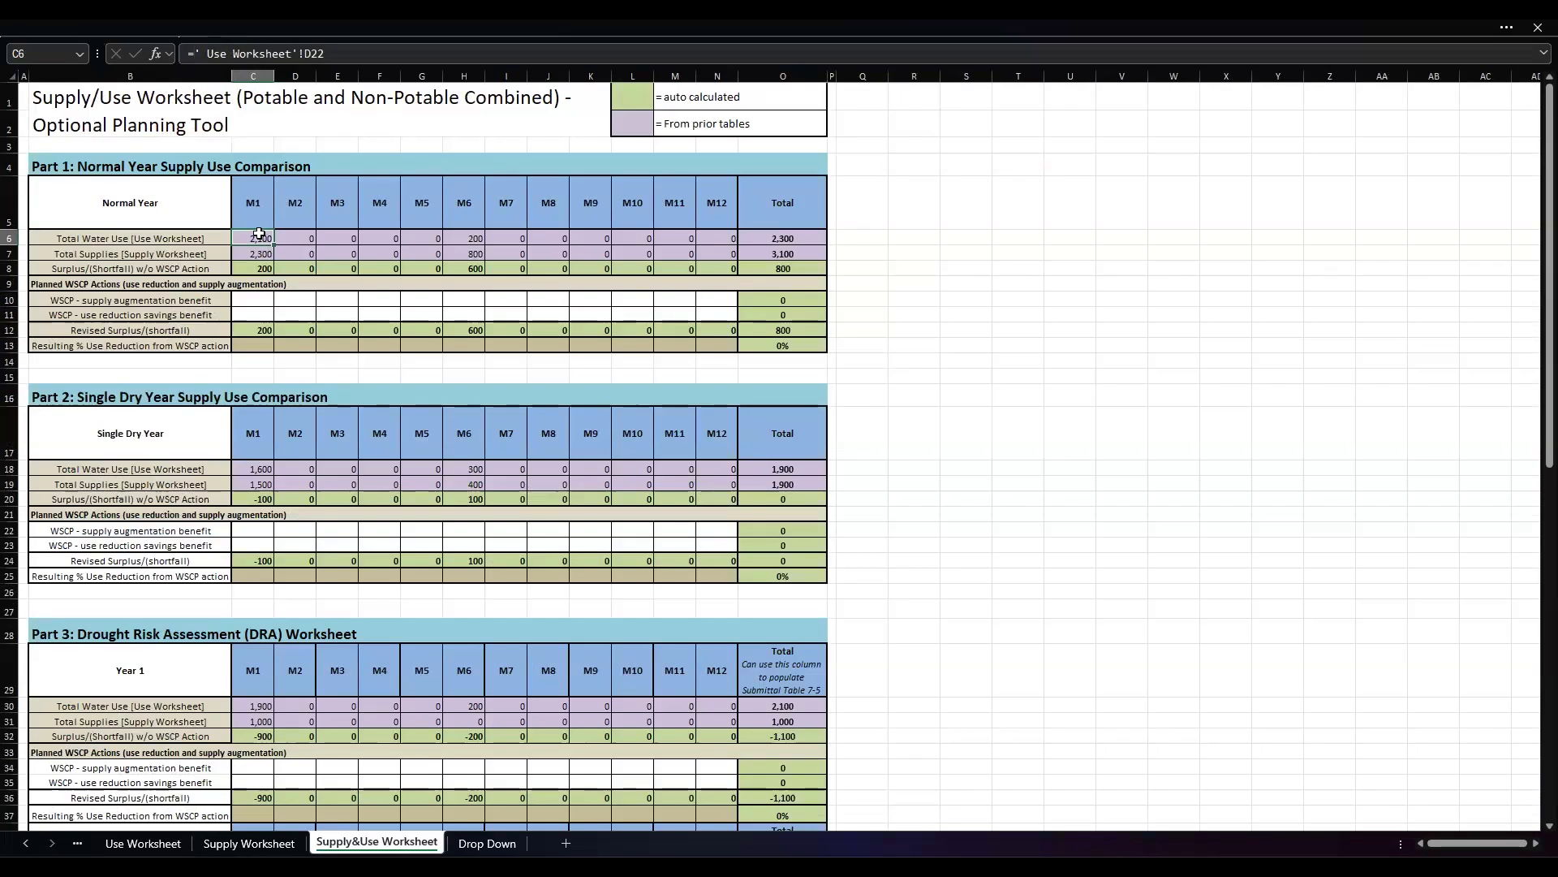
Step: Check the M6 Normal Year Total Water Use link against its source cell on the Use Worksheet
click(458, 237)
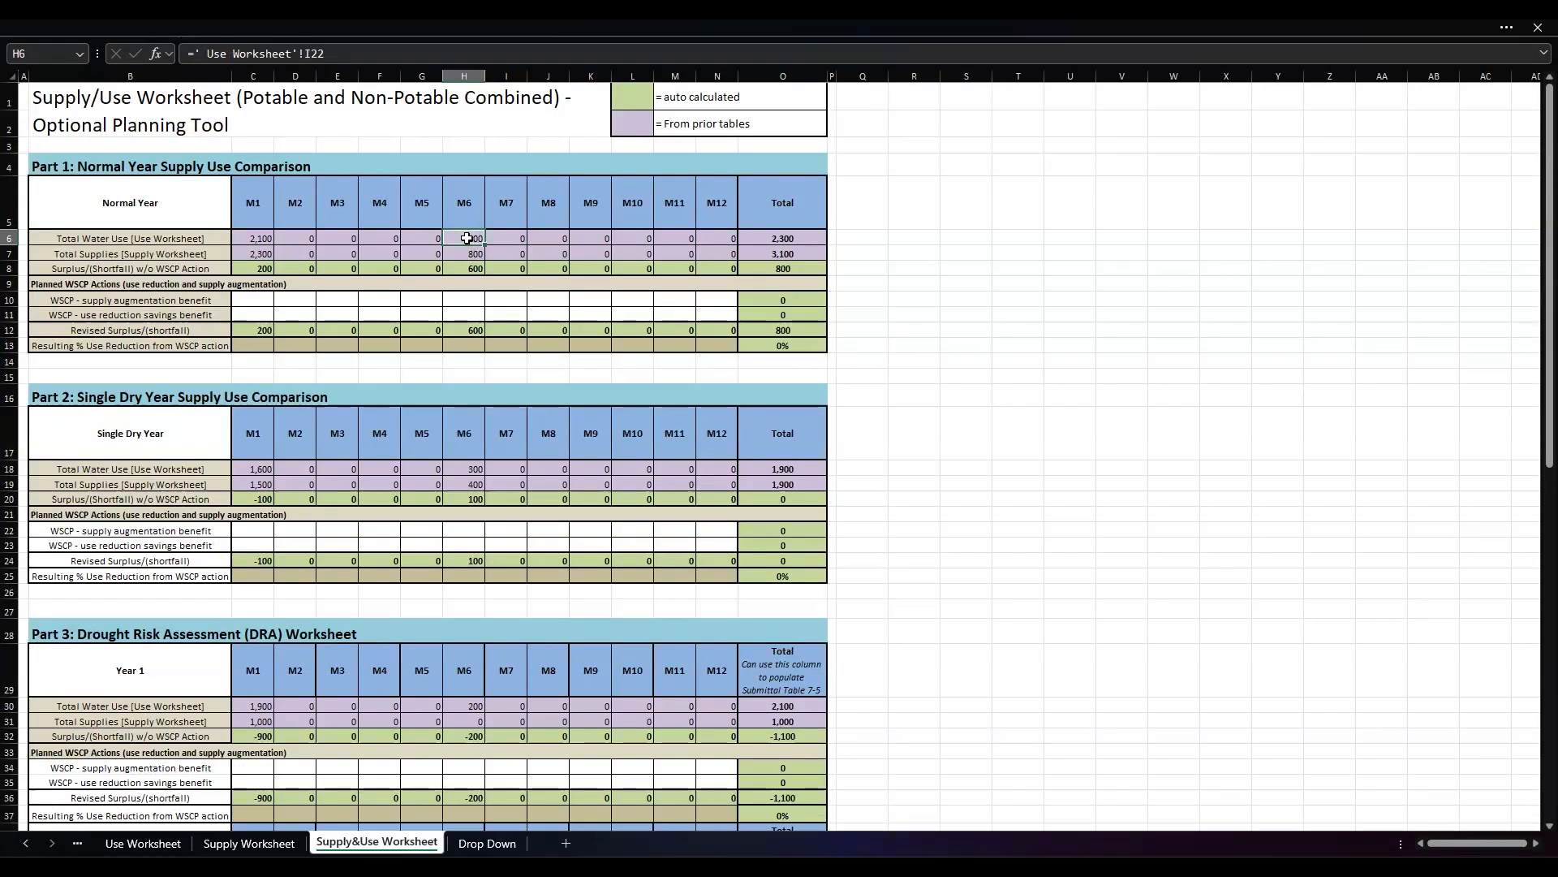
click(144, 844)
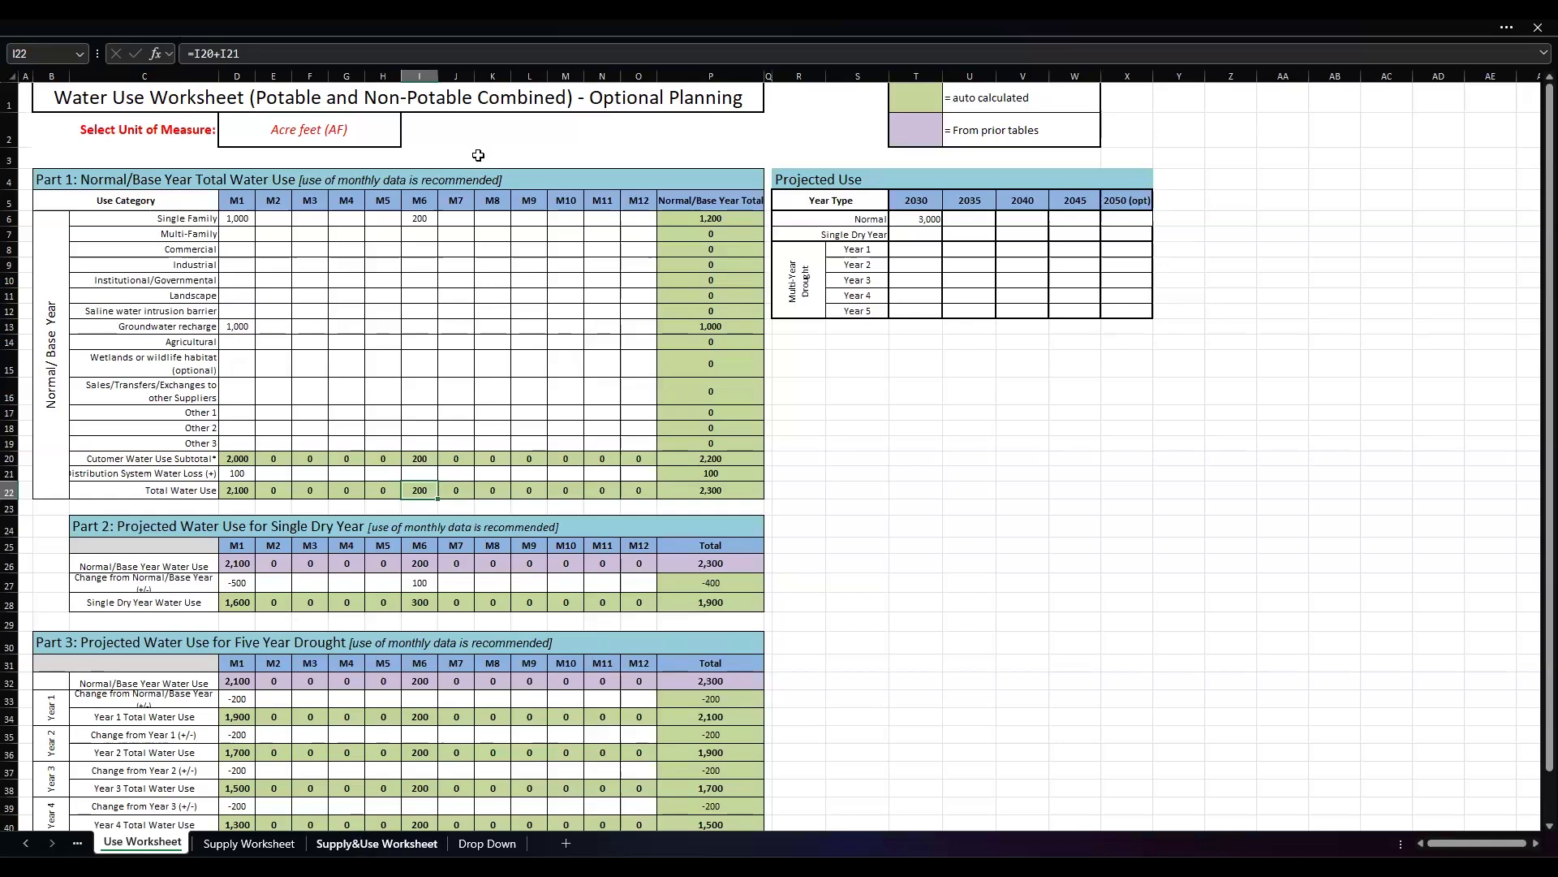
click(360, 844)
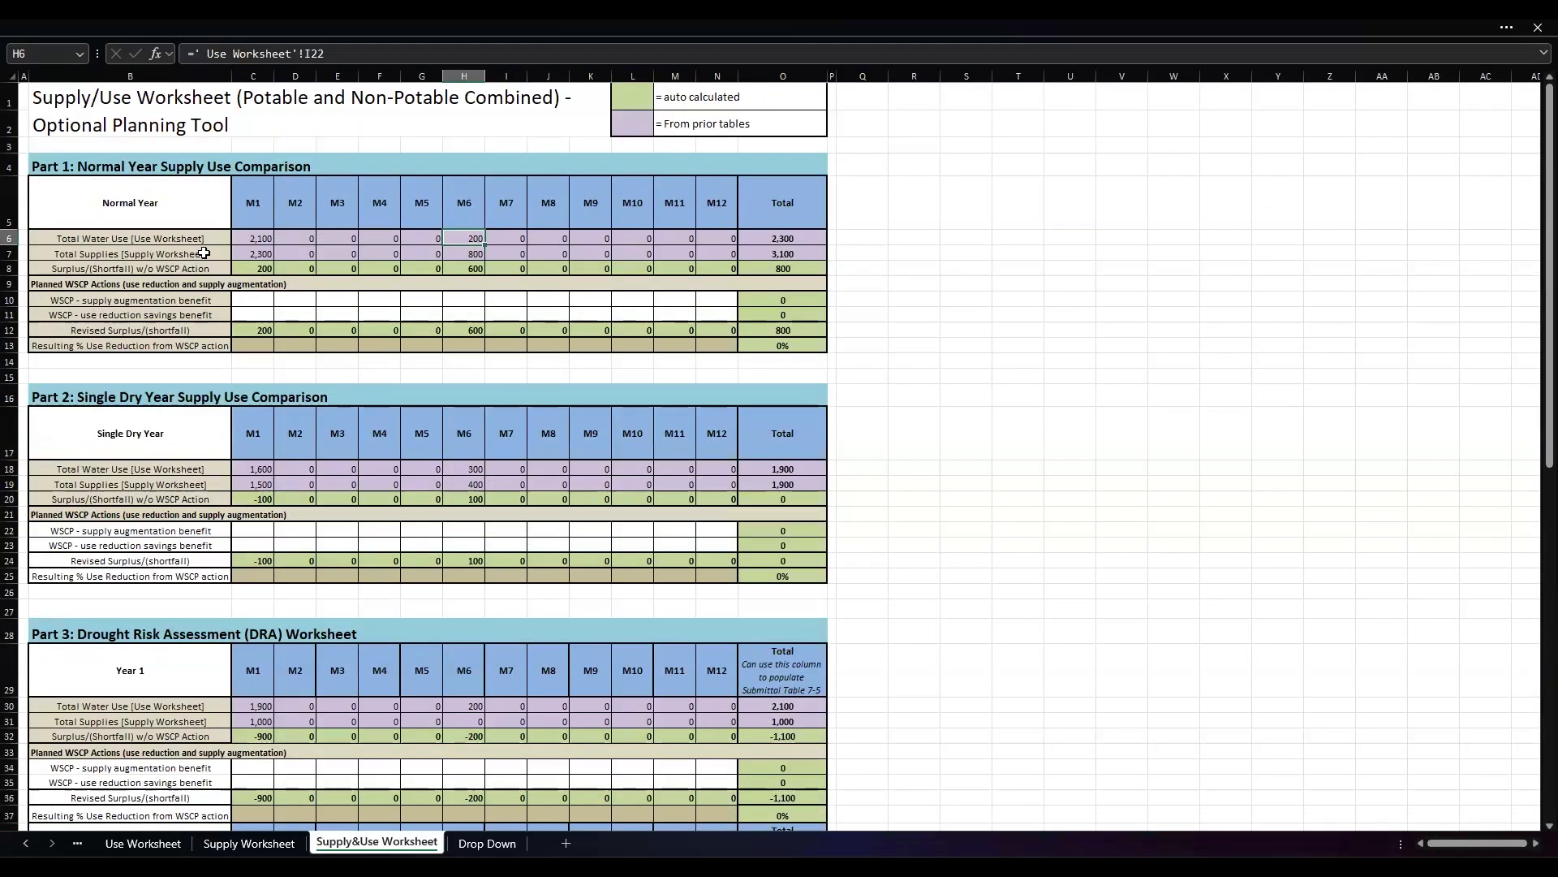
Step: Trace the M1 Normal Year Total Supplies reference back to the summary on the Supply Worksheet
click(248, 254)
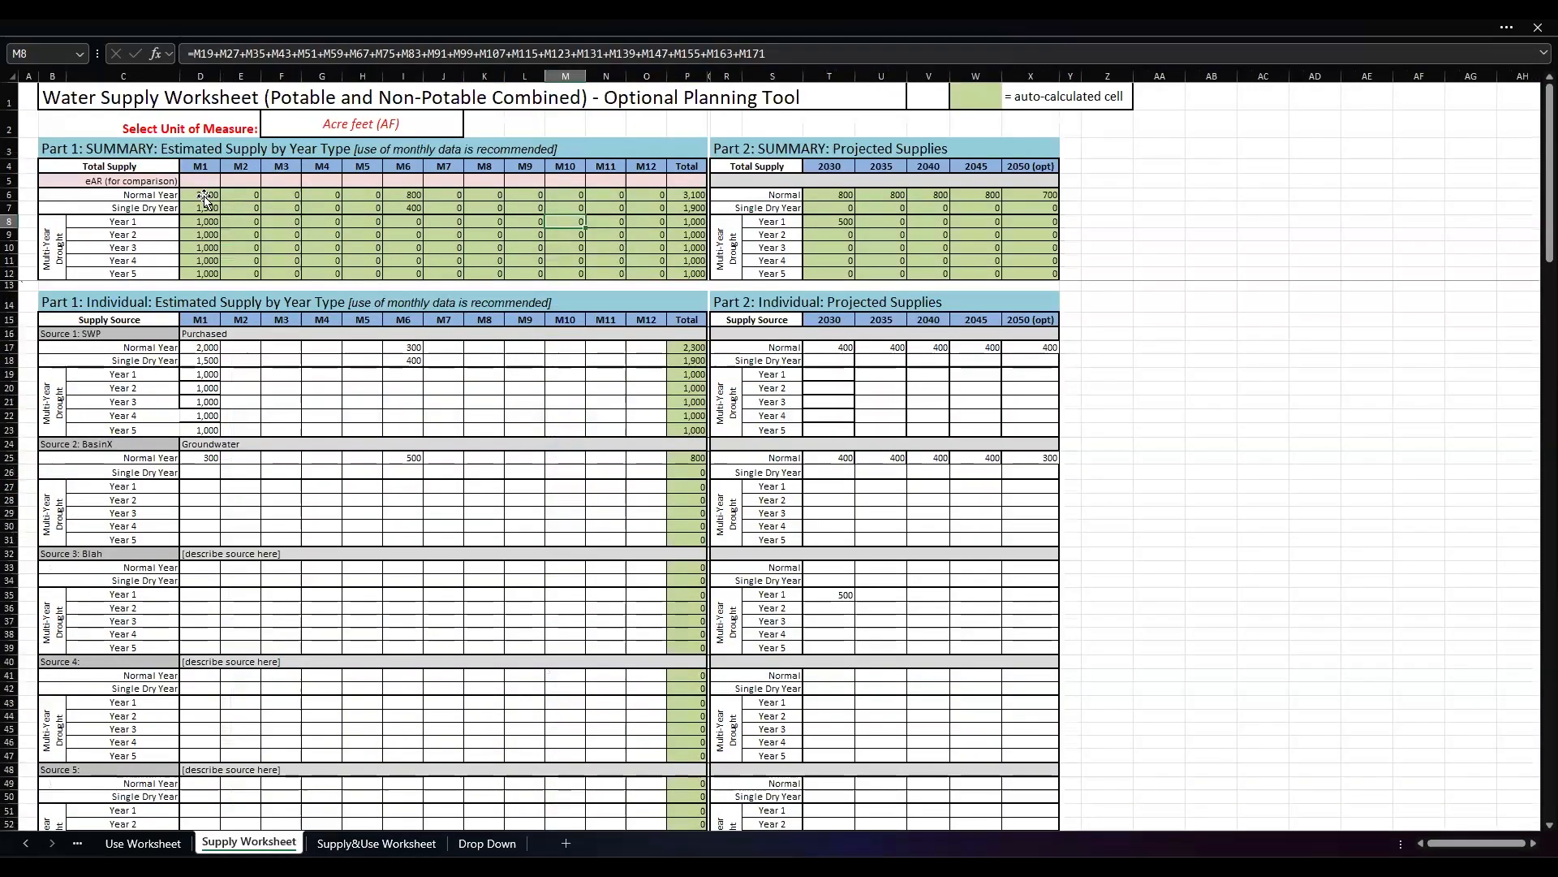
click(210, 191)
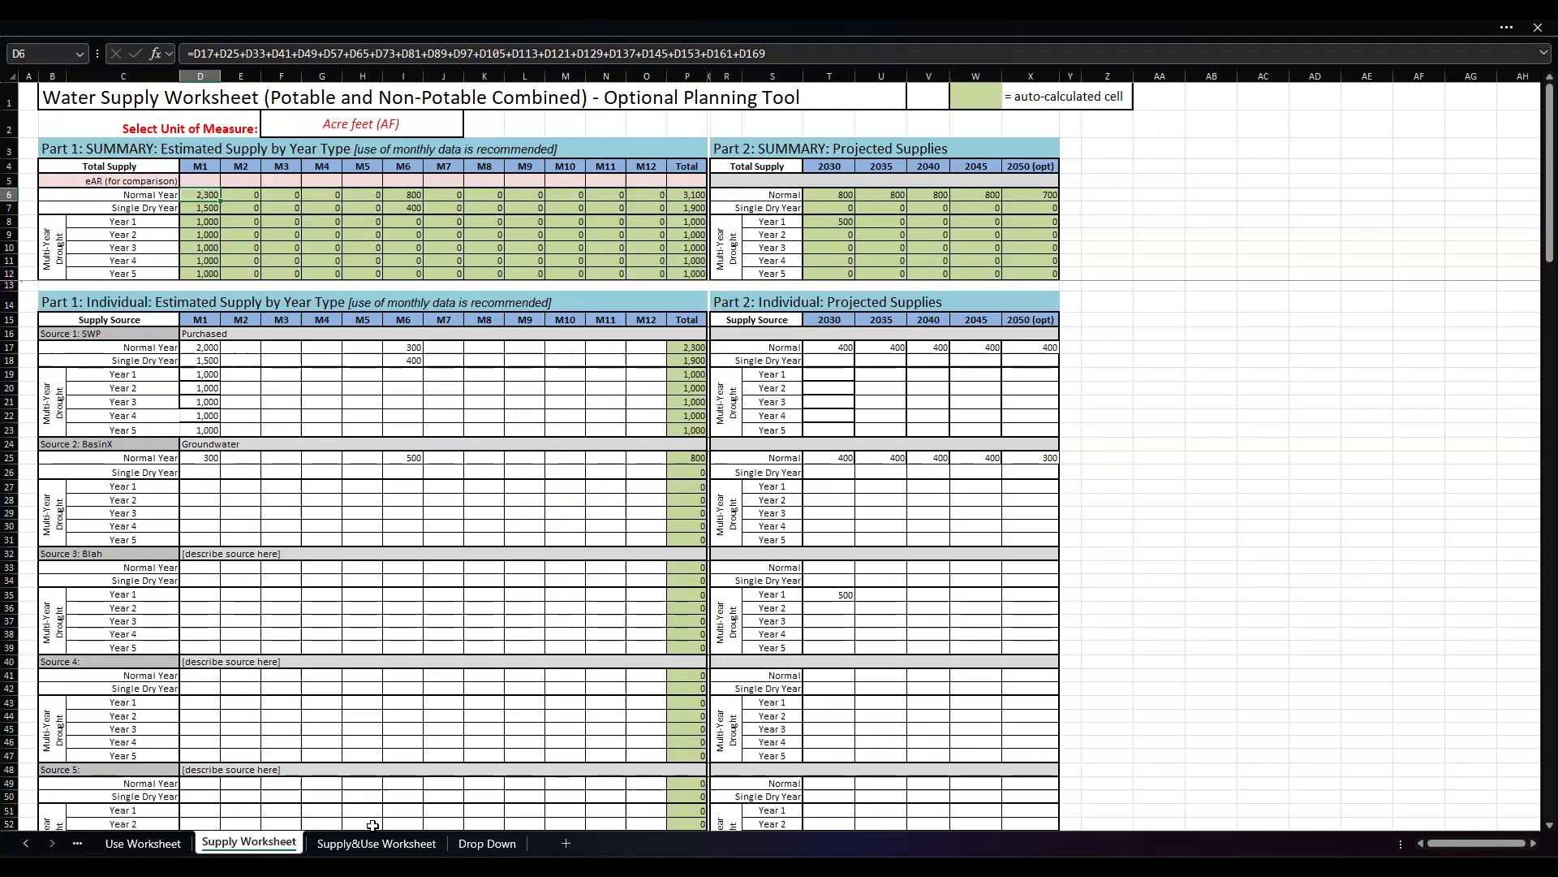
click(345, 842)
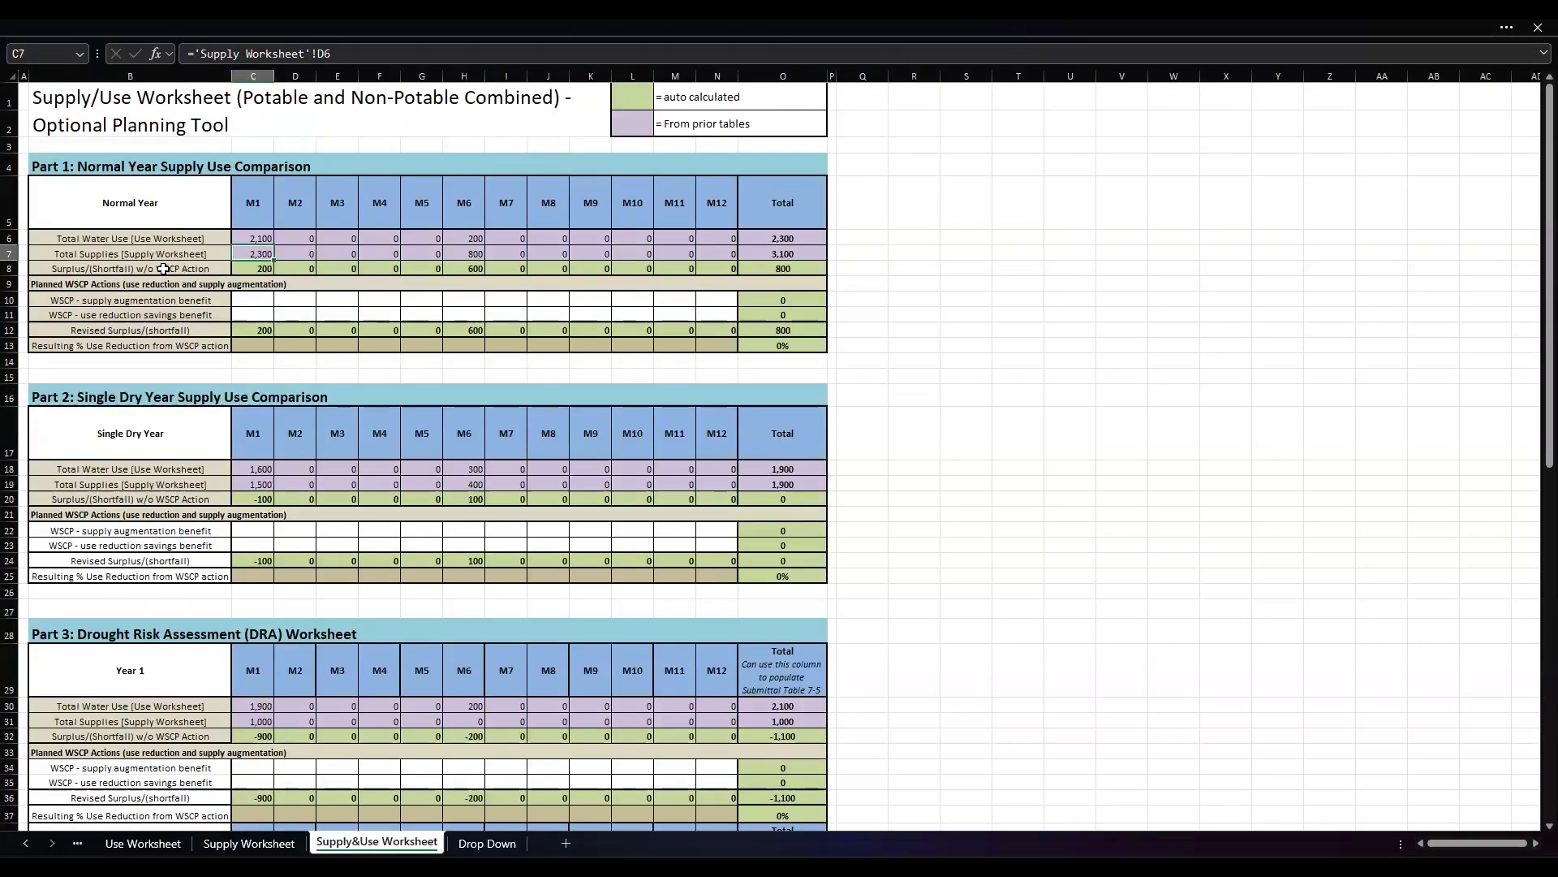
Step: Examine the Normal Year surplus/shortfall formulas without WSCP action for M1 and M6
click(255, 267)
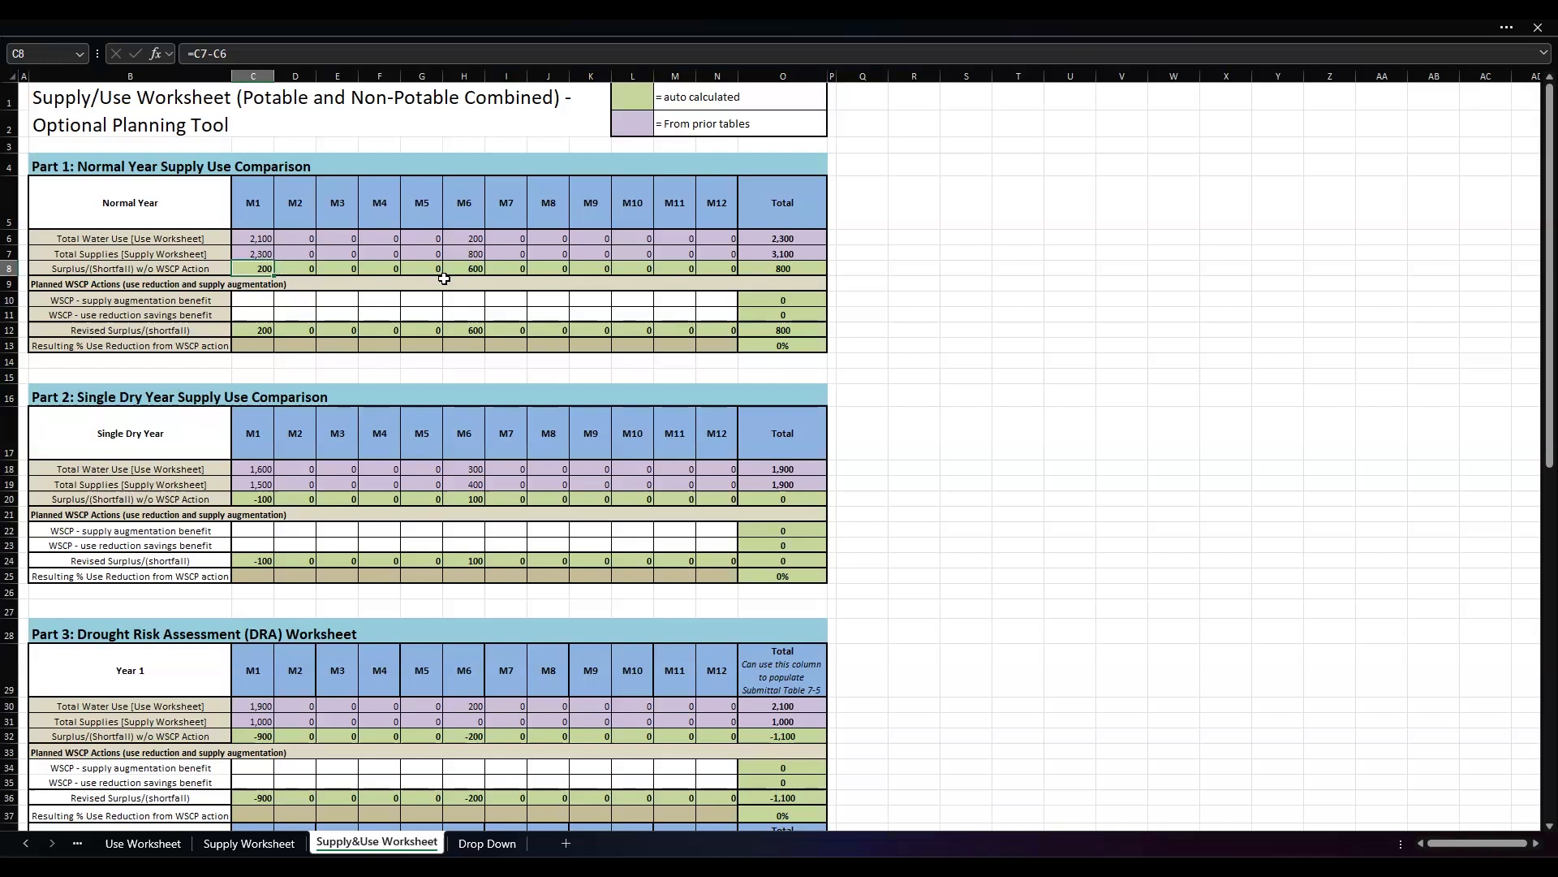
click(478, 272)
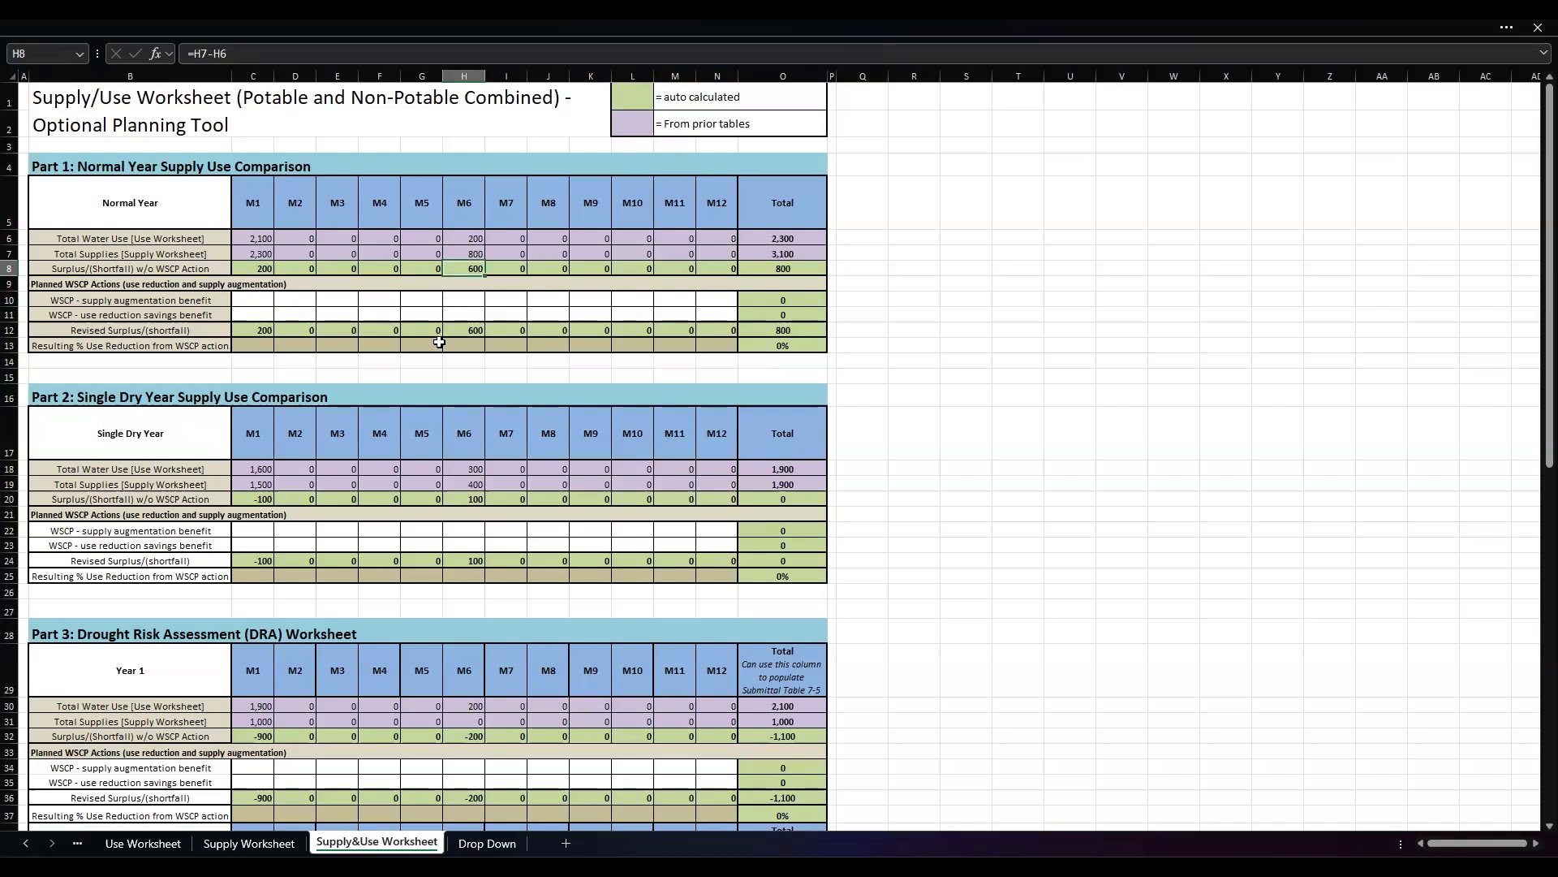
scroll(522, 280, down, 1)
scroll(261, 154, up, 1)
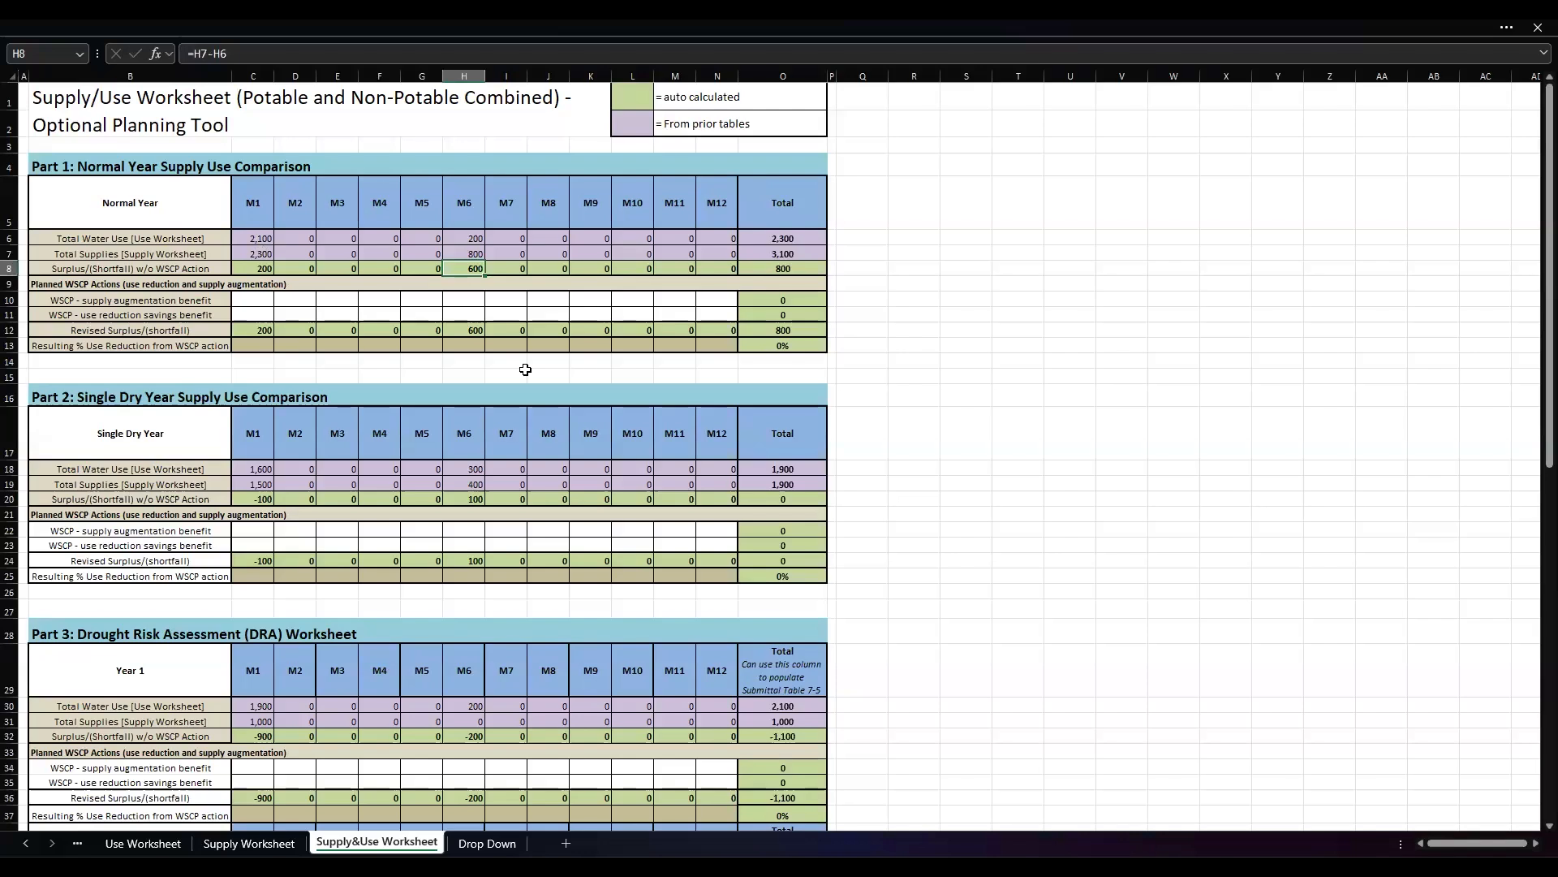
Step: Trace the M1 Single Dry Year Total Water Use reference back to the Single Dry Year Water Use row on the Use Worksheet
scroll(268, 321, down, 3)
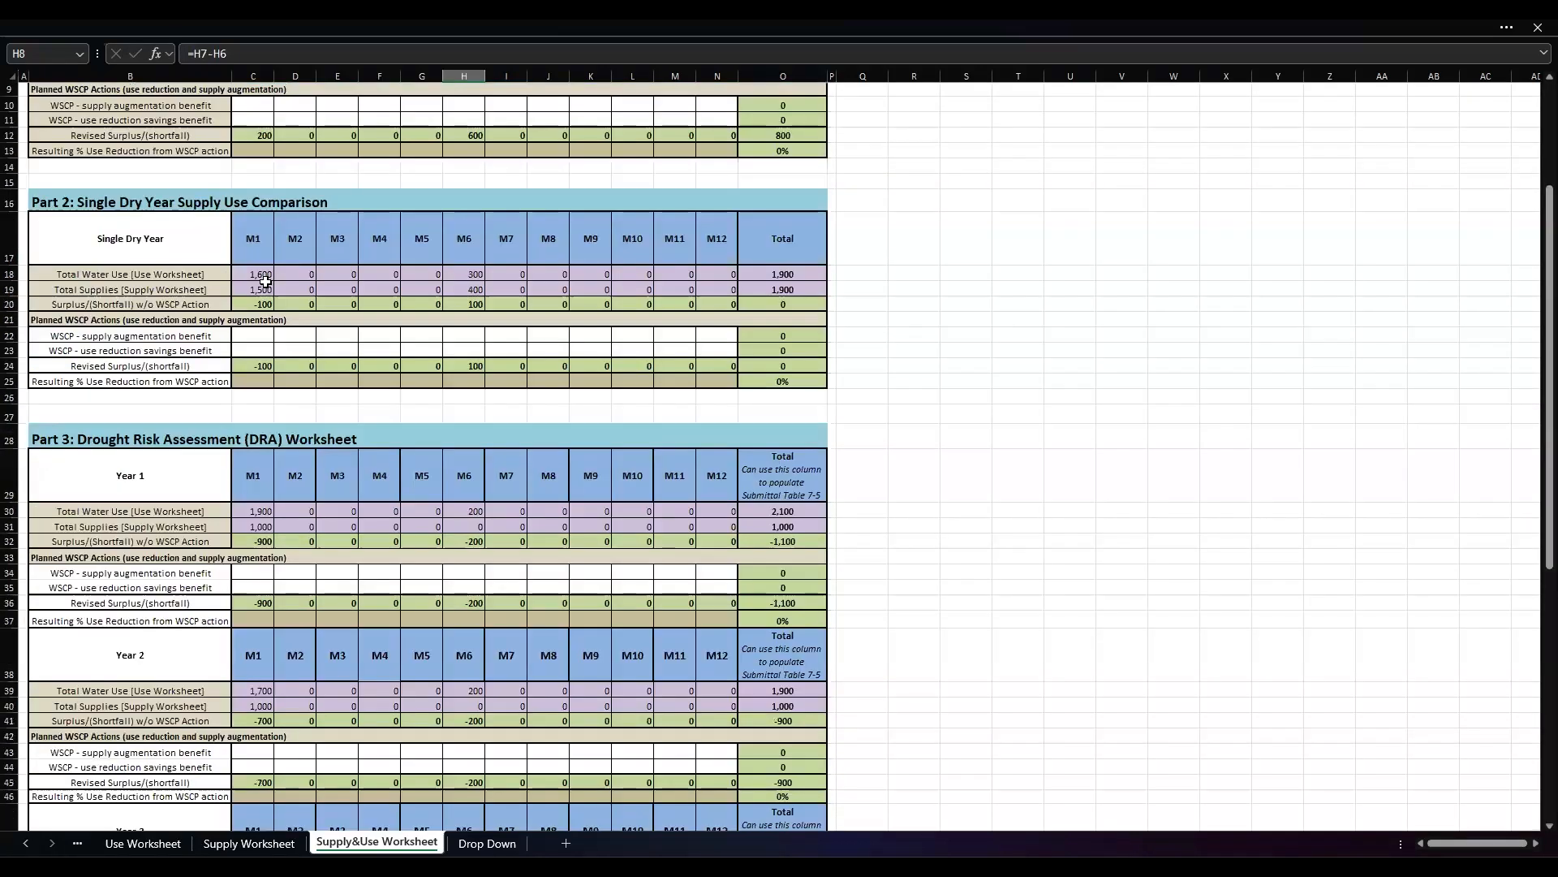
drag(245, 275, 759, 290)
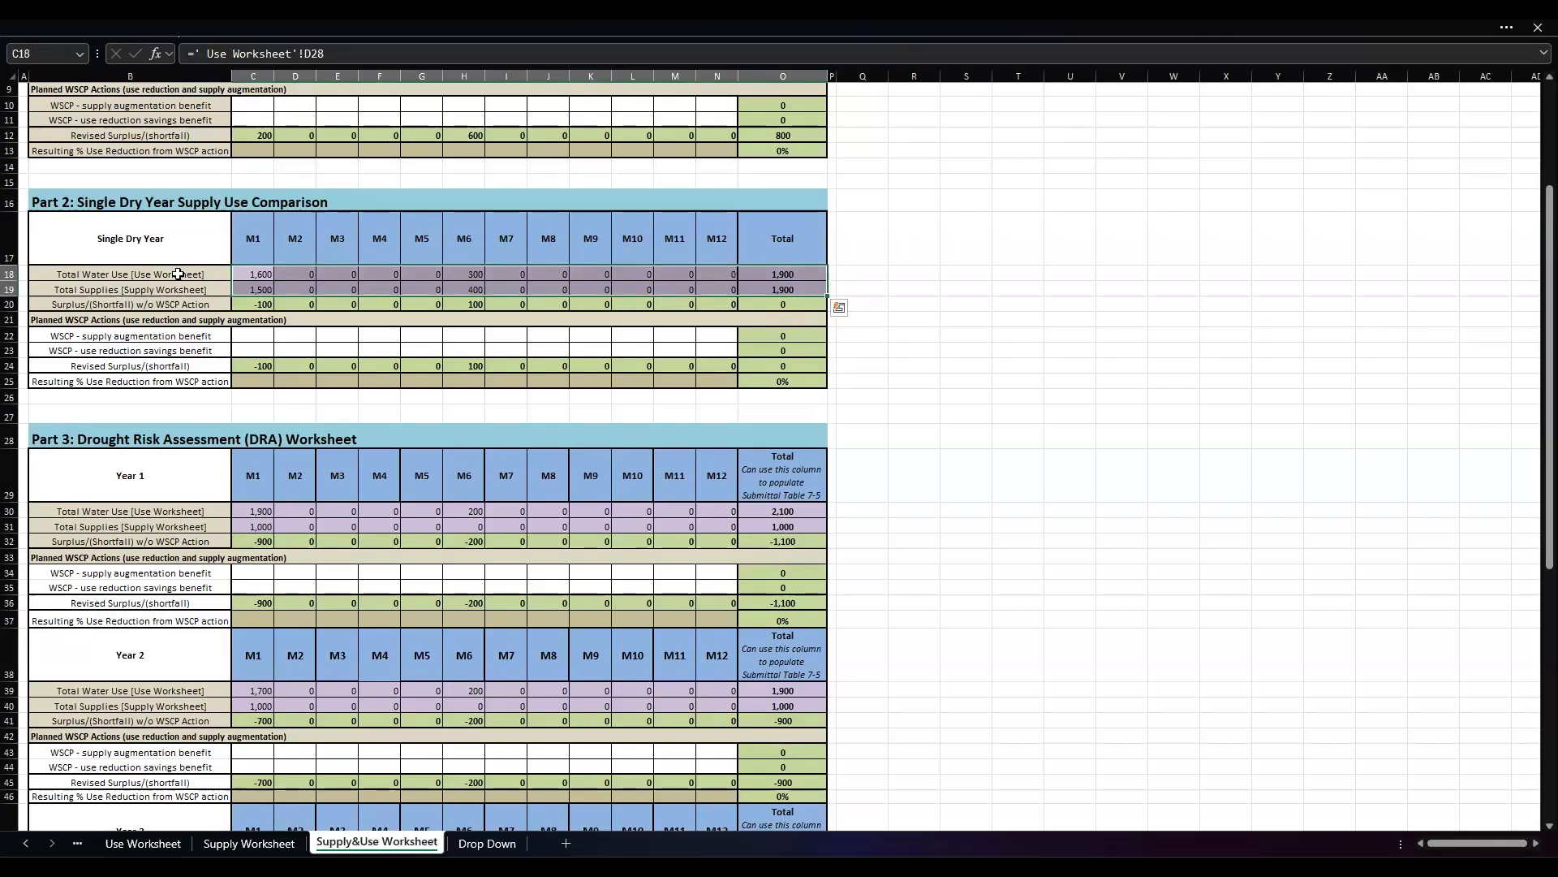
click(262, 272)
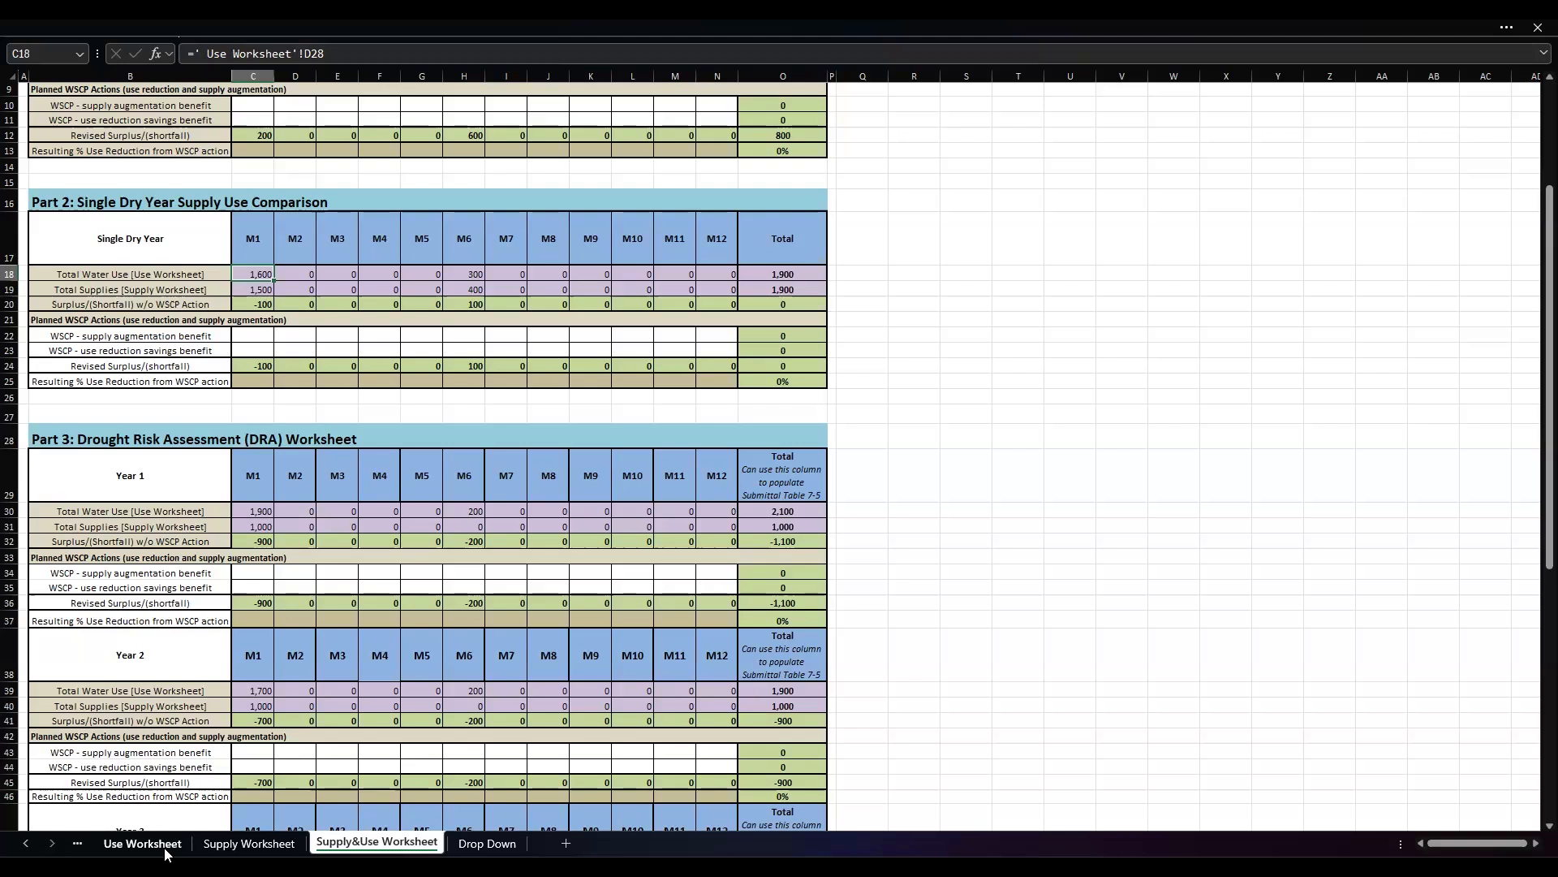
click(143, 843)
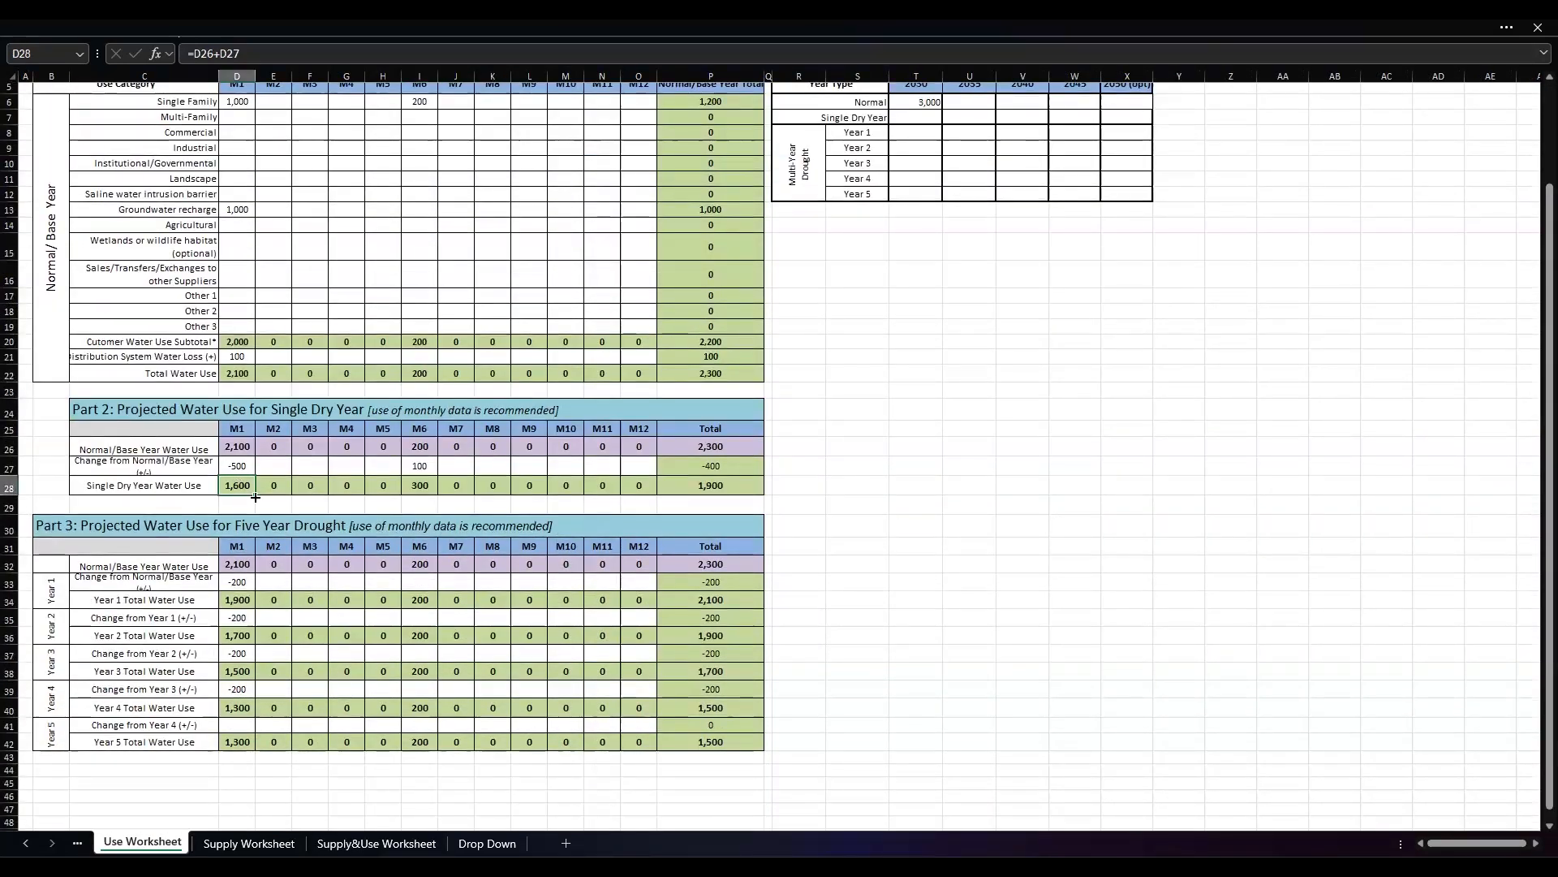
click(367, 844)
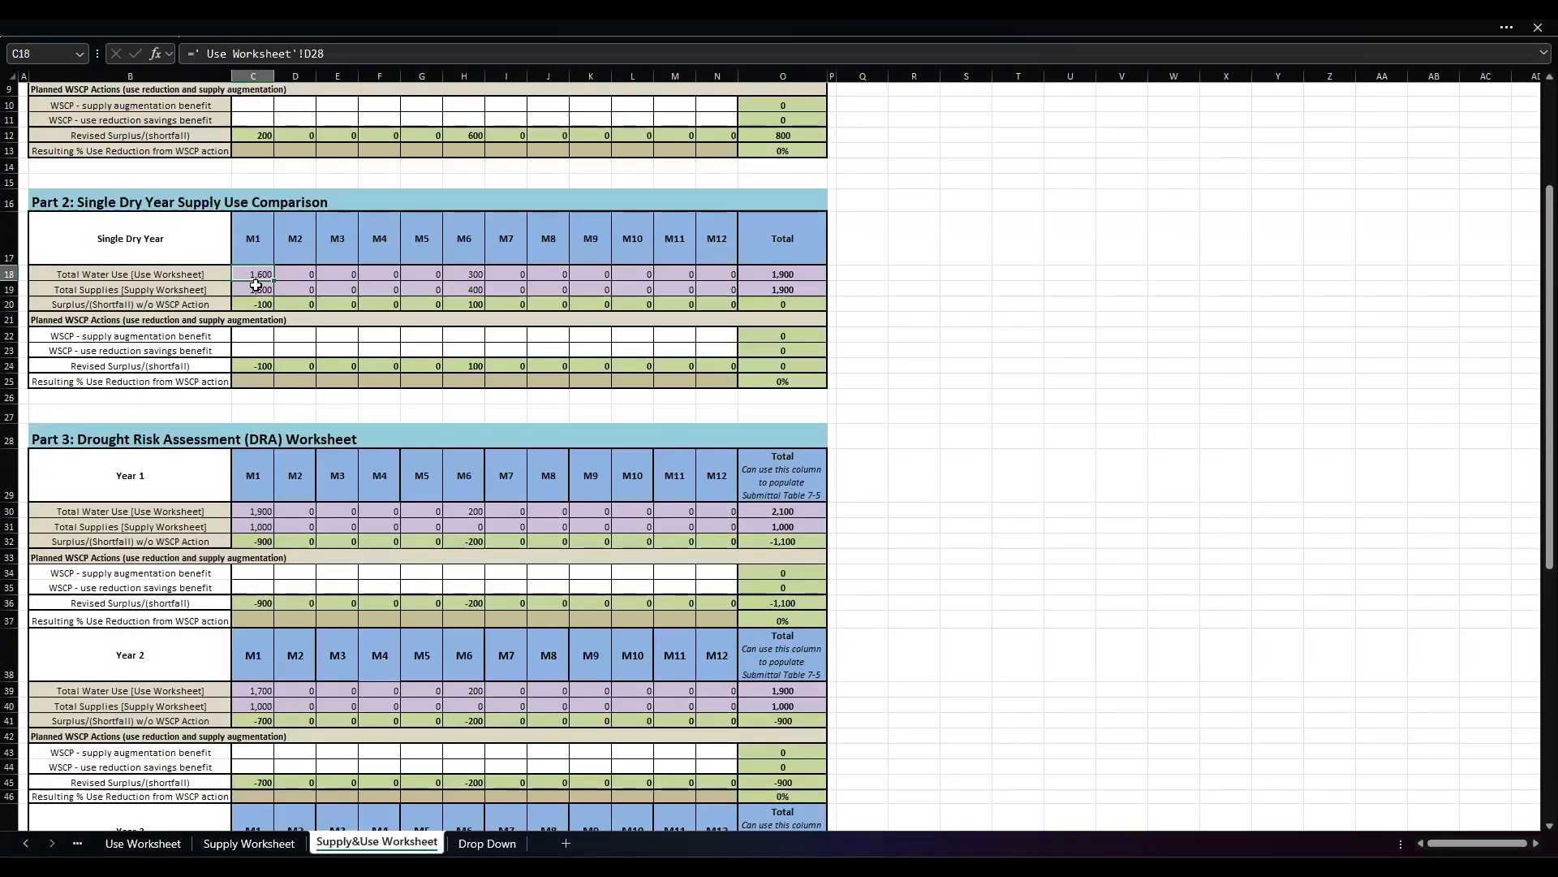
Step: Trace the M1 Single Dry Year Total Supplies reference back to the Supply Worksheet summary and check the M1 surplus/shortfall formula
click(258, 289)
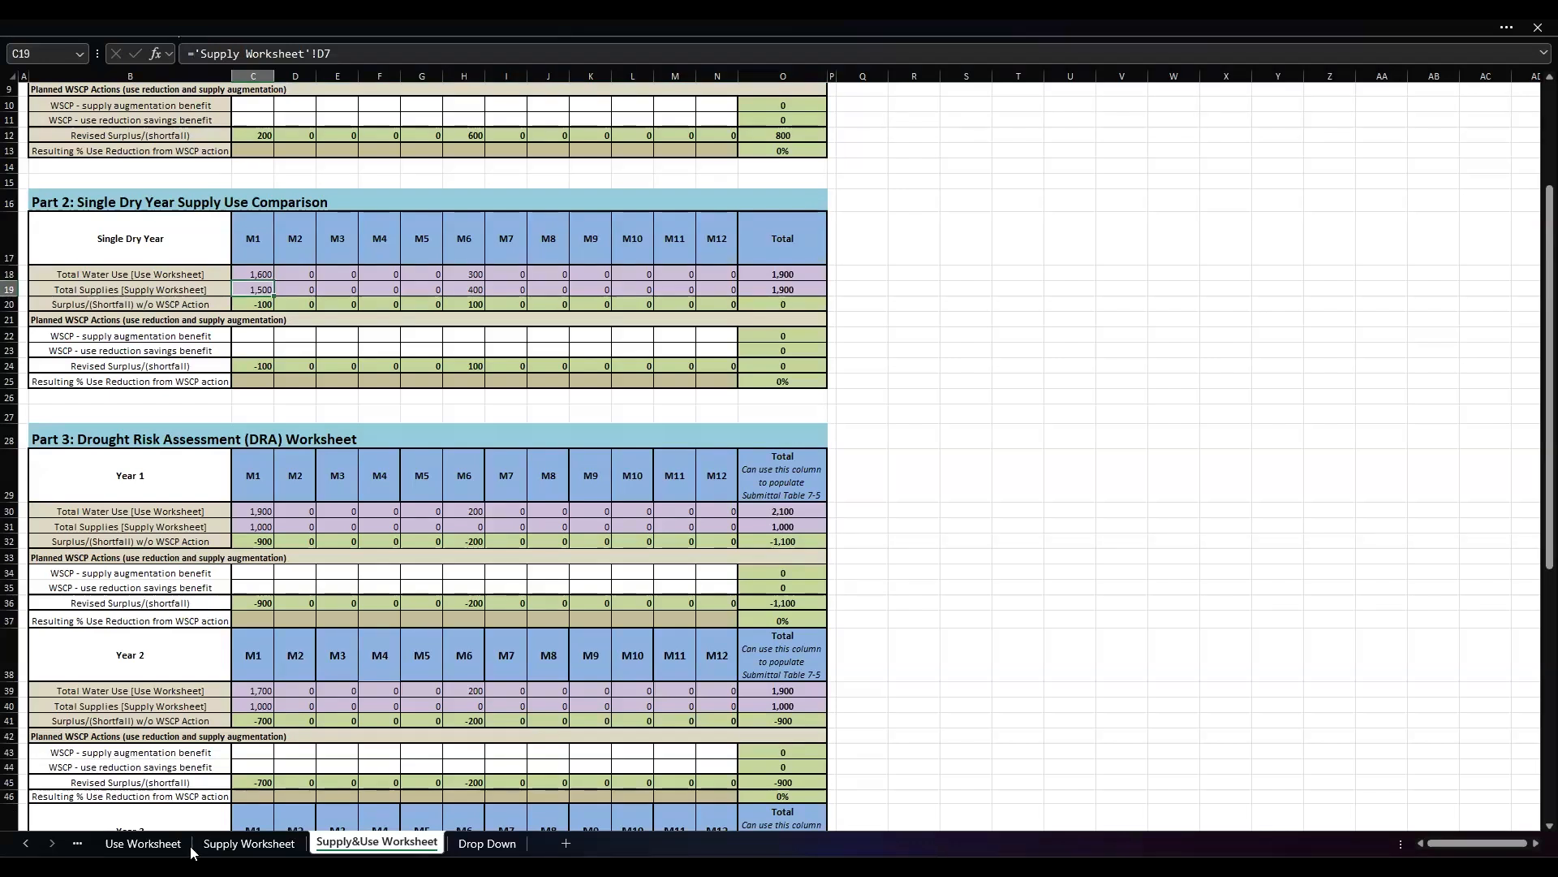
click(244, 844)
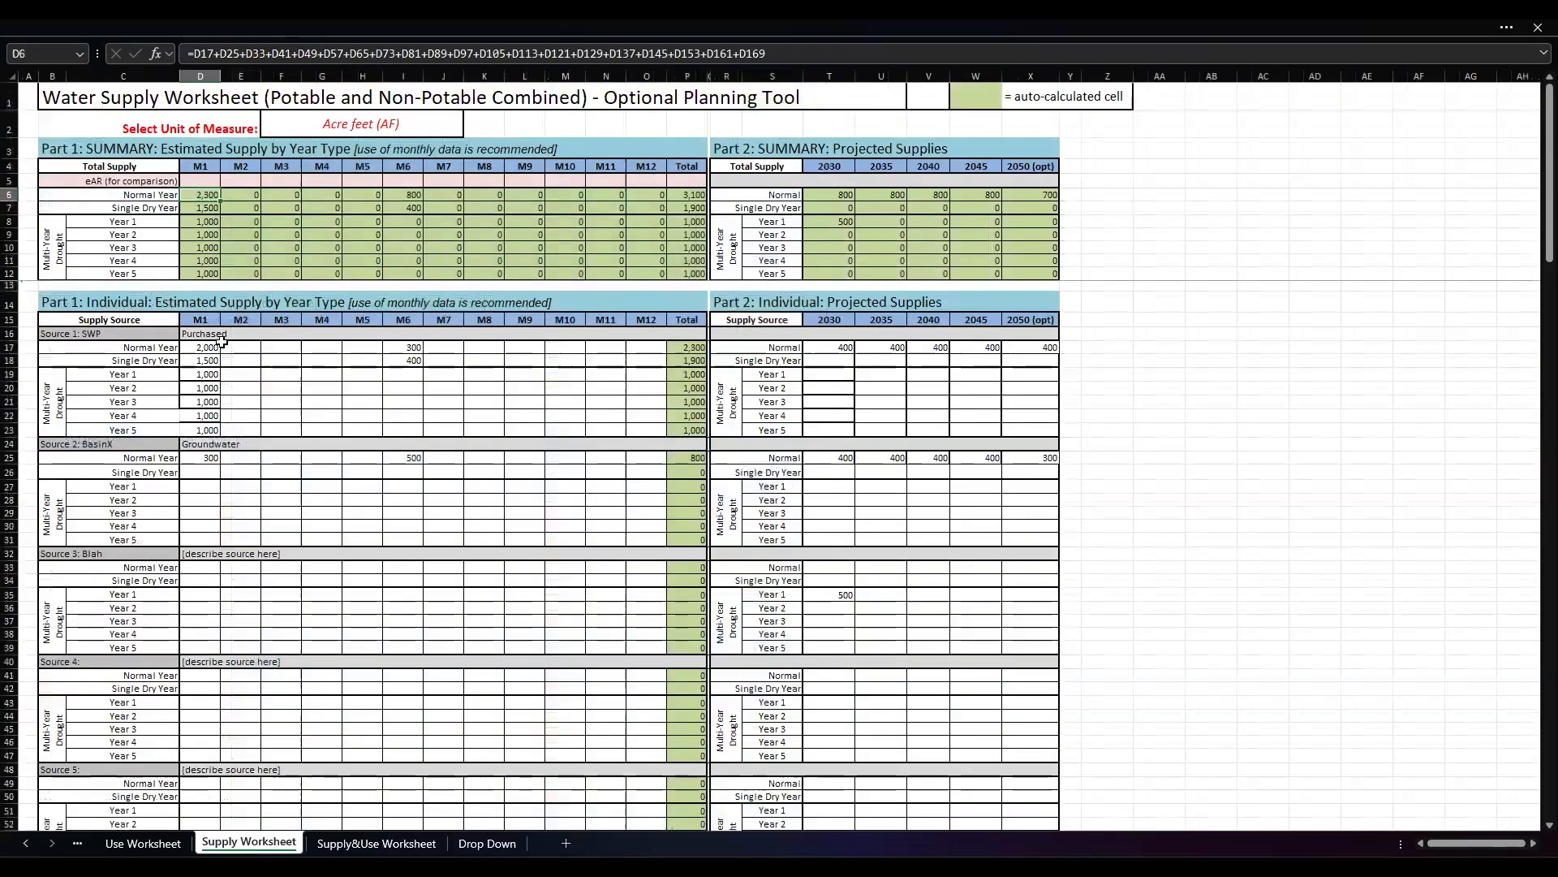
key(Down)
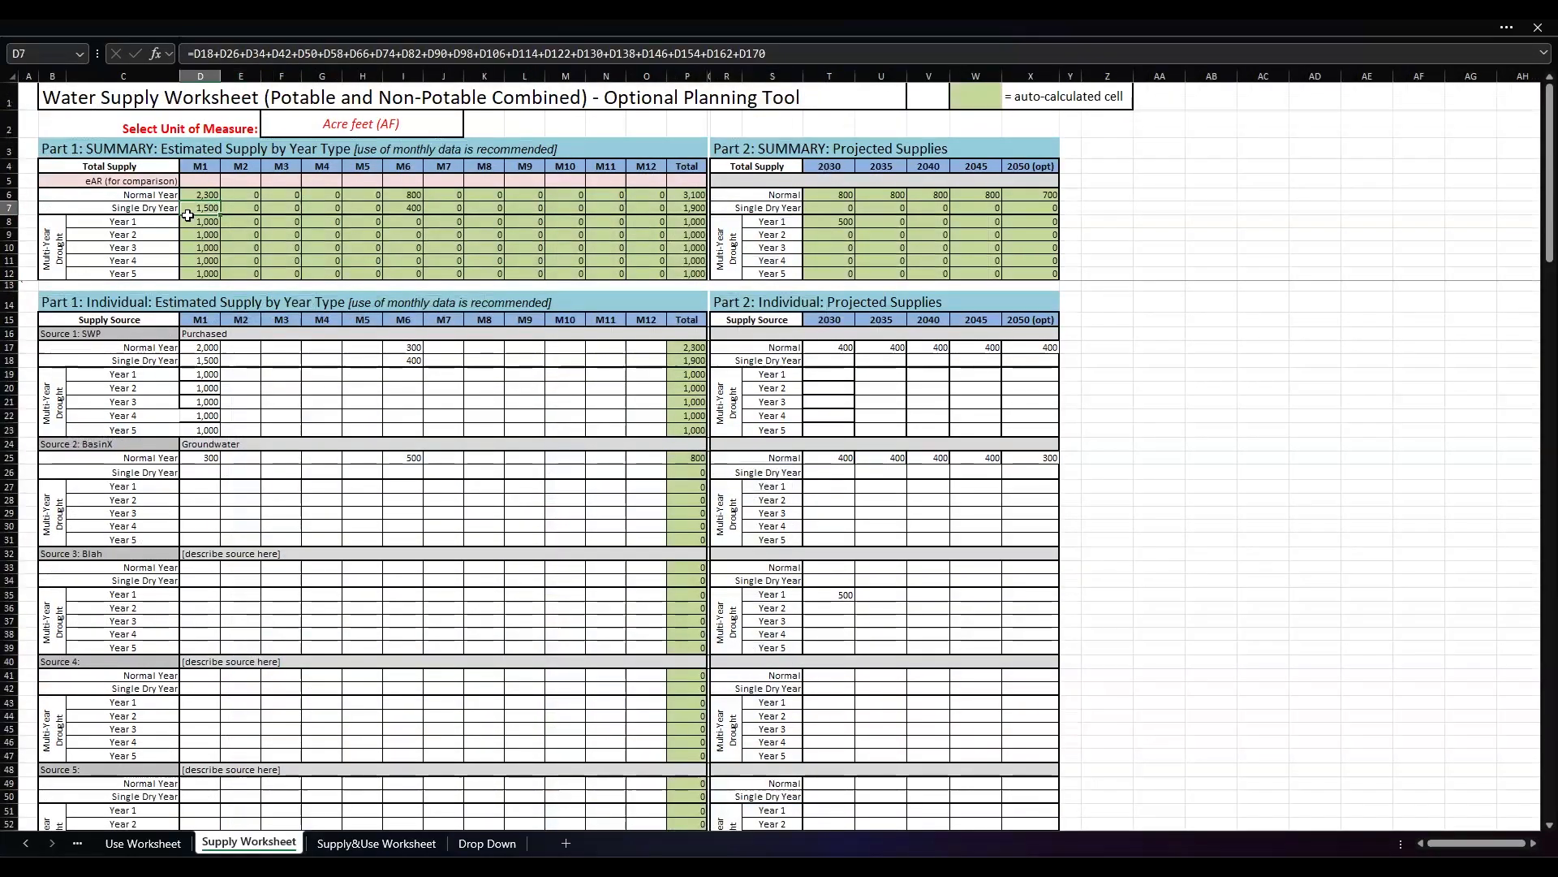
click(351, 843)
key(Down)
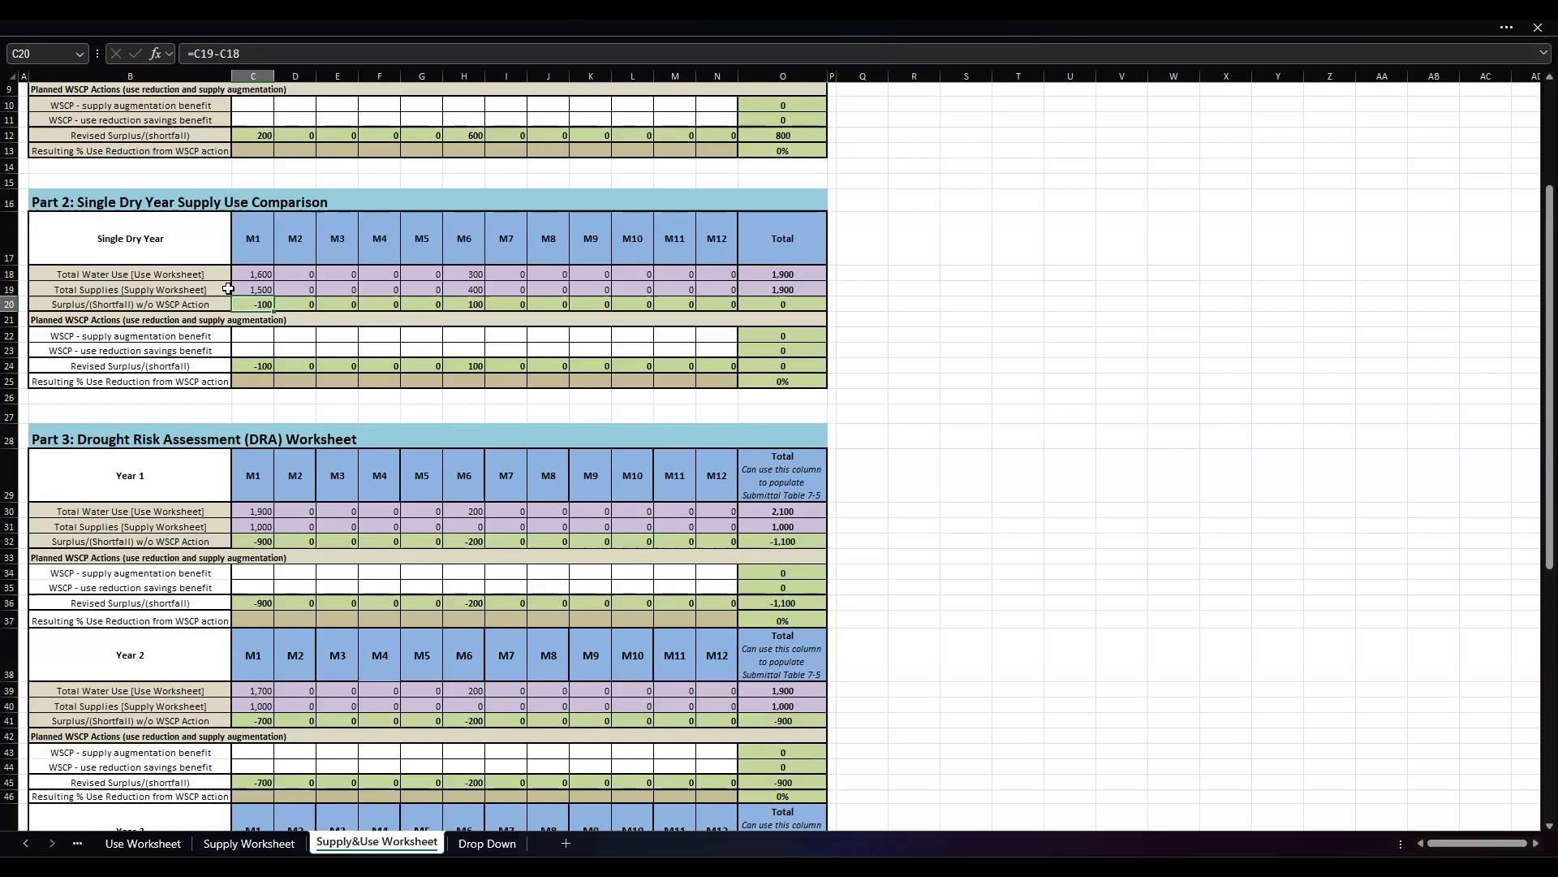
Step: Enter 50 as the M1 WSCP use reduction savings benefit in the Single Dry Year comparison
click(248, 336)
scroll(262, 468, up, 3)
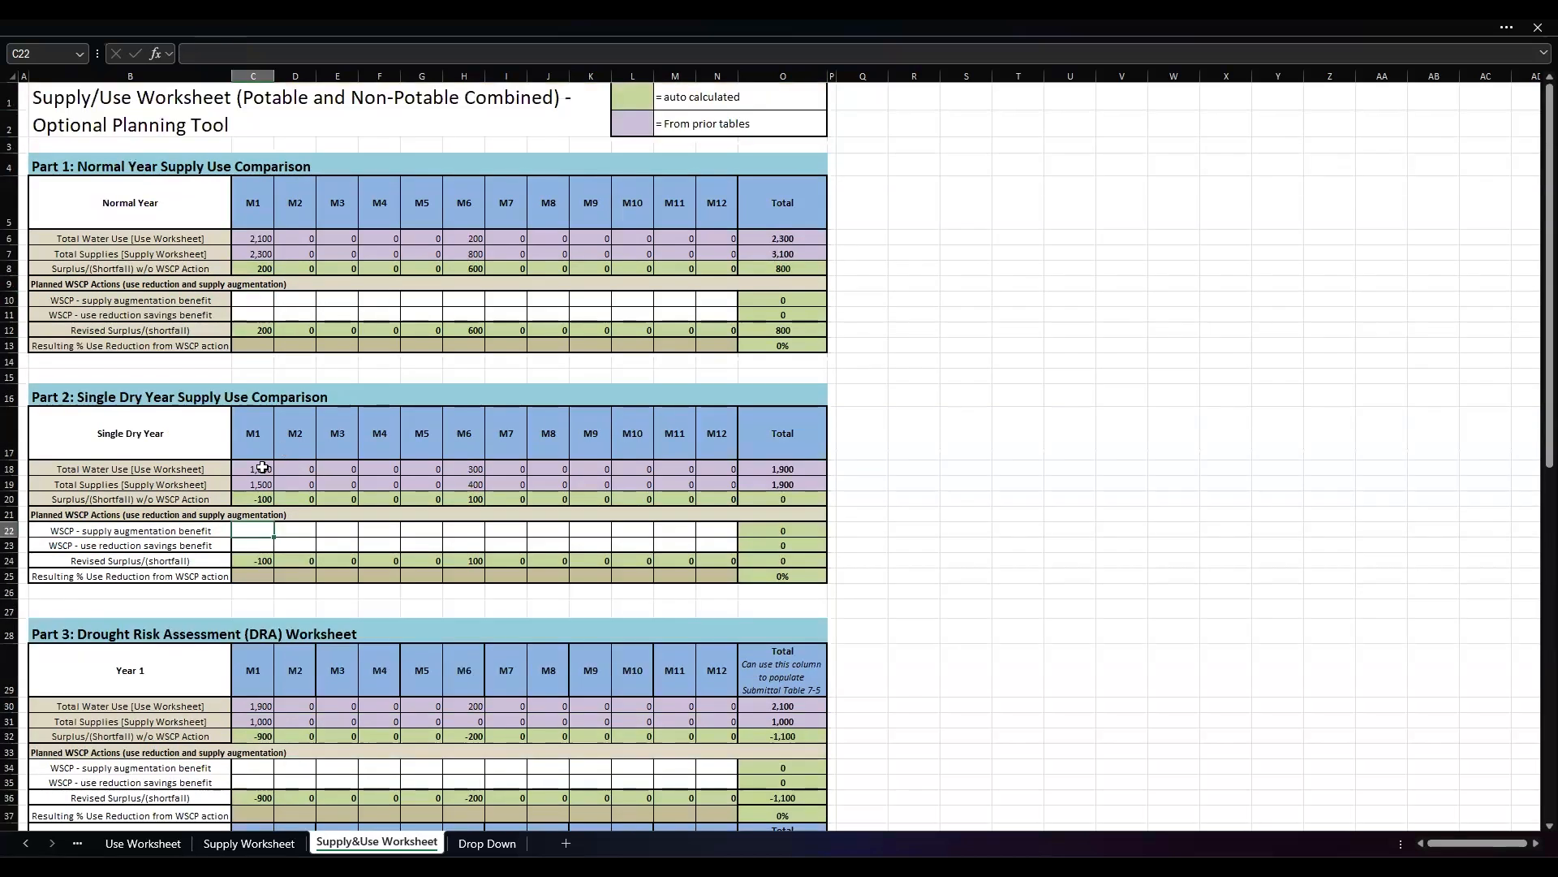
scroll(262, 467, down, 2)
scroll(260, 414, down, 1)
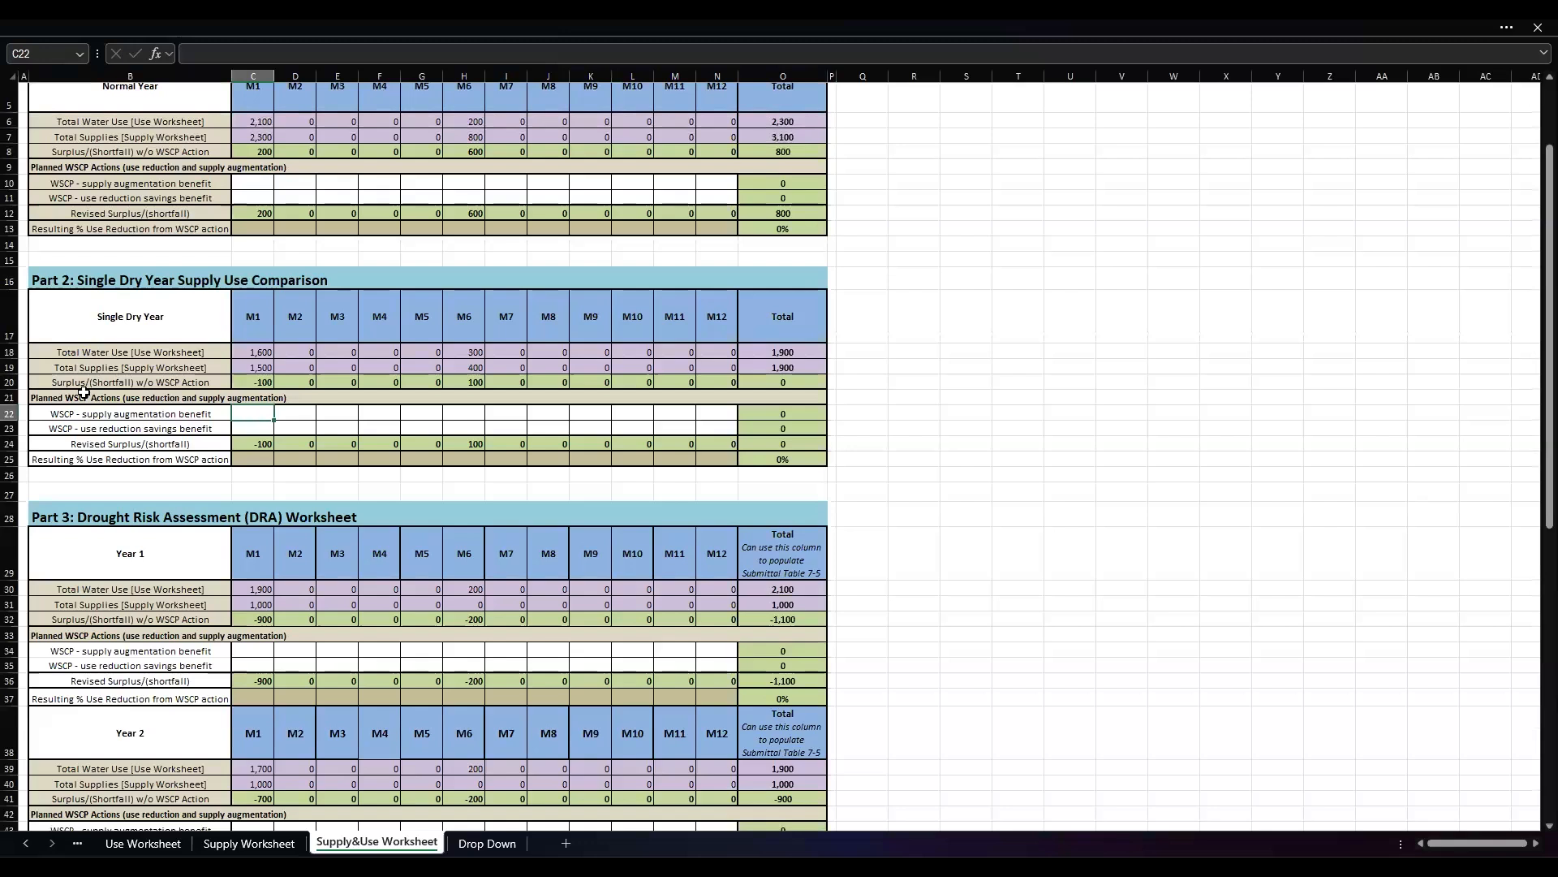
click(246, 425)
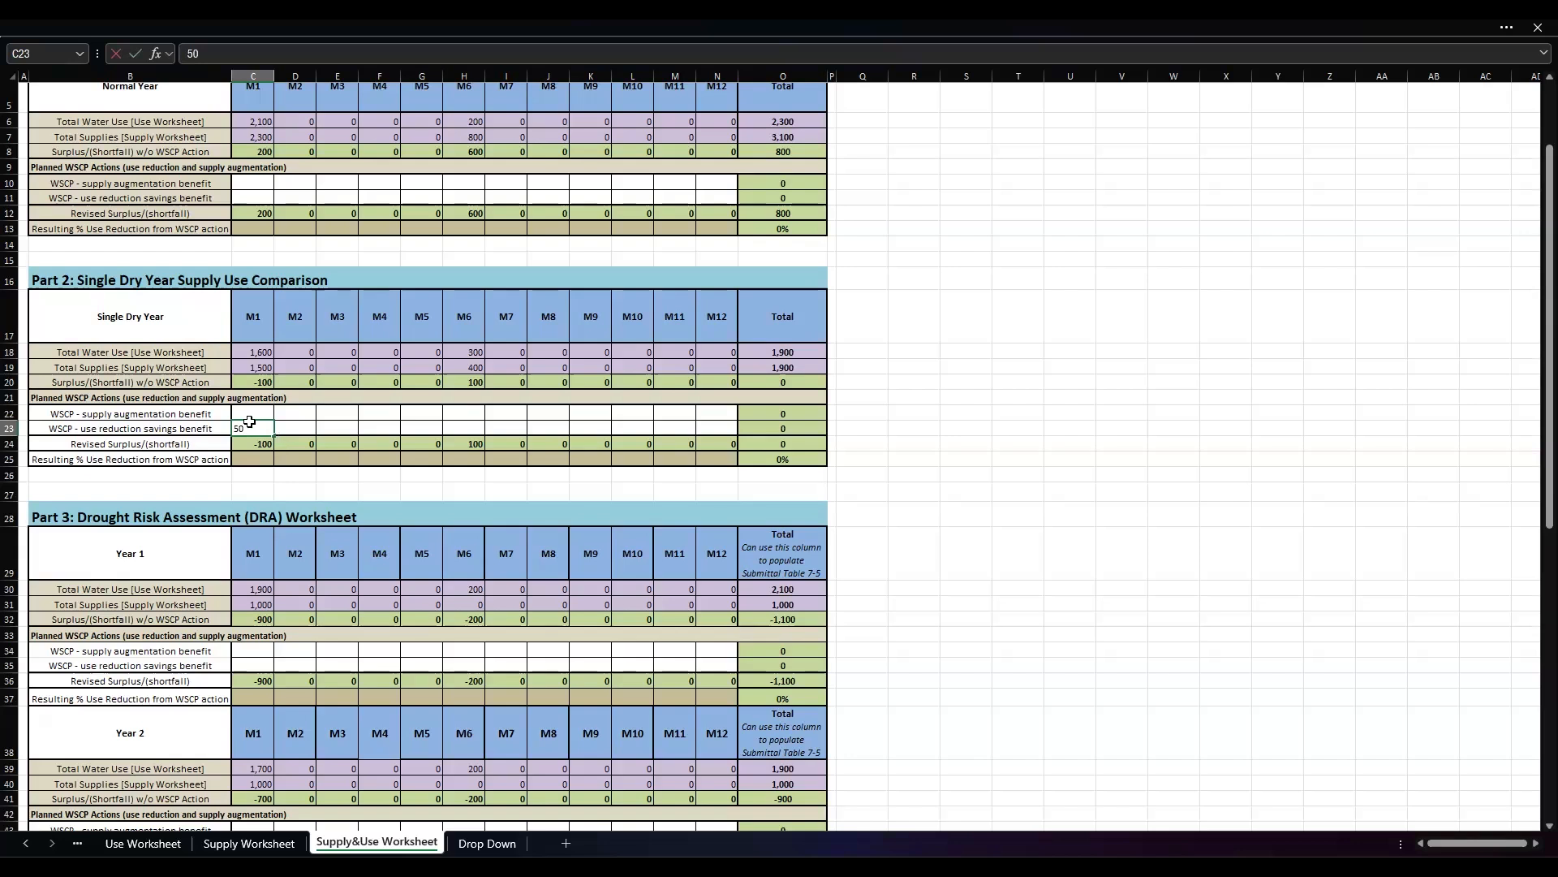
key(Tab)
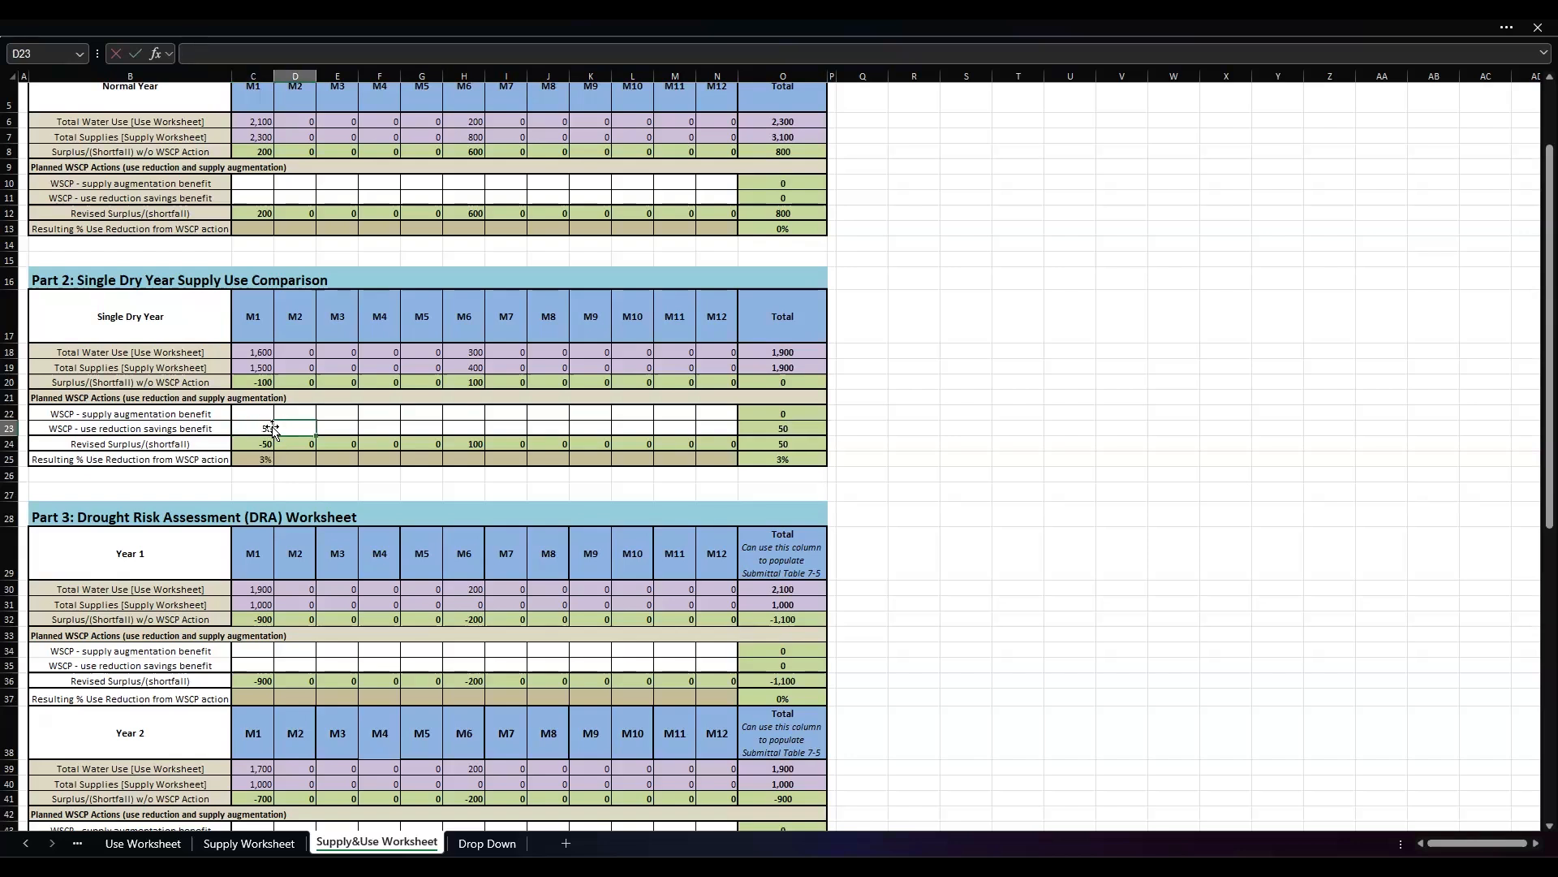
Step: Check the Single Dry Year Revised Surplus/(shortfall) formula for M1, and enter 50 as the M1 WSCP supply augmentation benefit
drag(256, 444, 803, 458)
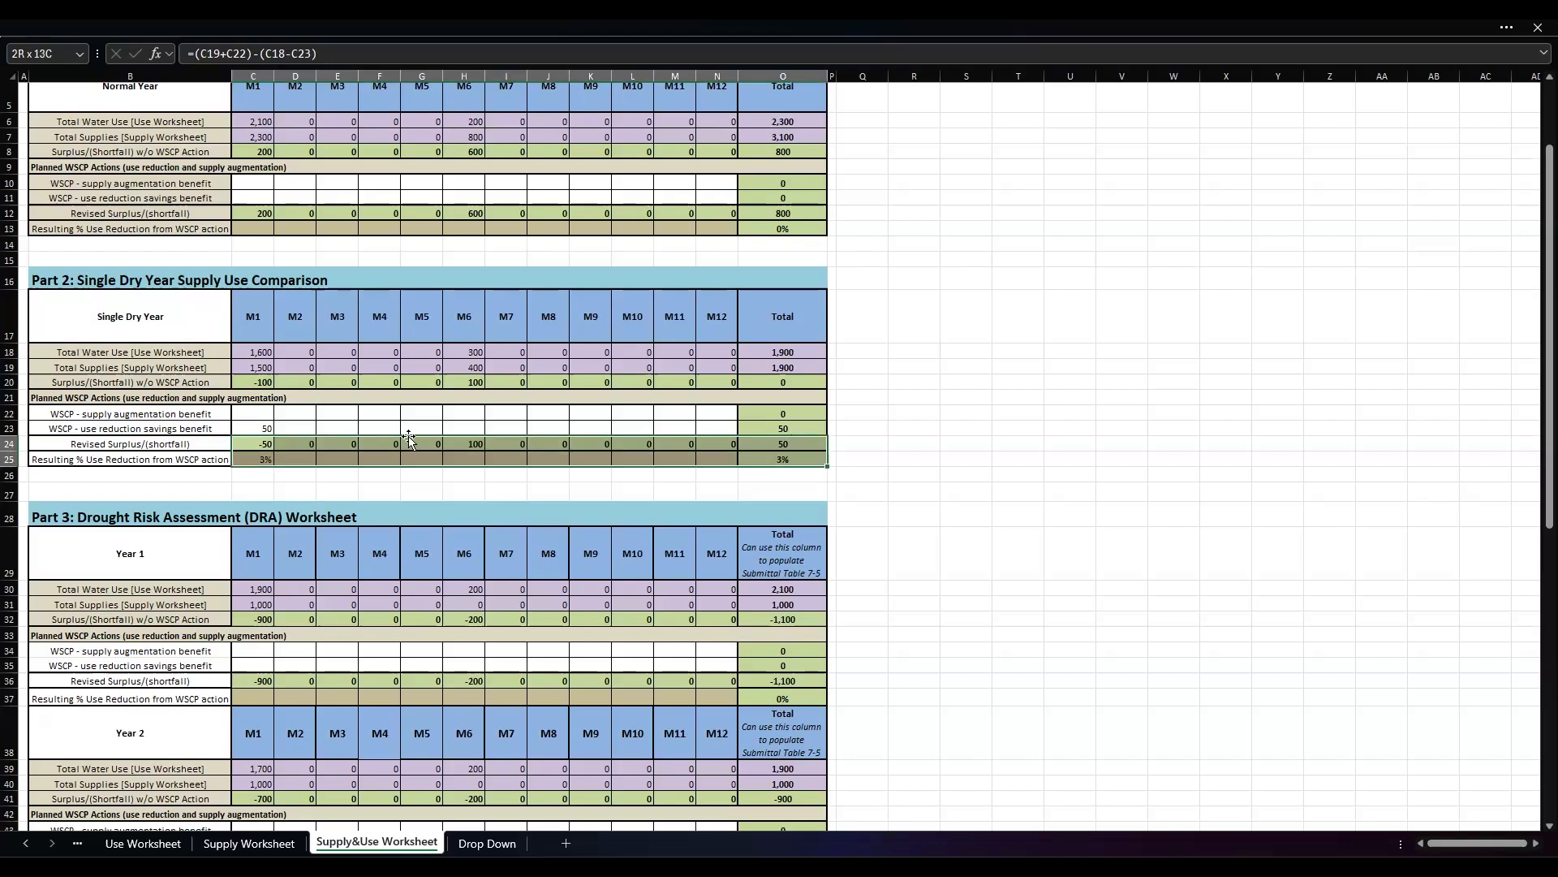
click(251, 444)
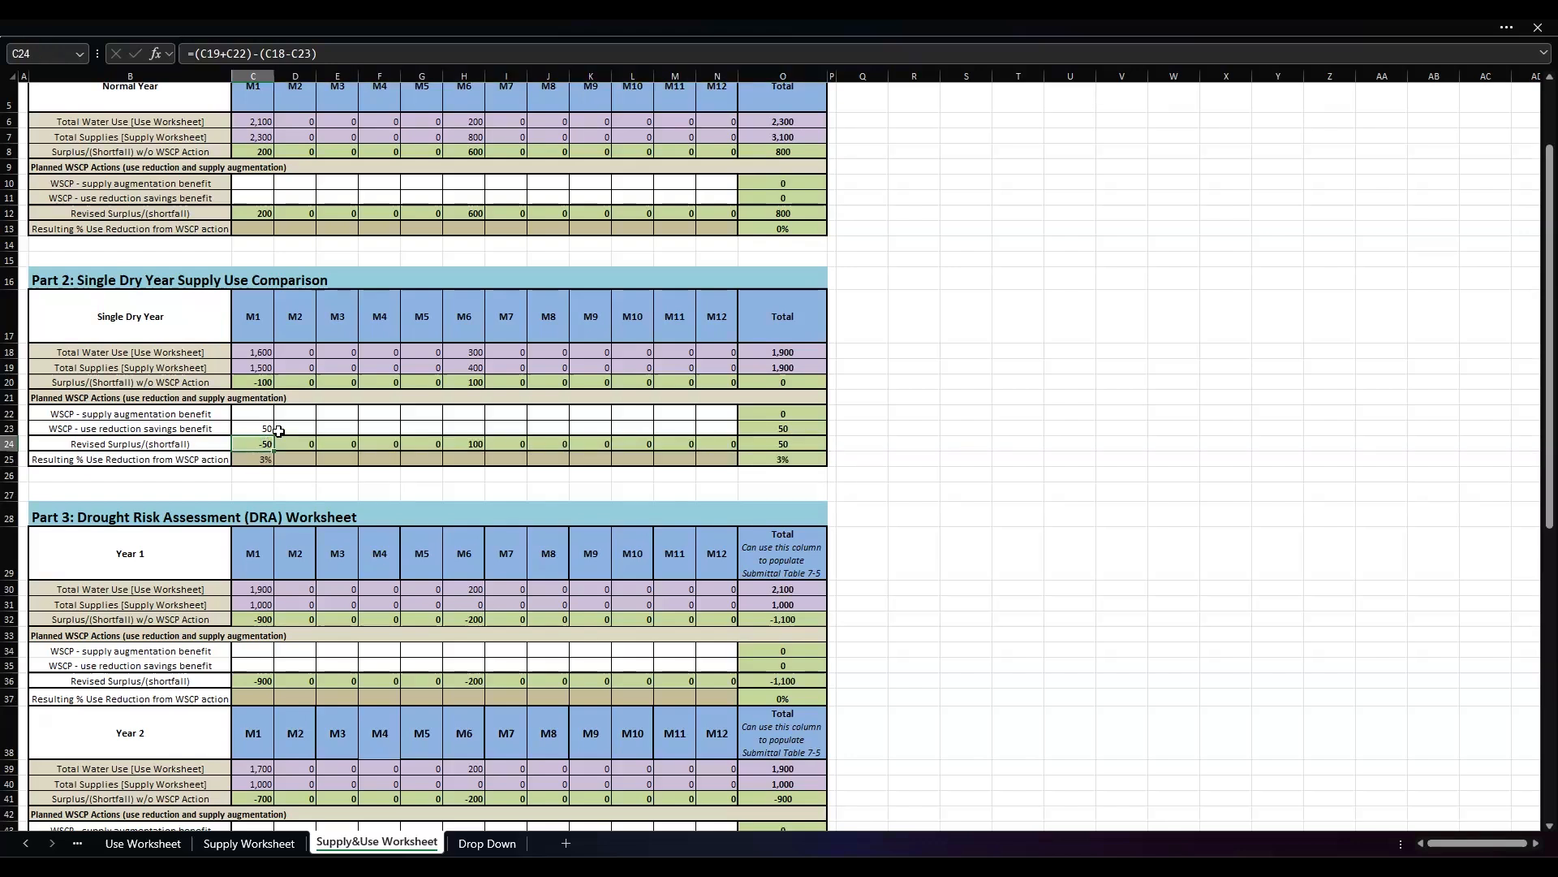
click(270, 417)
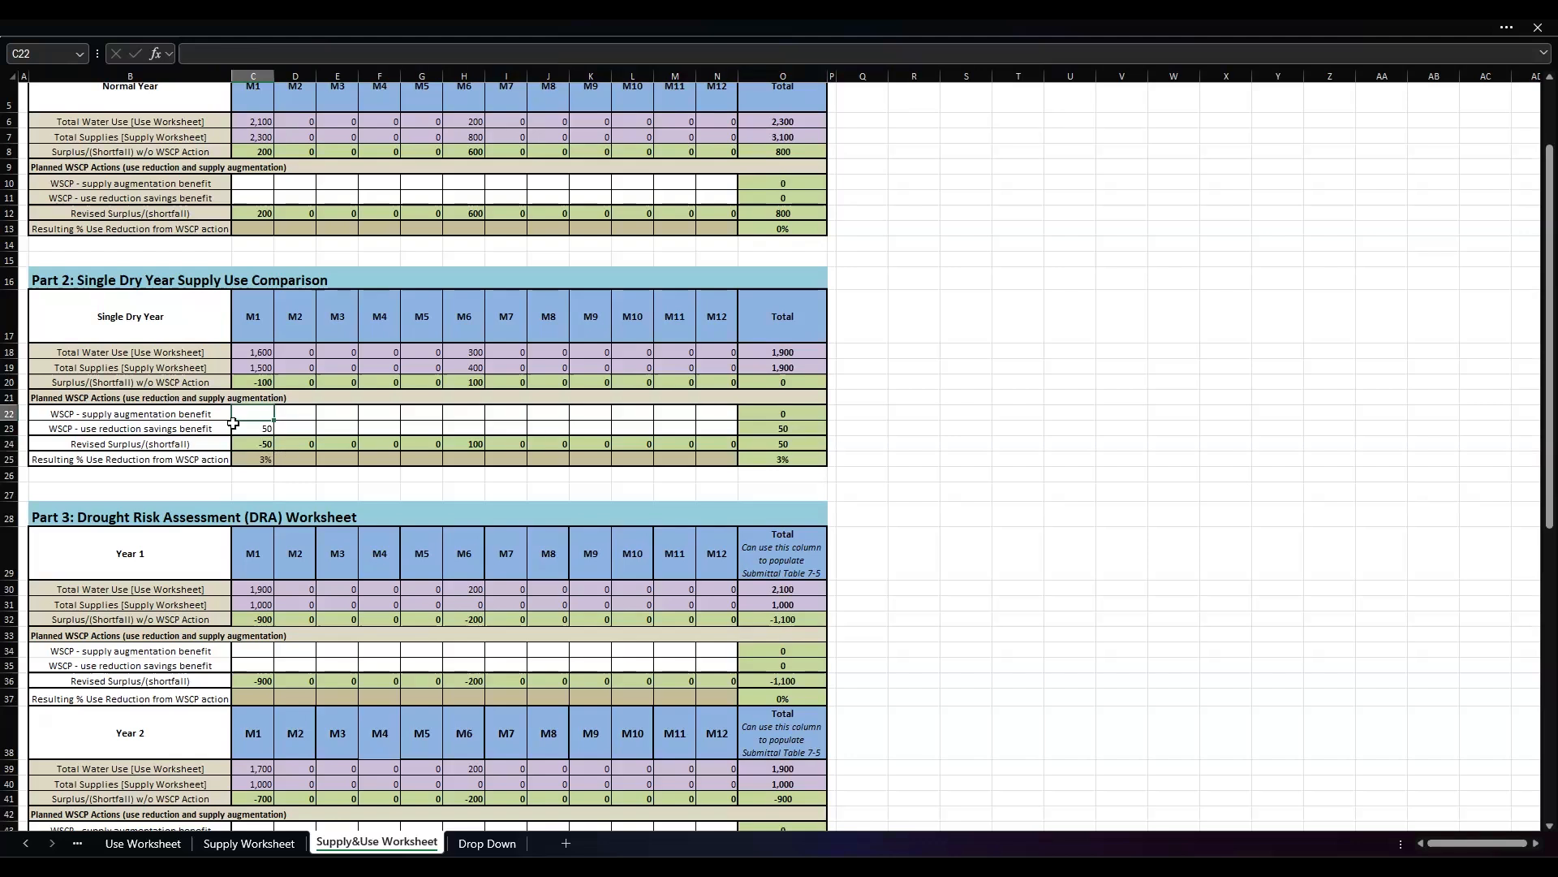
key(Return)
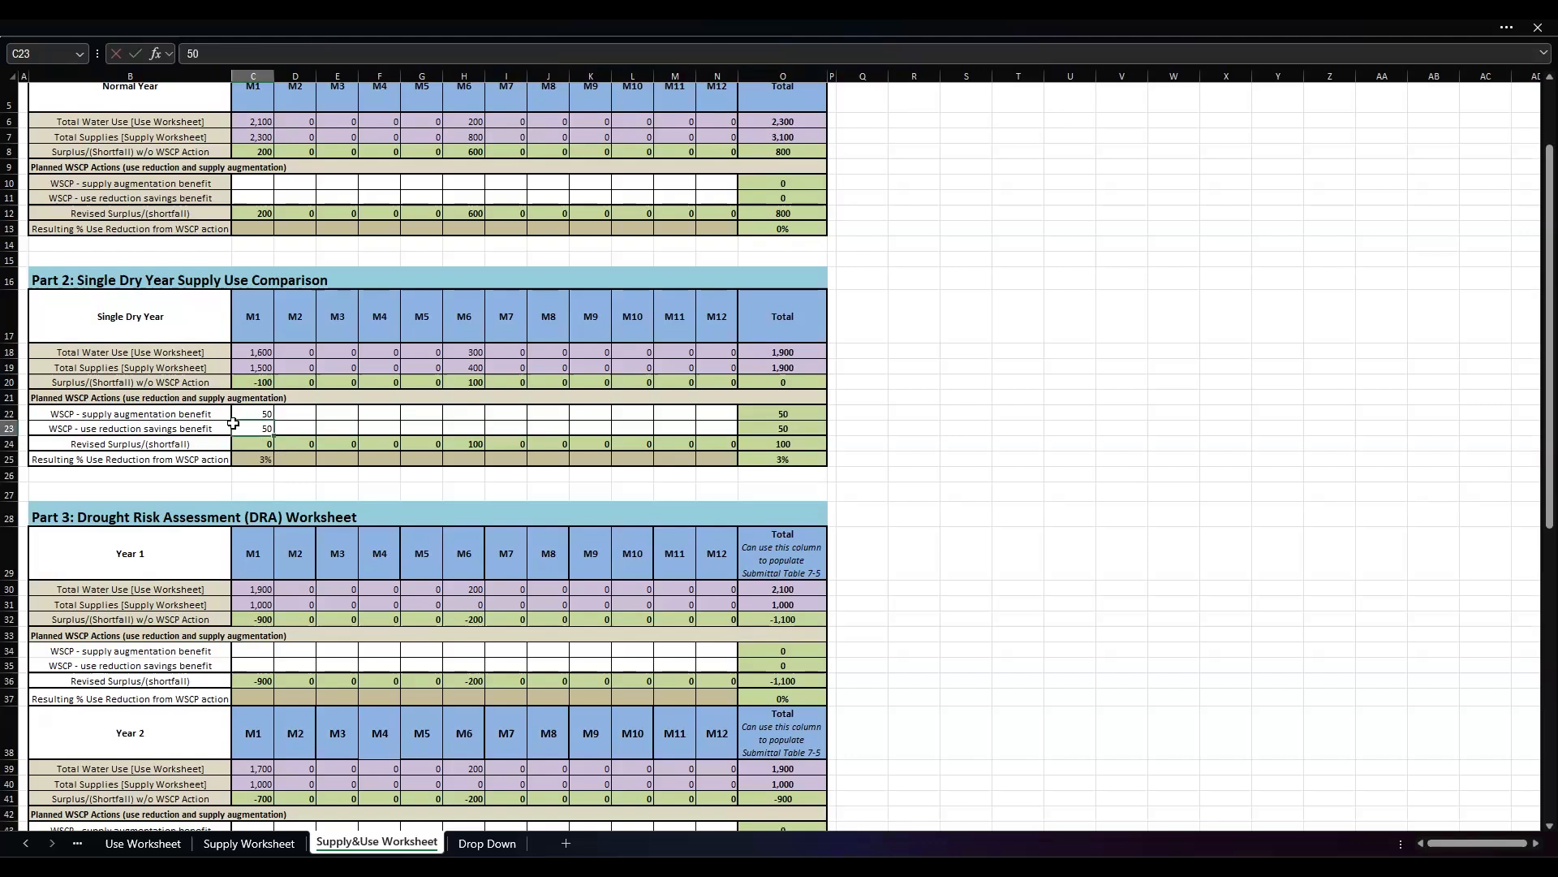
Step: Examine the M1 Single Dry Year formulas for revised surplus/shortfall and resulting percent use reduction, along with the cells they reference
click(236, 444)
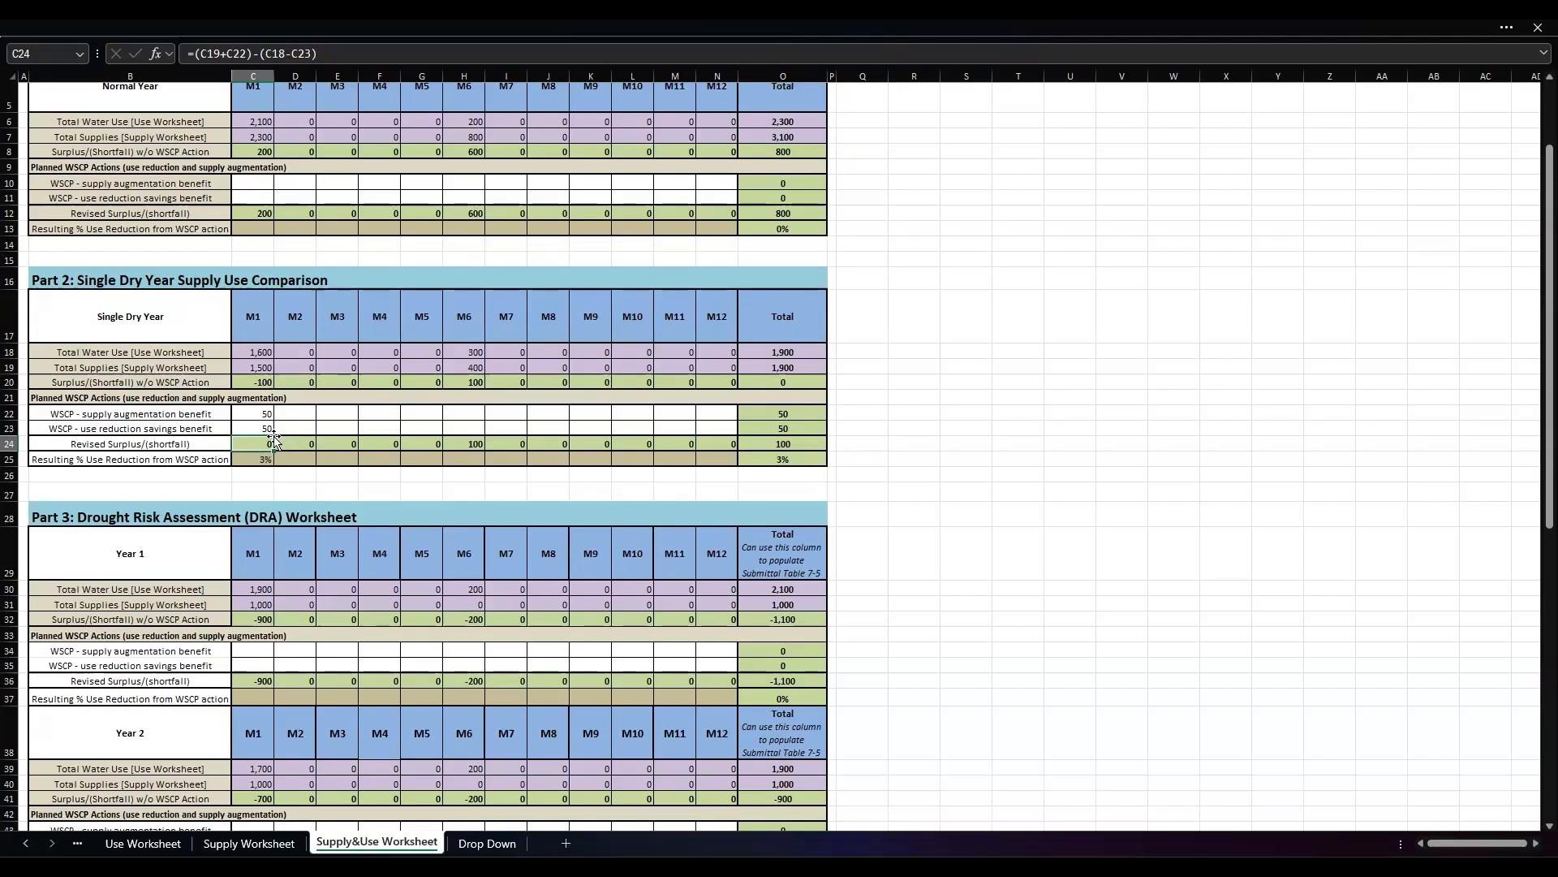
click(254, 461)
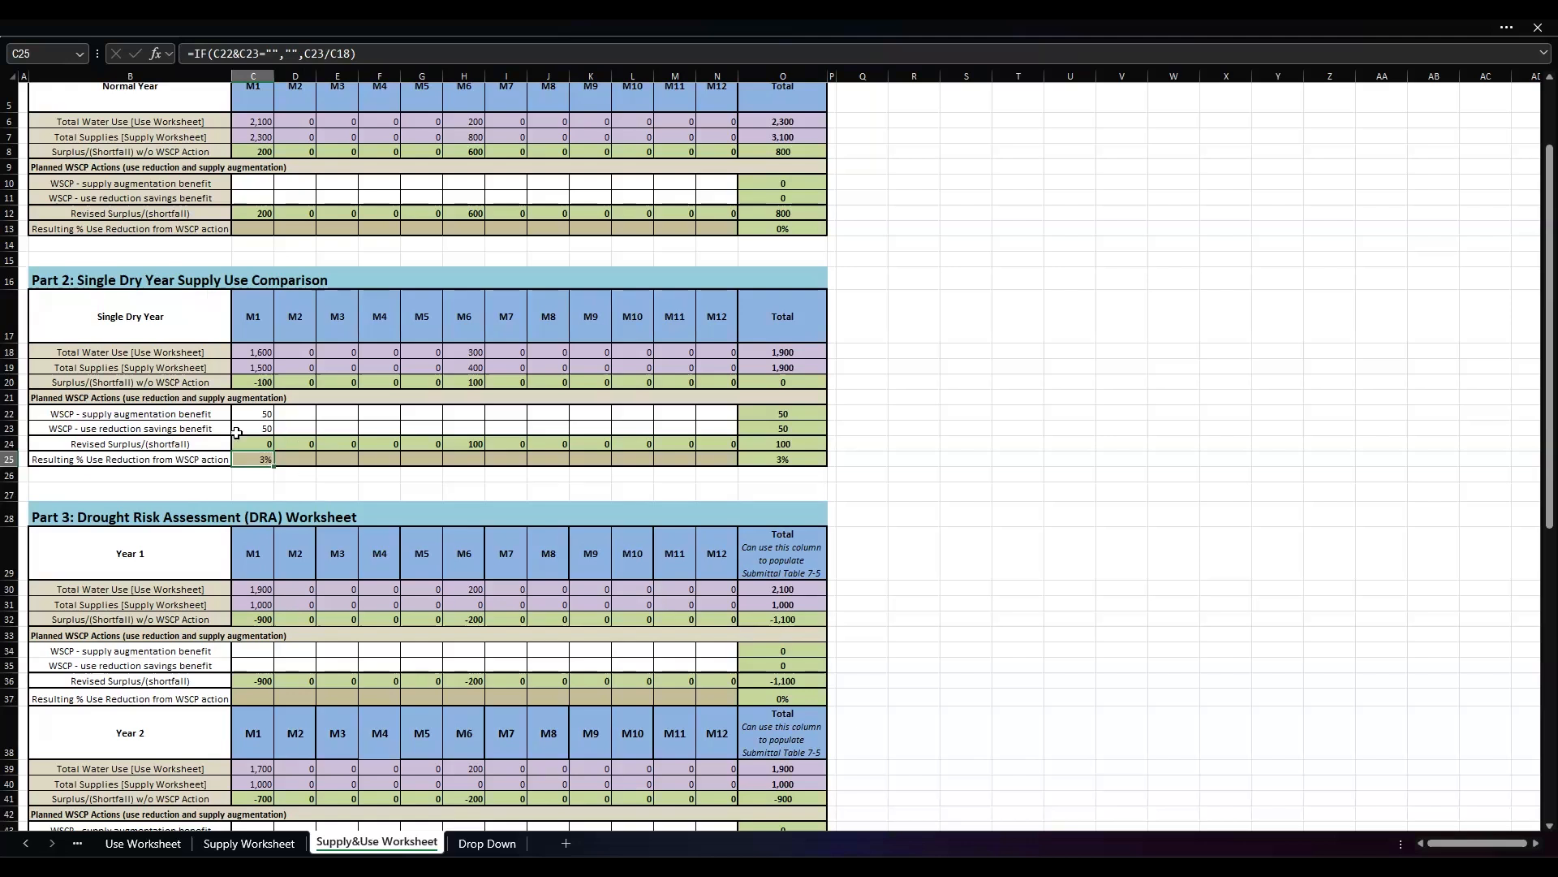
click(252, 429)
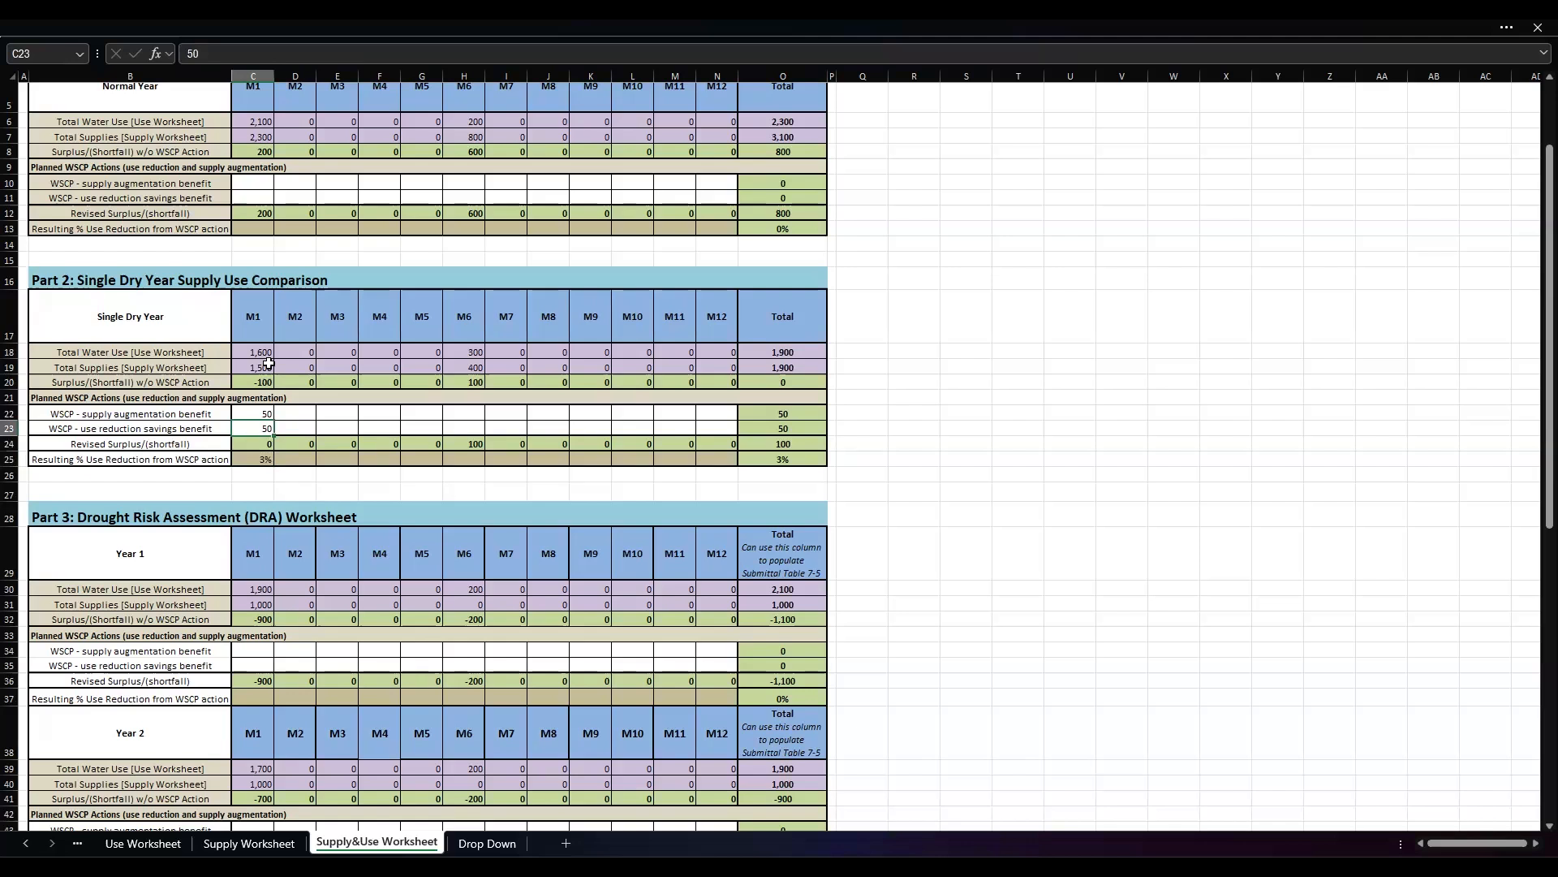
click(264, 350)
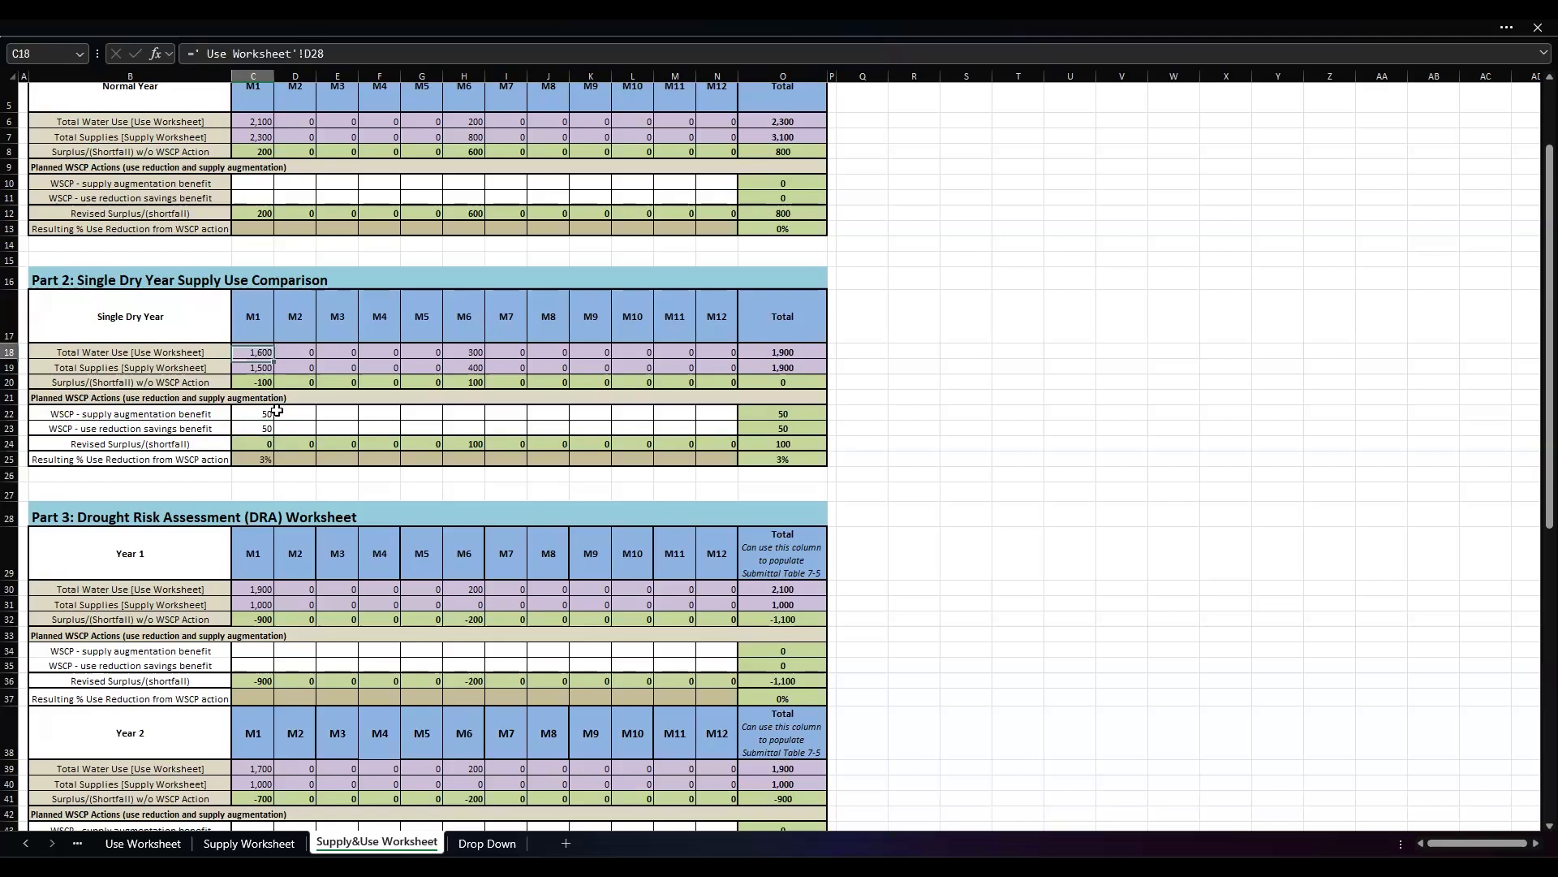
click(240, 459)
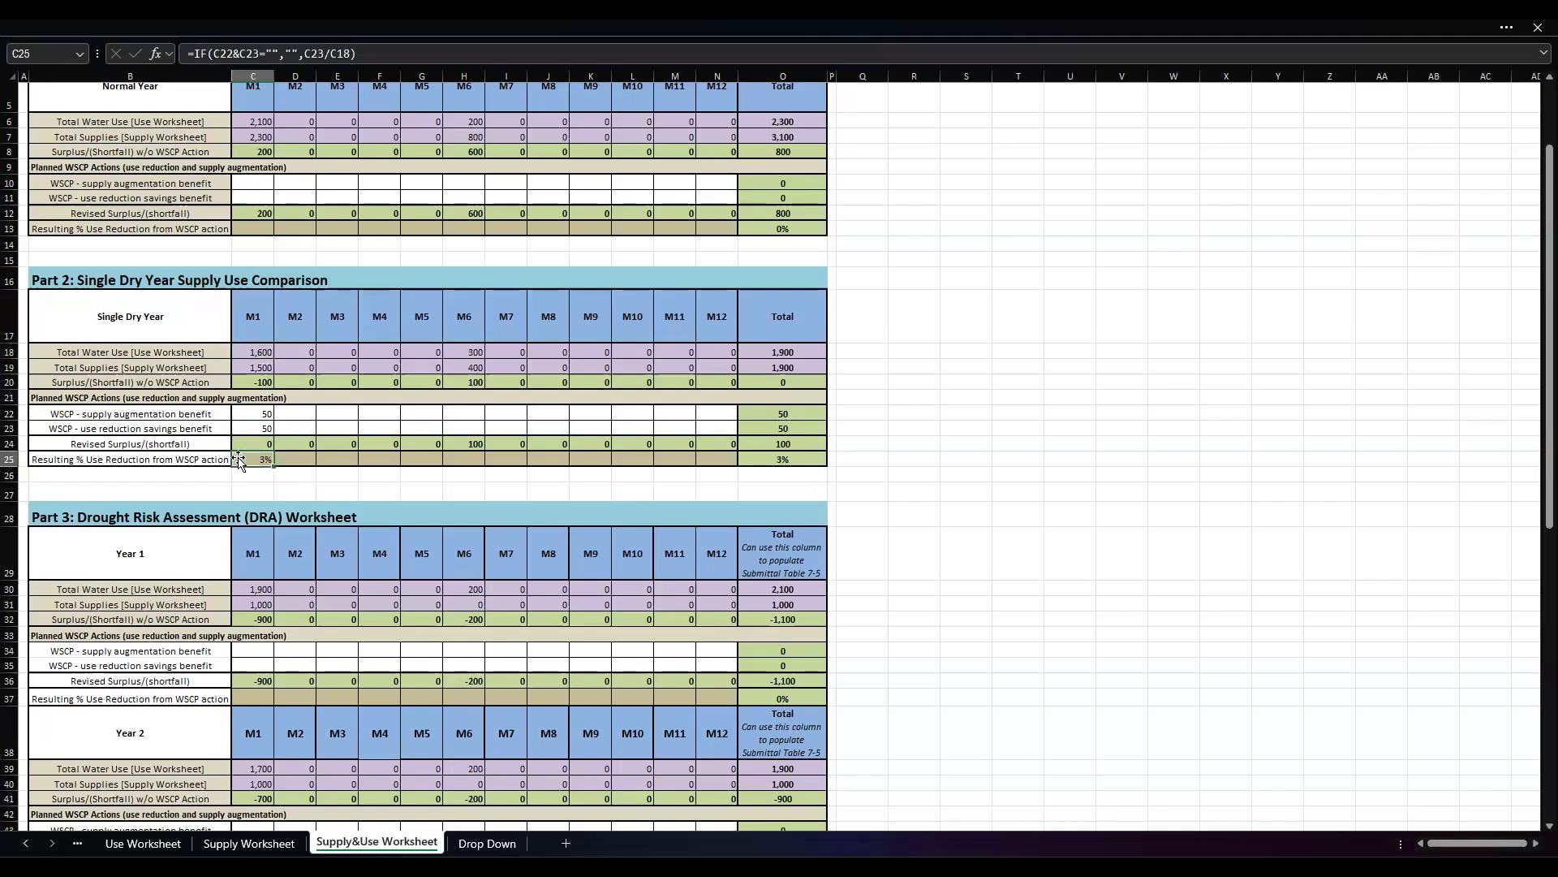
Step: Review the Total column of the Single Dry Year comparison and the Total Water Use sum in the Normal Year comparison
click(474, 412)
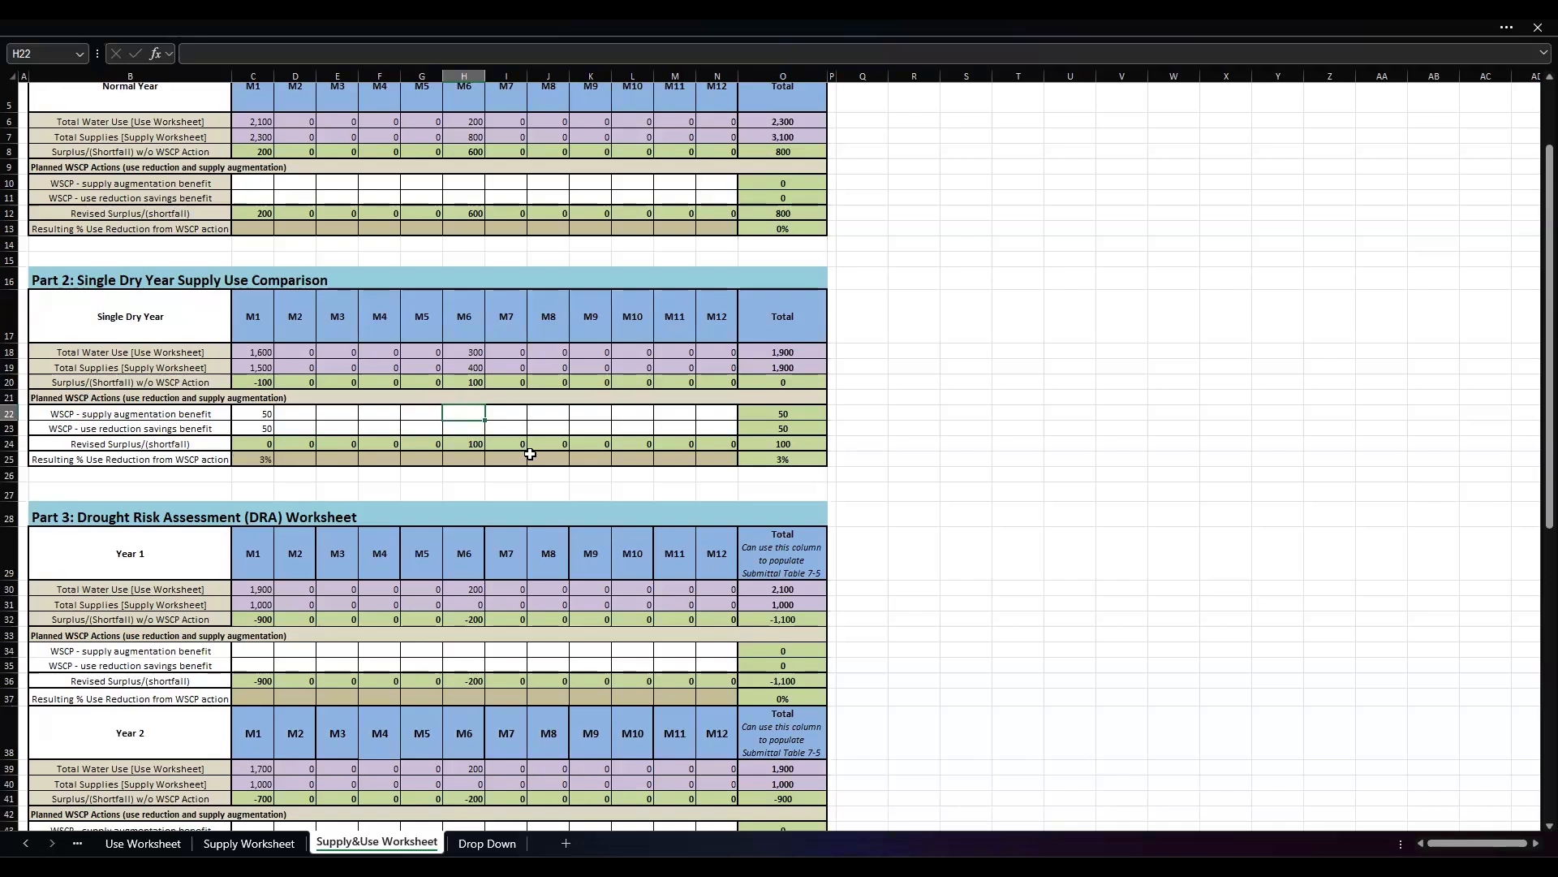
scroll(522, 426, up, 2)
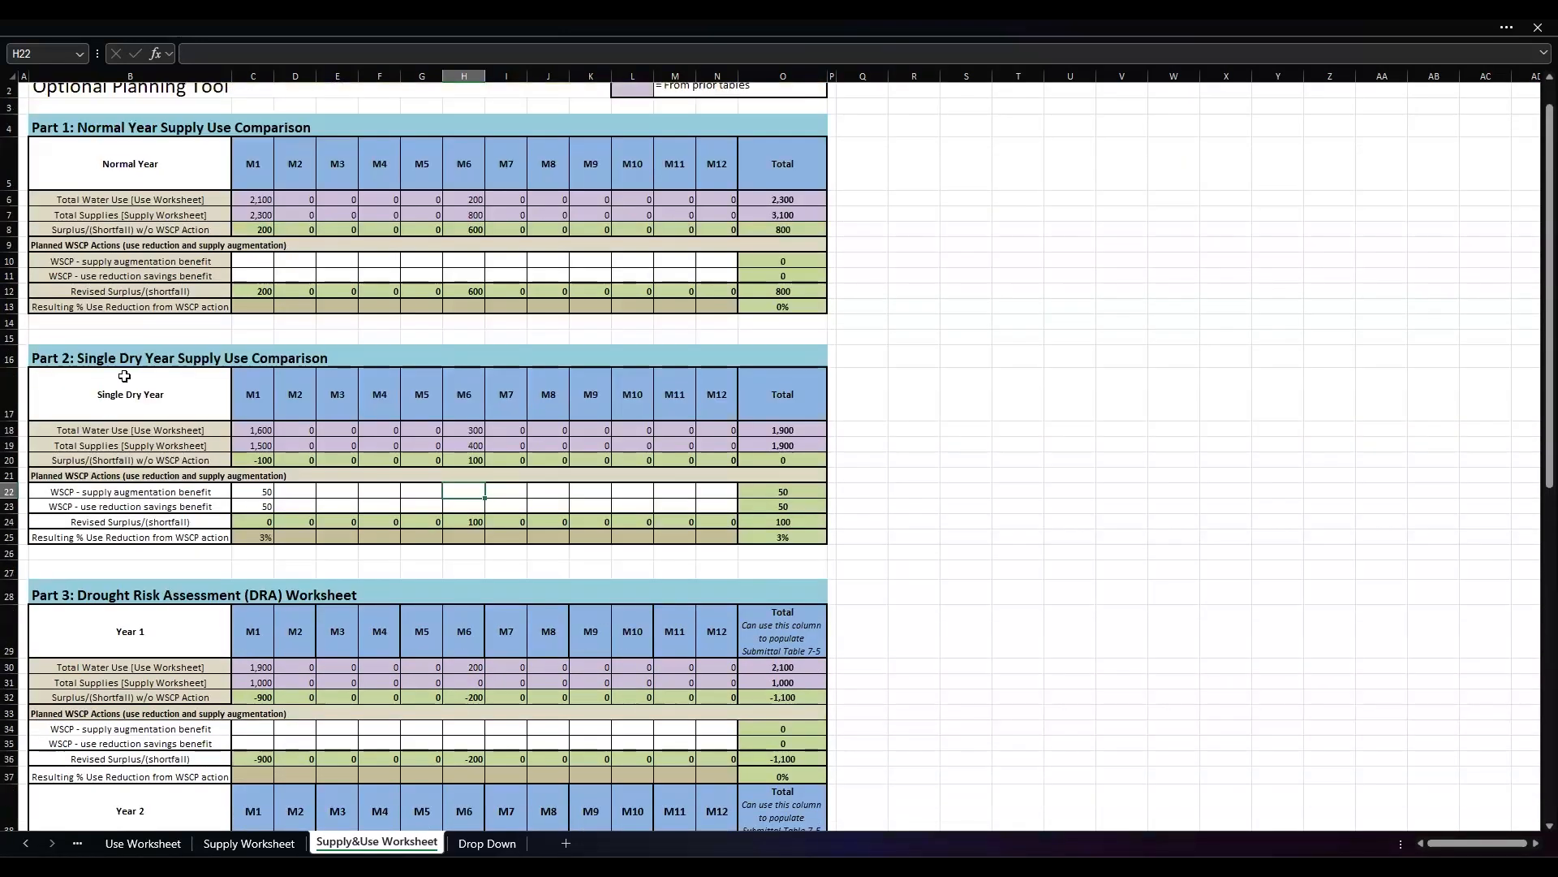
scroll(619, 484, down, 2)
drag(794, 357, 791, 444)
scroll(789, 418, up, 3)
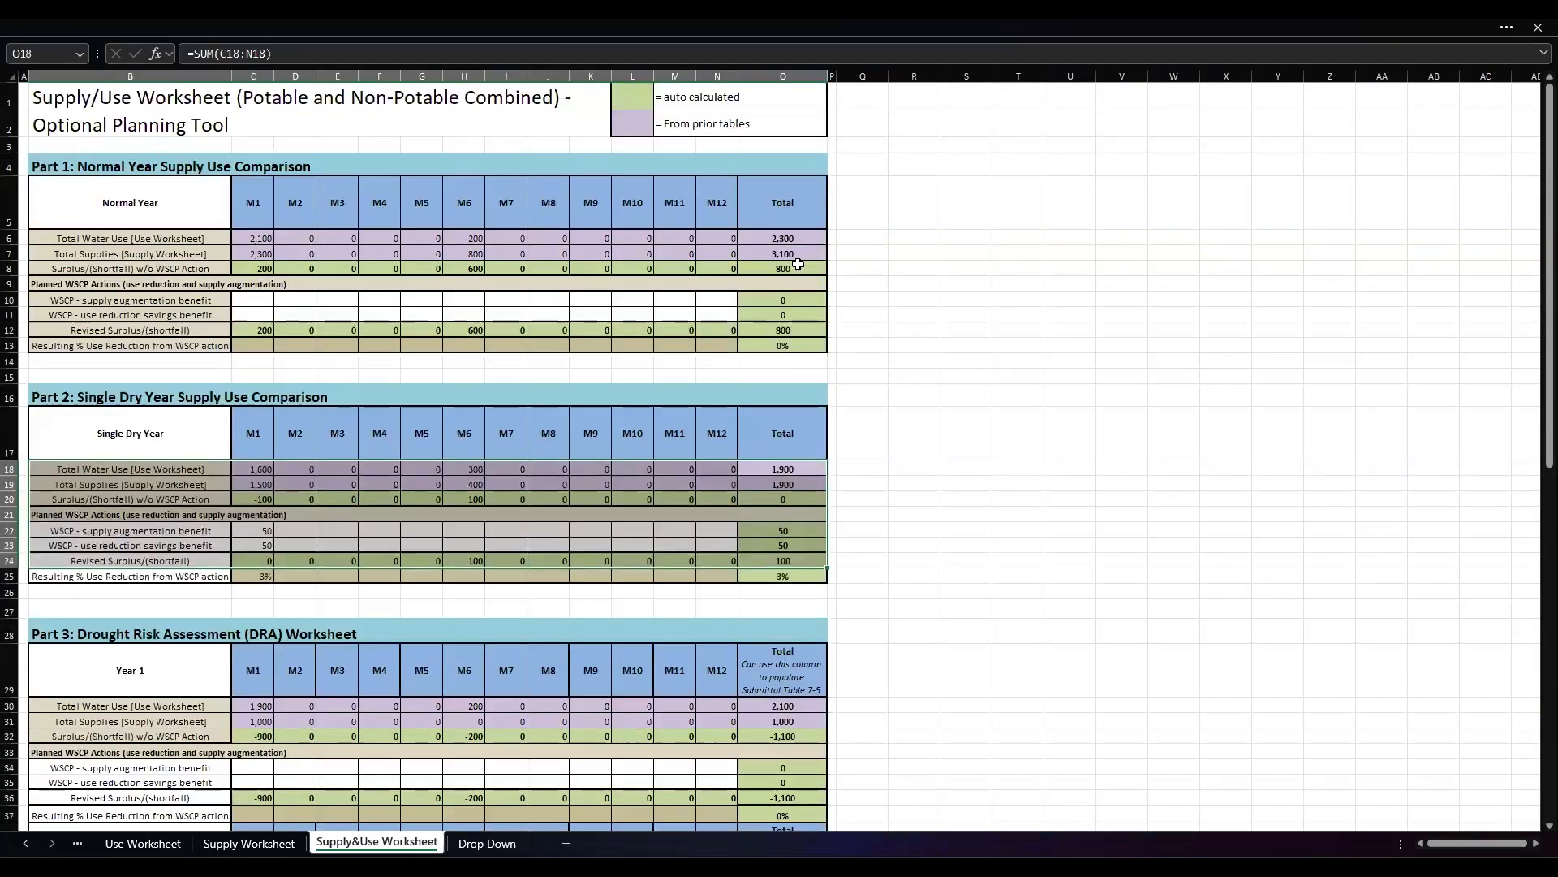
click(798, 239)
Step: Look through the Year 1 to Year 5 tables of the Part 3 Drought Risk Assessment section
scroll(584, 389, down, 5)
scroll(550, 384, down, 2)
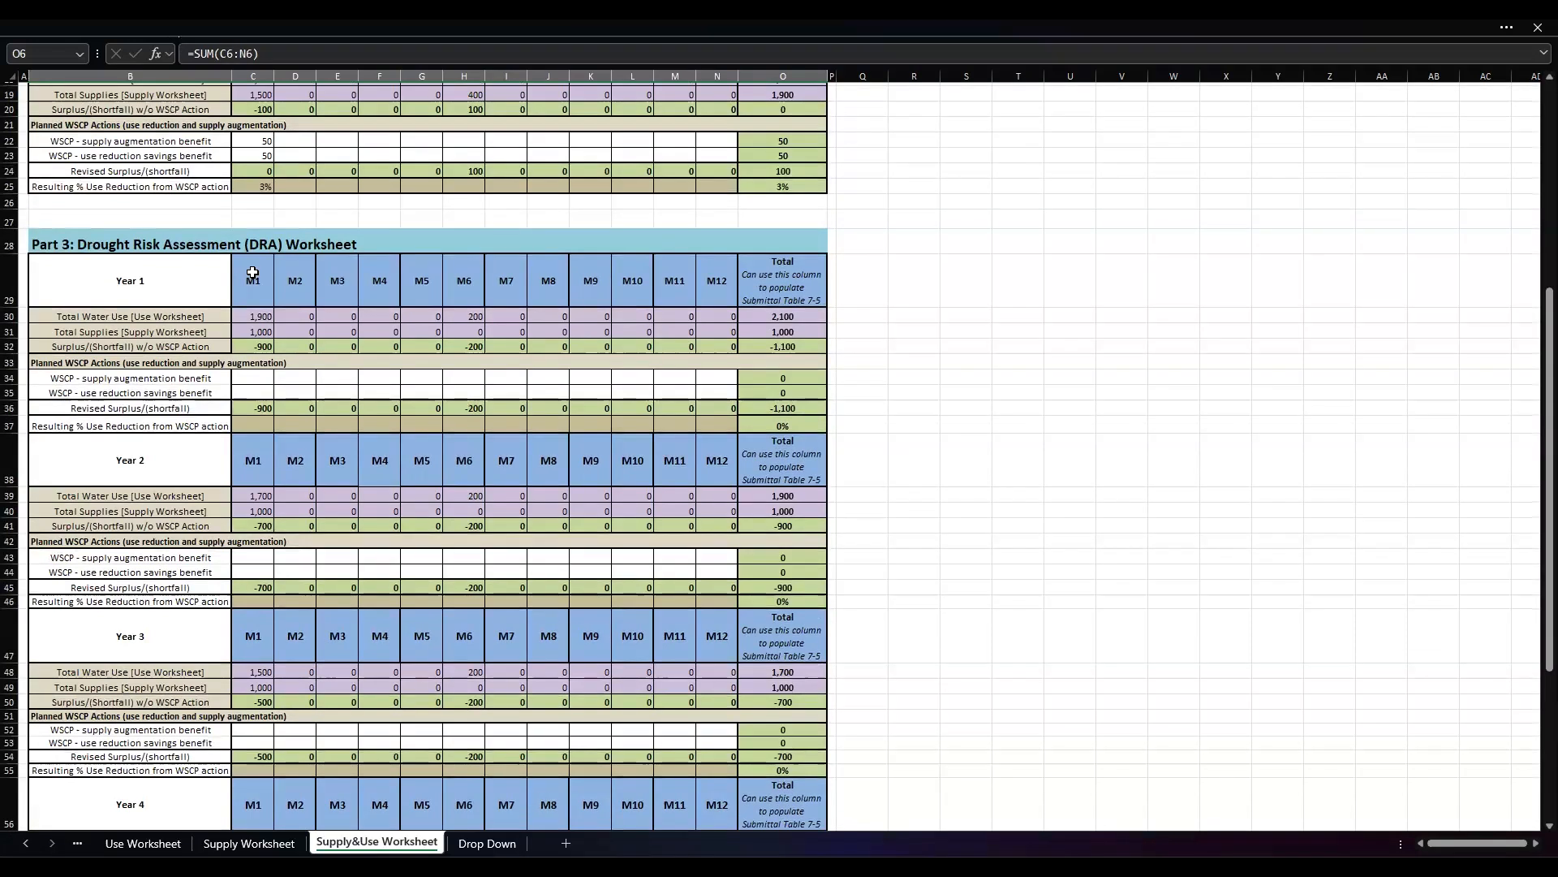
scroll(220, 276, down, 4)
scroll(210, 276, down, 1)
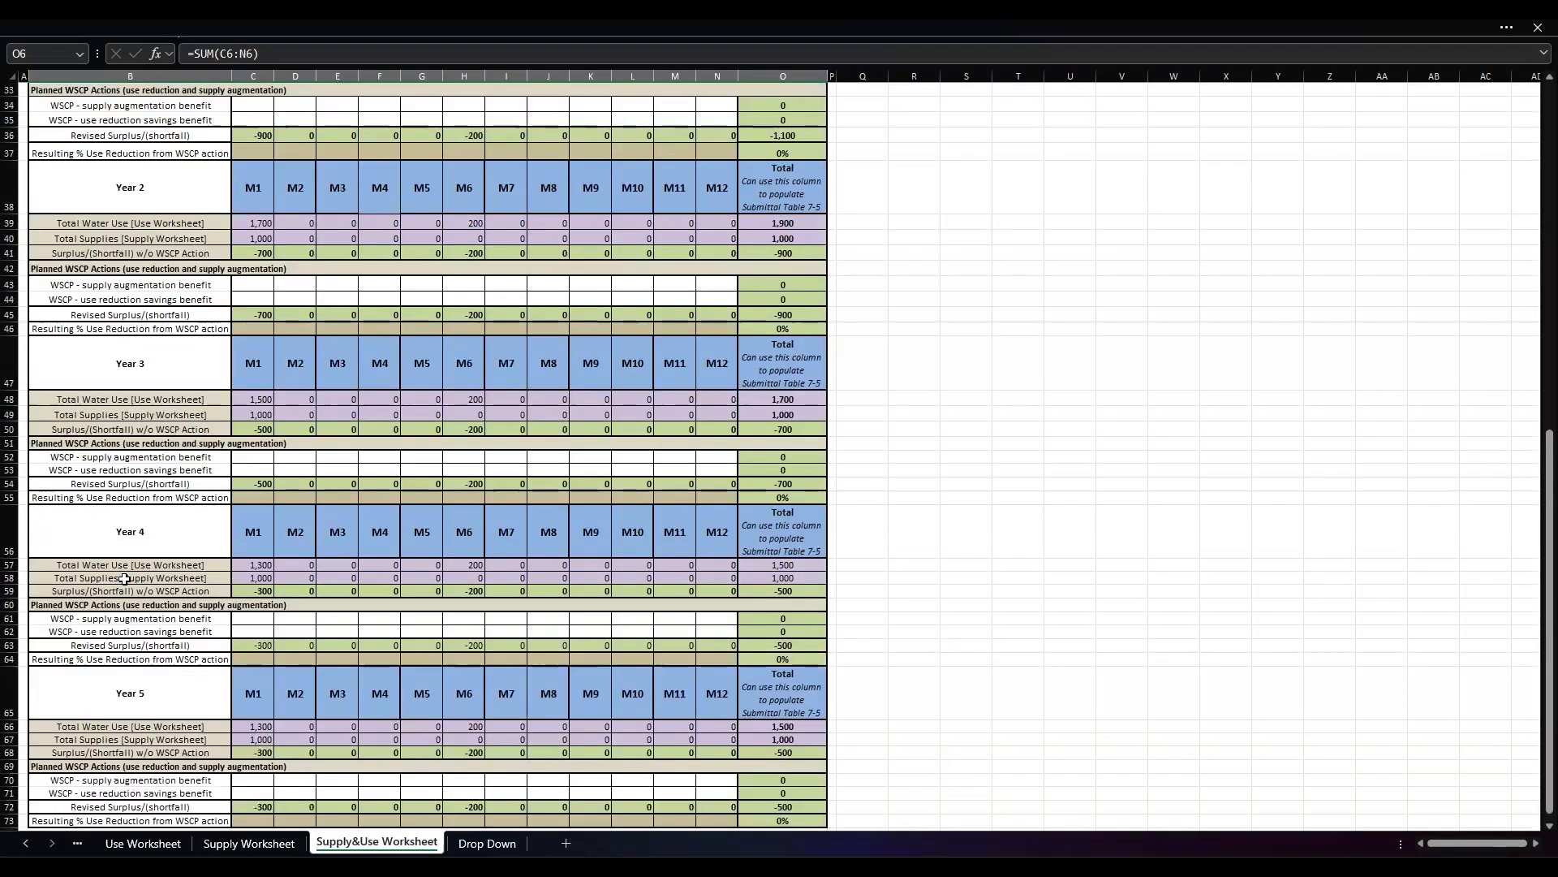
scroll(124, 580, up, 2)
scroll(184, 272, down, 4)
scroll(241, 315, up, 6)
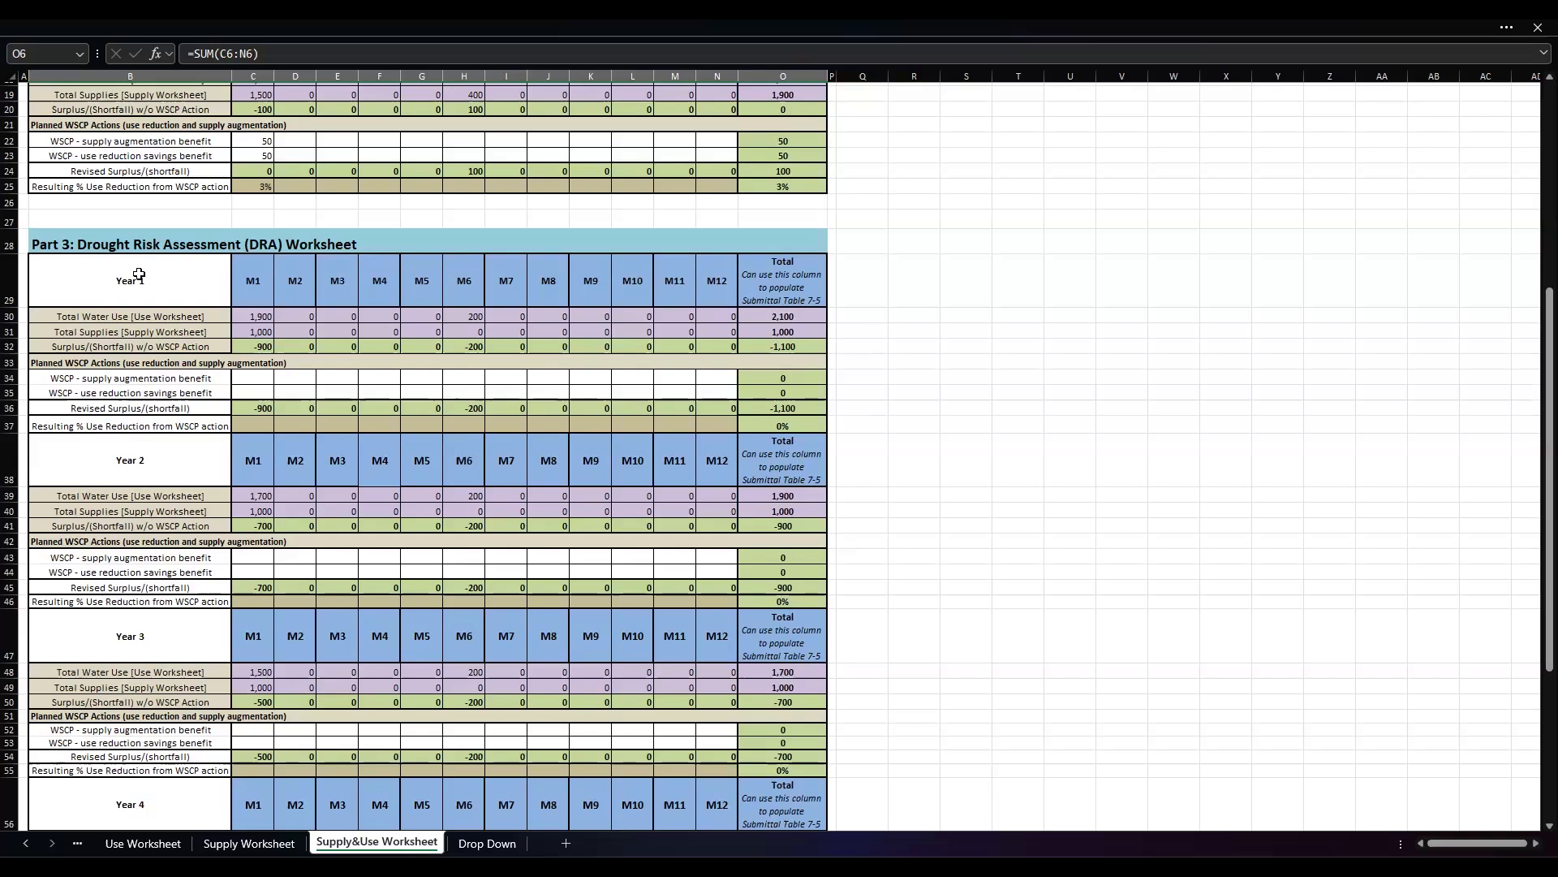
double_click(139, 274)
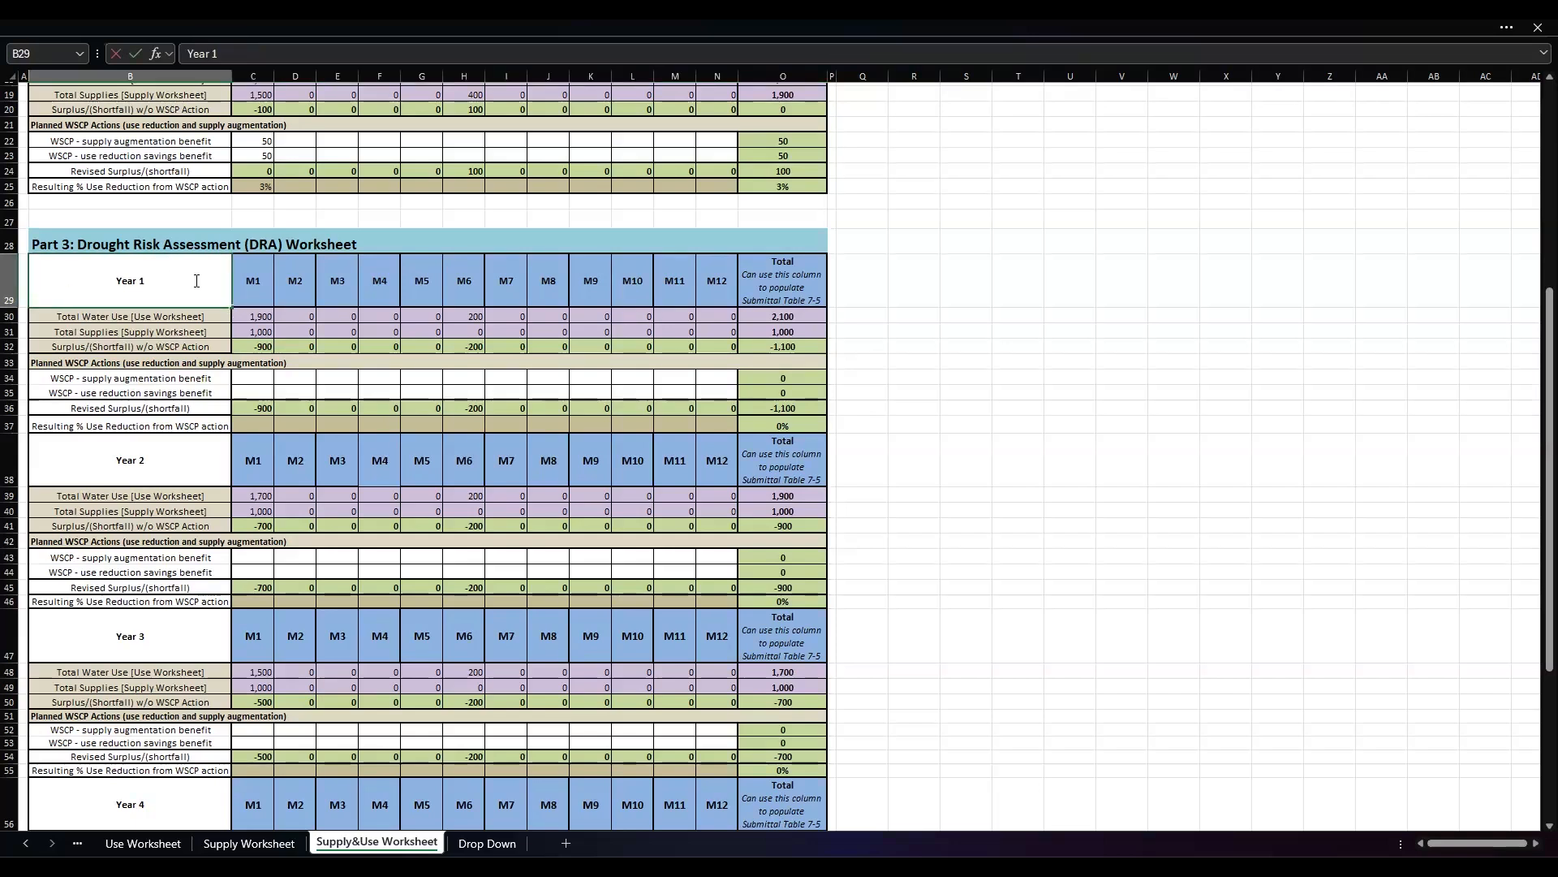
scroll(253, 449, down, 5)
scroll(269, 406, up, 3)
scroll(269, 407, up, 6)
scroll(289, 418, down, 2)
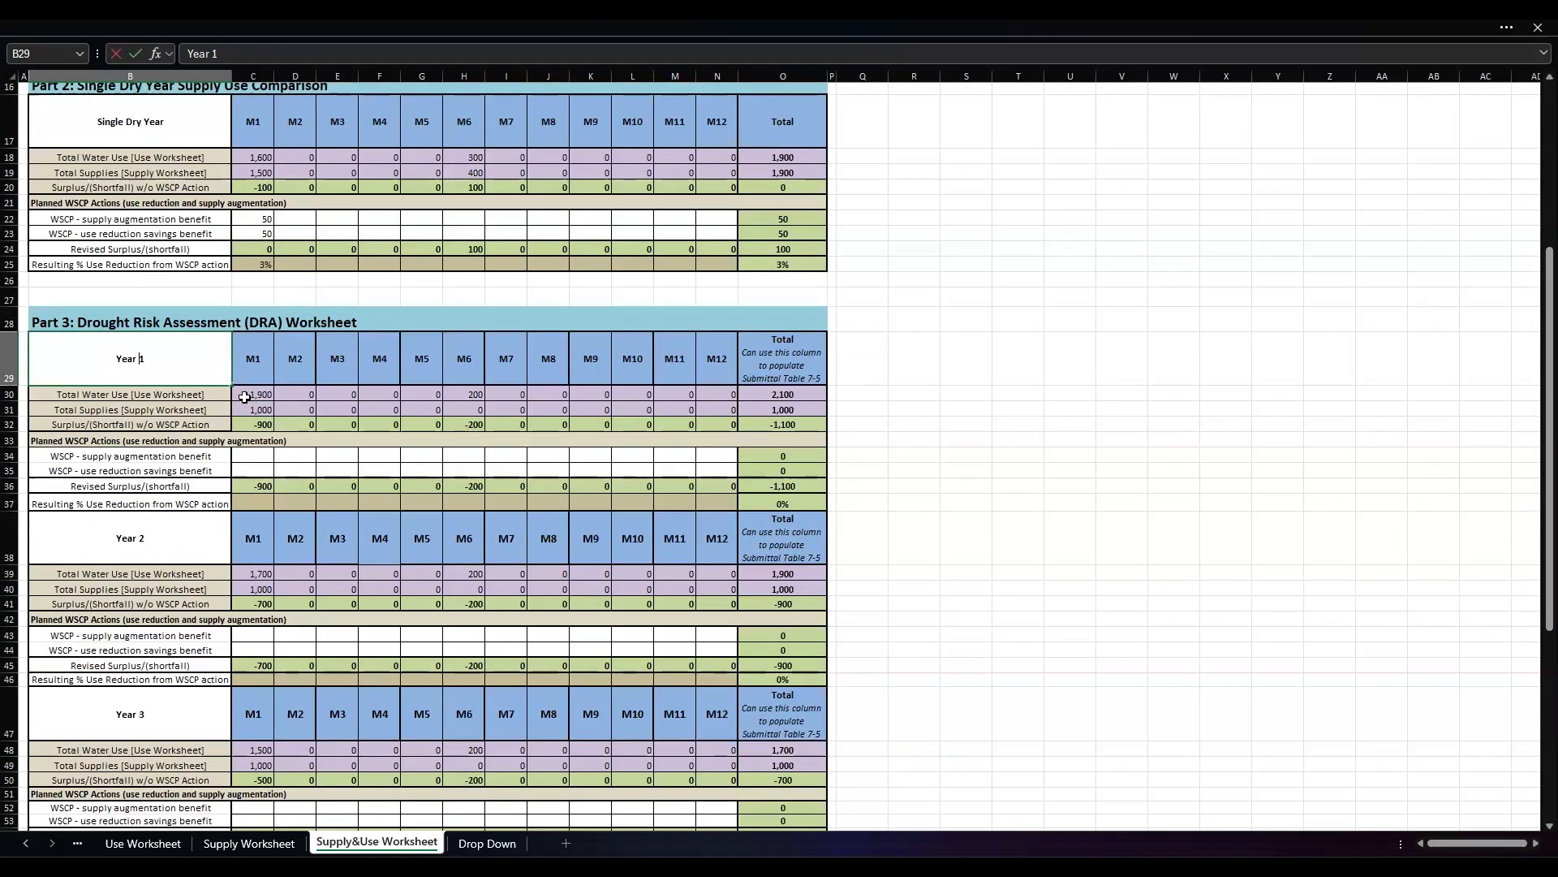
Step: Trace the DRA Year 1 M1 Total Water Use reference back to the Year 1 Total Water Use row on the Use Worksheet
click(272, 397)
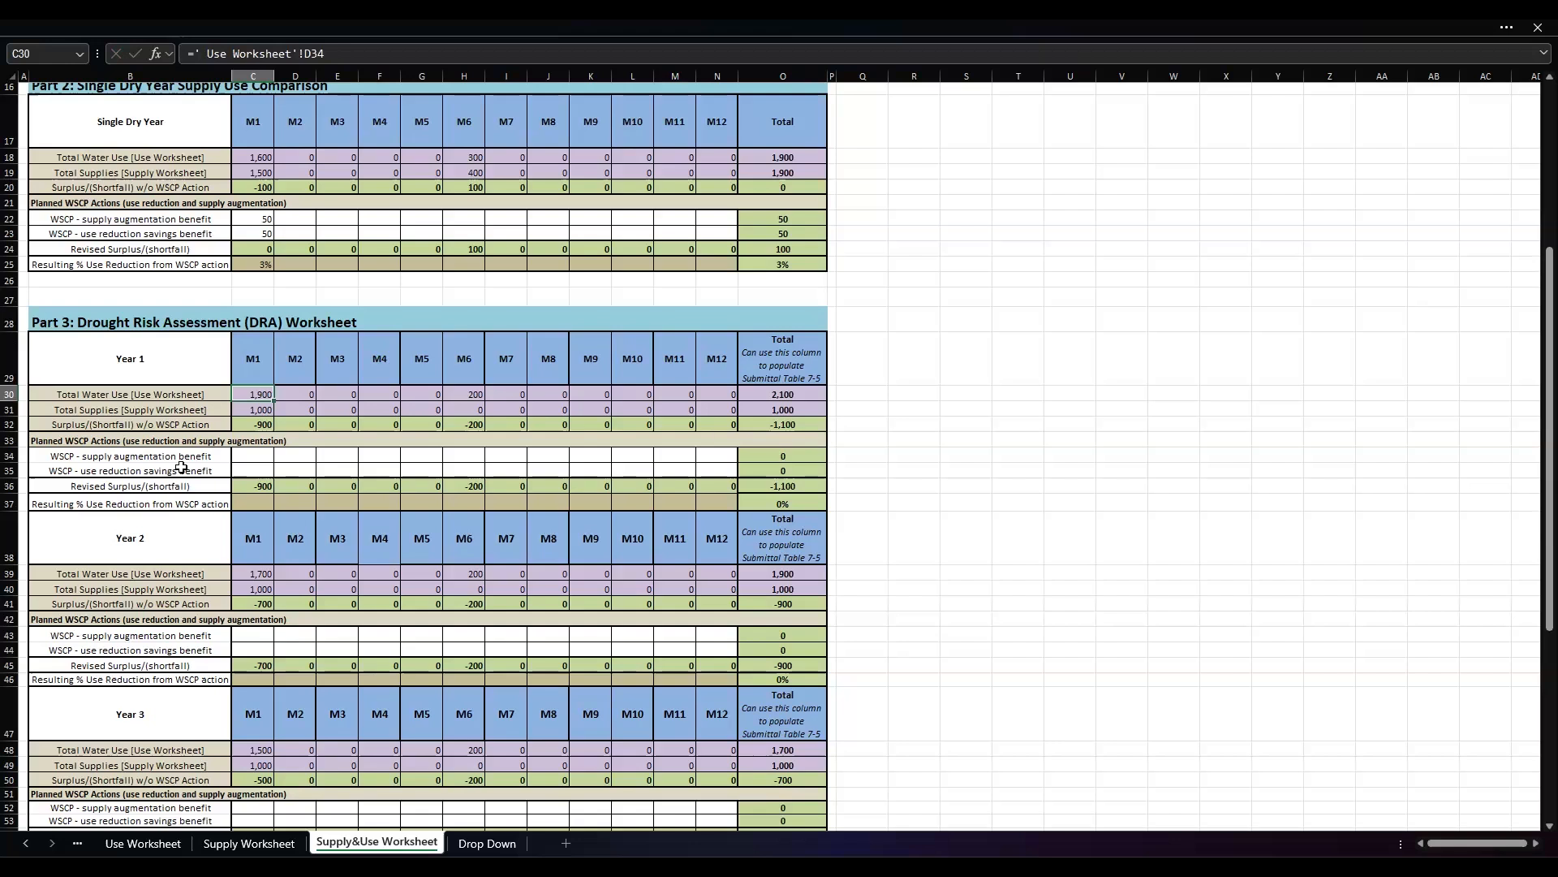
click(143, 842)
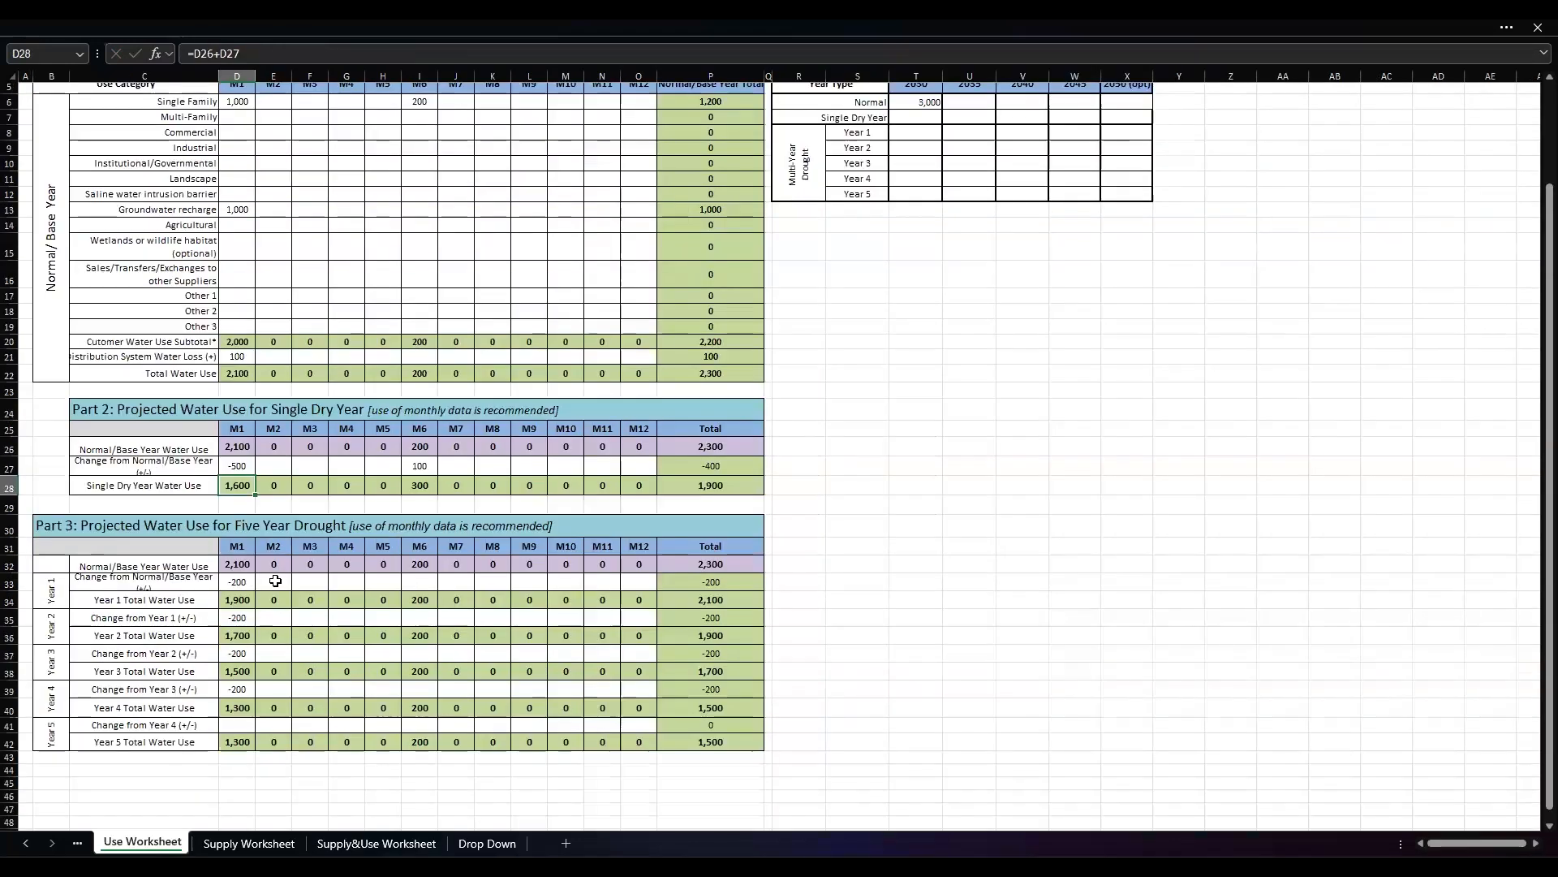
drag(179, 600, 719, 600)
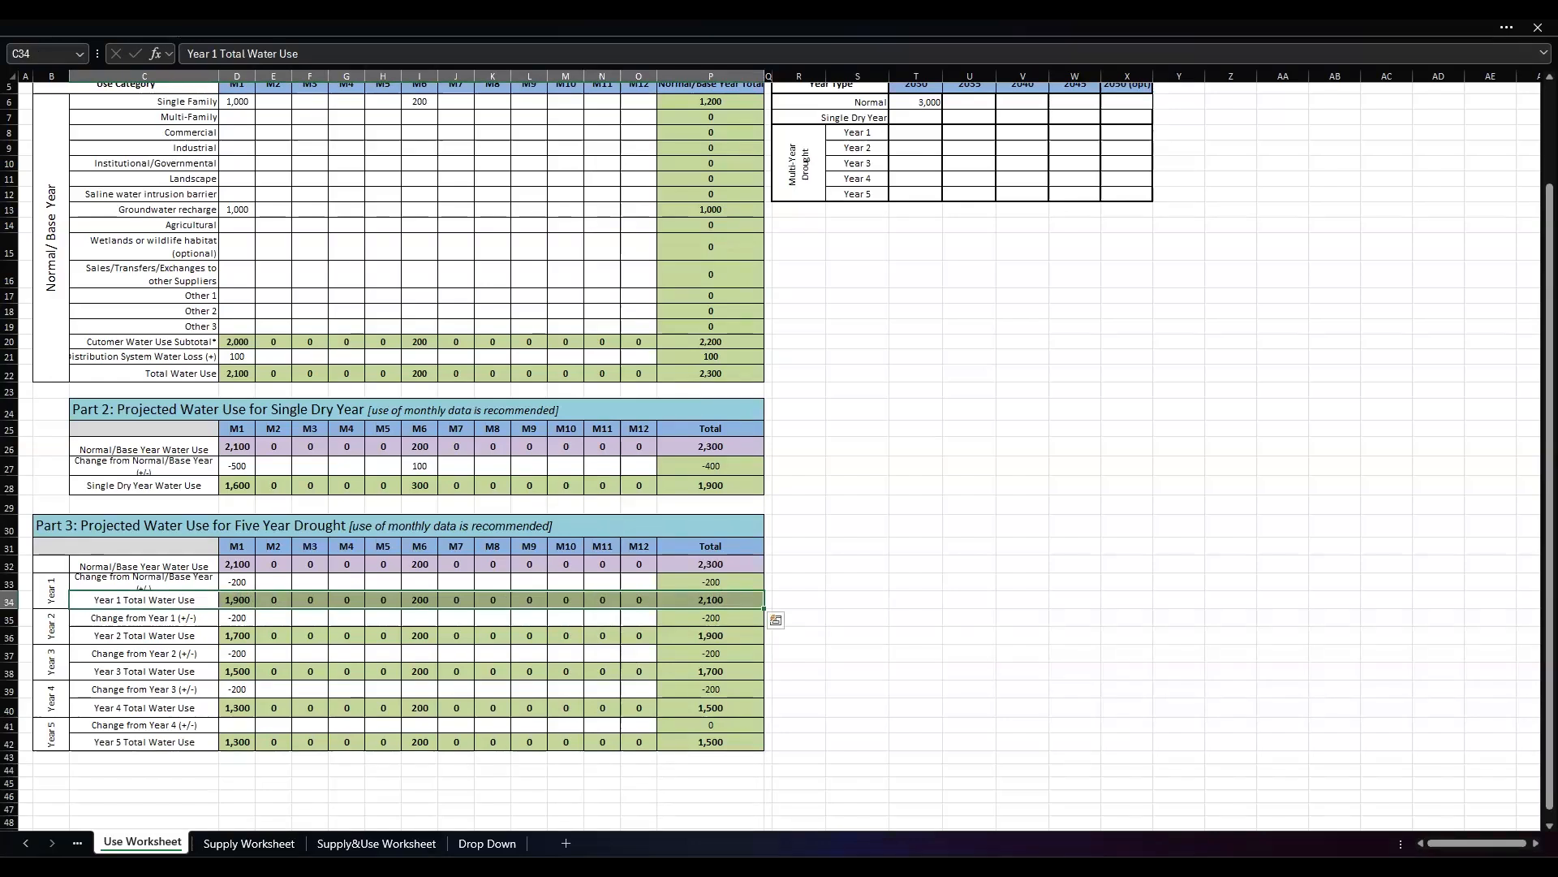
click(376, 843)
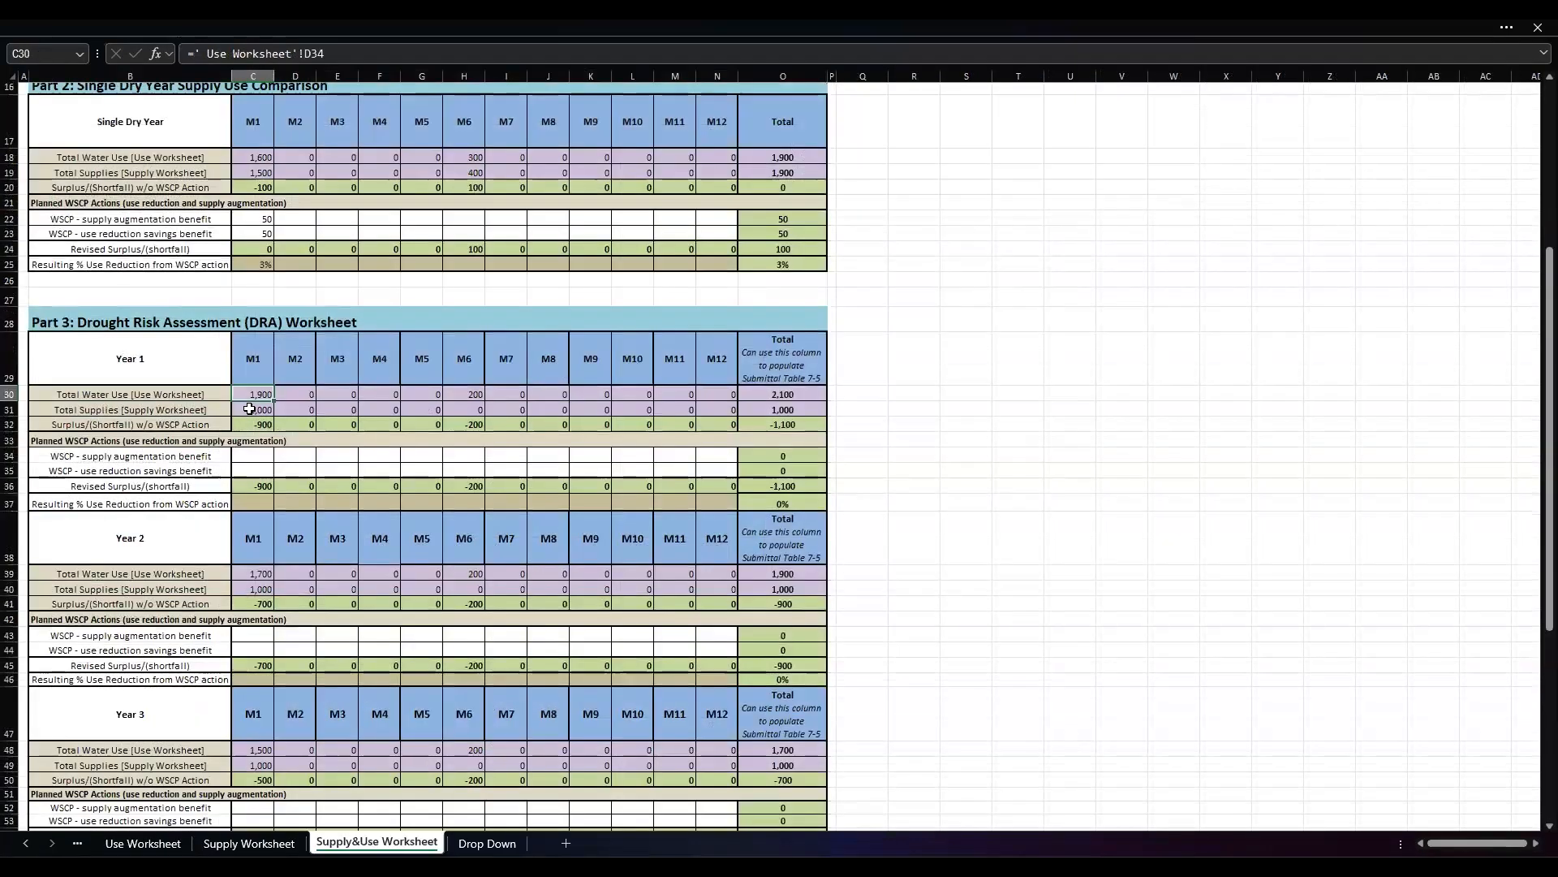
Step: Trace the DRA Year 1 M1 Total Supplies reference to the Supply Worksheet's Year 1 summary row and check the M1 surplus/shortfall formula
click(269, 408)
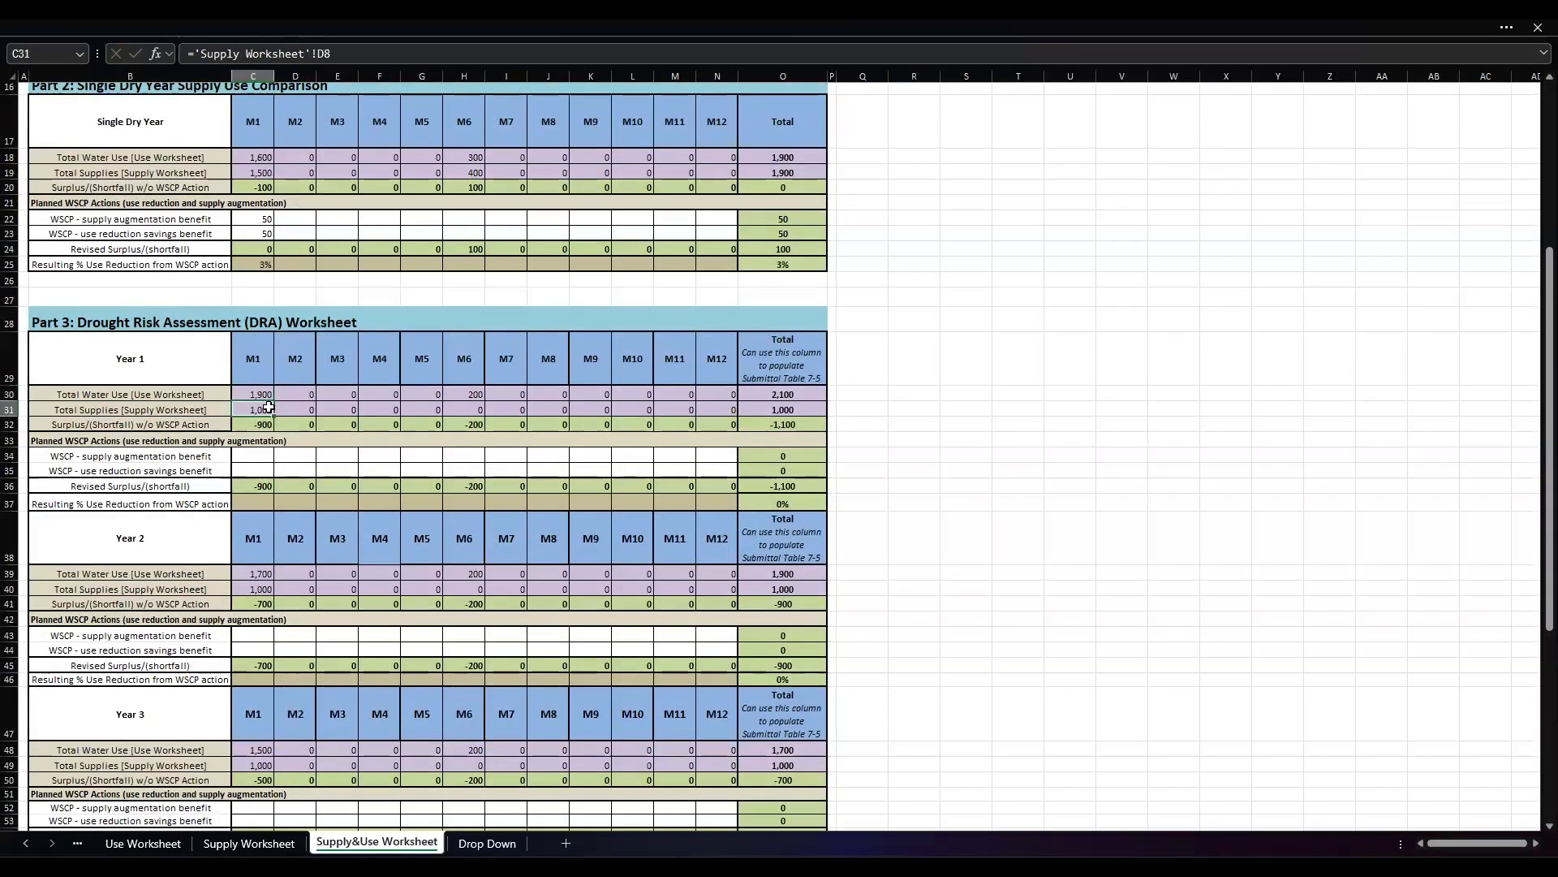
click(225, 844)
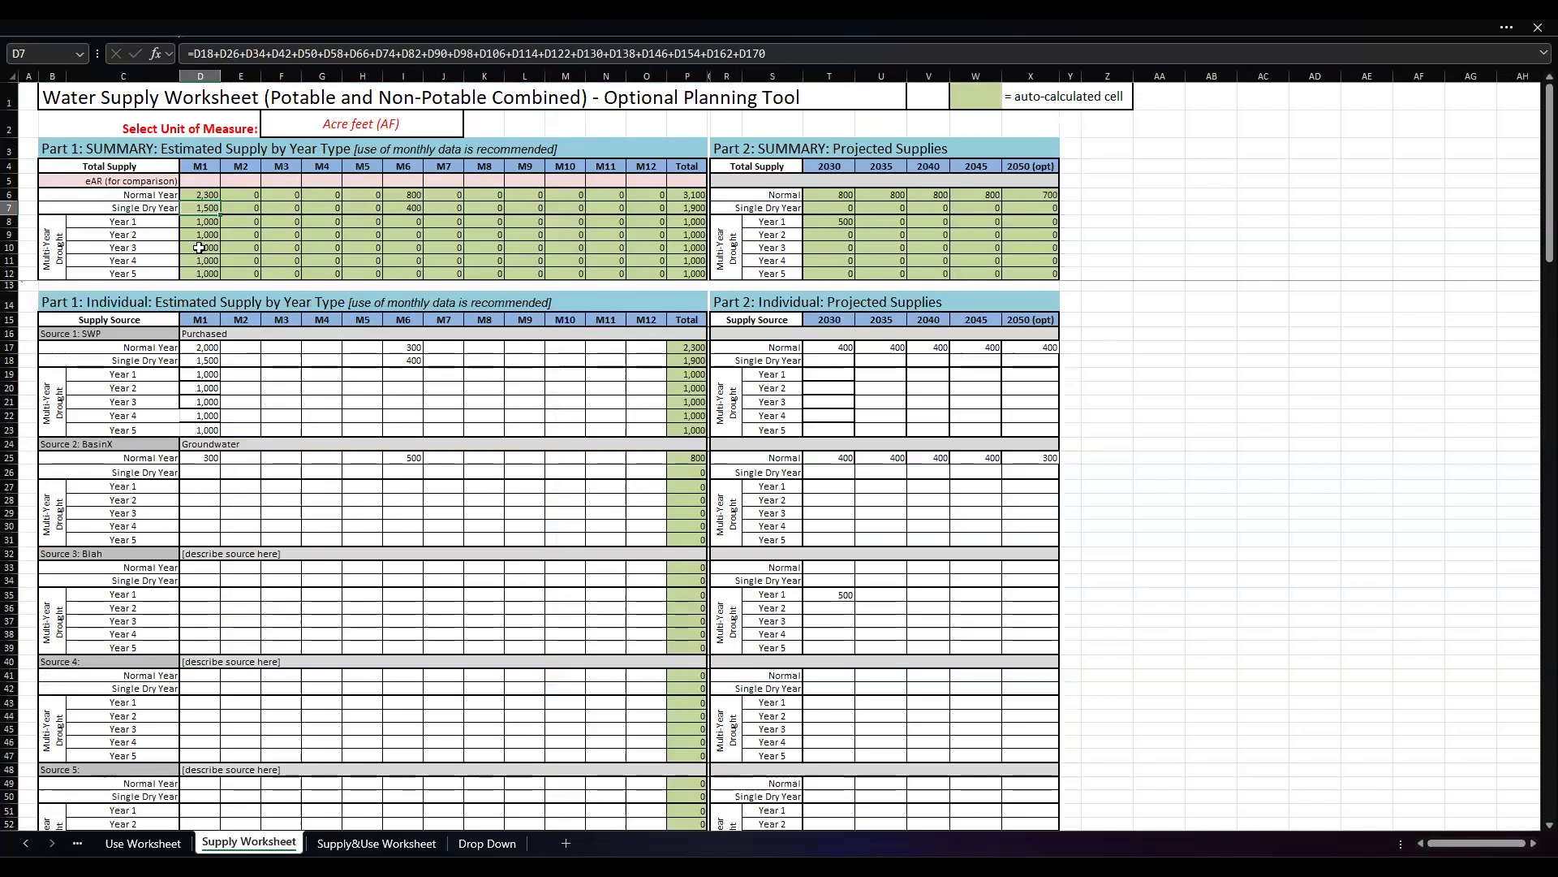
drag(195, 222, 705, 222)
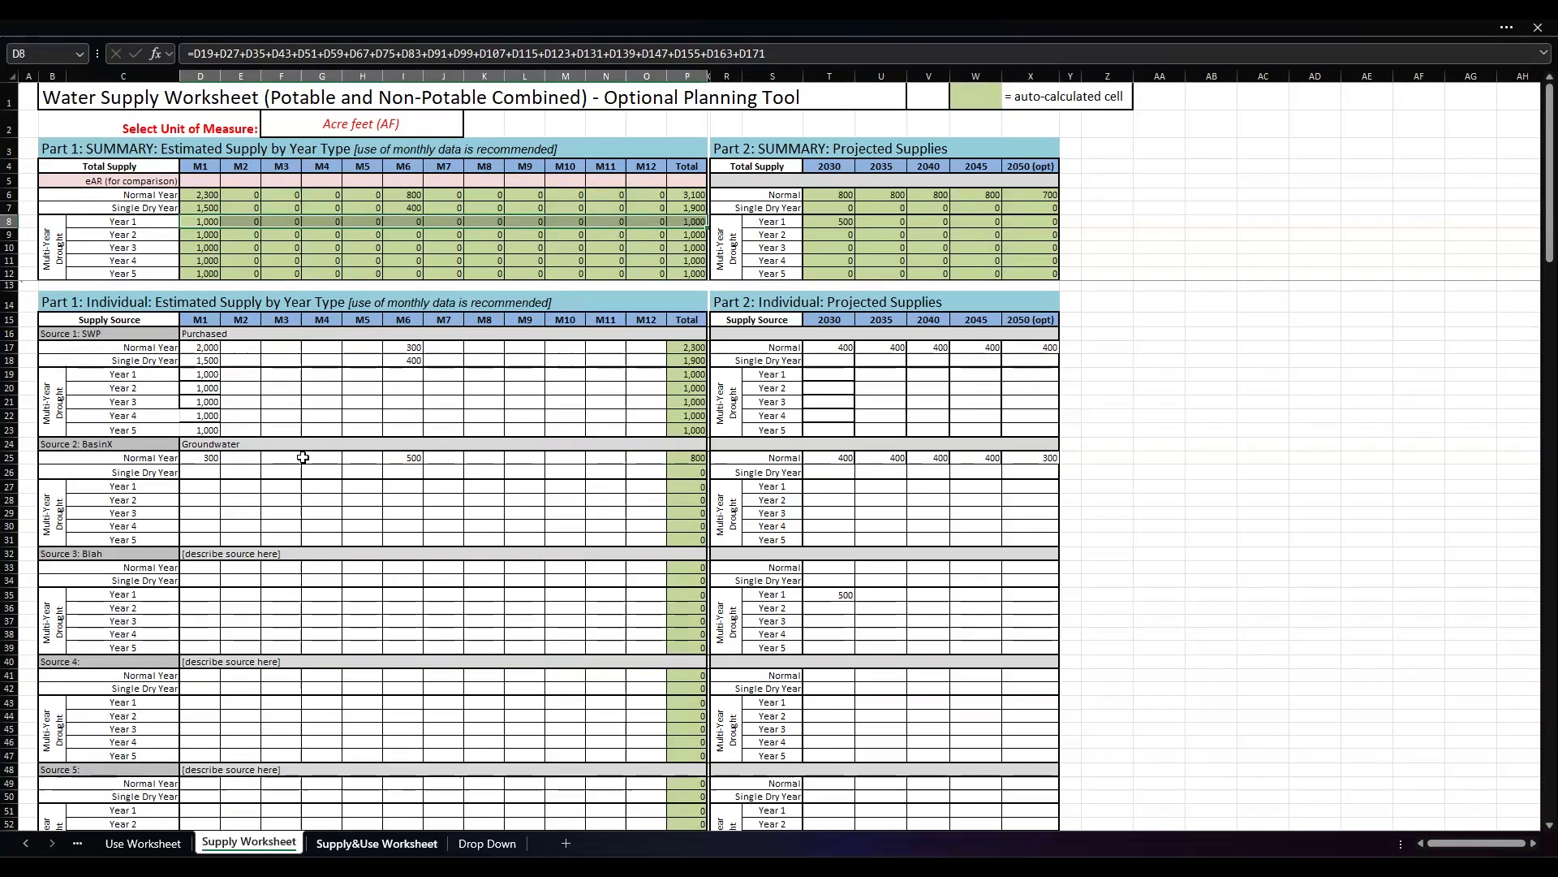
key(ctrl+Page_Down)
click(247, 425)
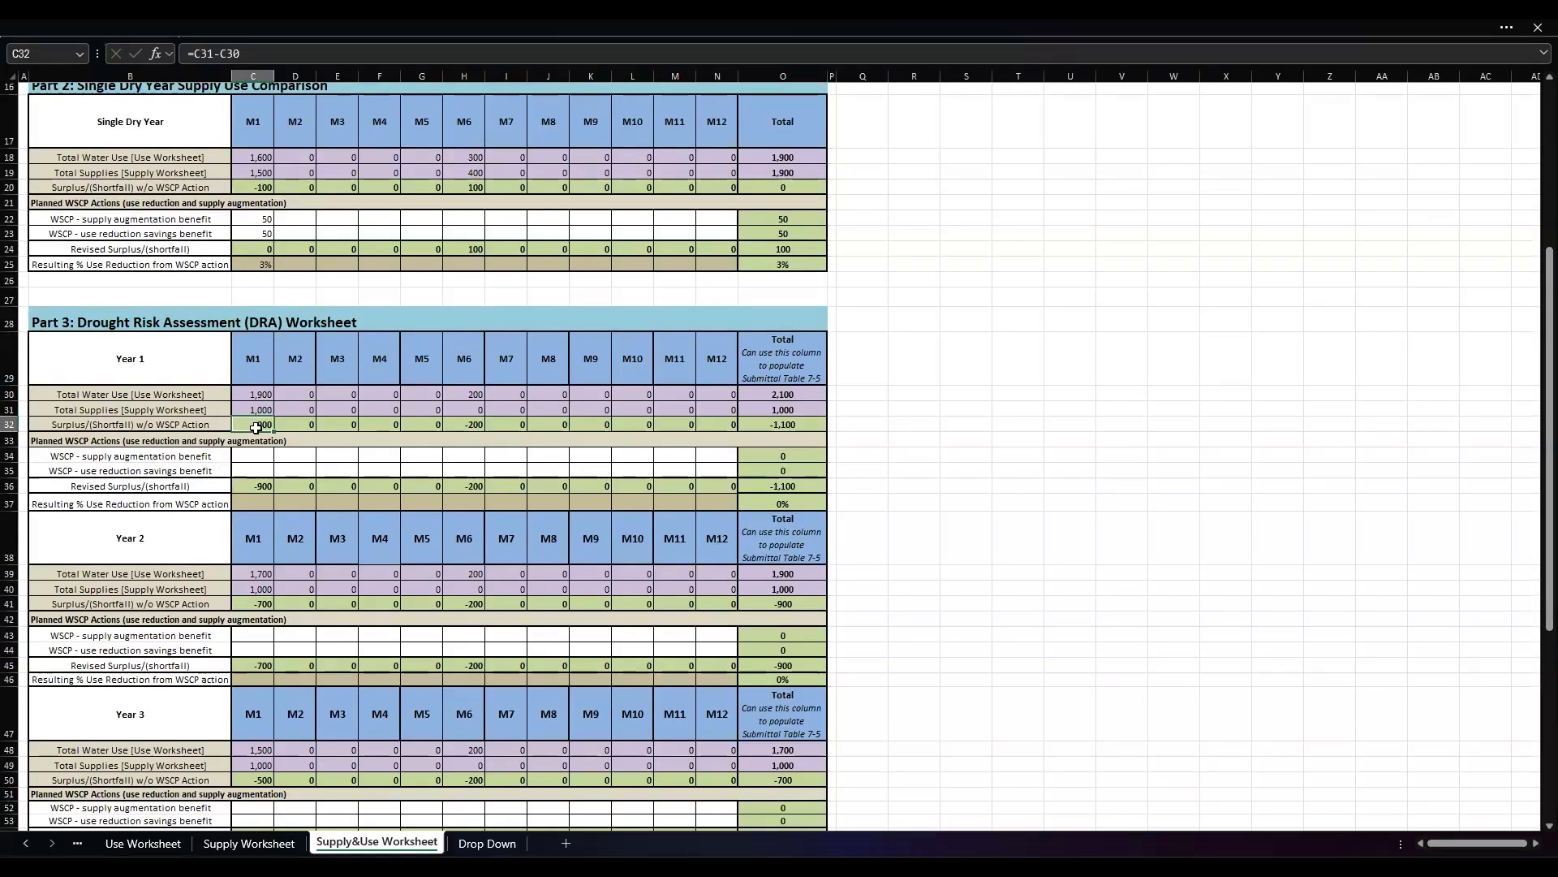
click(262, 457)
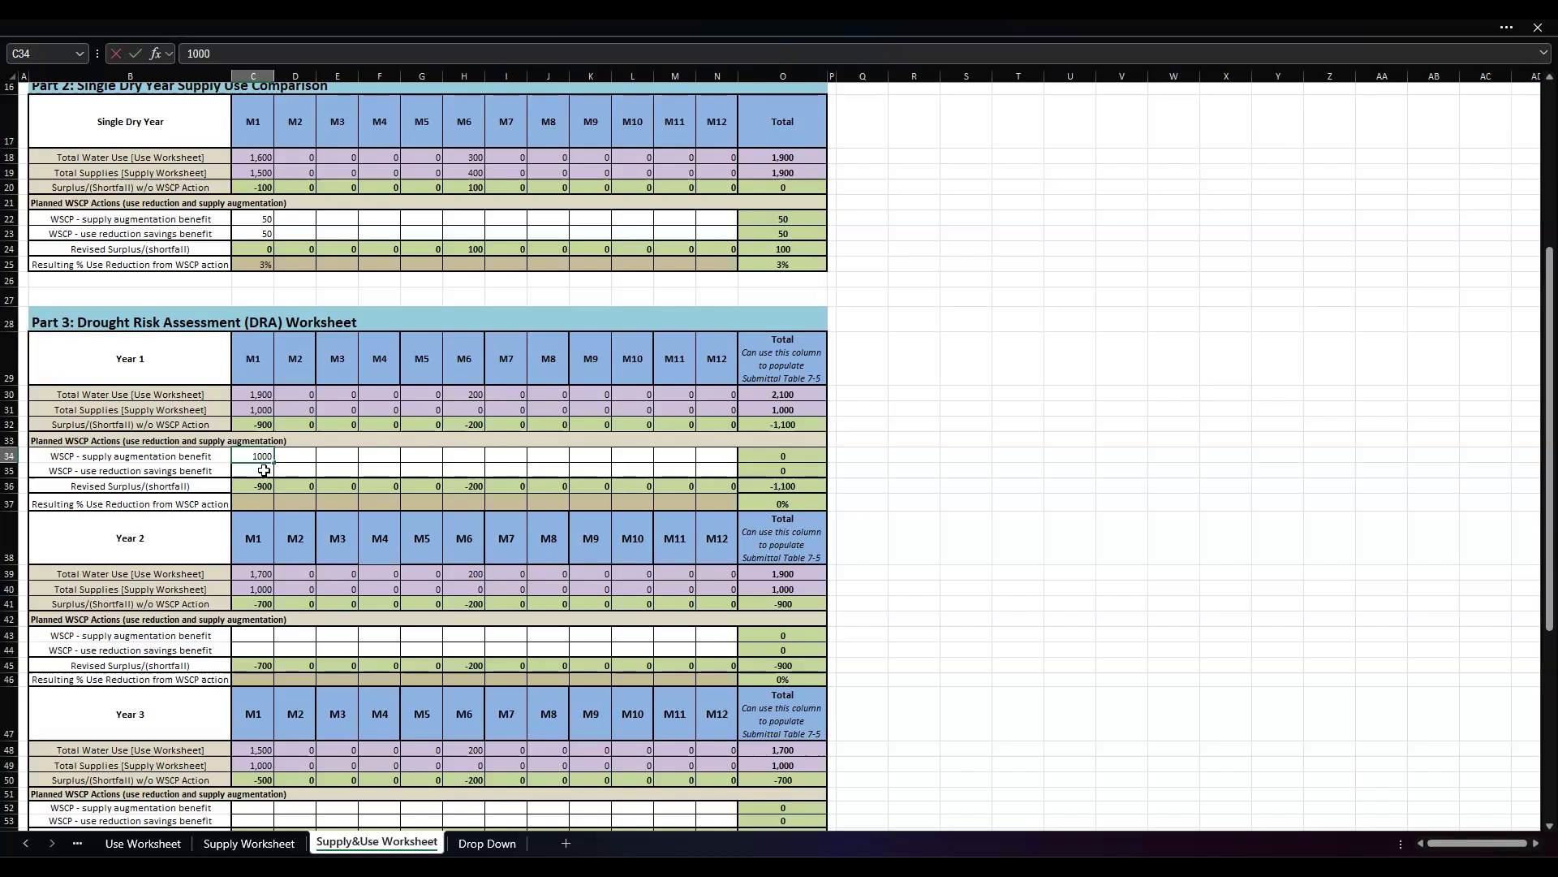
key(Return)
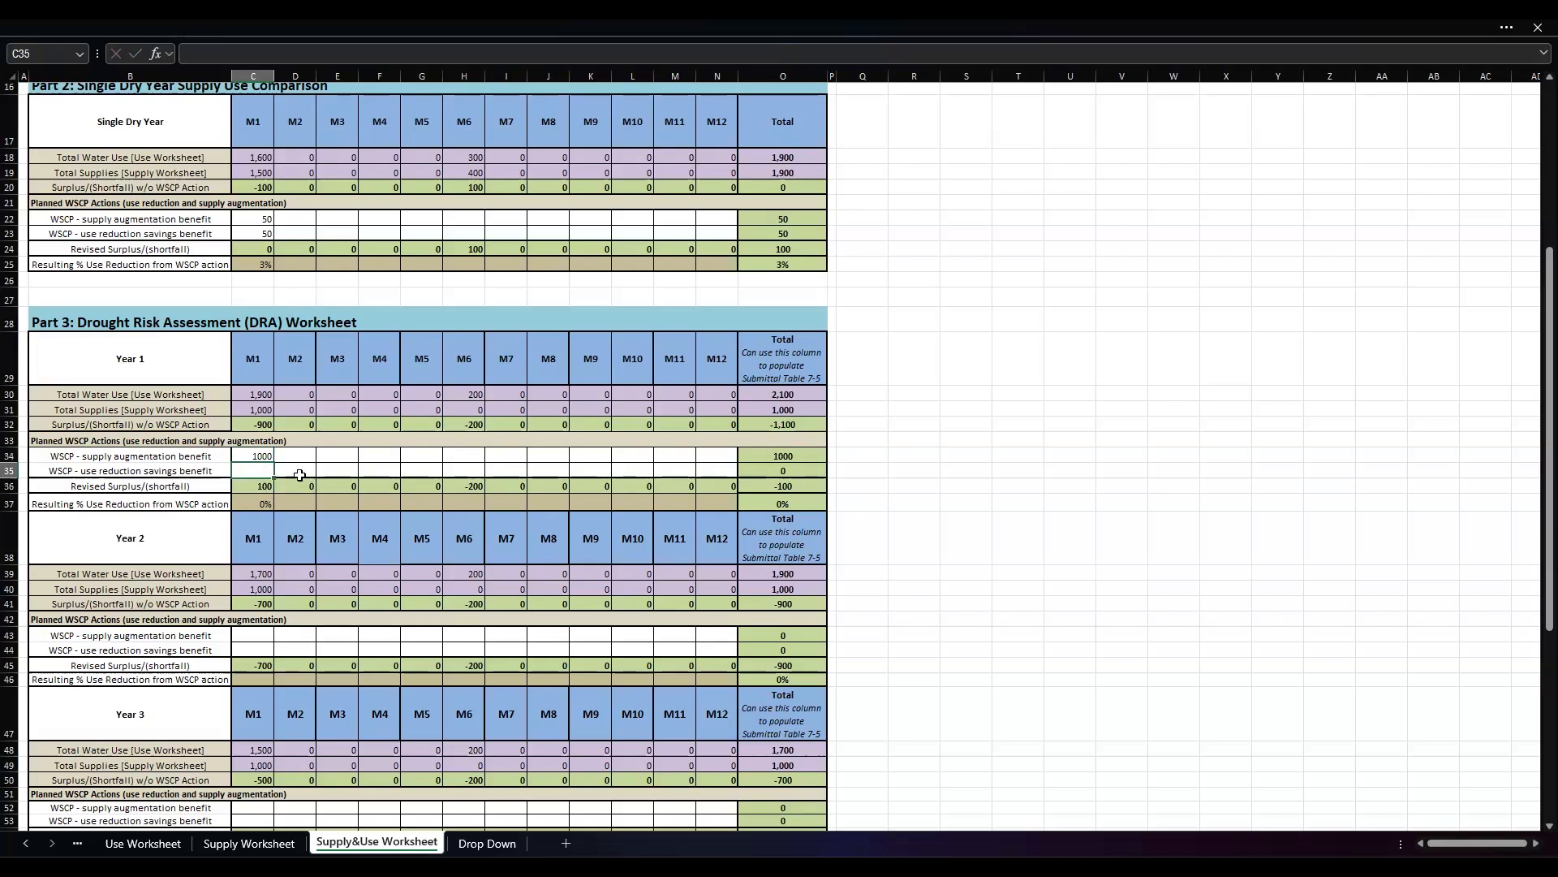
click(261, 459)
key(BackSpace)
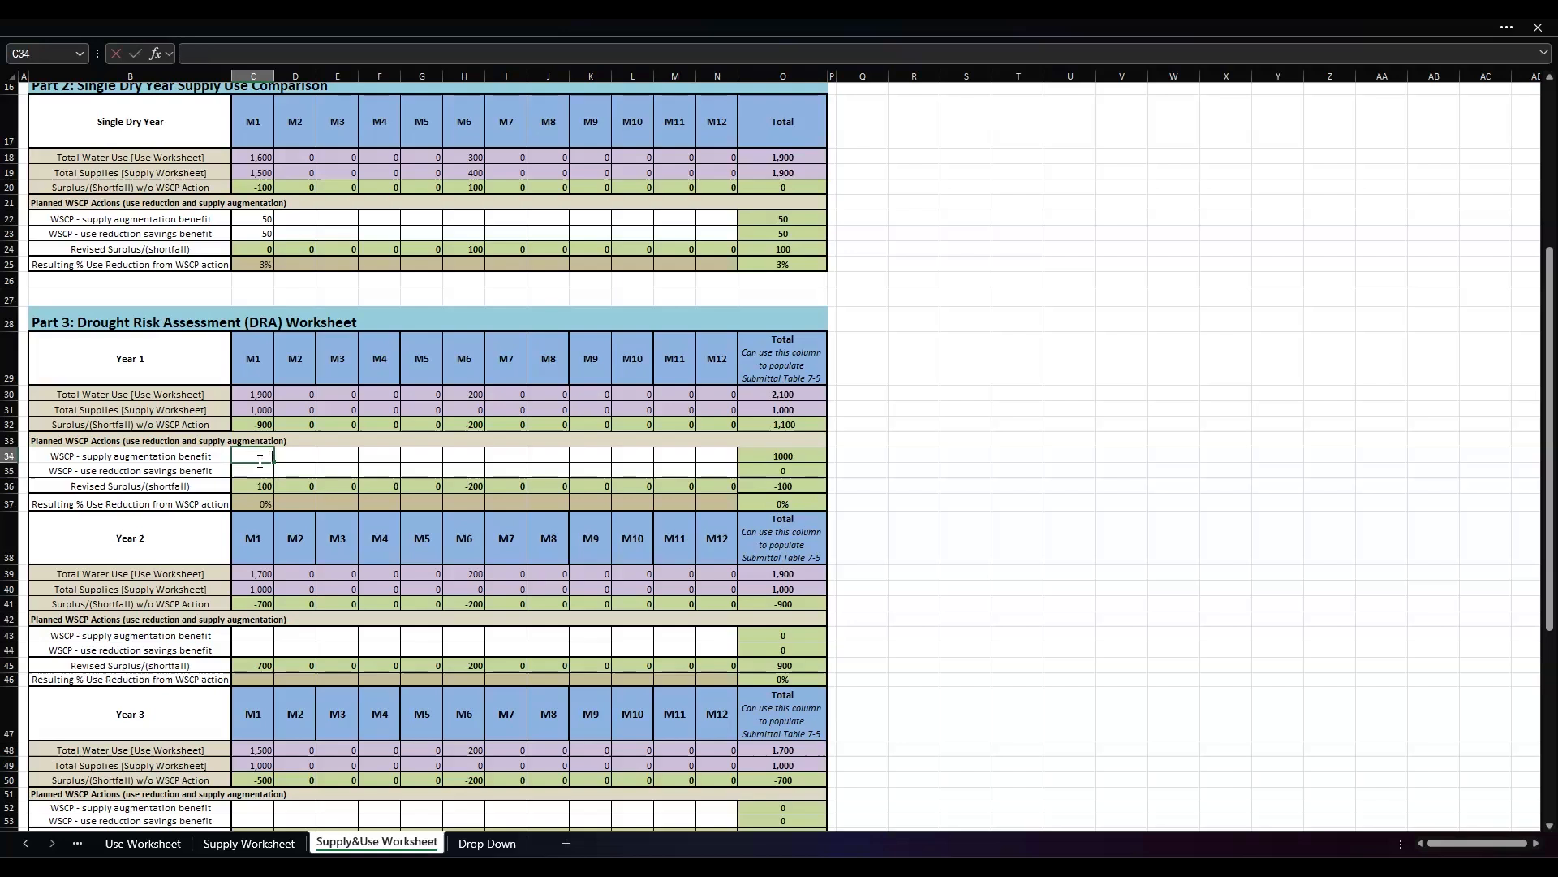
key(Return)
Step: Enter 1000 as the DRA Year 1 M1 WSCP use reduction savings benefit and inspect the resulting percent use reduction formula
text(1000)
key(Return)
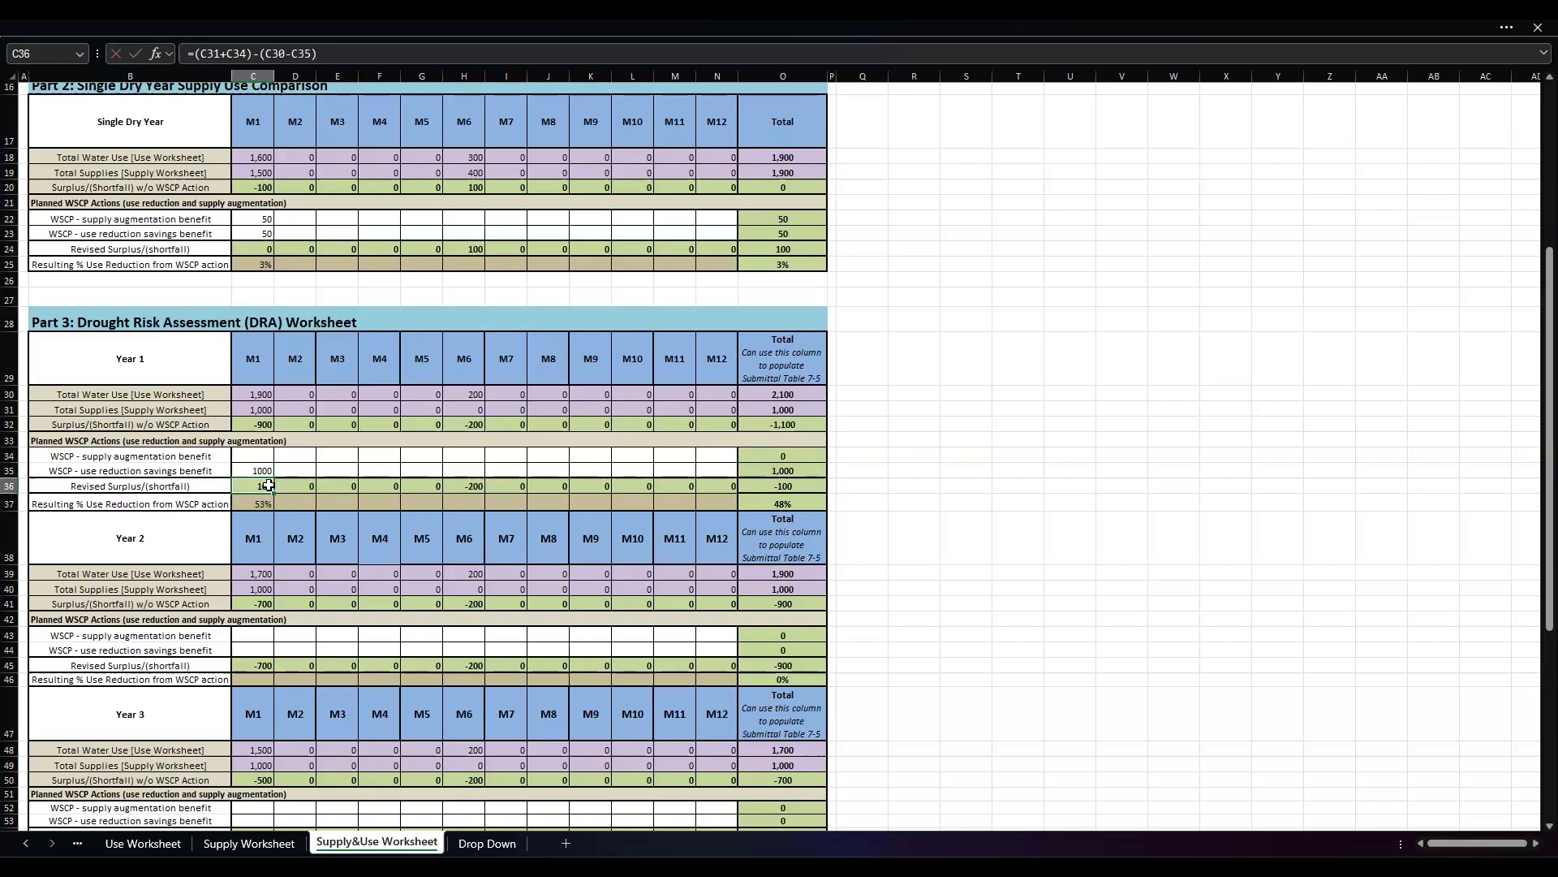
click(253, 506)
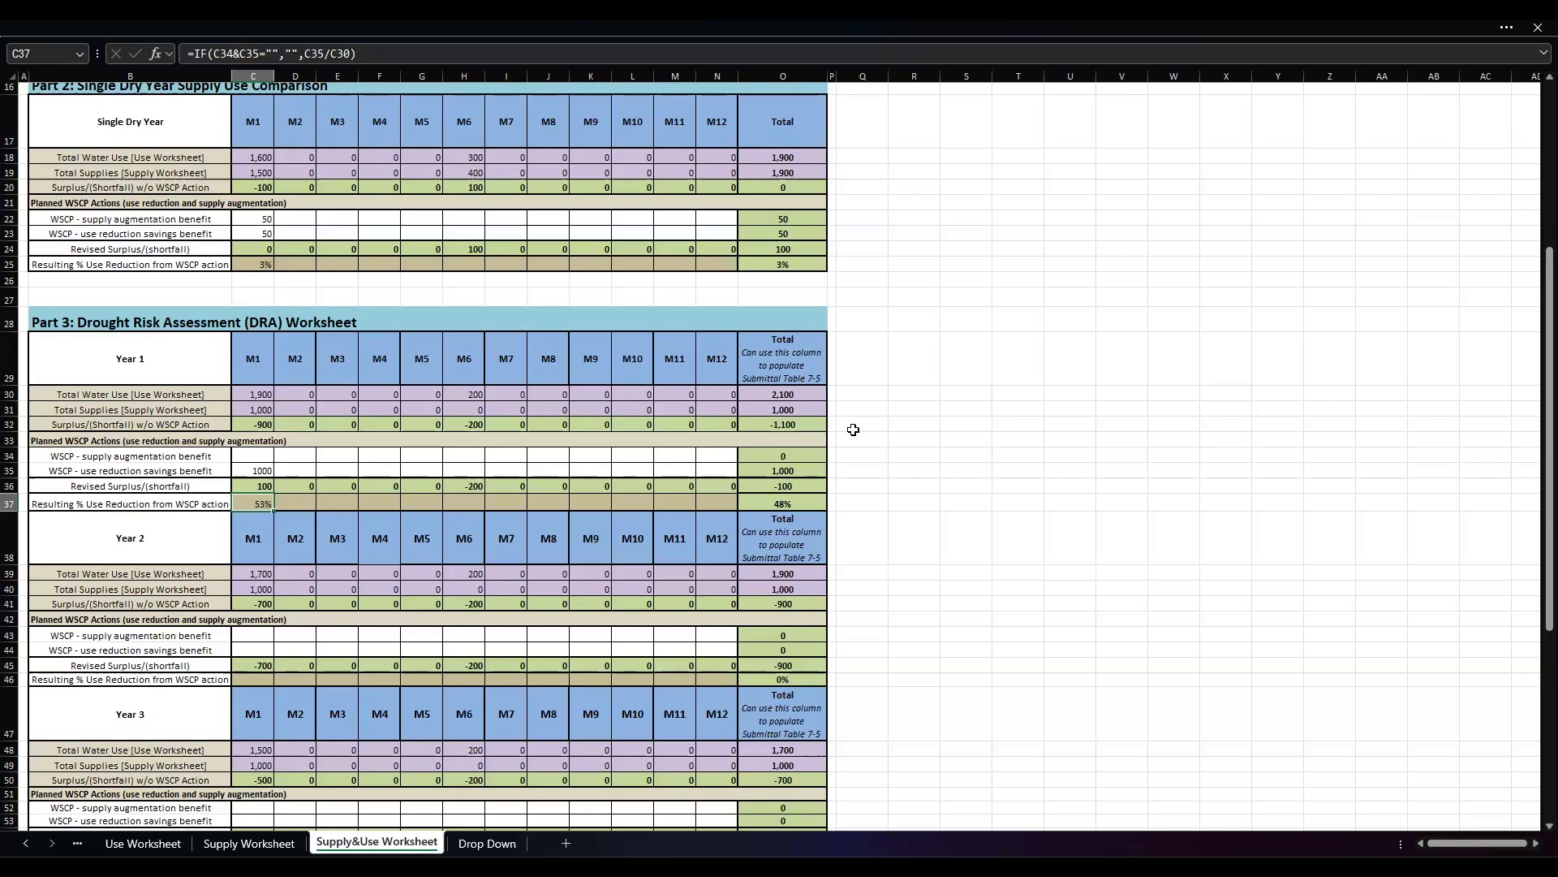
Step: Try a WSCP use reduction savings benefit of 500 for DRA Year 1 M6 and clear the entry again
click(471, 423)
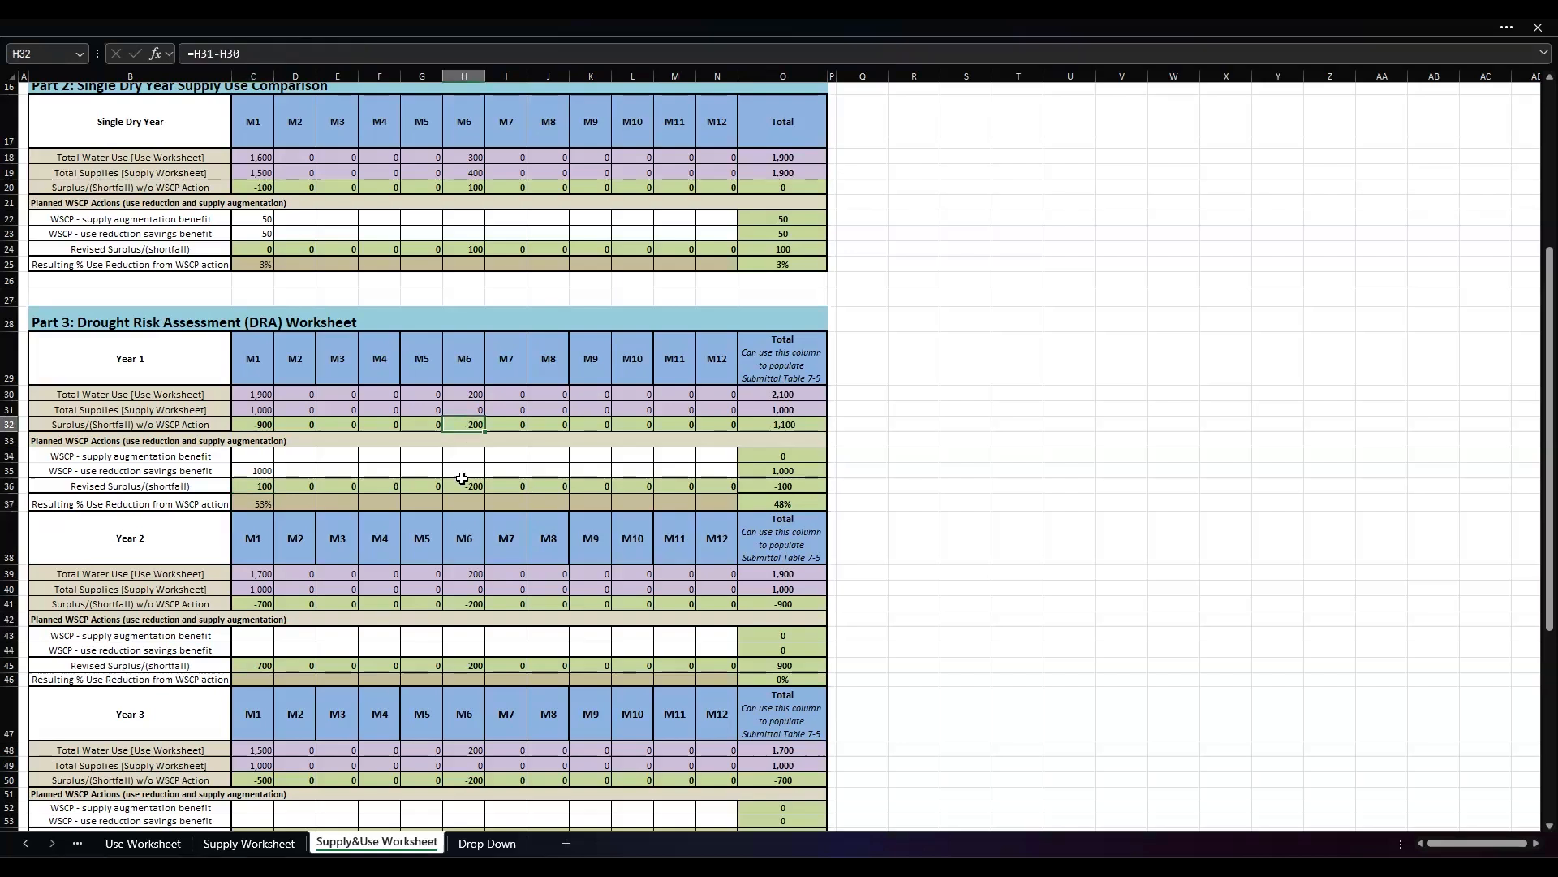
click(476, 468)
text(500)
key(Return)
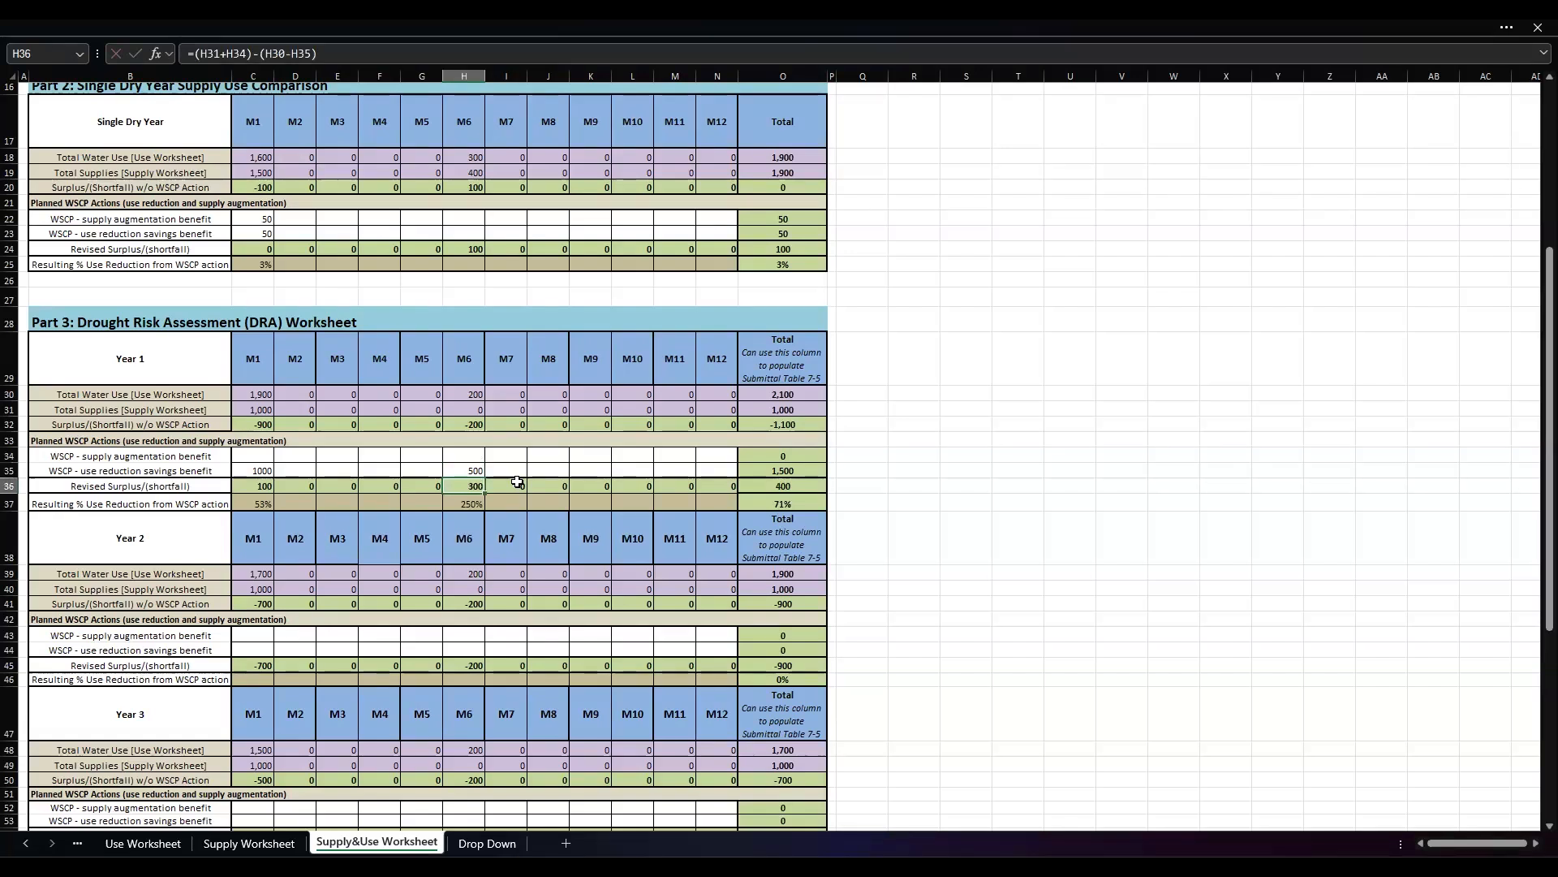
click(454, 472)
key(Delete)
click(464, 485)
Step: Check the DRA Year 1 Total Water Use sum, look through the Year 2 to Year 5 tables, and inspect Year 5's M1 supply reference
click(802, 394)
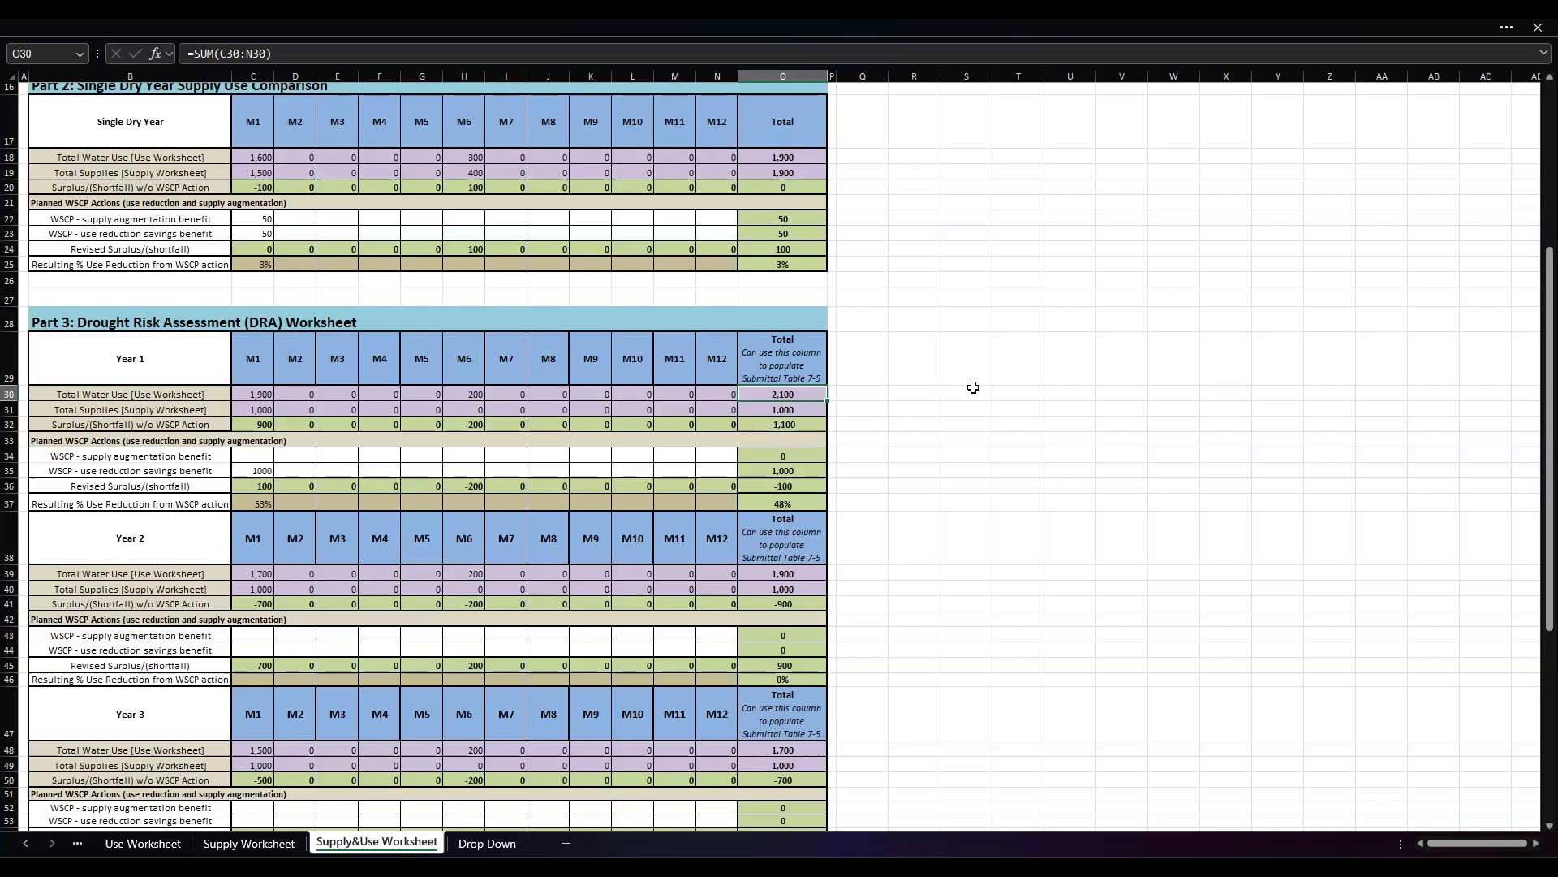
scroll(623, 474, down, 2)
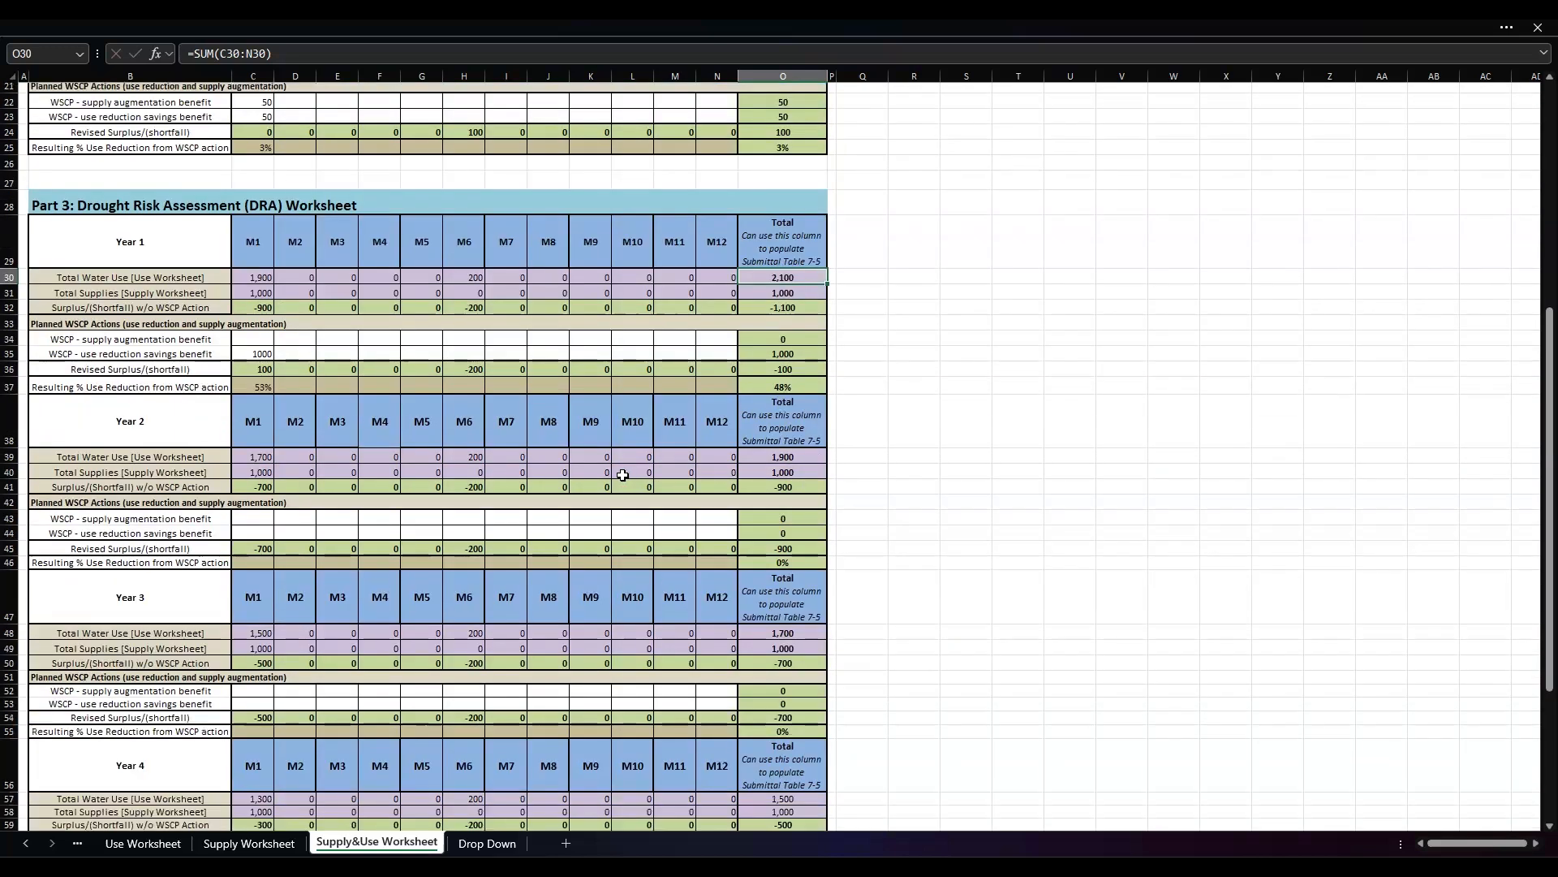
scroll(623, 475, up, 2)
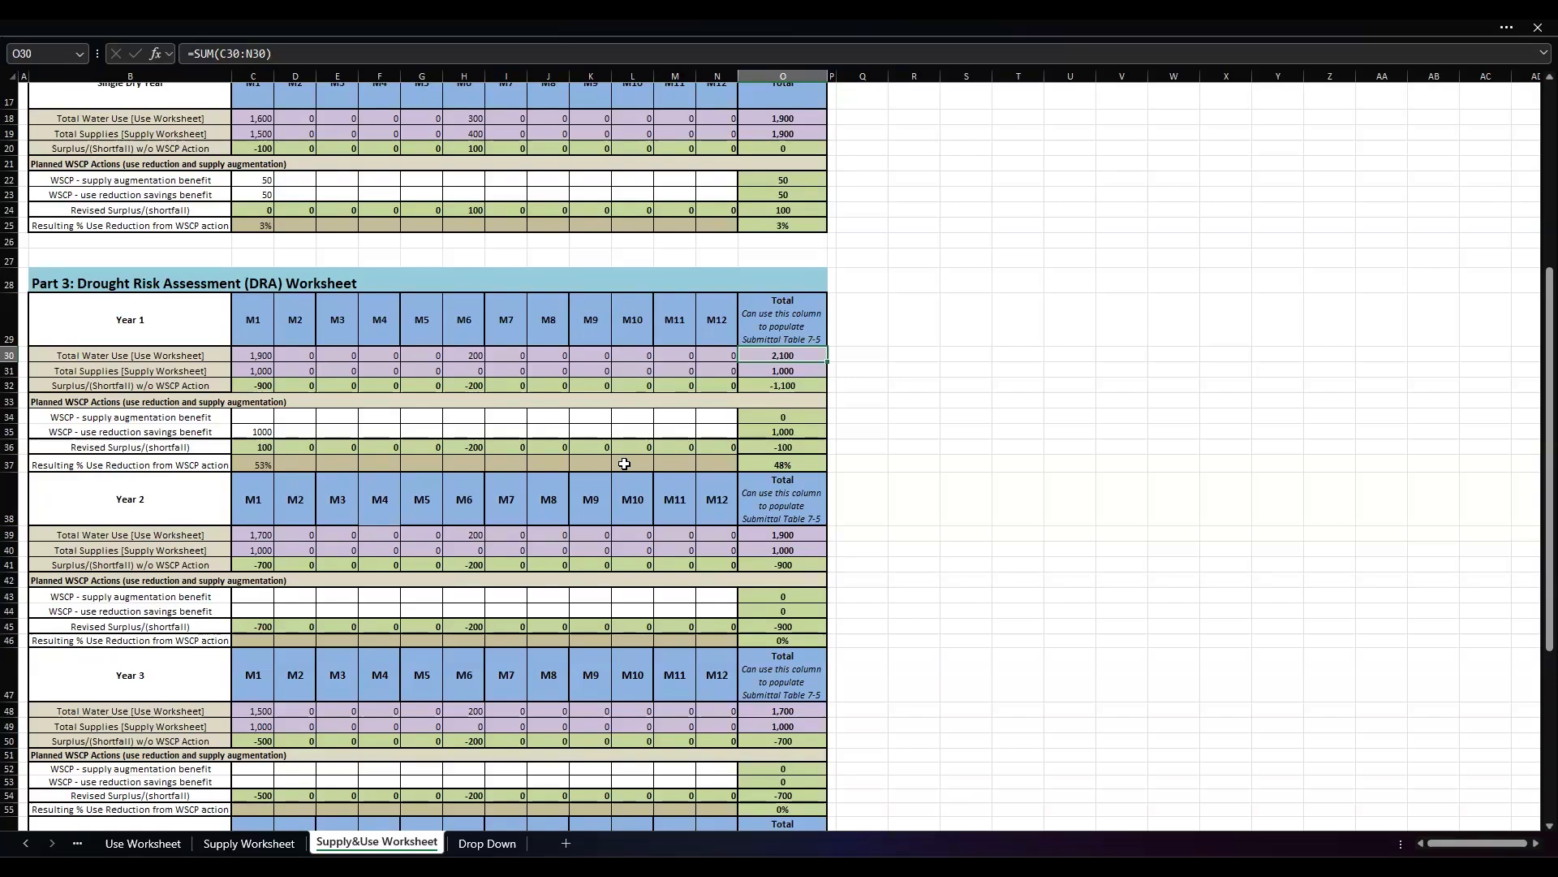
scroll(345, 439, down, 3)
scroll(345, 439, down, 3)
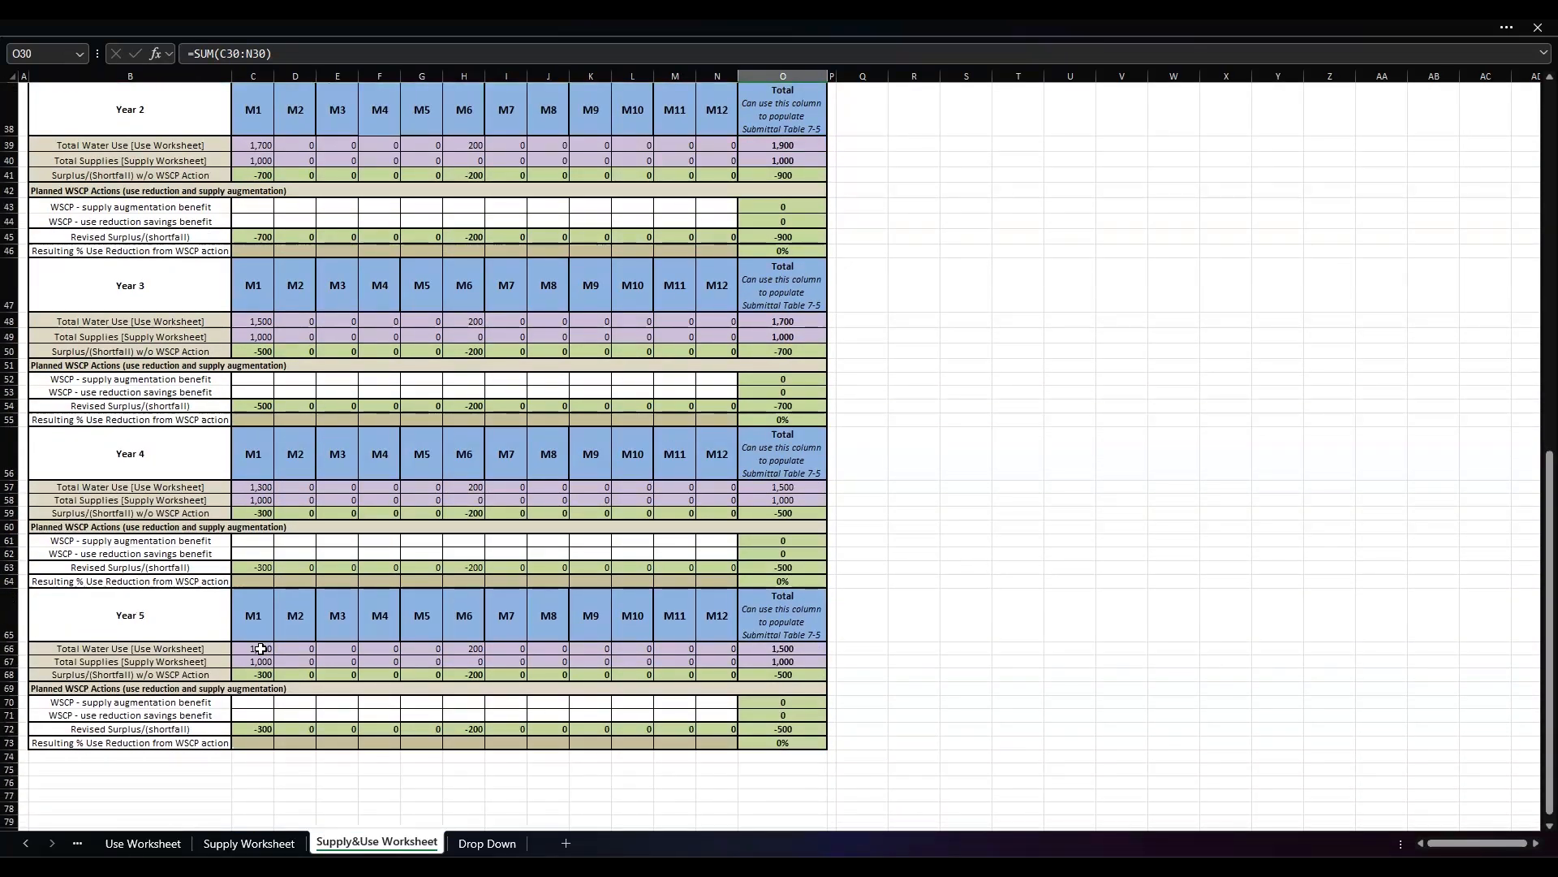
click(257, 659)
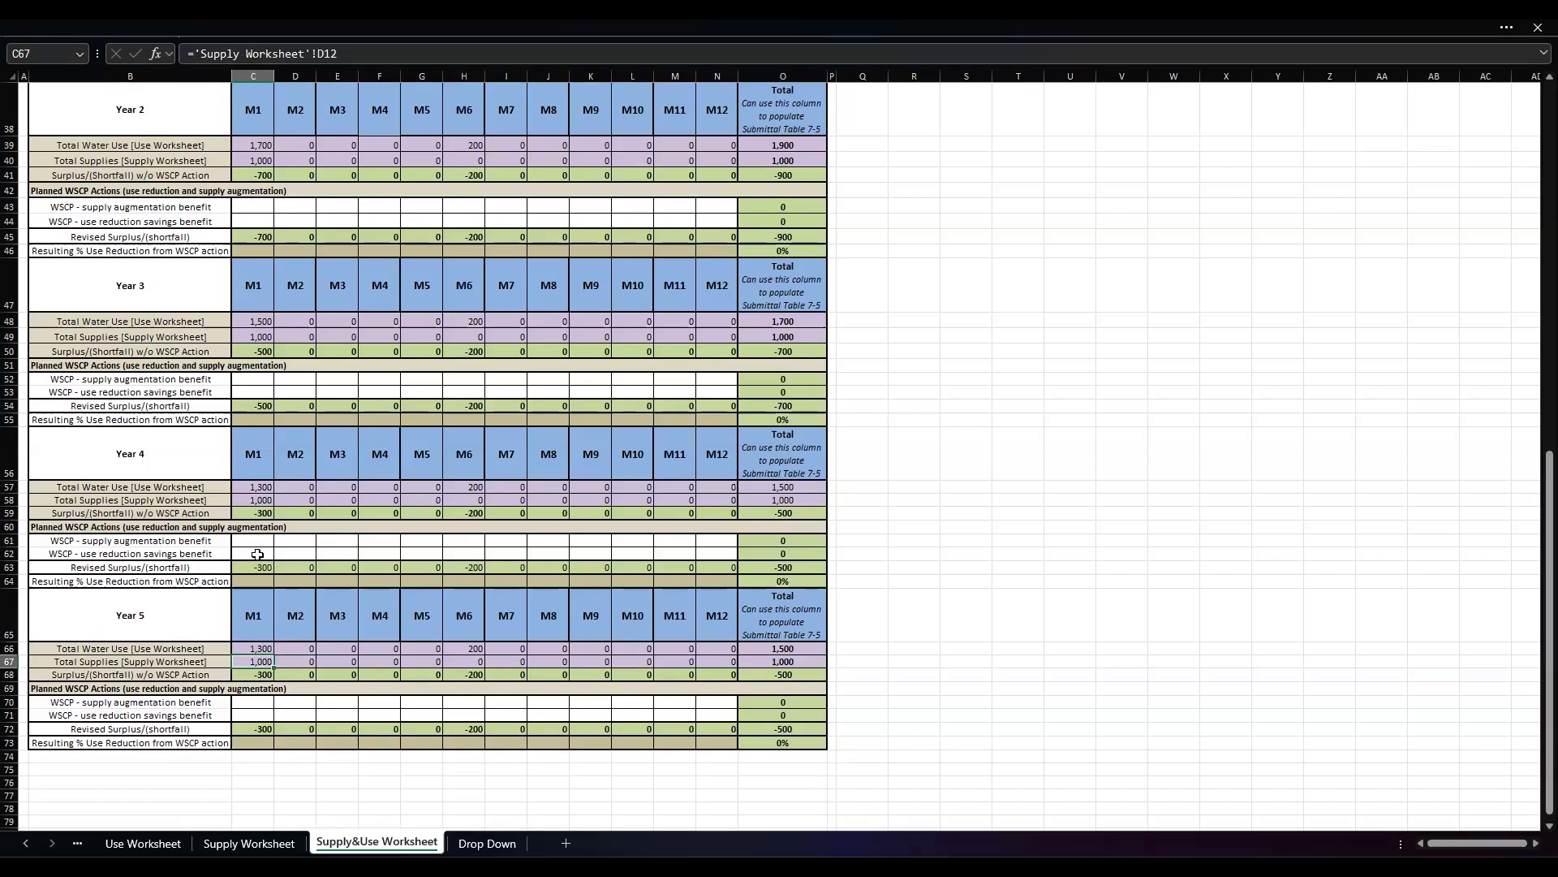
scroll(428, 445, up, 7)
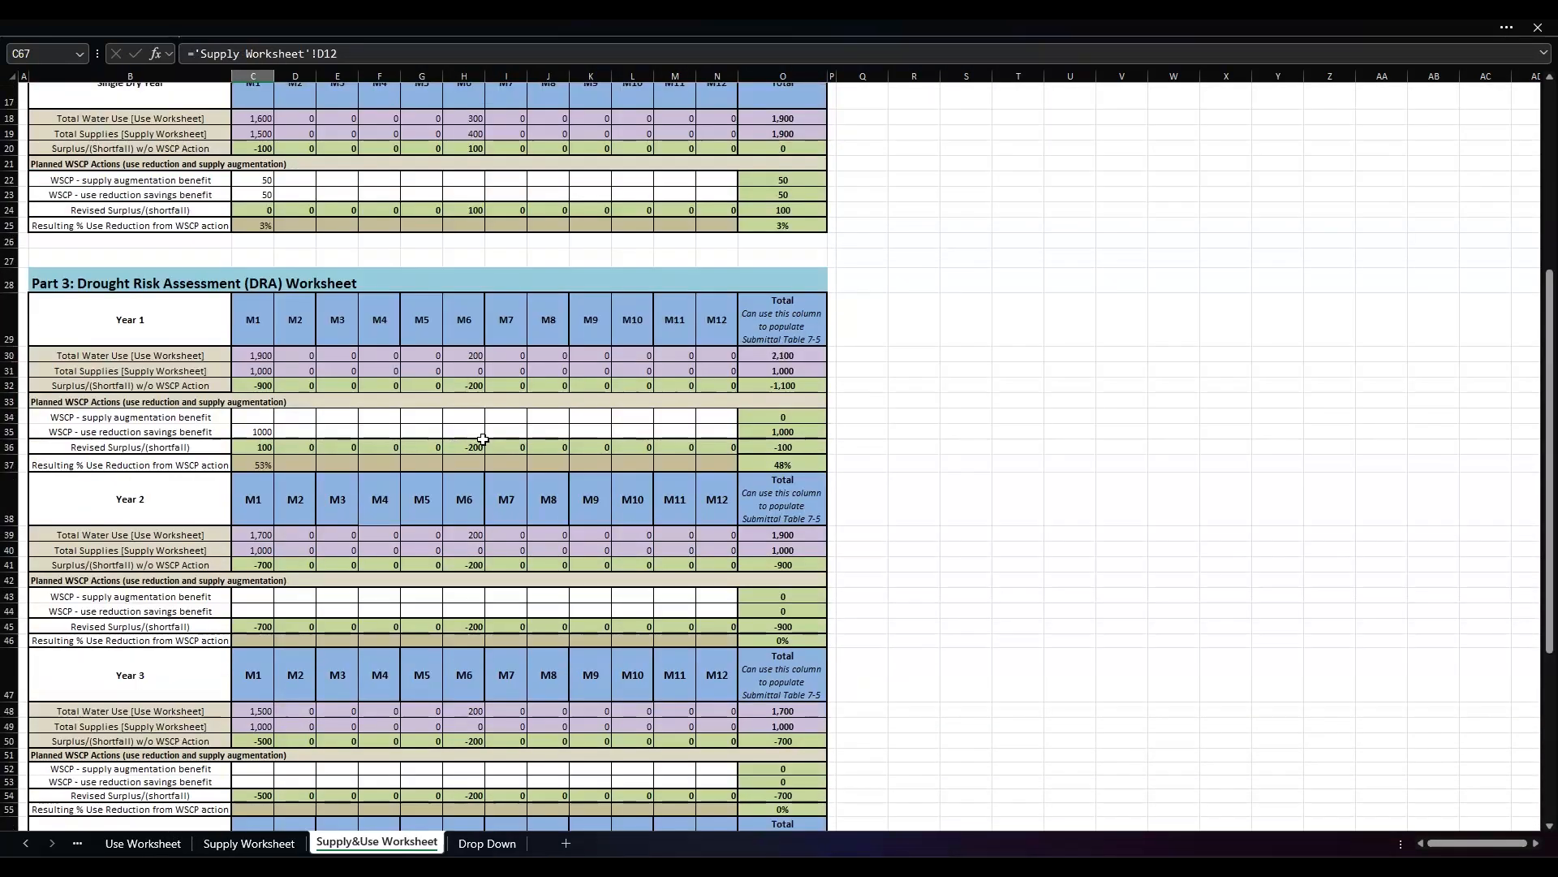
Step: Examine the surplus/shortfall, water use and supplies sums in the DRA Year 1 Total column that can populate Submittal Table 7-5
click(777, 386)
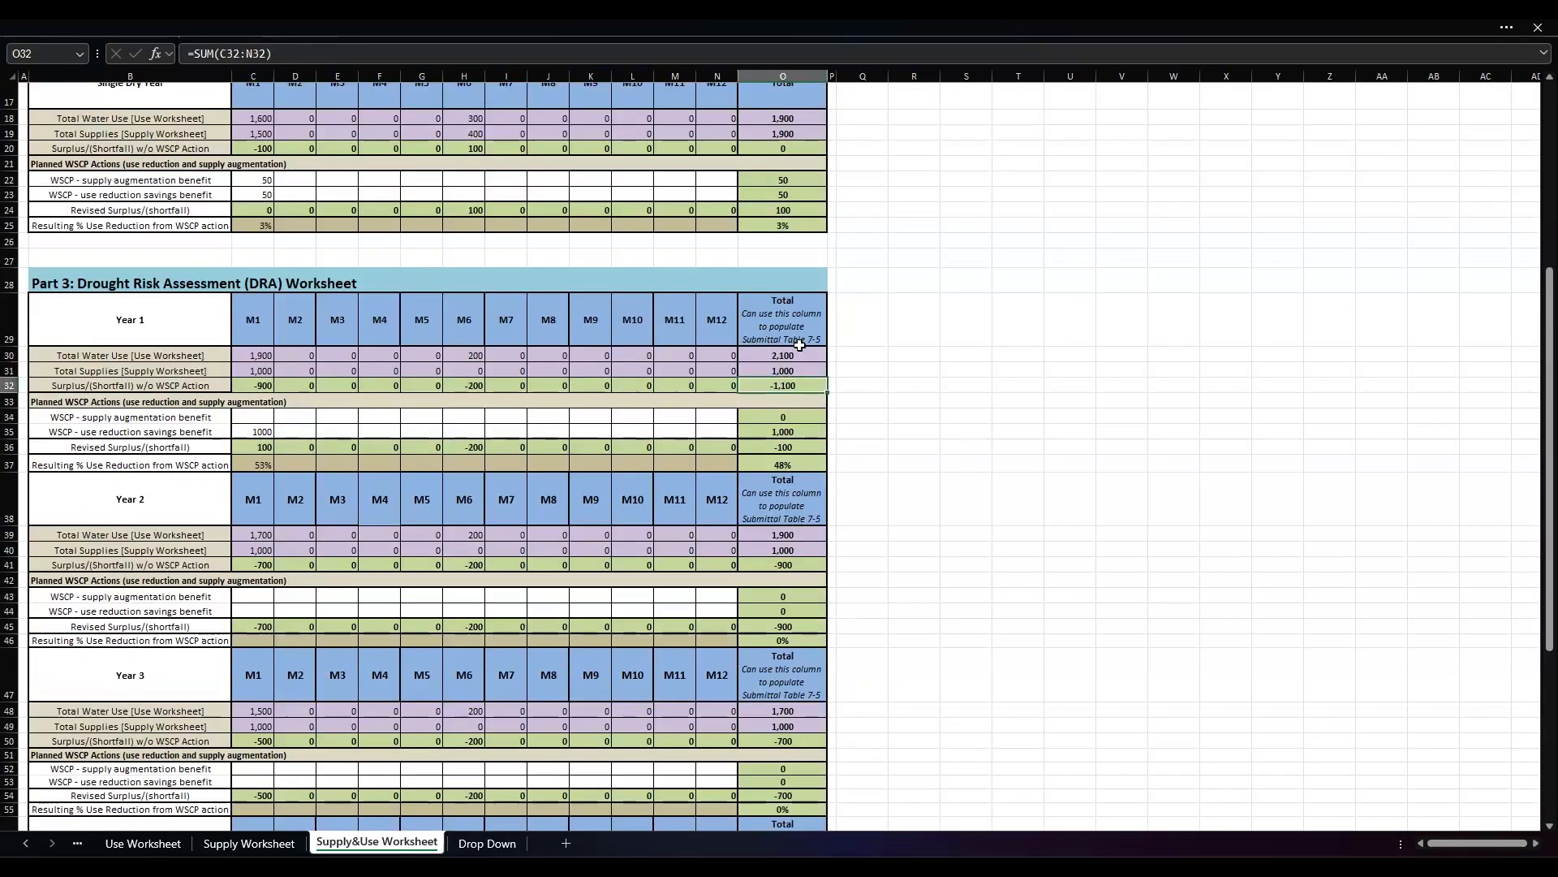
click(798, 356)
drag(798, 368, 799, 371)
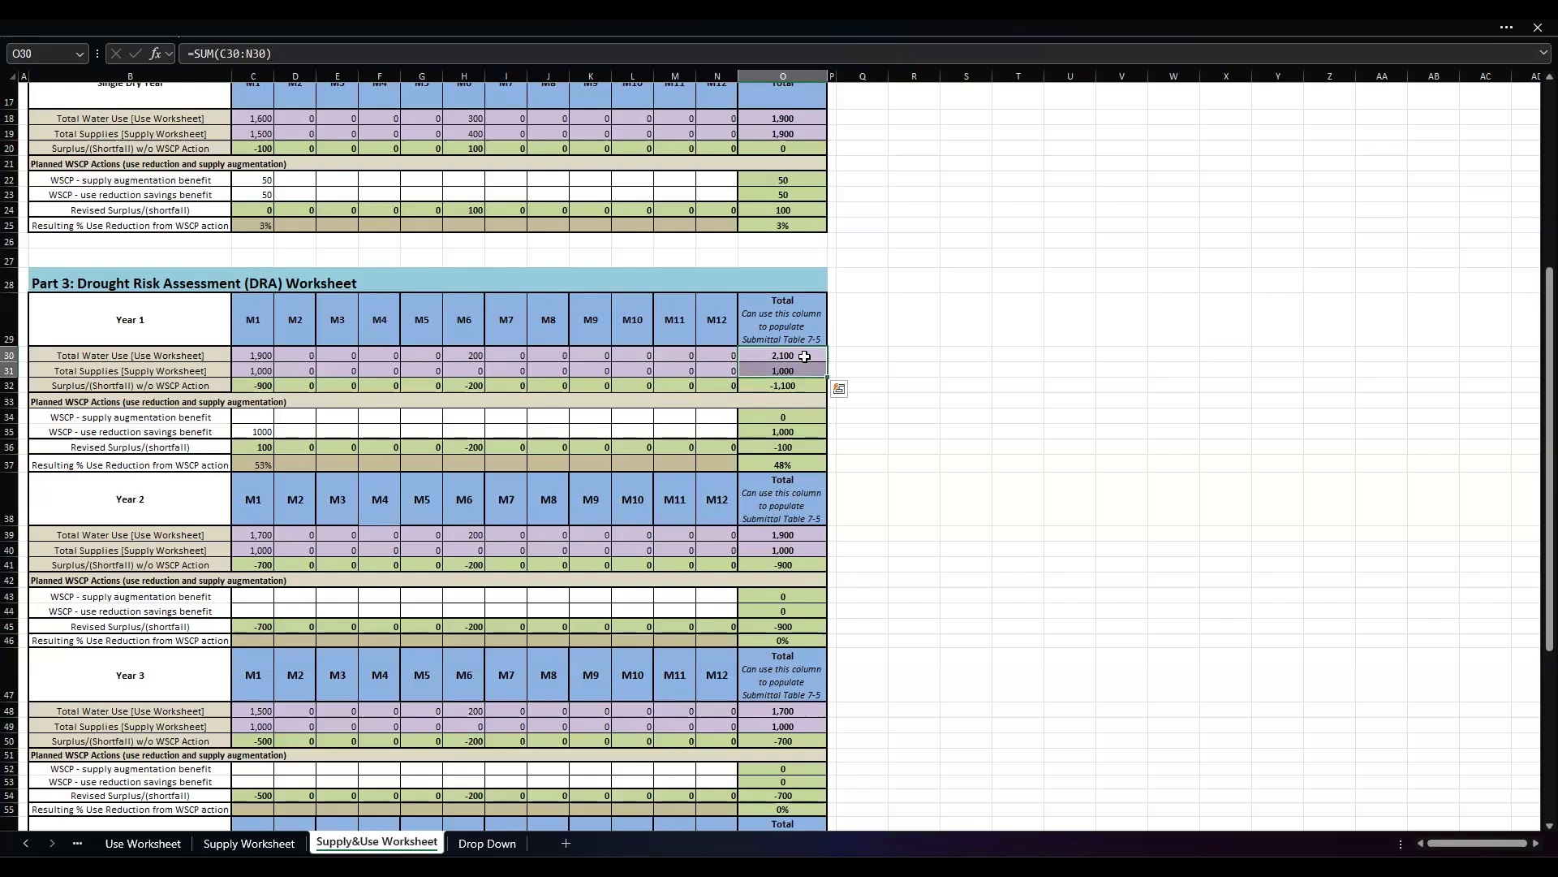